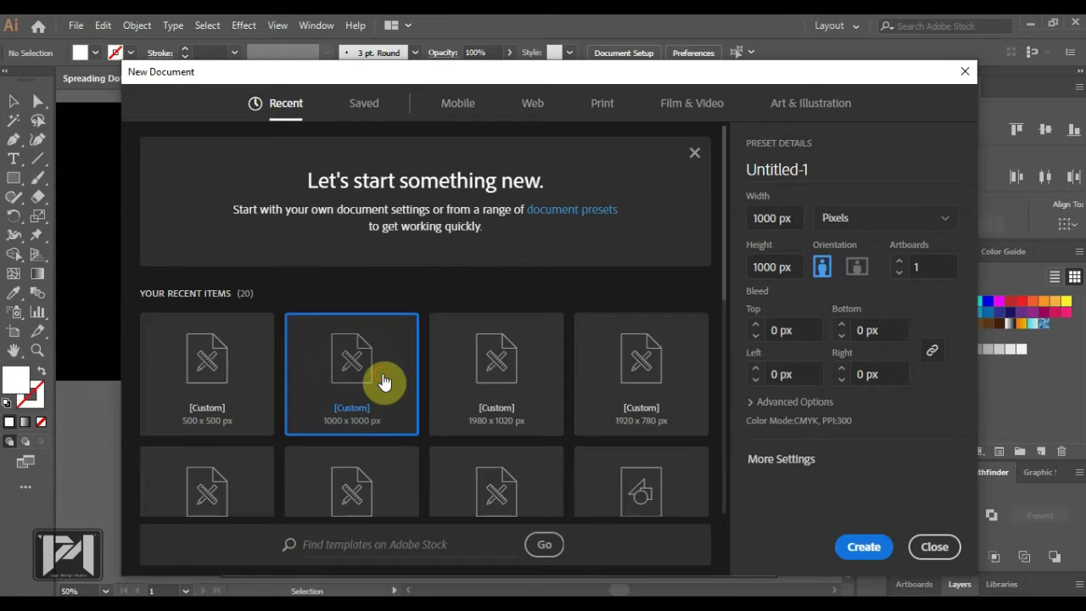
pyautogui.click(859, 543)
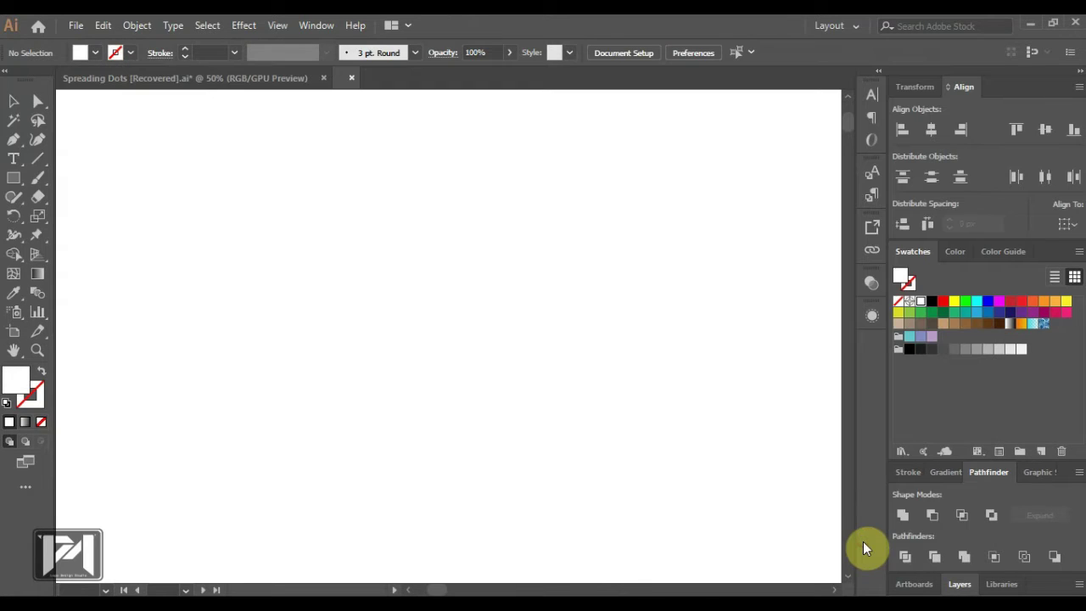
pyautogui.click(76, 27)
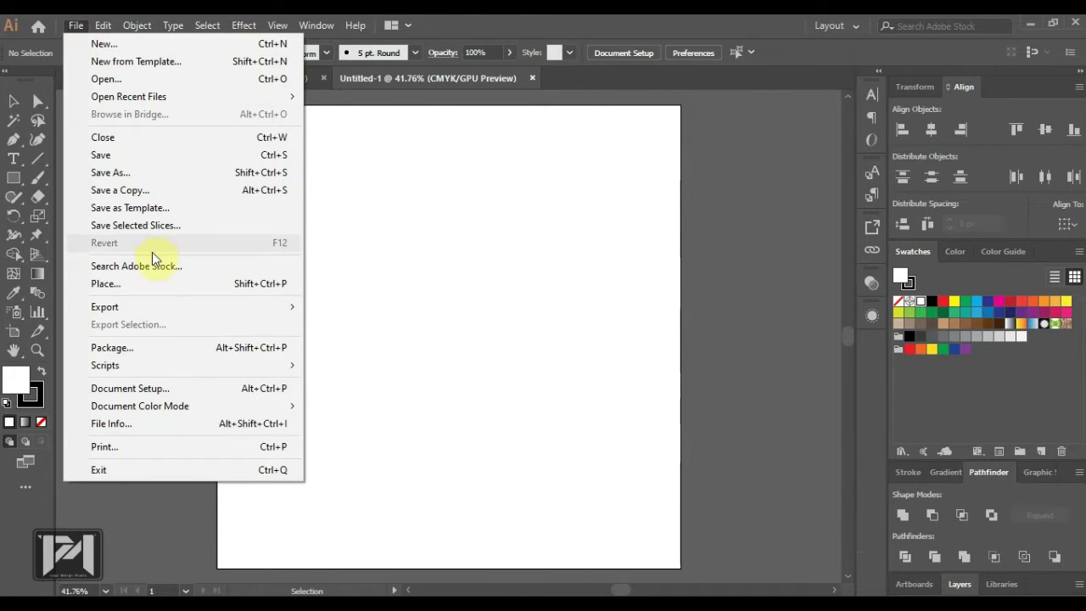
pyautogui.click(152, 283)
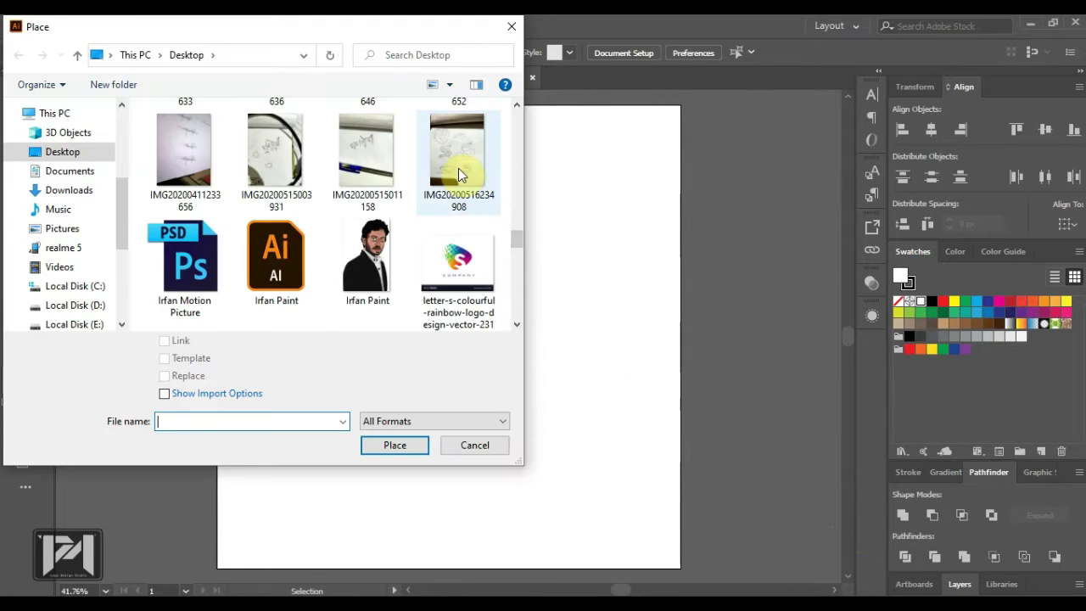
pyautogui.click(460, 174)
pyautogui.click(411, 442)
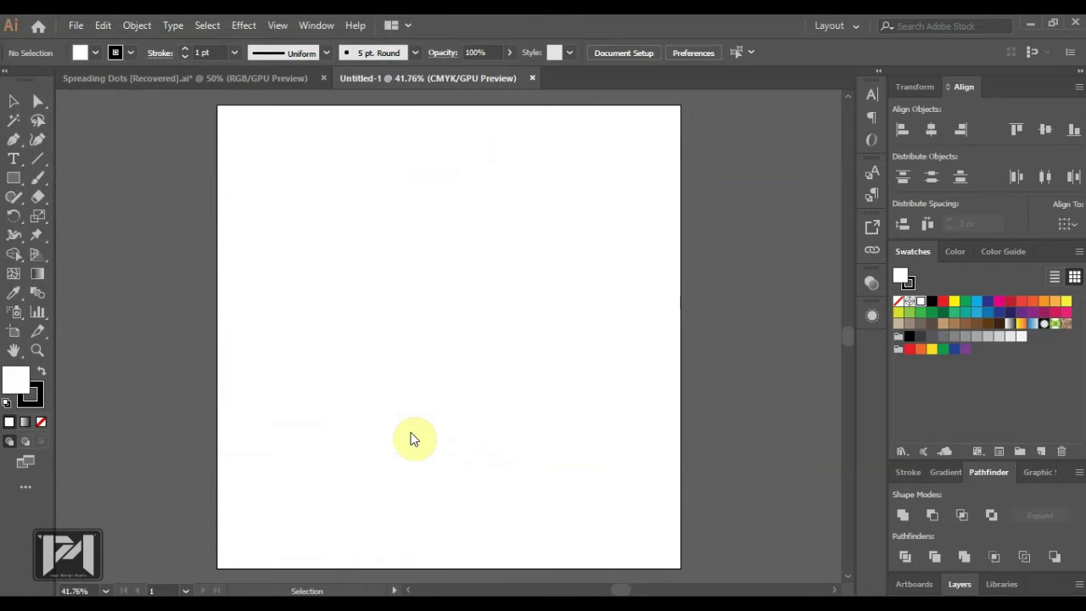
pyautogui.click(281, 168)
pyautogui.moveTo(535, 359); pyautogui.dragTo(348, 227)
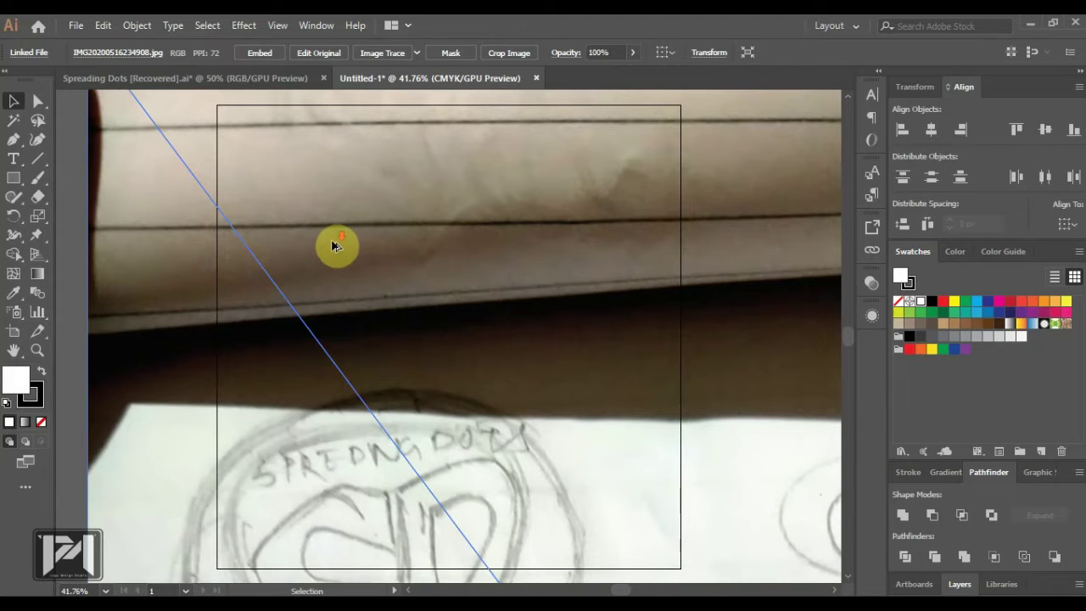
pyautogui.scroll(-2, 337, 246)
pyautogui.scroll(-3, 333, 246)
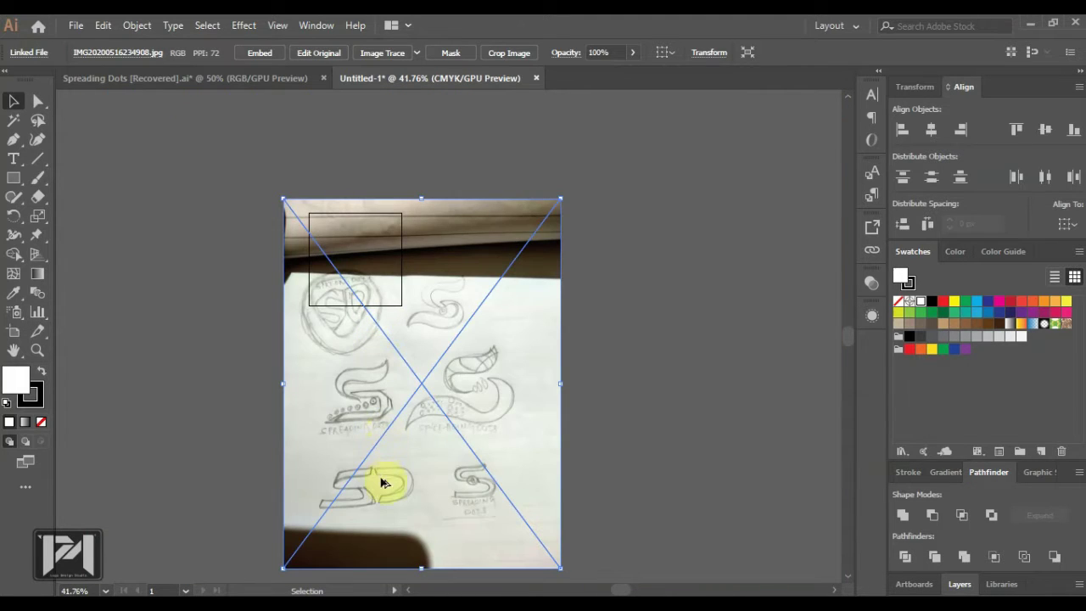
pyautogui.scroll(2, 381, 516)
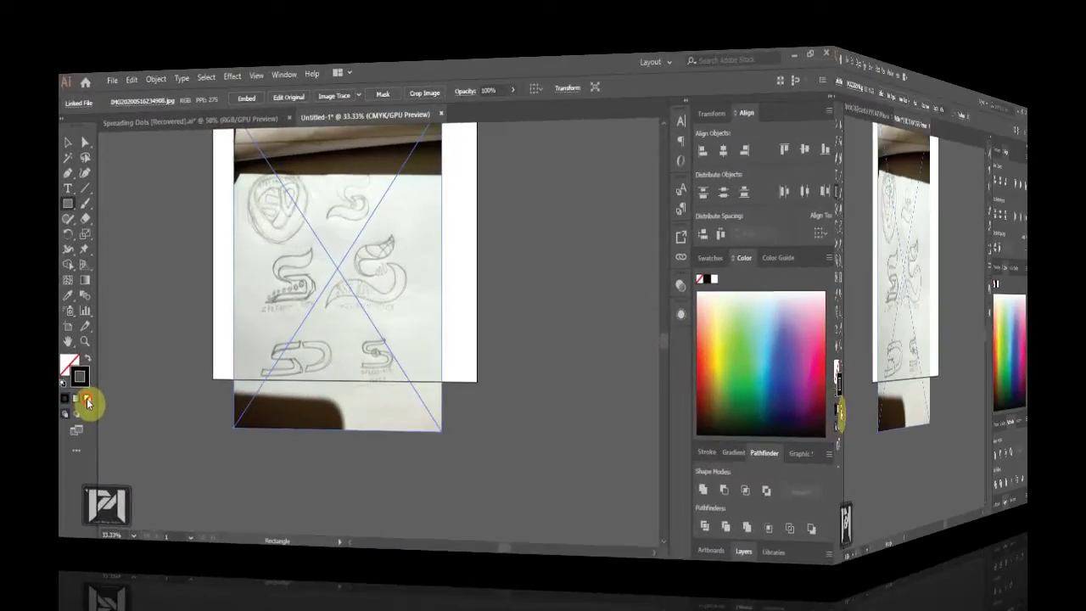
# - Draw a rectangle of about 868 x 739 px with no fill and no stroke around the six logo sketches
pyautogui.click(87, 402)
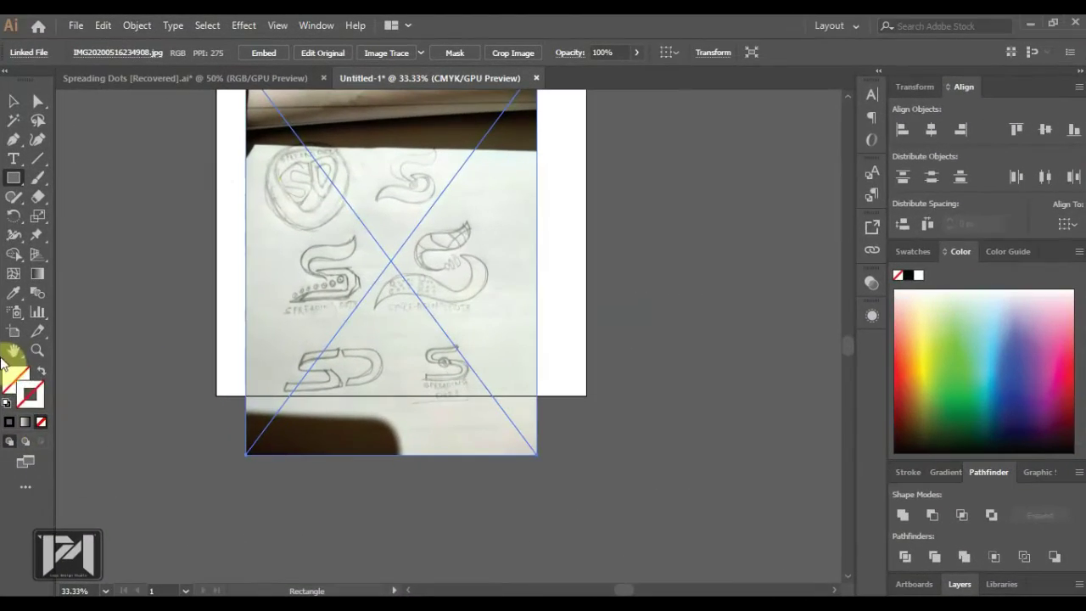
pyautogui.click(68, 366)
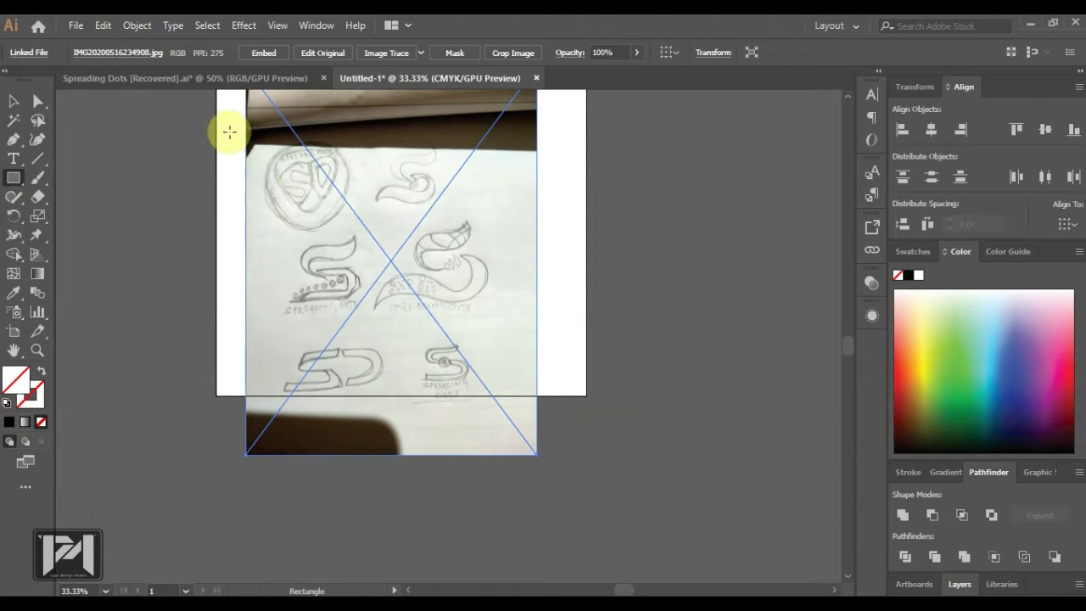
pyautogui.moveTo(230, 133); pyautogui.dragTo(551, 405)
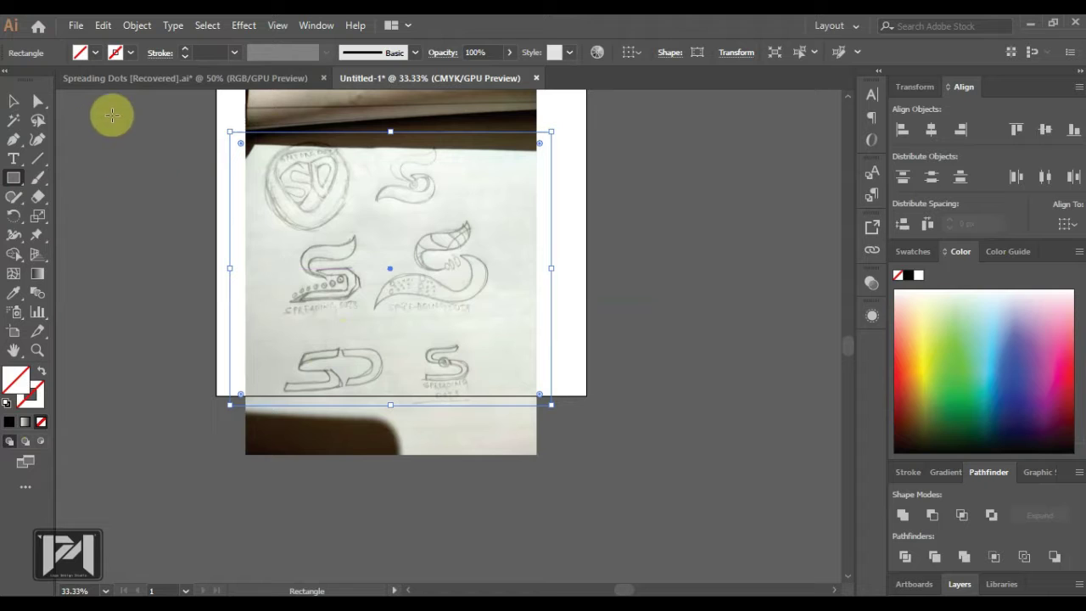
# - Select the photo together with the rectangle and make a clipping mask from them
pyautogui.click(13, 101)
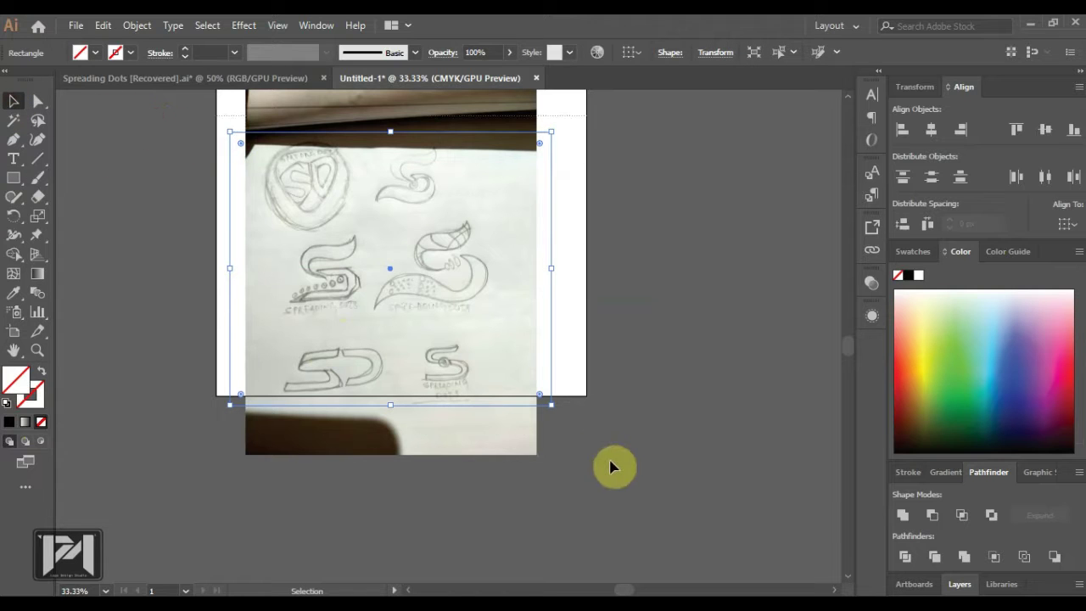
pyautogui.moveTo(613, 466); pyautogui.dragTo(548, 407)
pyautogui.rightClick(465, 226)
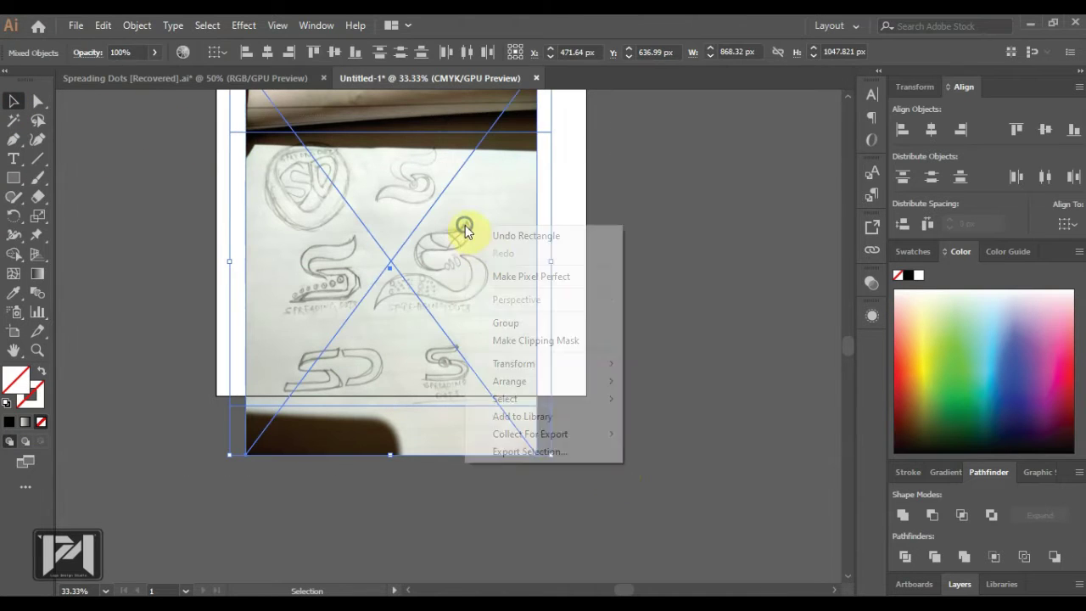
pyautogui.click(525, 342)
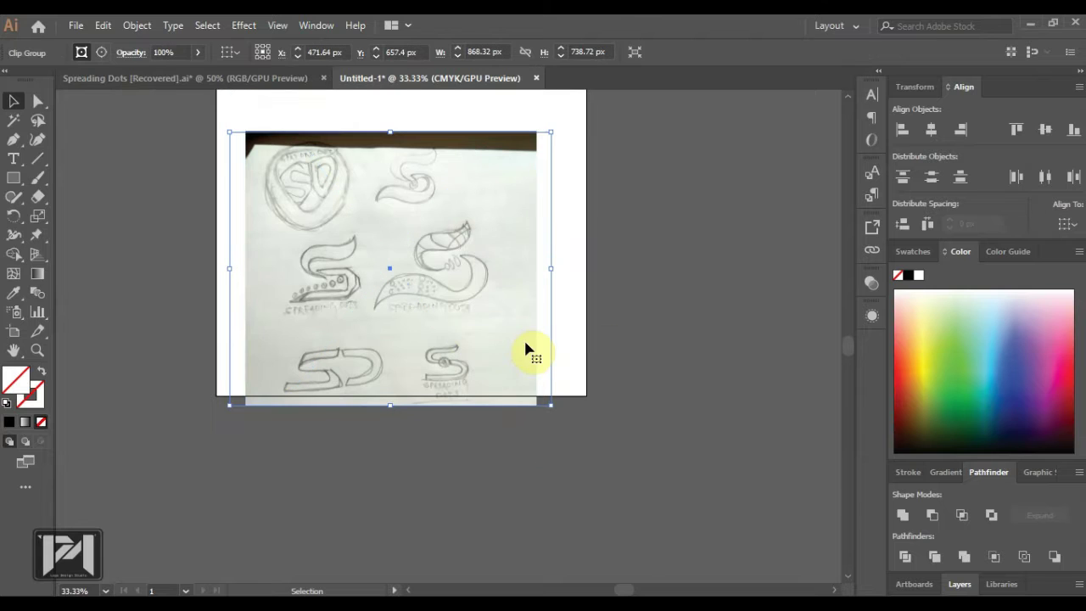
# - Move the clipped photo to about X 500 px, Y 480 px on the artboard and deselect it
pyautogui.scroll(5, 512, 360)
pyautogui.moveTo(514, 335); pyautogui.dragTo(457, 331)
pyautogui.click(620, 344)
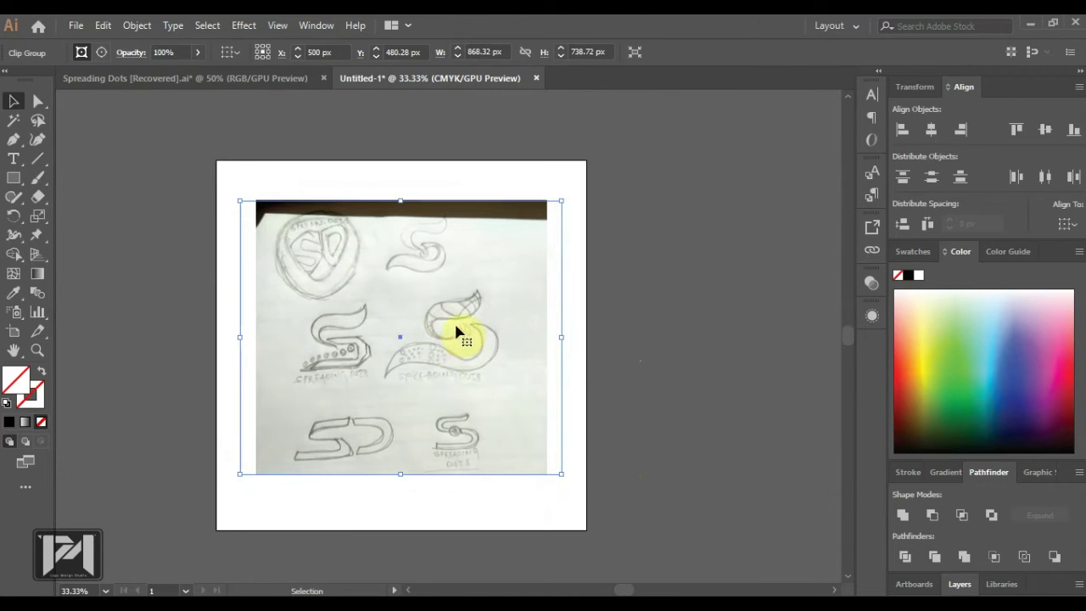
pyautogui.click(659, 344)
# - Lock the layer holding the sketch photo and add a new layer above it
pyautogui.scroll(1, 412, 337)
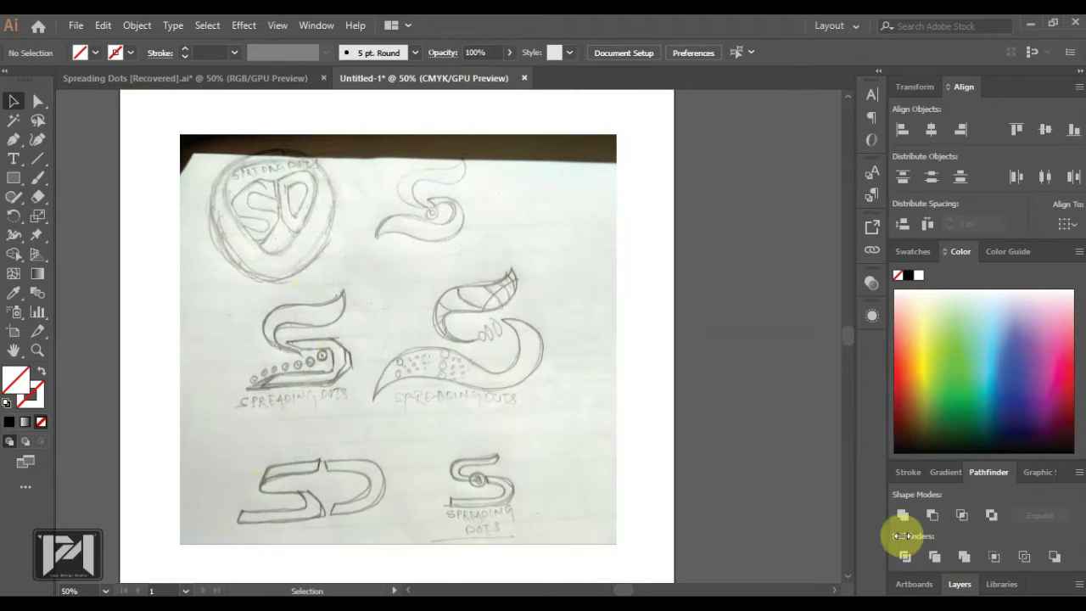
pyautogui.click(960, 585)
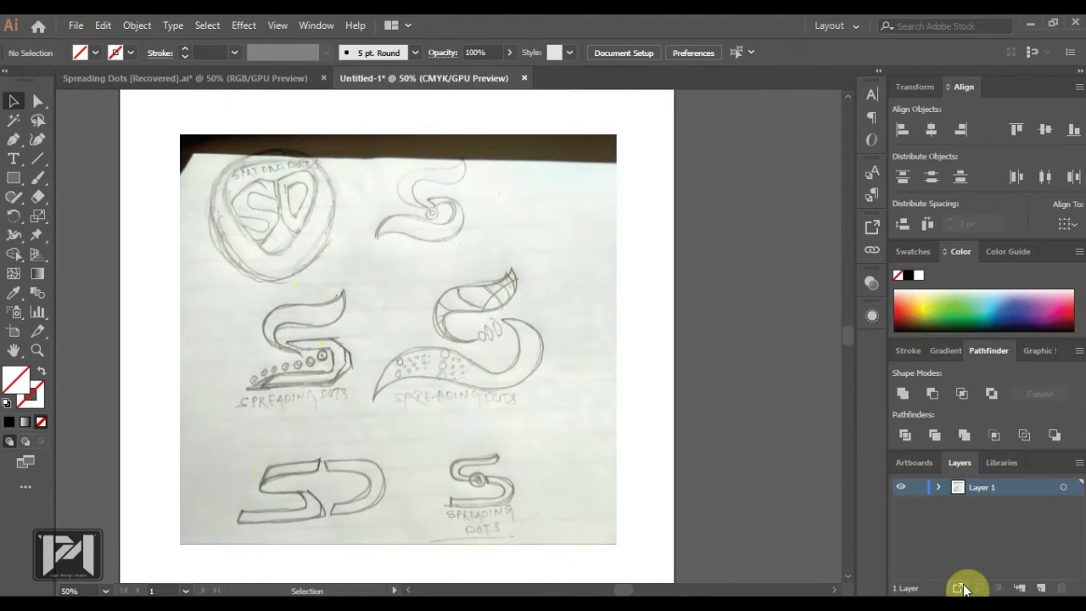
pyautogui.click(916, 487)
pyautogui.click(1040, 588)
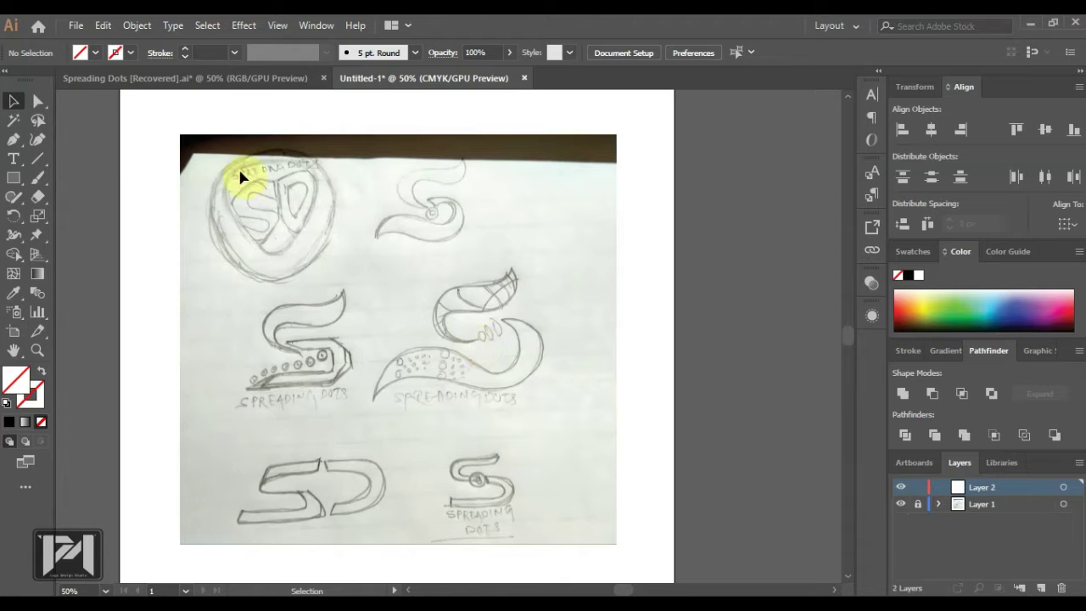
# - Draw an ellipse over the outer ring of the round SD badge sketch and resize it to fit the ring
pyautogui.scroll(2, 238, 176)
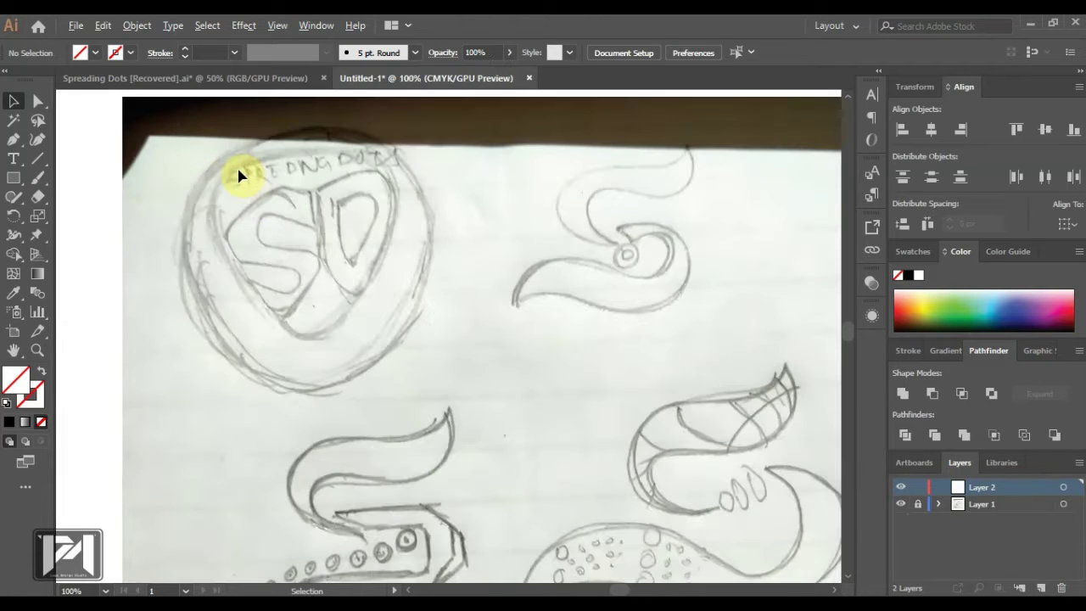
pyautogui.click(13, 177)
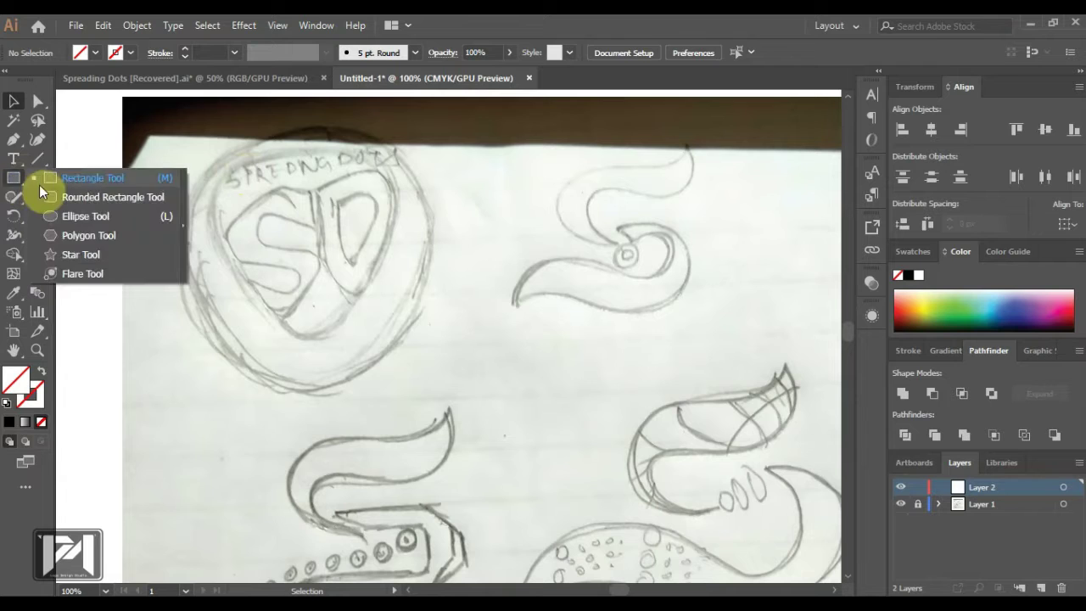
pyautogui.click(67, 217)
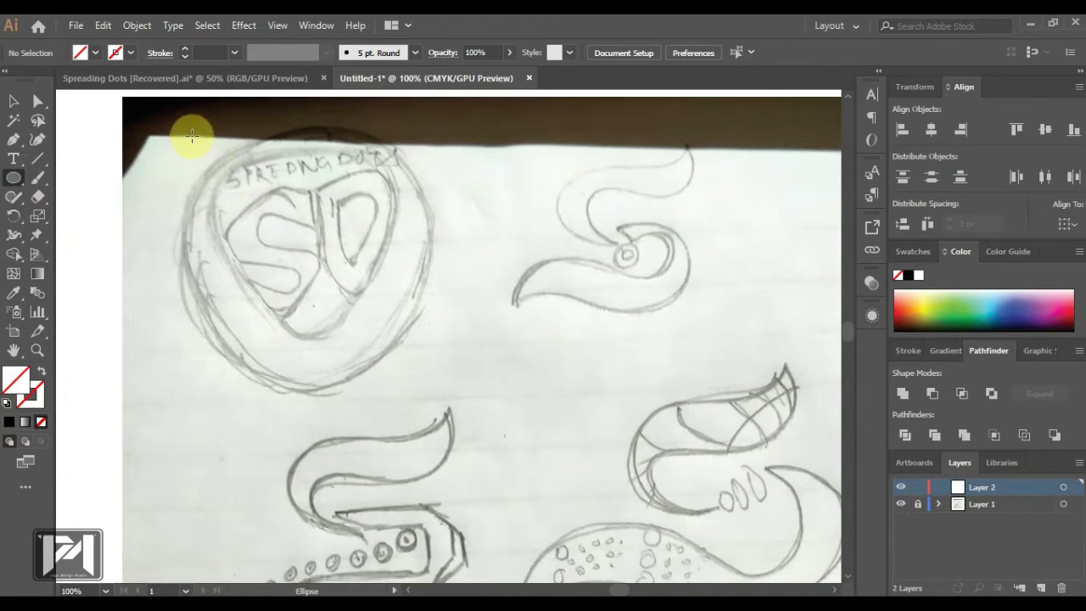
pyautogui.moveTo(192, 137); pyautogui.dragTo(366, 314)
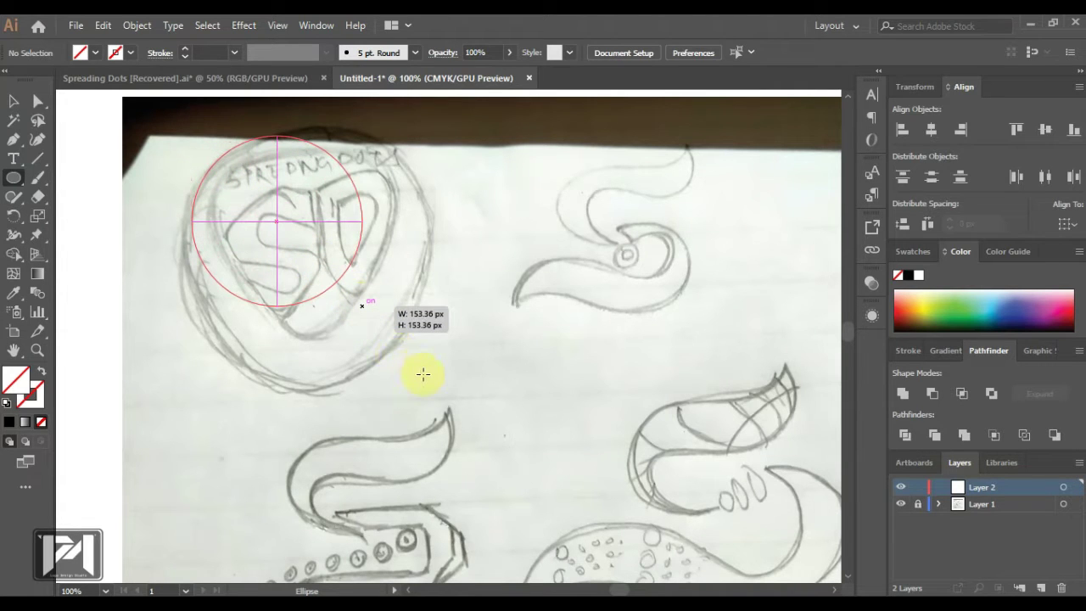
pyautogui.moveTo(427, 376); pyautogui.dragTo(438, 390)
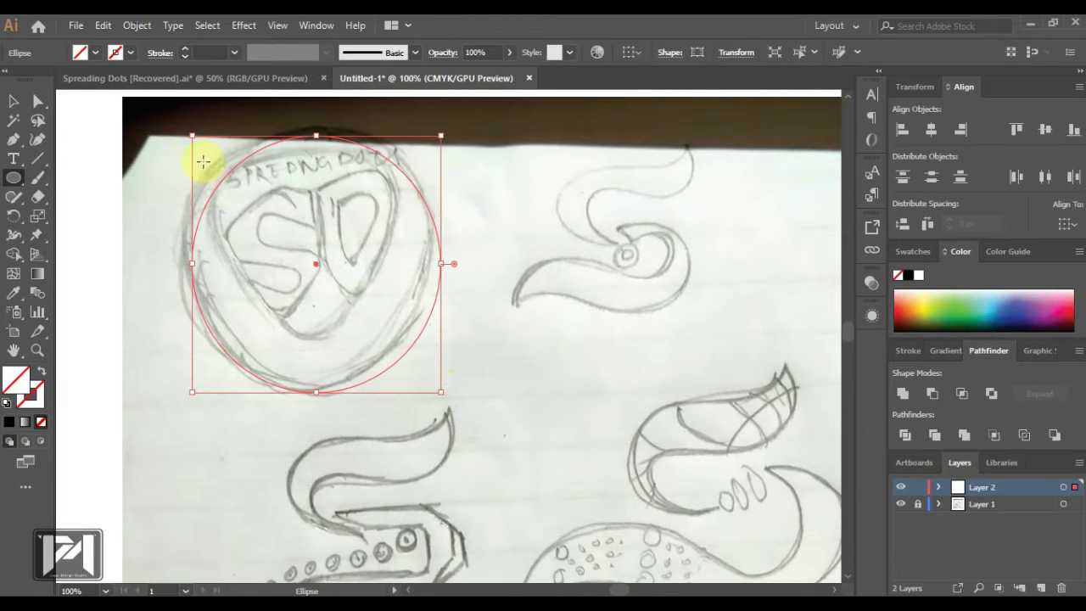
pyautogui.moveTo(192, 137); pyautogui.dragTo(177, 122)
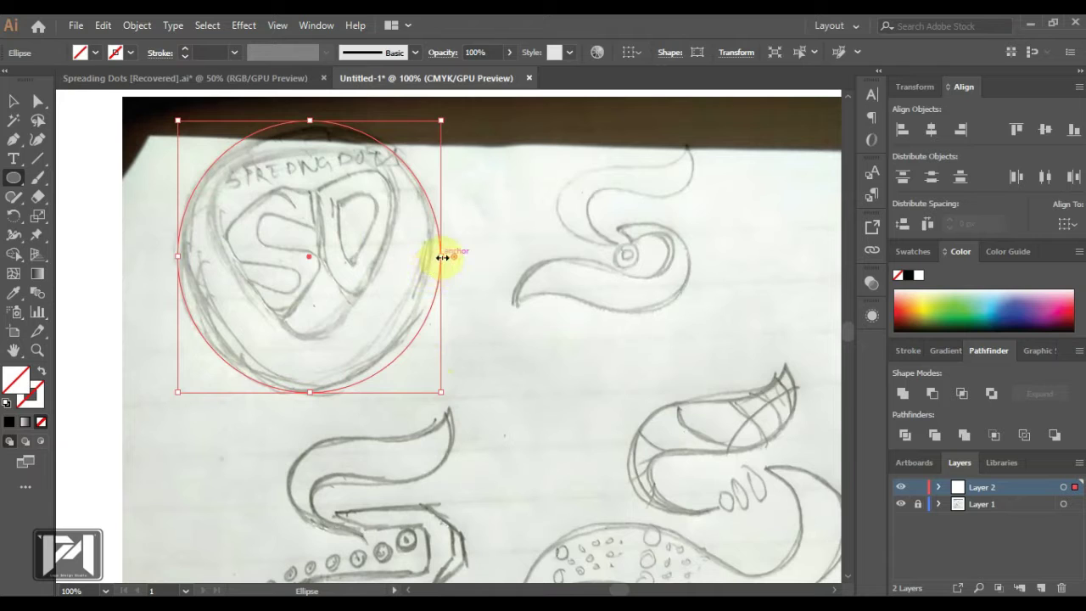
pyautogui.moveTo(440, 256)
pyautogui.mouseDown()
pyautogui.moveTo(434, 250)
pyautogui.moveTo(445, 248)
pyautogui.mouseUp()
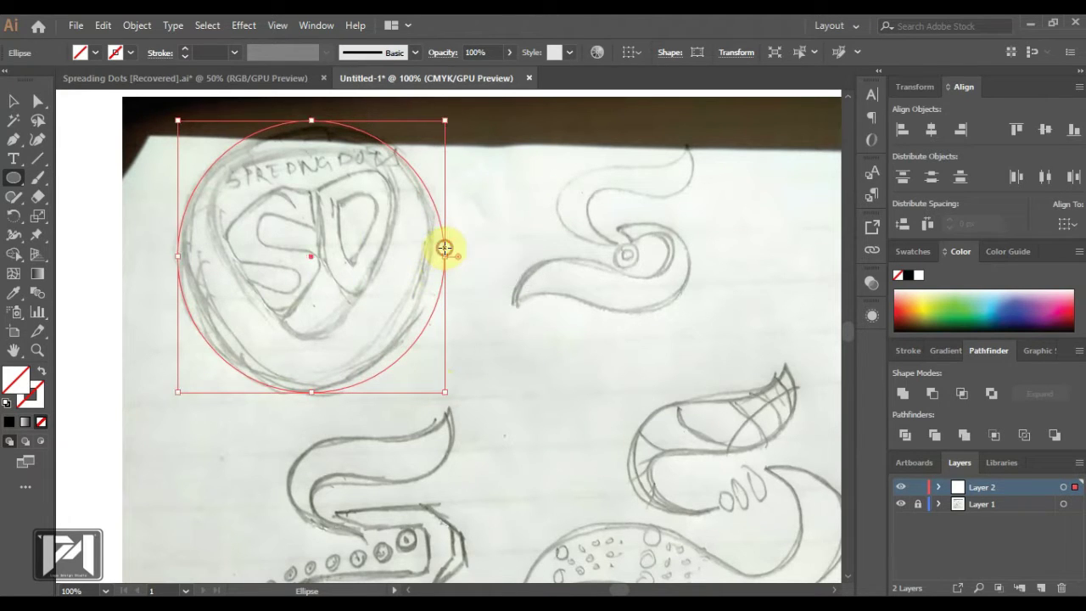
# - Give the badge's outer ellipse a black stroke and deselect it
pyautogui.click(14, 101)
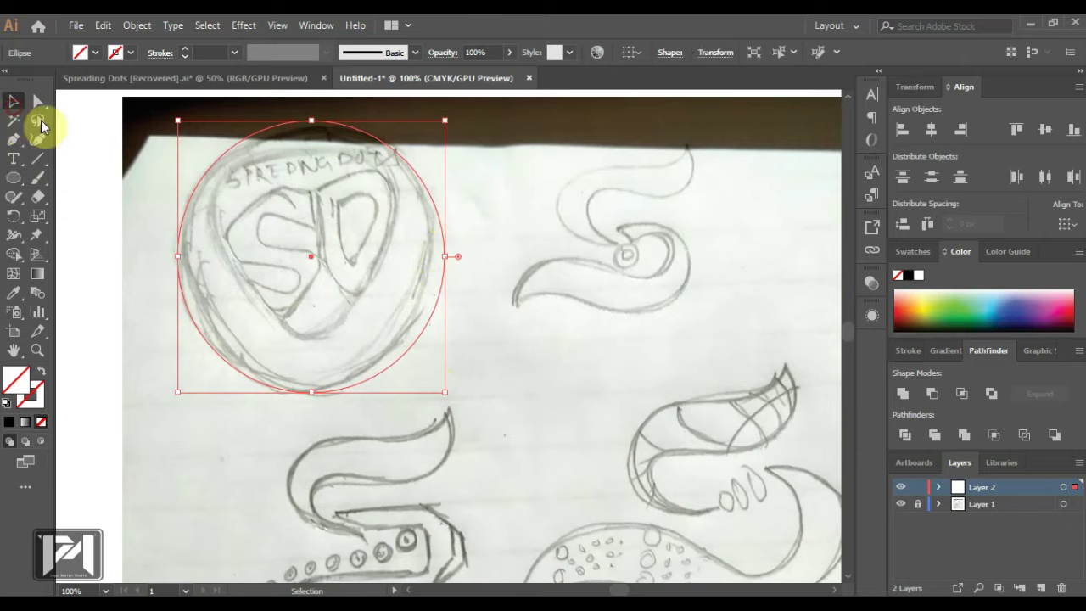
pyautogui.click(99, 167)
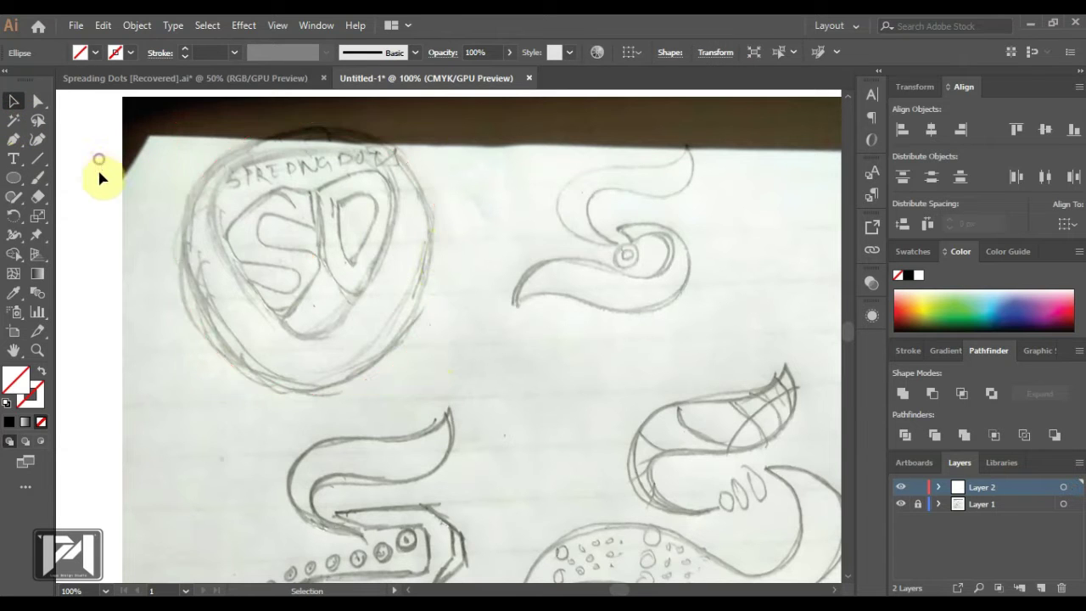
pyautogui.click(194, 192)
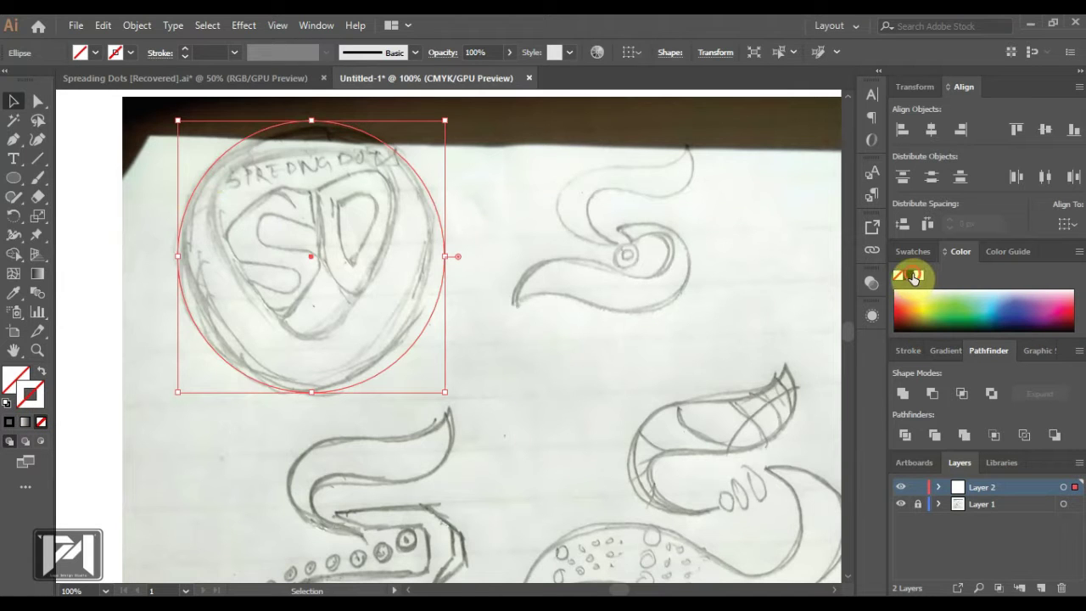
pyautogui.click(914, 278)
pyautogui.click(37, 101)
pyautogui.click(110, 144)
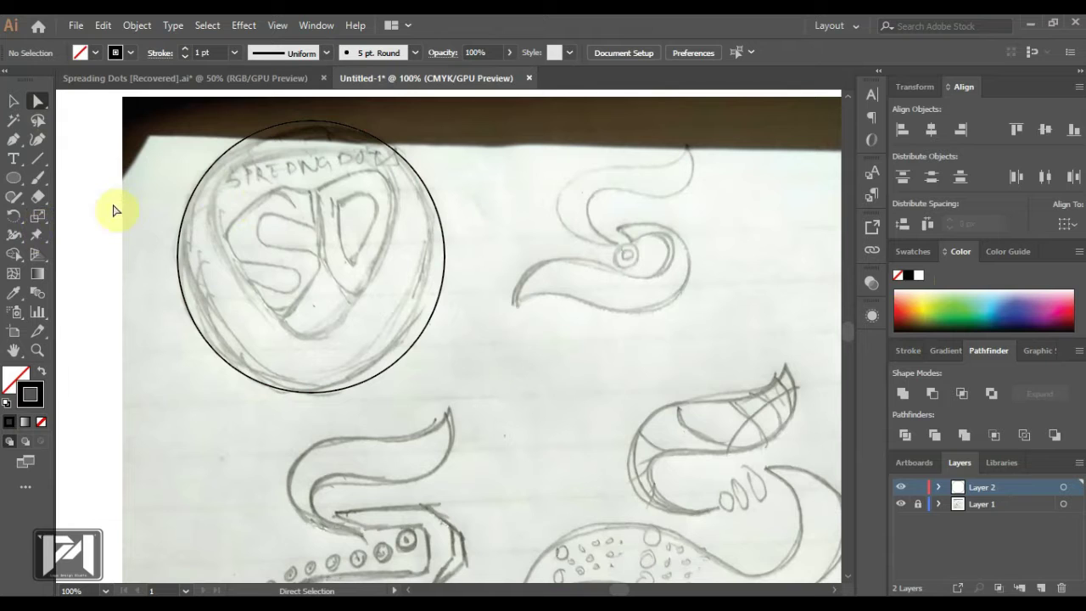
# - Draw a smaller ellipse around the SD letters inside the ring and lower its bottom anchor point to Y 352.64 px
pyautogui.click(16, 182)
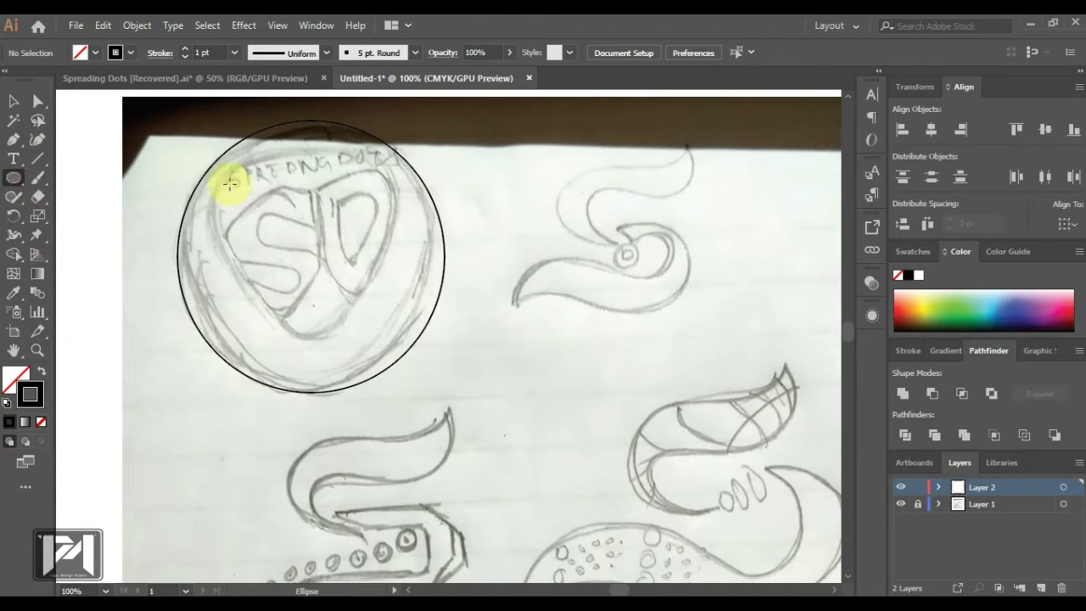
pyautogui.moveTo(218, 161); pyautogui.dragTo(403, 339)
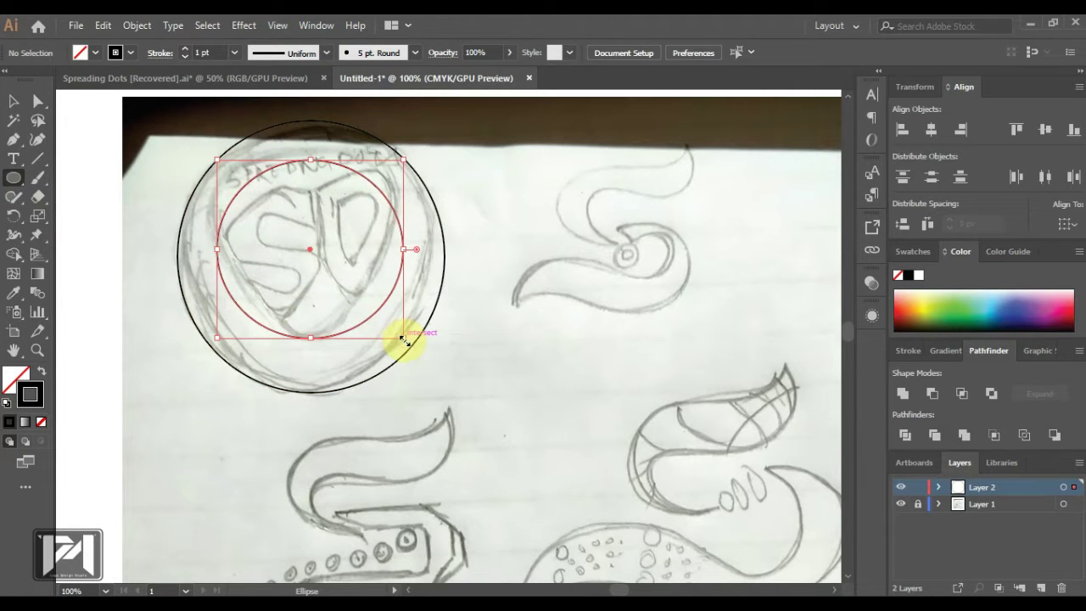
pyautogui.click(37, 101)
pyautogui.click(311, 339)
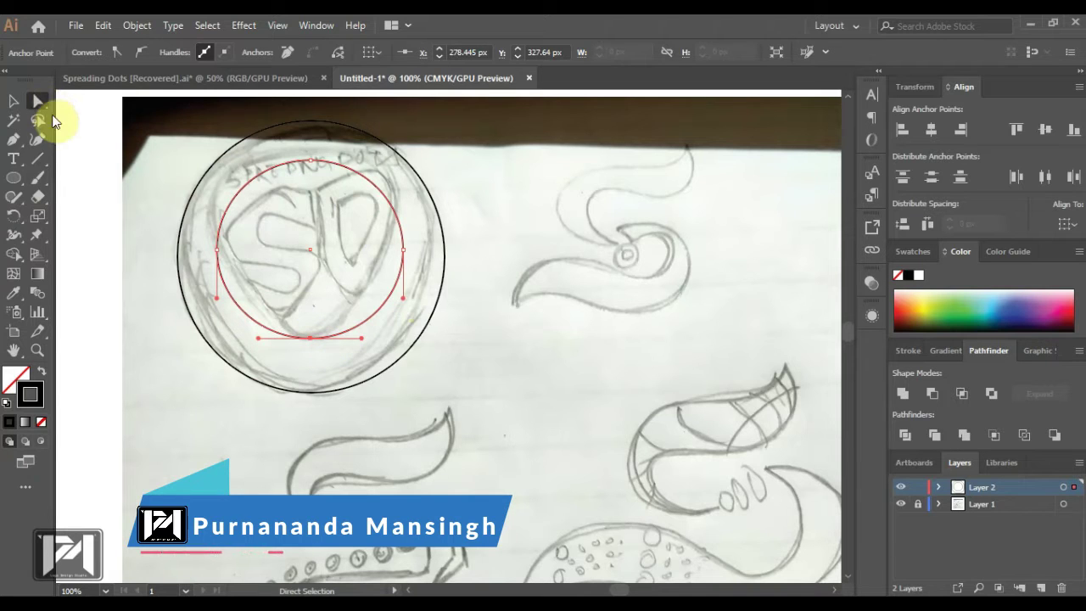
pyautogui.click(311, 339)
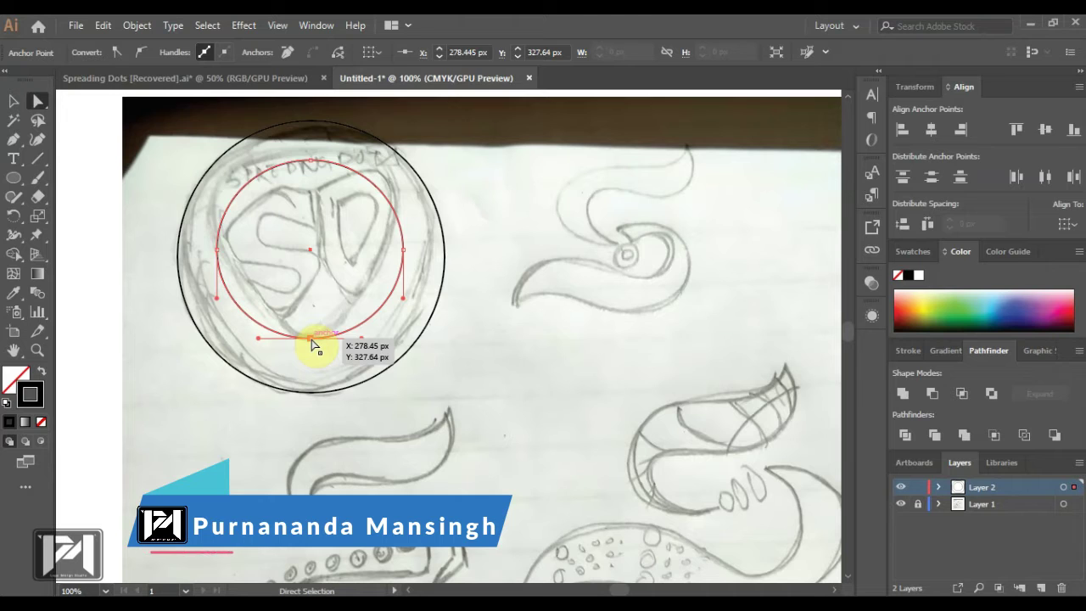
pyautogui.moveTo(311, 340); pyautogui.dragTo(315, 349)
# - Nudge the inner ellipse's two side anchor points upward together to shape it like the sketched shield
pyautogui.click(405, 252)
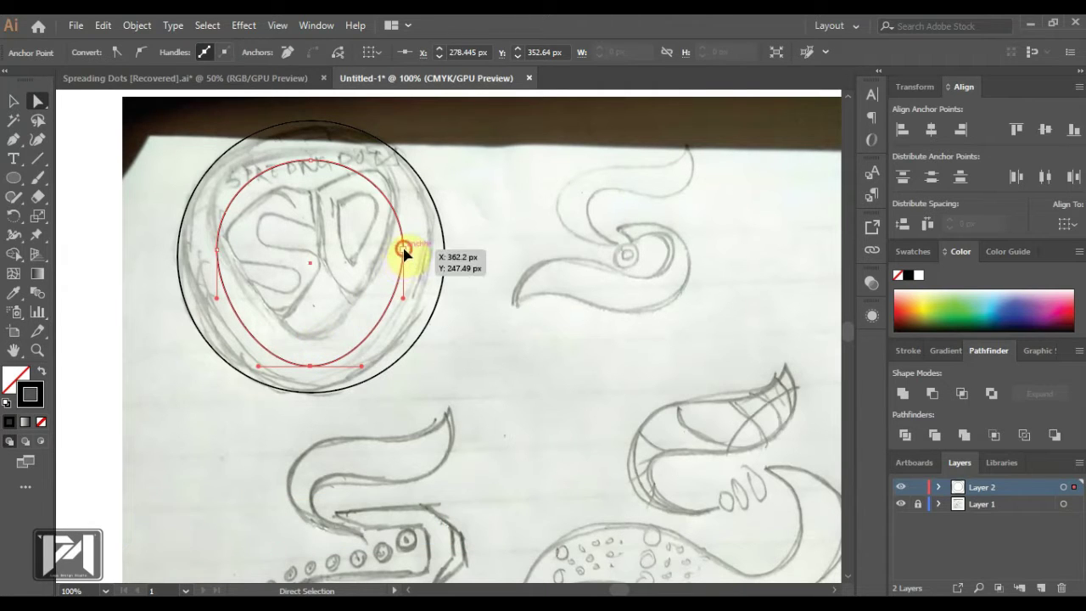
pyautogui.keyDown('shift'); pyautogui.click(219, 255); pyautogui.keyUp('shift')
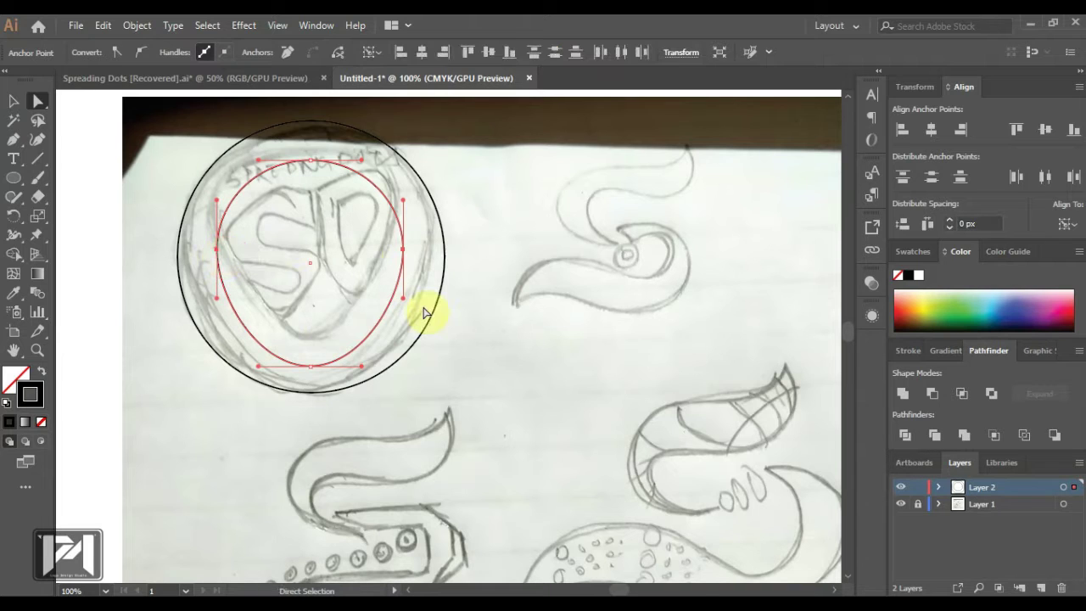
pyautogui.press('Up')
pyautogui.press('Up')
pyautogui.press('Up')
pyautogui.press('Up')
pyautogui.press('Up')
pyautogui.press('Up')
pyautogui.press('Up')
pyautogui.press('Up')
pyautogui.press('Up')
pyautogui.press('Up')
pyautogui.press('Up')
pyautogui.press('Up')
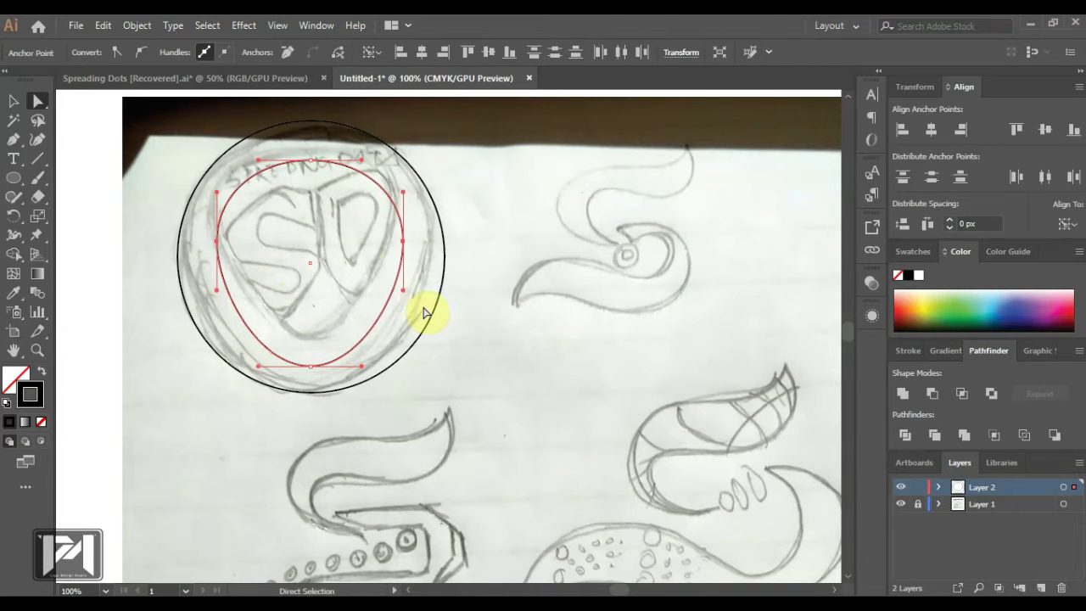
# - Raise the inner ellipse's two side anchor points further to give it the broad shoulders of the sketched shield
pyautogui.press('Up')
pyautogui.press('Up')
pyautogui.press('Up')
pyautogui.press('Up')
pyautogui.press('Up')
pyautogui.press('Up')
pyautogui.press('Up')
pyautogui.press('Up')
pyautogui.press('Up')
pyautogui.press('Up')
pyautogui.press('Up')
pyautogui.press('Up')
pyautogui.press('Up')
pyautogui.press('Up')
pyautogui.press('Up')
pyautogui.press('Up')
pyautogui.press('Up')
pyautogui.press('Up')
pyautogui.press('Up')
pyautogui.press('Up')
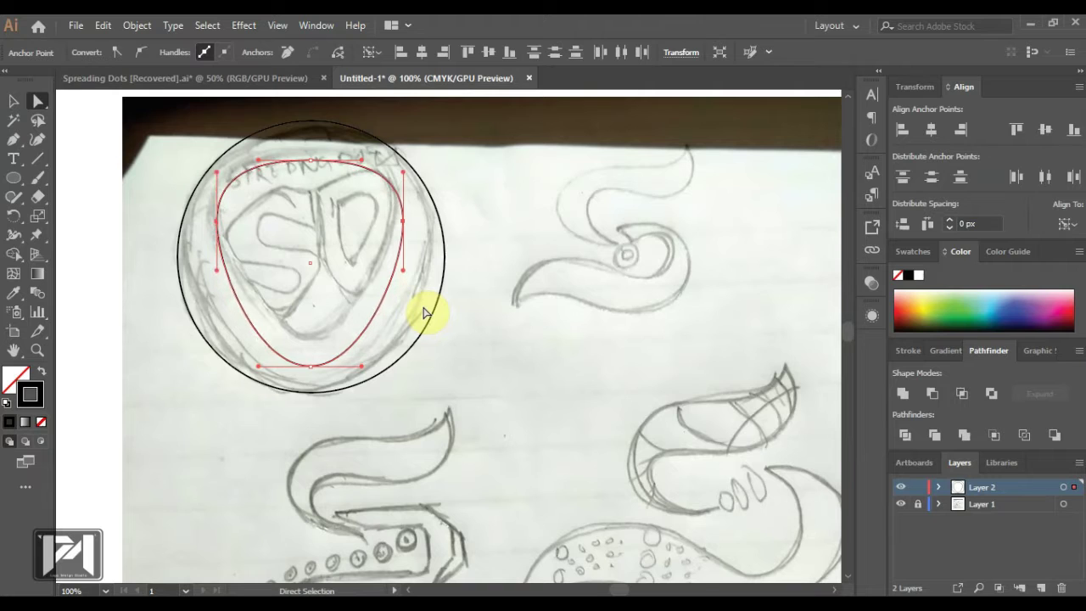
pyautogui.press('Up')
pyautogui.press('Up')
pyautogui.press('Up')
pyautogui.press('Up')
pyautogui.press('Up')
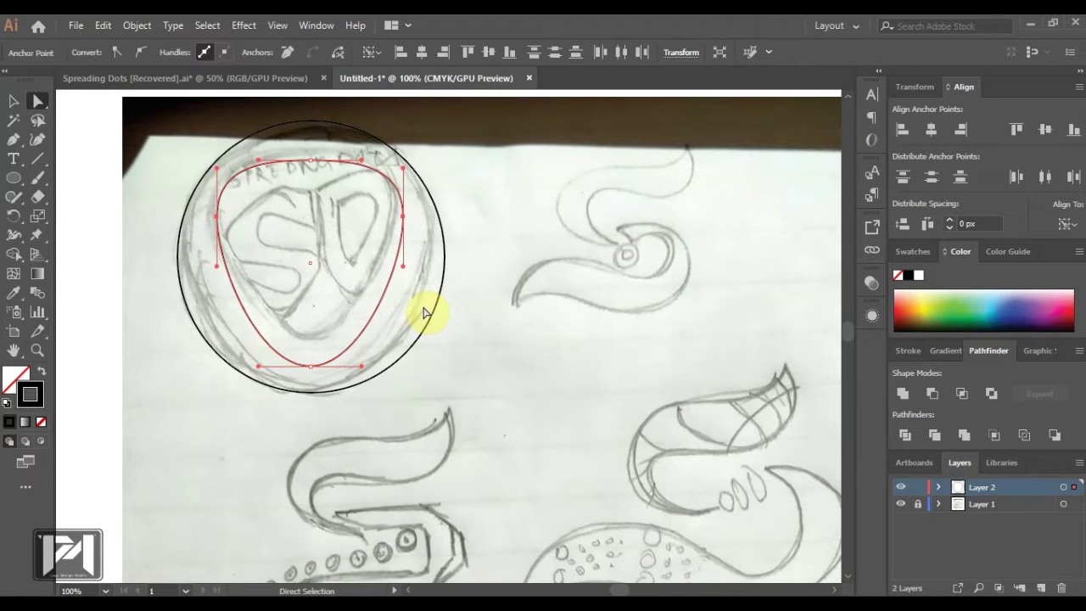
# - Raise the shield shape's top anchor point to Y 160.336 px
pyautogui.click(311, 159)
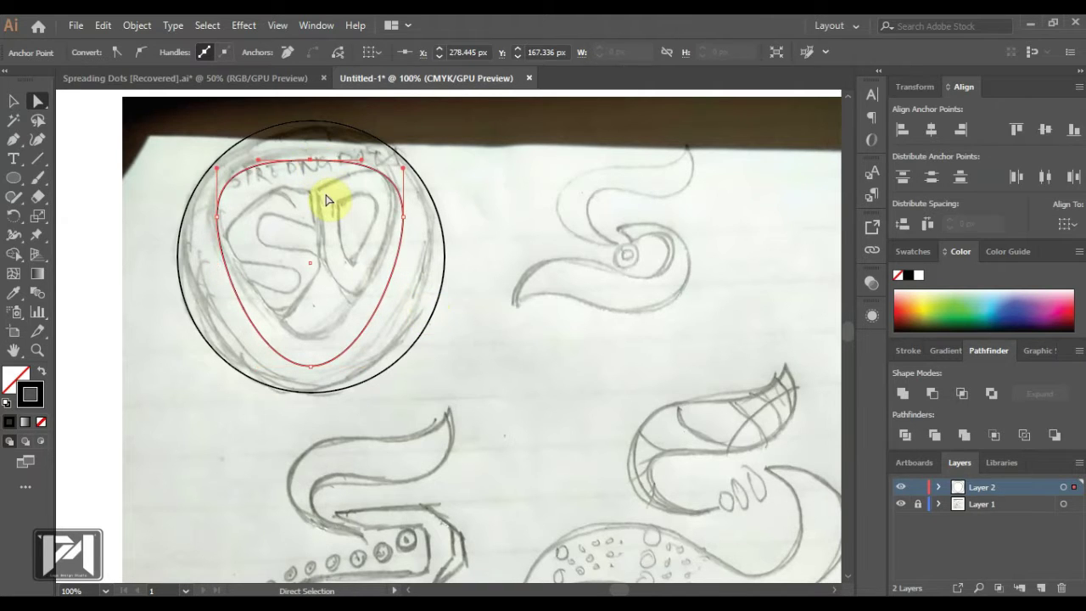
pyautogui.press('Up')
pyautogui.press('Up')
pyautogui.press('Up')
pyautogui.press('Up')
pyautogui.press('Up')
pyautogui.press('Up')
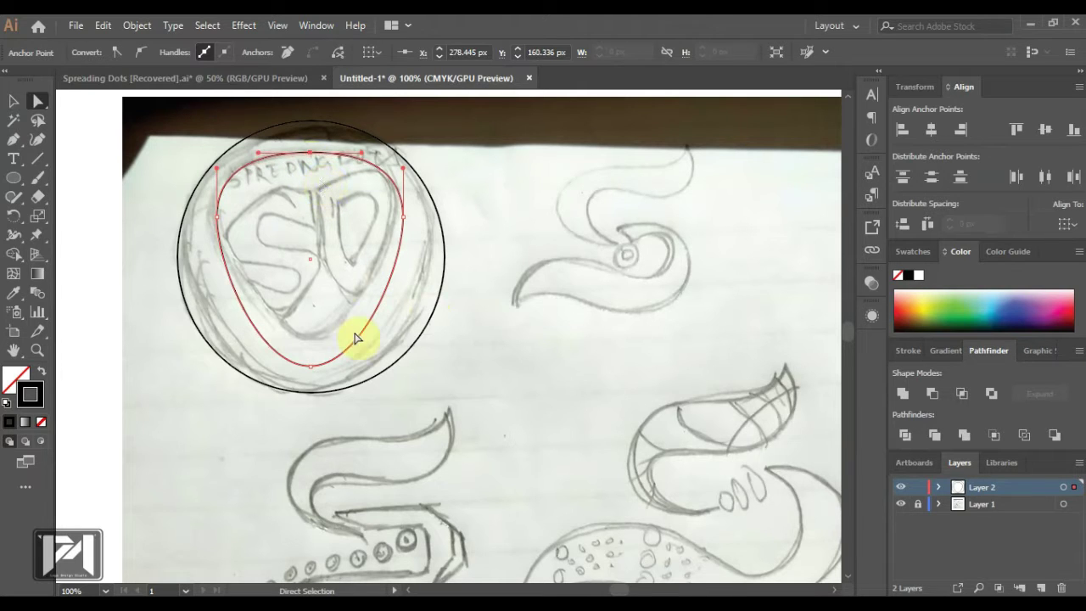
# - Raise the shield shape's bottom anchor point to Y 331.64 px to meet the sketched tip
pyautogui.click(310, 366)
pyautogui.press('Down')
pyautogui.press('Down')
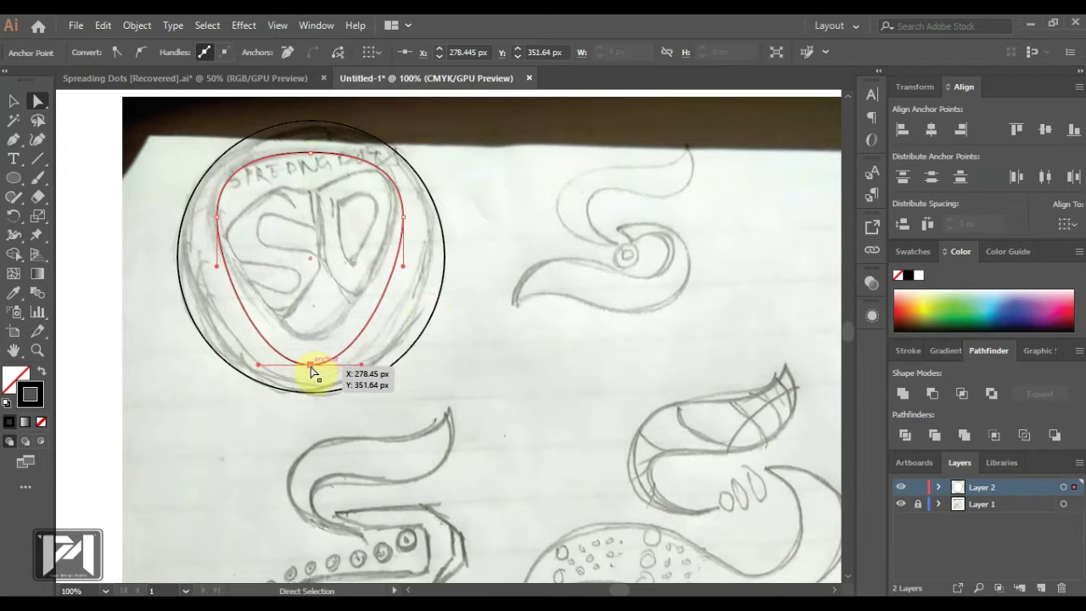
pyautogui.press('Up')
pyautogui.press('Up')
pyautogui.press('Up')
pyautogui.press('Up')
pyautogui.press('Up')
pyautogui.press('Up')
pyautogui.press('Up')
pyautogui.press('Up')
pyautogui.press('Up')
pyautogui.press('Up')
pyautogui.press('Up')
pyautogui.press('Up')
pyautogui.press('Up')
pyautogui.press('Up')
pyautogui.press('Up')
pyautogui.press('Up')
pyautogui.press('Up')
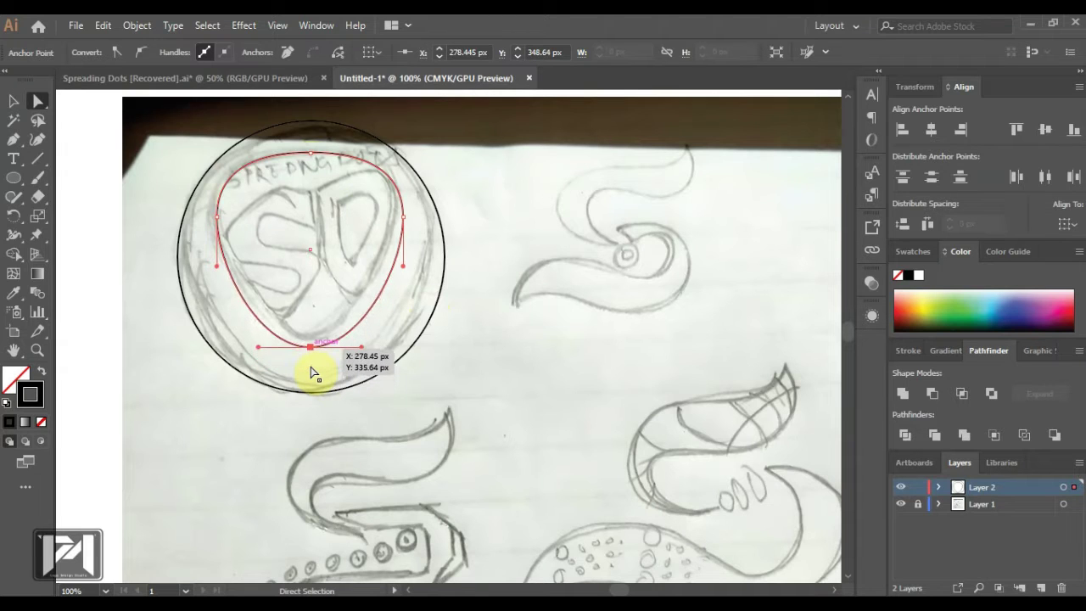
pyautogui.press('Up')
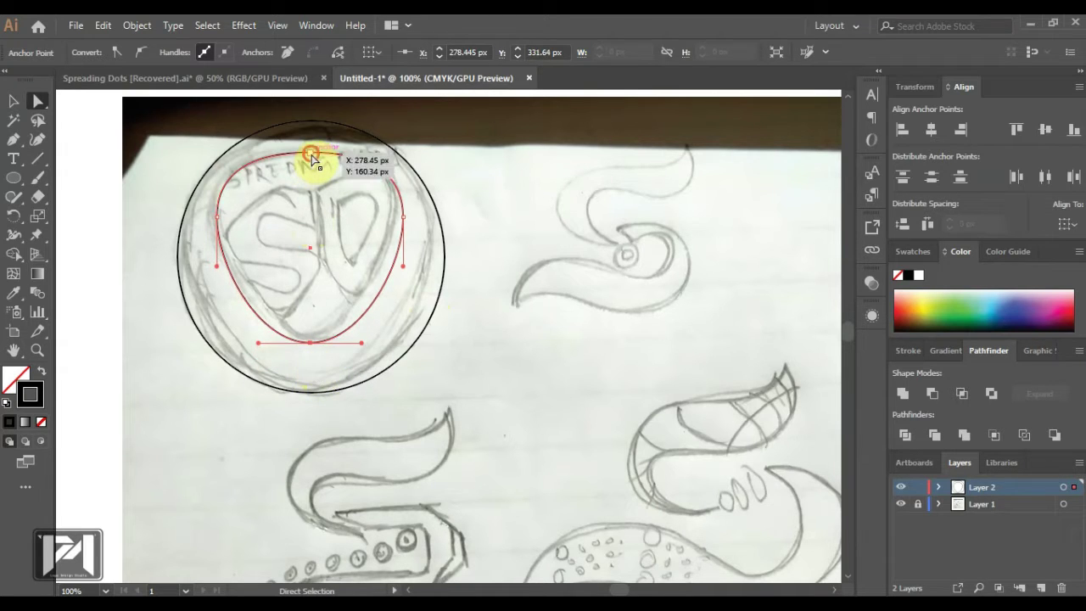
# - Raise the shield's top anchor point further to Y 156.336 px and deselect the shape
pyautogui.click(312, 158)
pyautogui.press('Up')
pyautogui.press('Up')
pyautogui.press('Up')
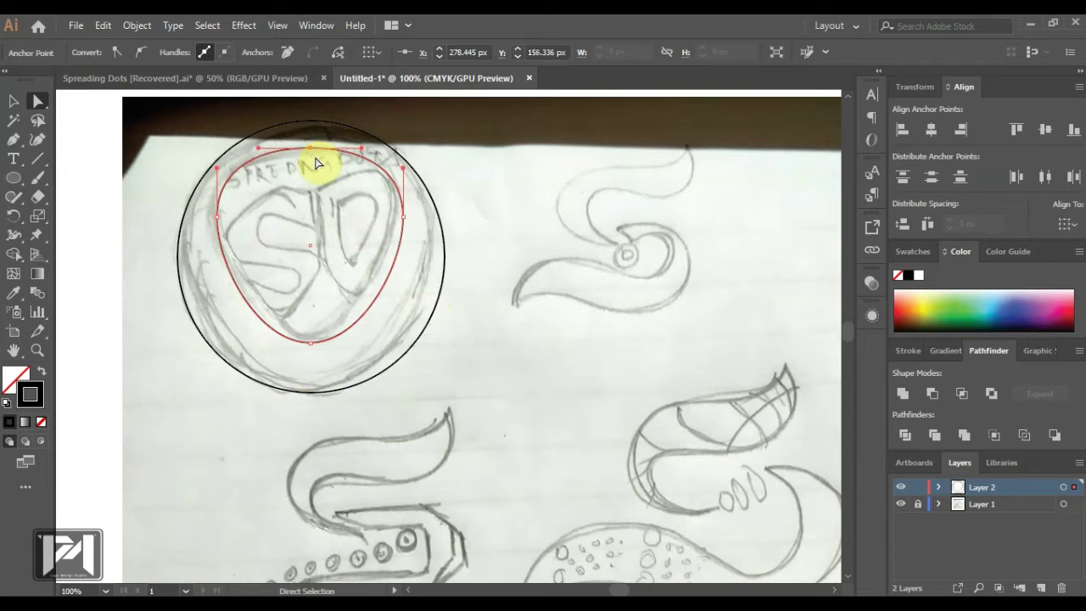
pyautogui.click(481, 190)
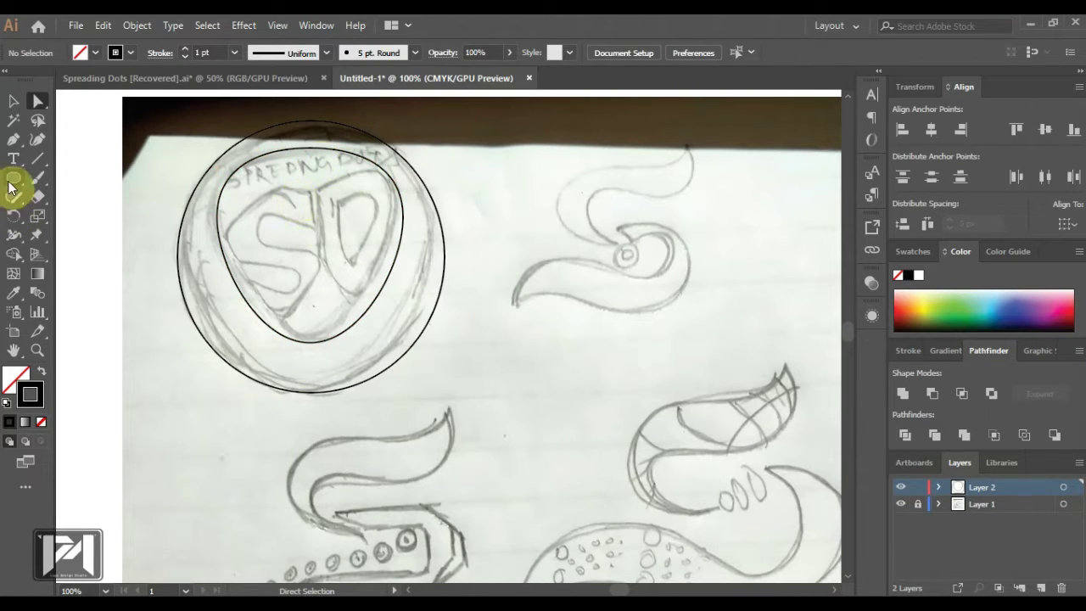
# - Trace the sketched S with the Pen tool from the shield's left edge over its top, along the upper curve and down to its lower tip
pyautogui.click(14, 142)
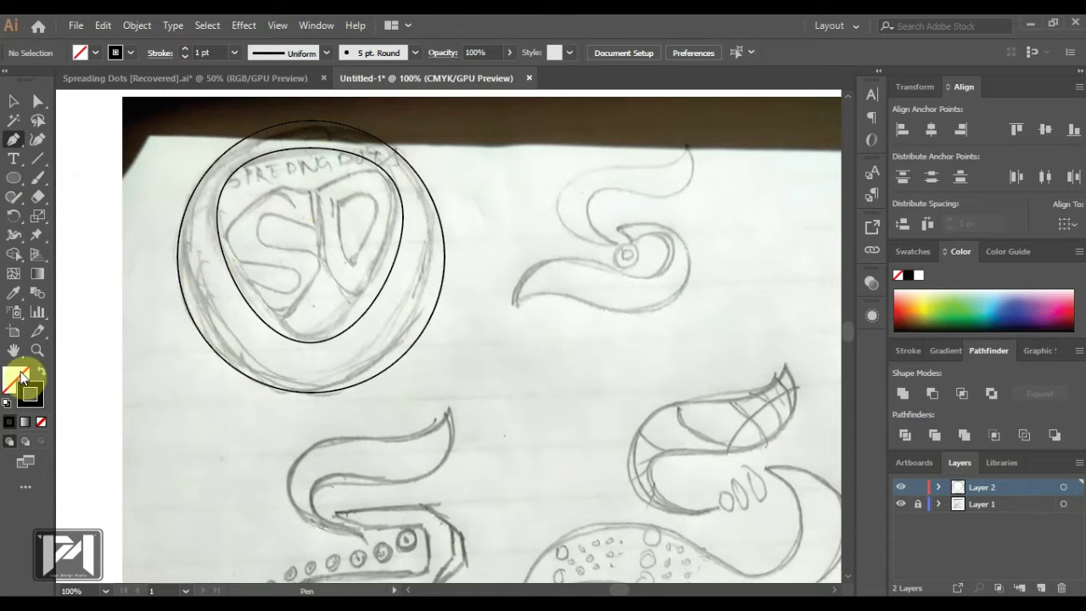
pyautogui.click(219, 241)
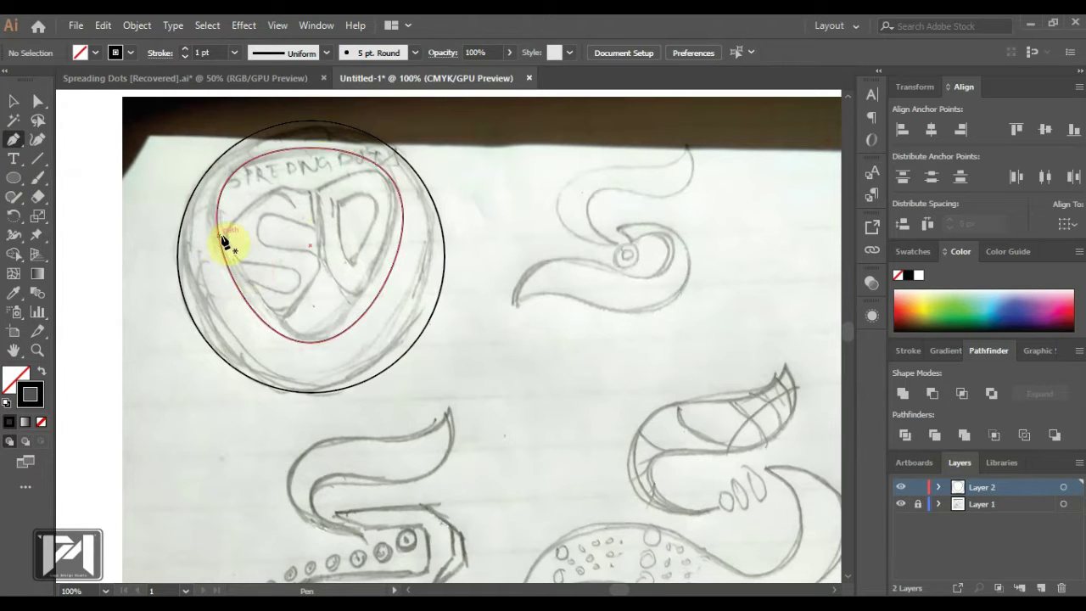
pyautogui.click(222, 240)
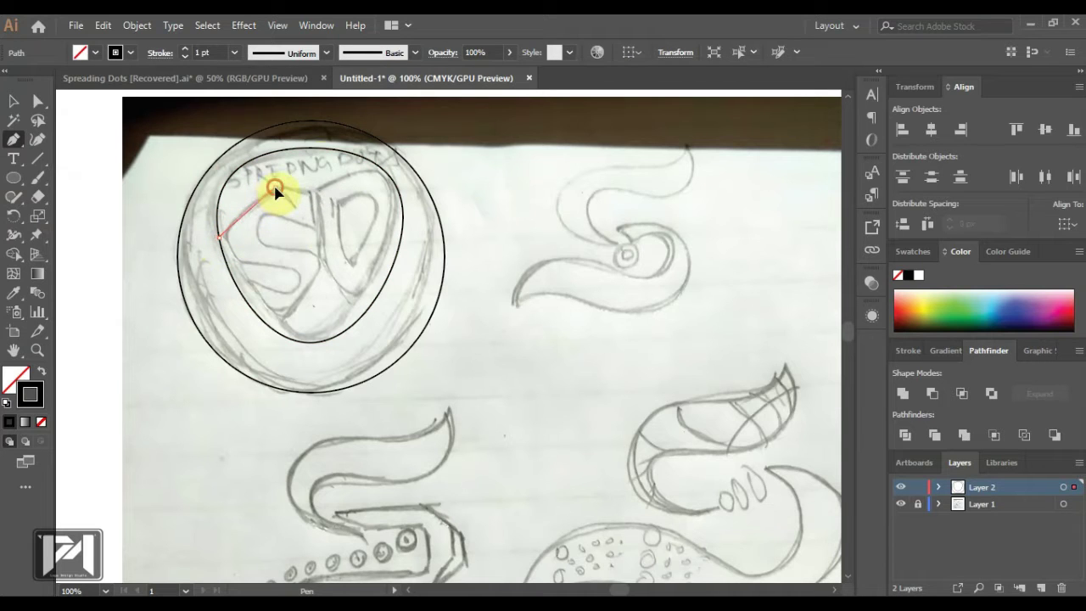
pyautogui.click(274, 187)
pyautogui.click(311, 195)
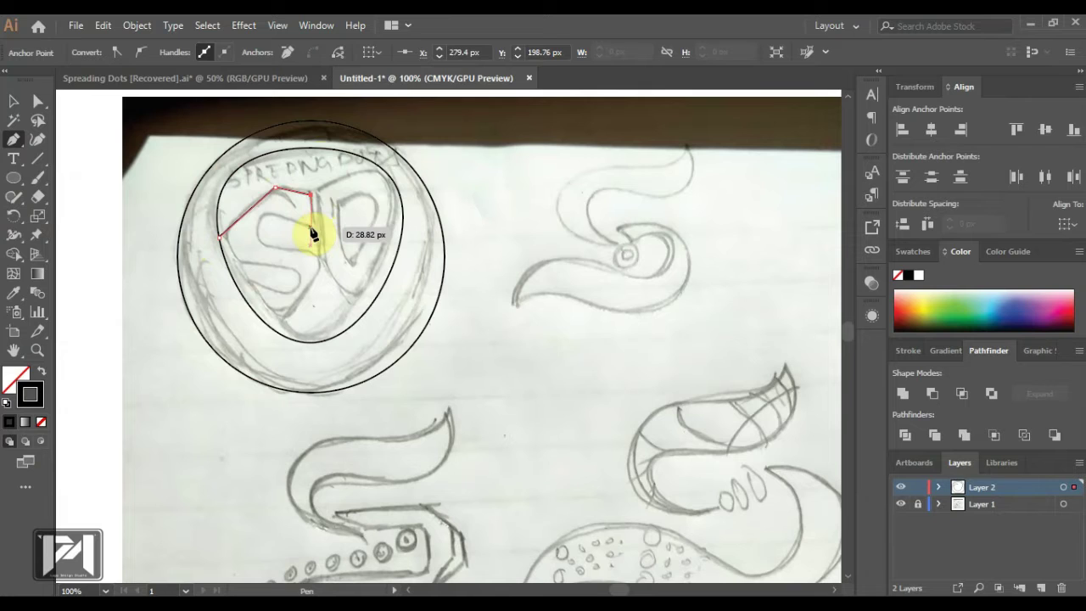
pyautogui.keyDown('shift'); pyautogui.click(311, 220); pyautogui.keyUp('shift')
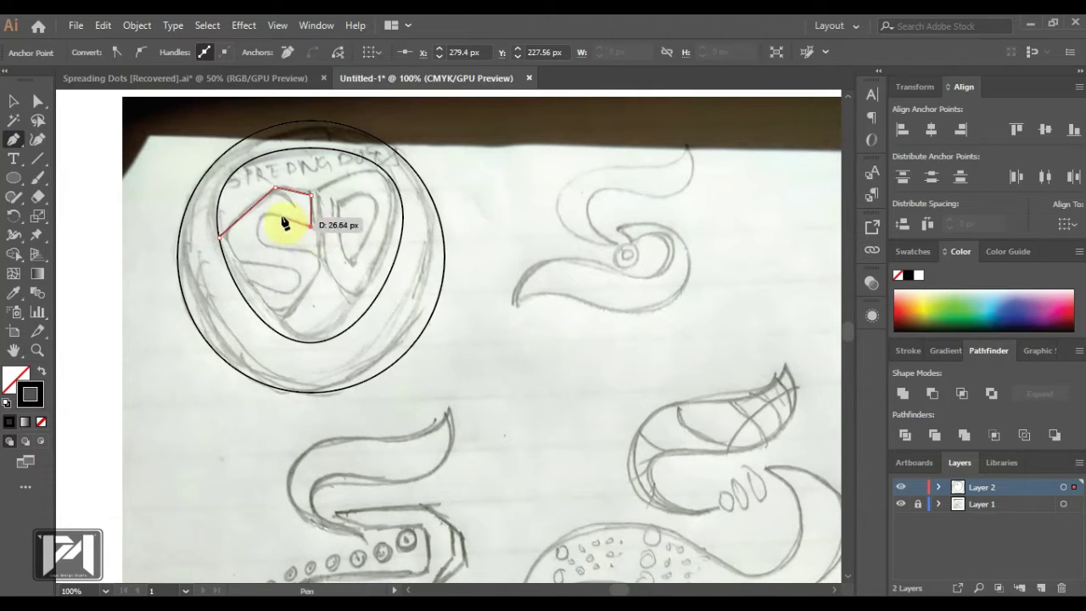
pyautogui.moveTo(256, 222); pyautogui.dragTo(259, 239)
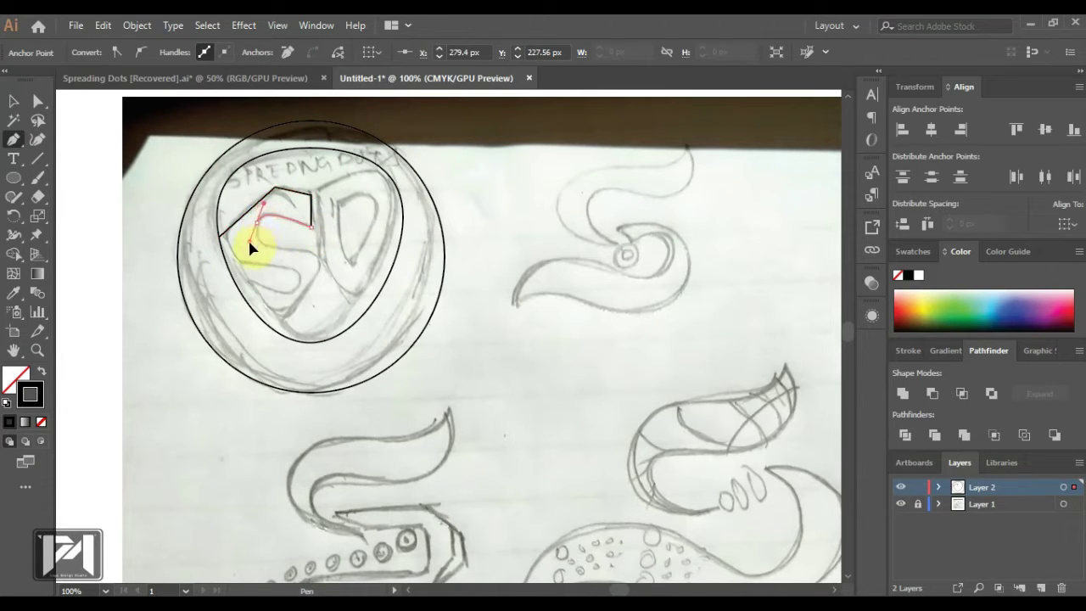
pyautogui.click(265, 242)
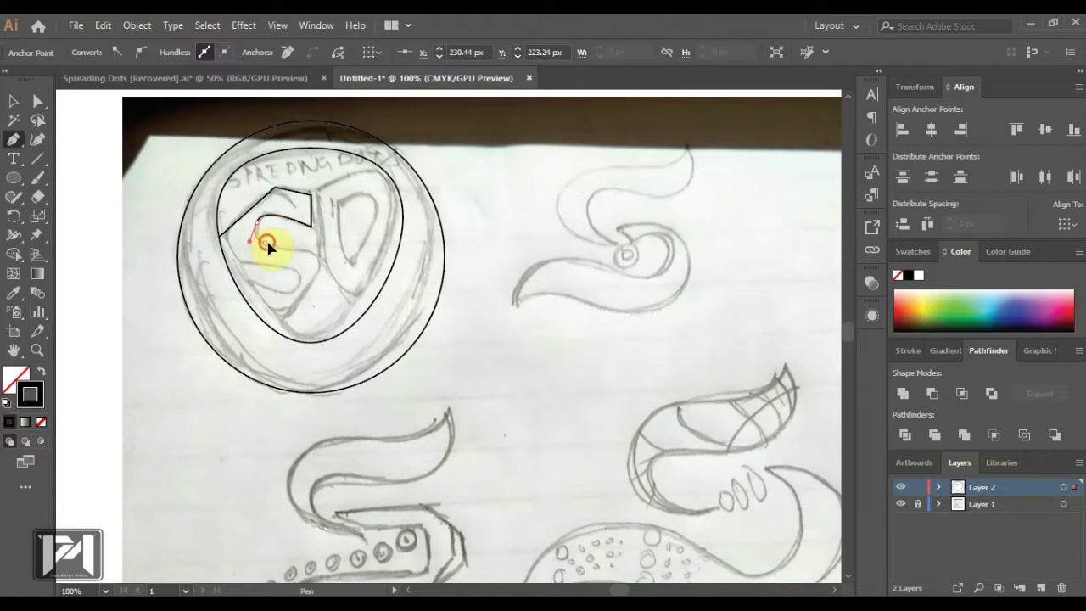
pyautogui.click(314, 274)
pyautogui.moveTo(297, 307); pyautogui.dragTo(262, 323)
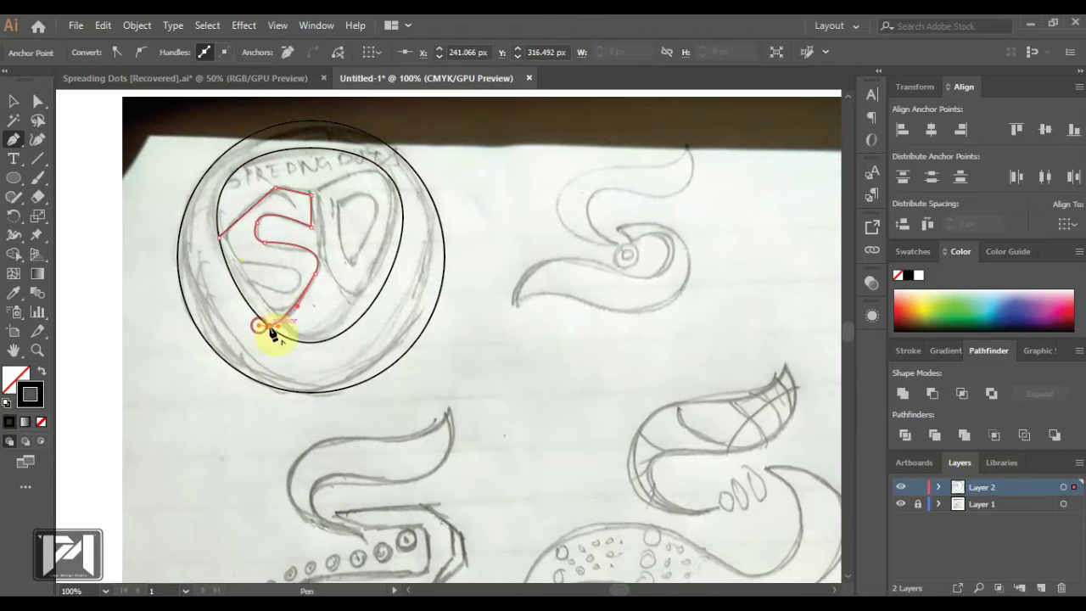
# - Continue the S path up the shield's left edge and around the lower inner curve, closing it at the starting point
pyautogui.click(237, 289)
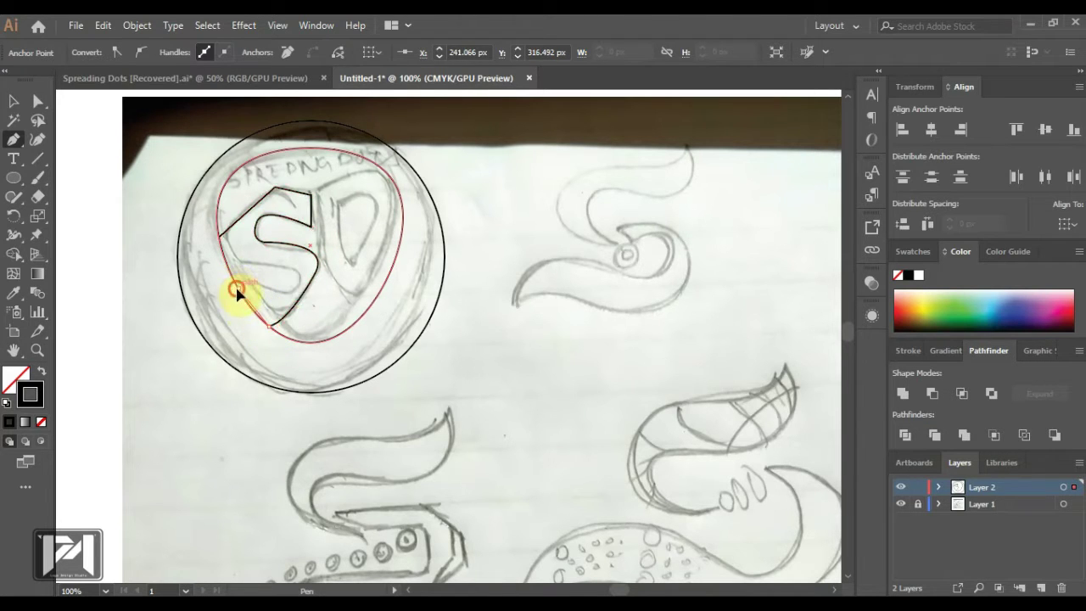
pyautogui.moveTo(236, 282); pyautogui.dragTo(243, 296)
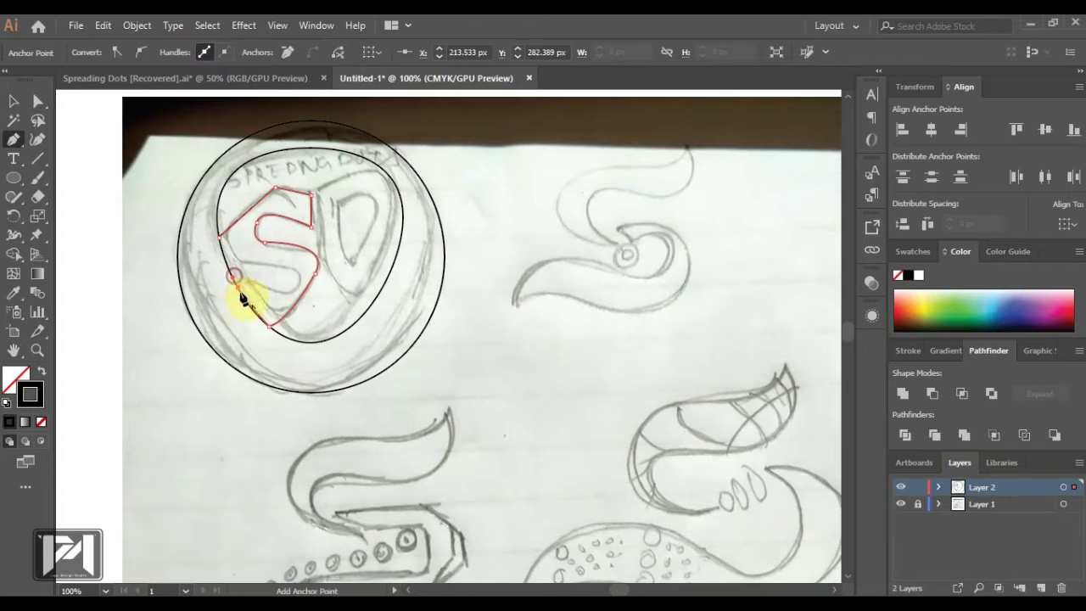
pyautogui.click(299, 281)
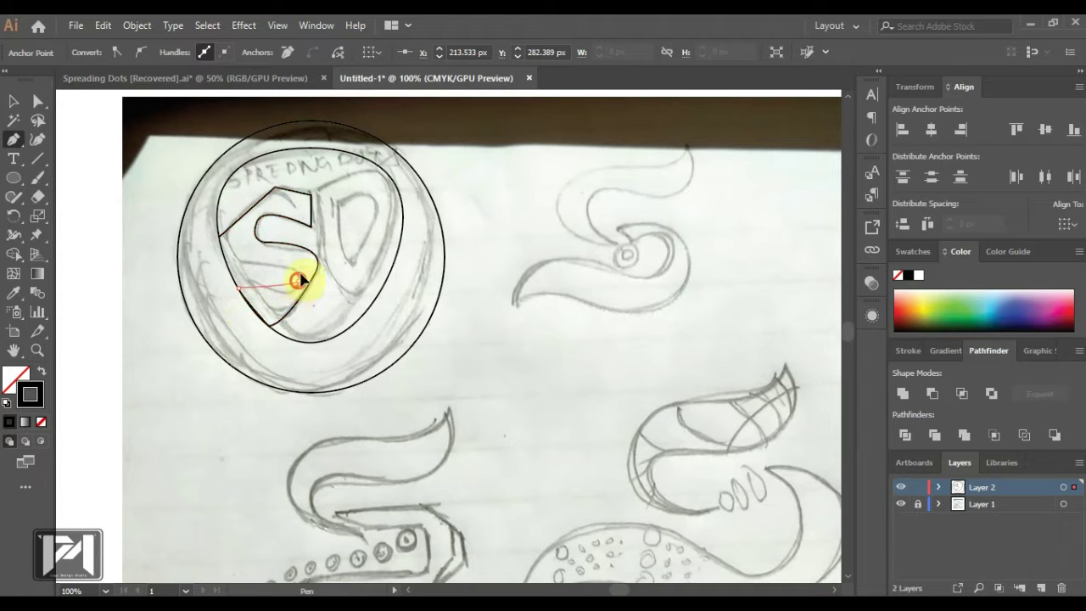
pyautogui.click(242, 266)
pyautogui.keyDown('ctrl'); pyautogui.click(218, 235); pyautogui.keyUp('ctrl')
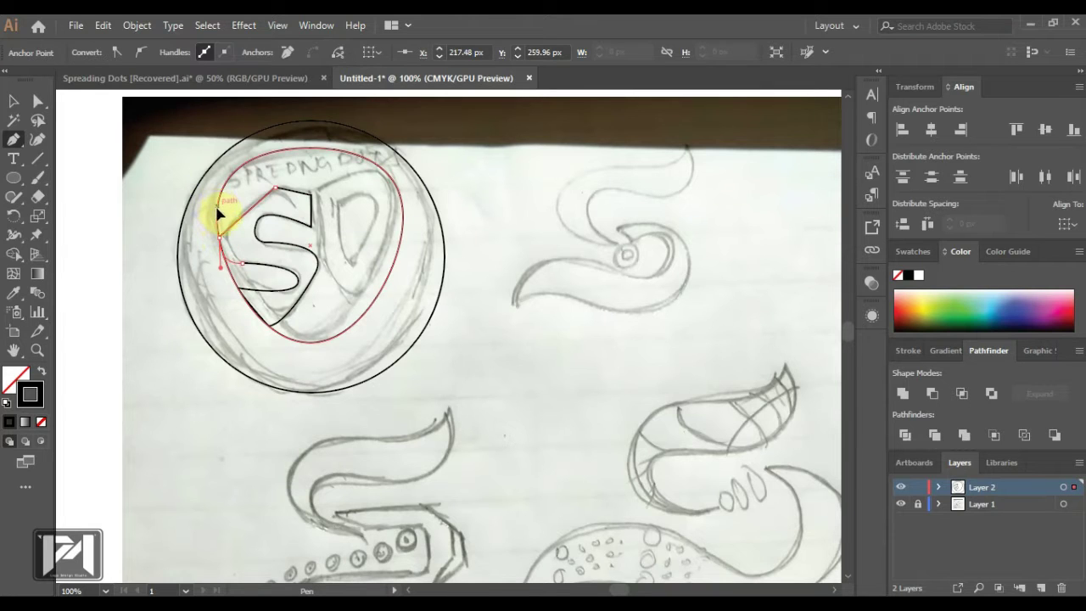
pyautogui.keyDown('ctrl'); pyautogui.click(312, 212); pyautogui.keyUp('ctrl')
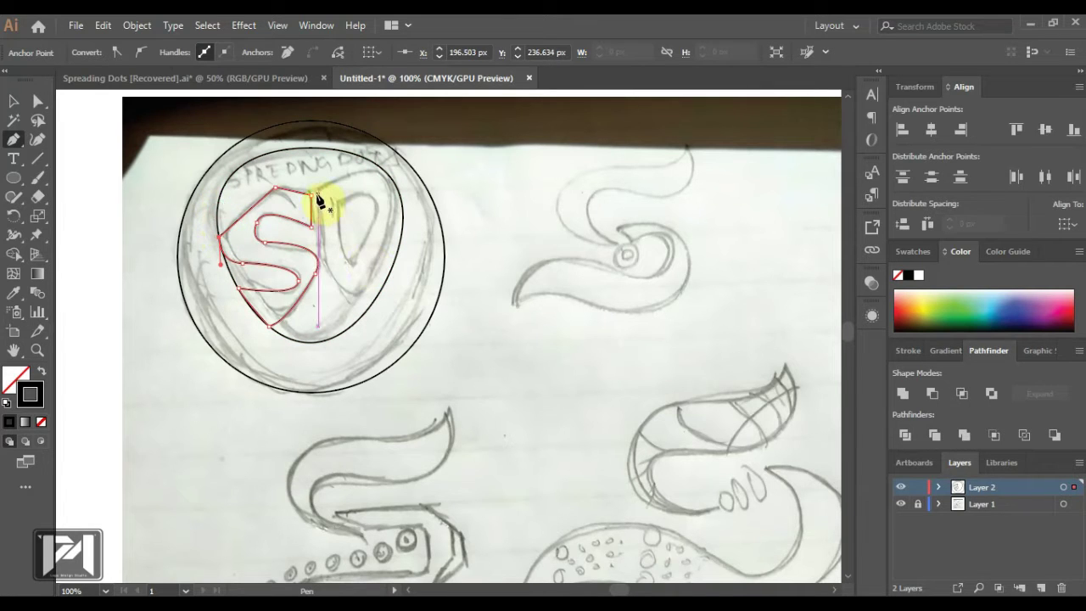
# - Trace the outer outline of the sketched D with the Pen tool, following the shield's right edge, and close the path
pyautogui.click(319, 197)
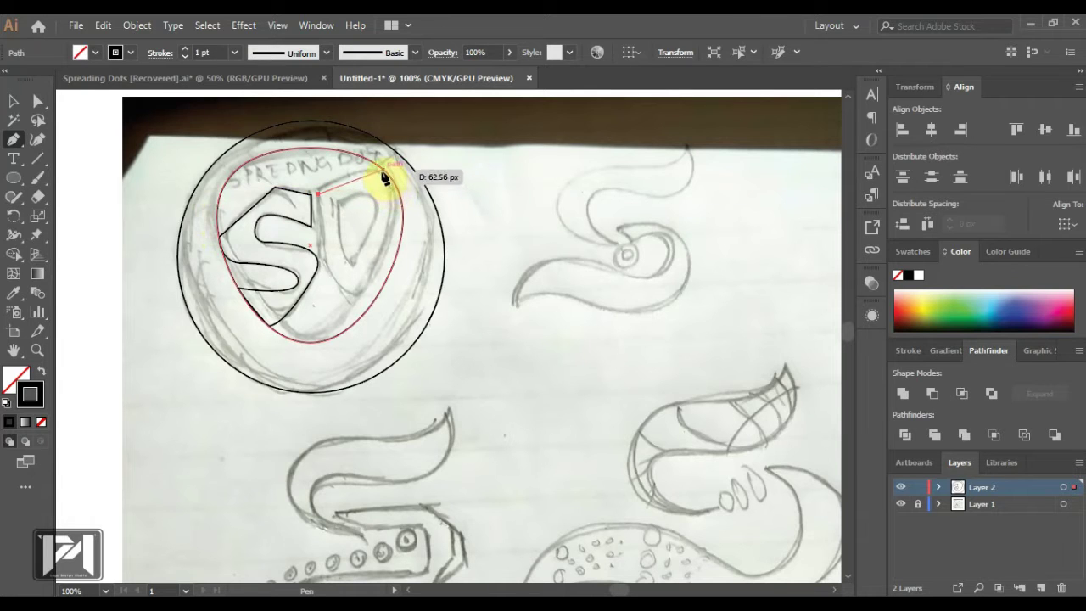
pyautogui.click(383, 171)
pyautogui.moveTo(379, 295); pyautogui.dragTo(336, 358)
pyautogui.click(378, 295)
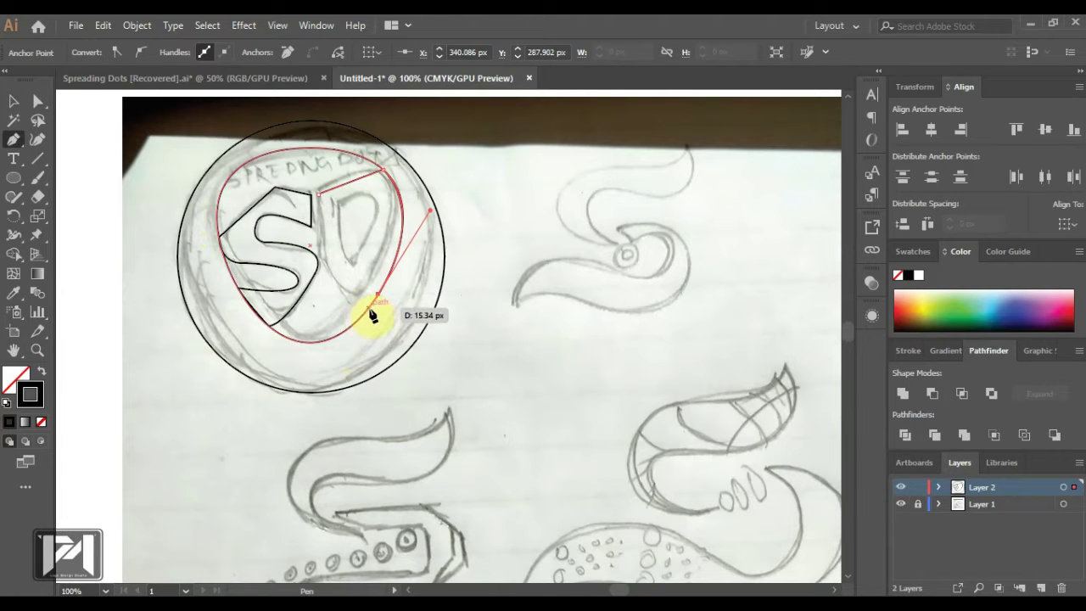
pyautogui.moveTo(323, 252); pyautogui.dragTo(323, 219)
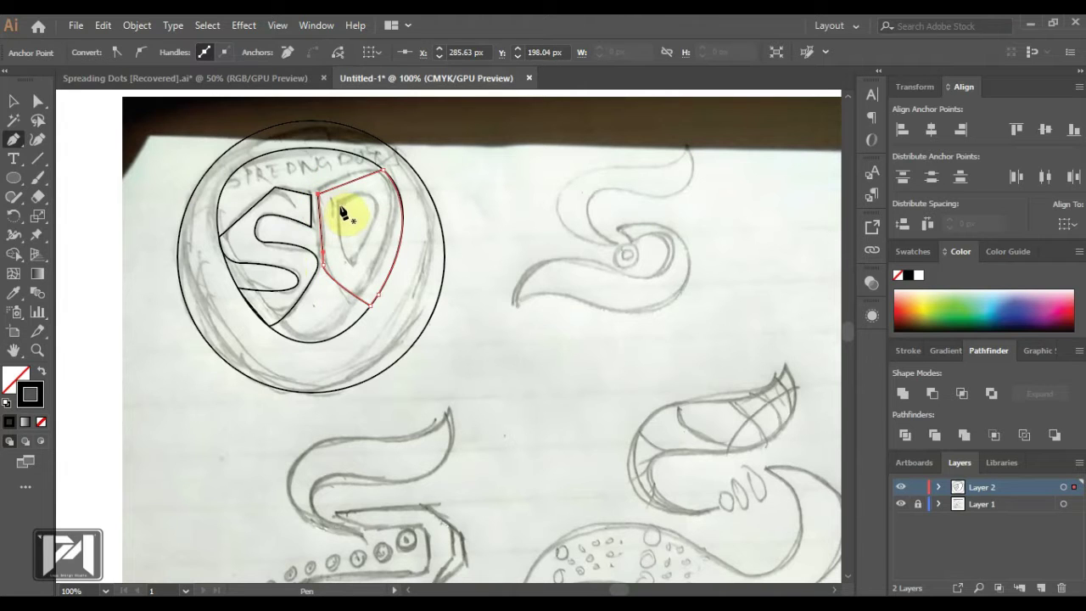
# - Trace the D's inner counter as a closed path and deselect it
pyautogui.click(340, 204)
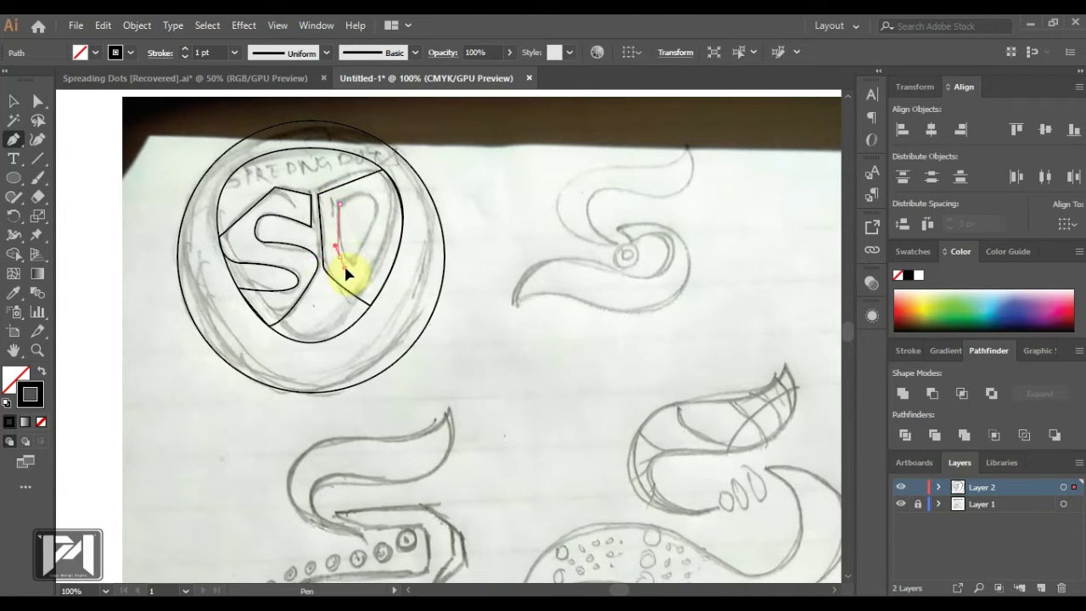
pyautogui.moveTo(357, 272); pyautogui.dragTo(374, 244)
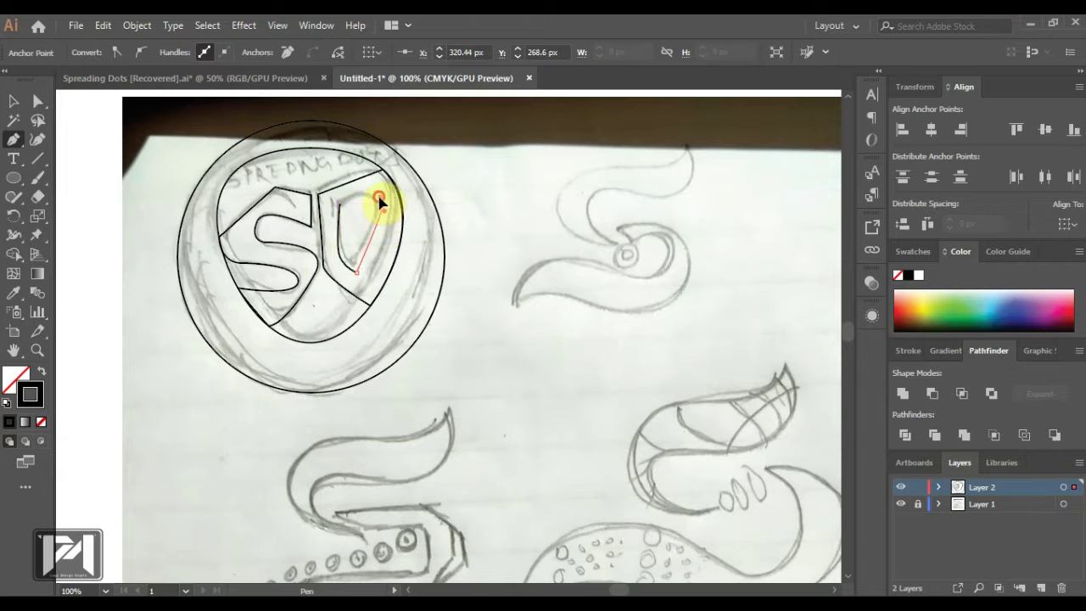
pyautogui.click(13, 101)
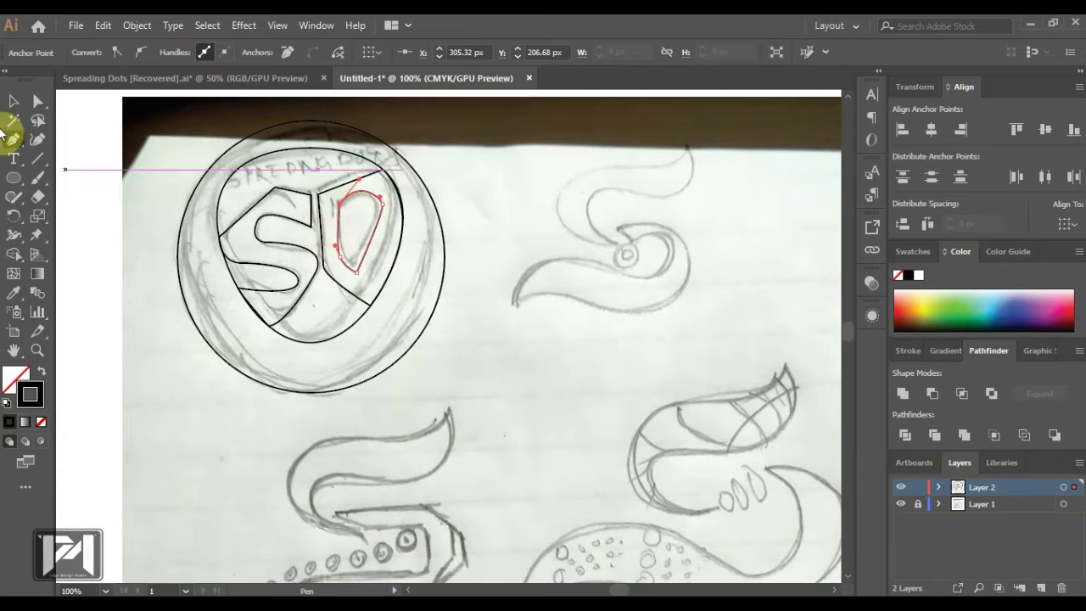
pyautogui.click(352, 255)
# - Hide the sketch on Layer 1 to leave only the traced badge outlines visible
pyautogui.hotkey('ctrl', '-')
pyautogui.scroll(1, 312, 254)
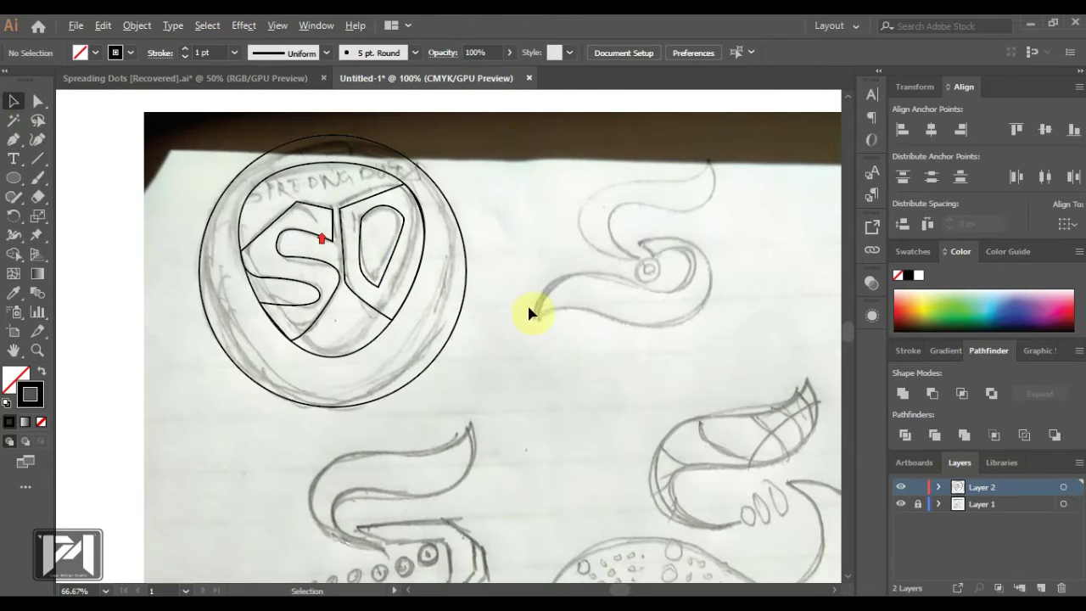
pyautogui.click(902, 504)
pyautogui.scroll(2, 383, 206)
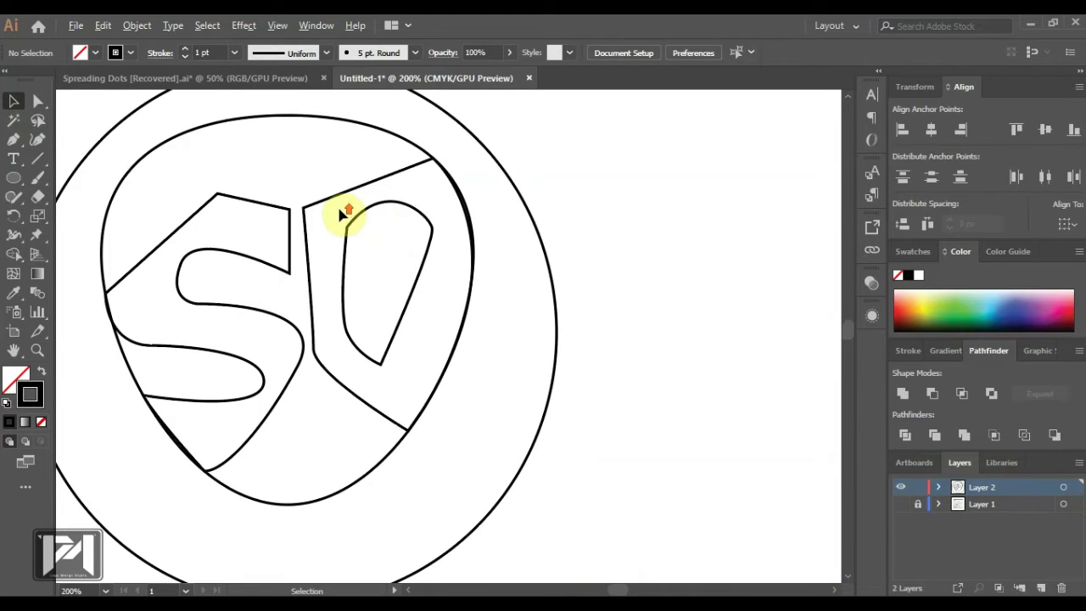
# - Reshape the D's inner counter by moving its anchor points outward so it runs parallel to the letter's outer outline
pyautogui.click(352, 200)
pyautogui.click(37, 101)
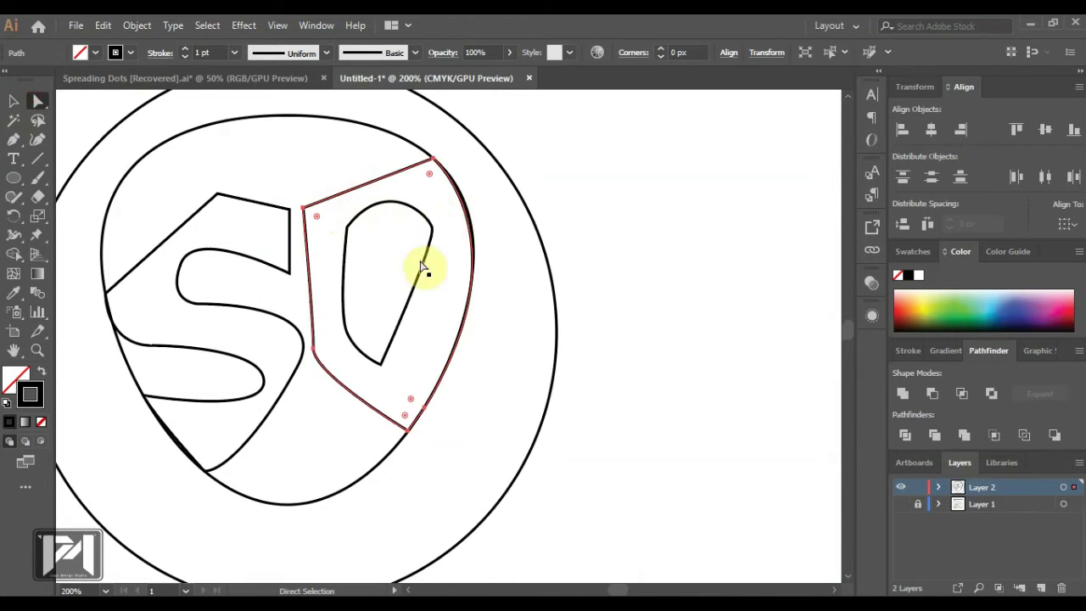
pyautogui.click(413, 294)
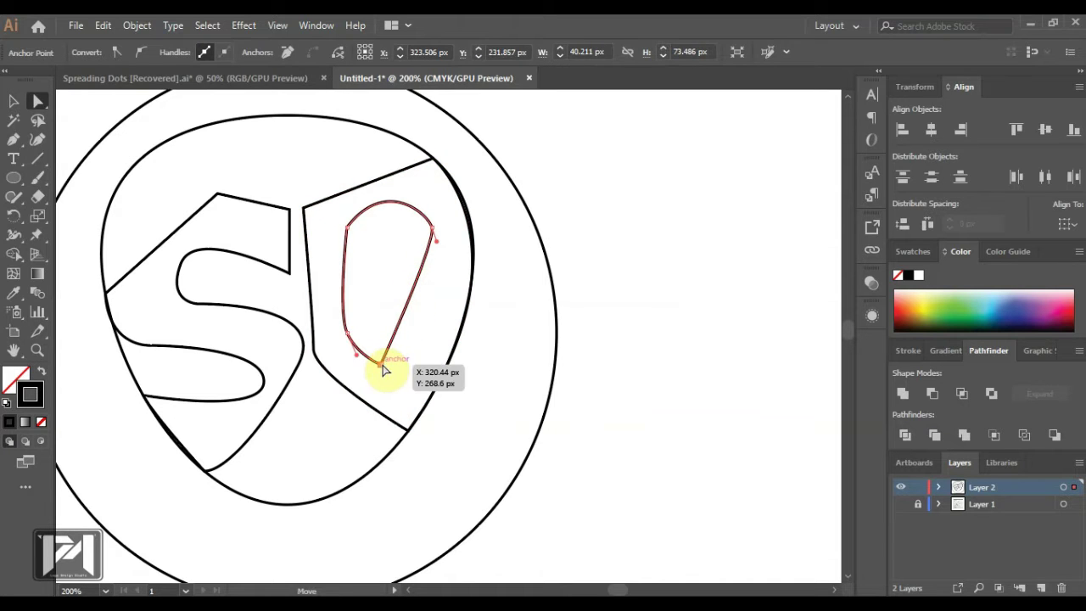
pyautogui.moveTo(382, 364); pyautogui.dragTo(408, 377)
pyautogui.moveTo(433, 227); pyautogui.dragTo(470, 235)
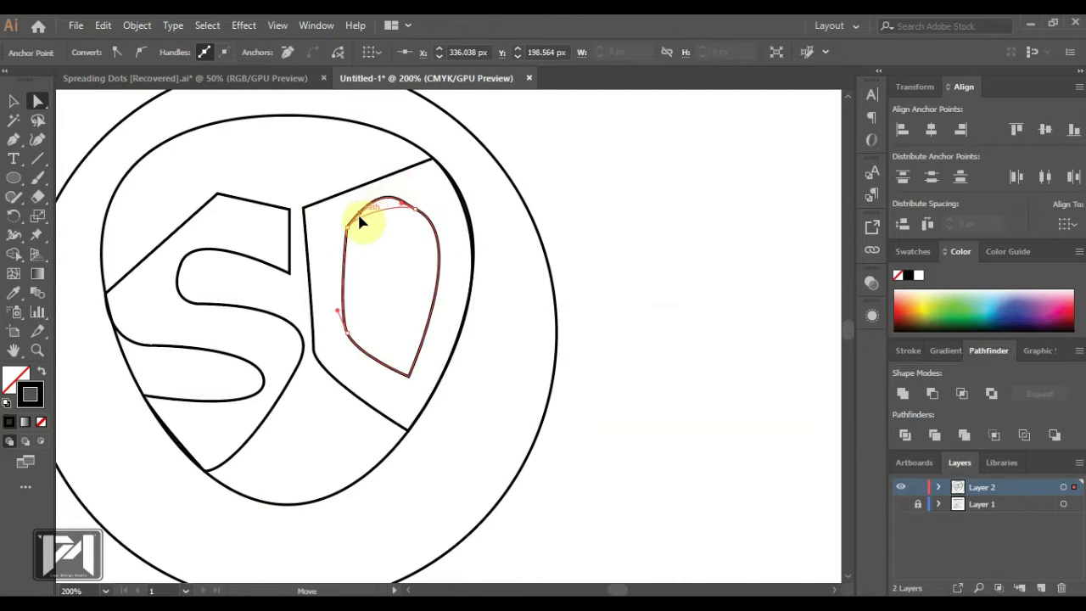
pyautogui.moveTo(351, 230); pyautogui.dragTo(337, 228)
pyautogui.moveTo(417, 209); pyautogui.dragTo(416, 200)
pyautogui.moveTo(345, 341); pyautogui.dragTo(338, 338)
# - Straighten the left side of the D's outer outline into a vertical edge and round its lower-left bend by adjusting anchors and handles
pyautogui.click(317, 360)
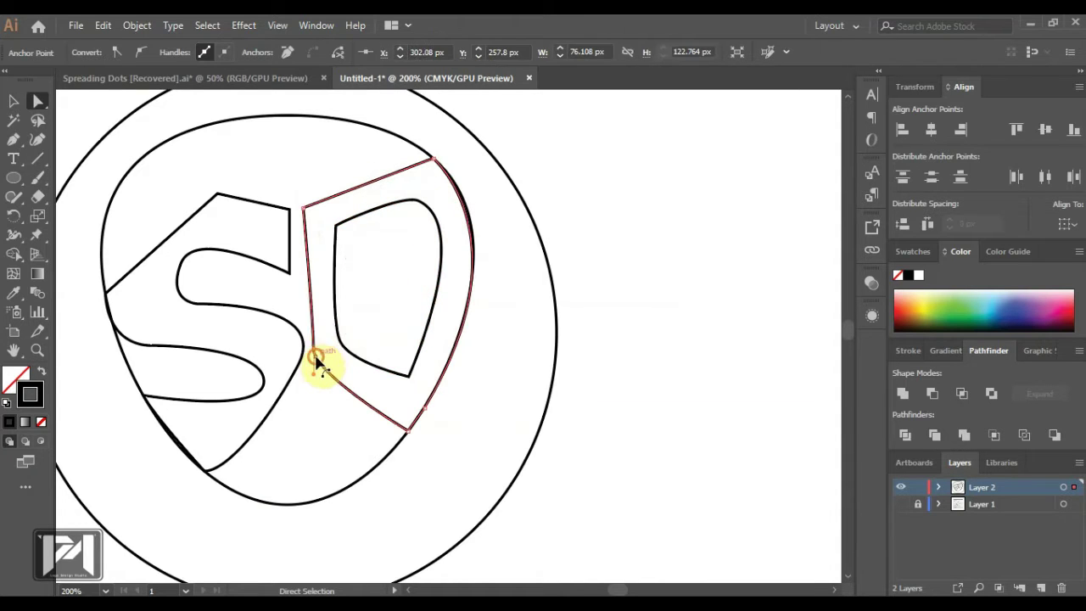
pyautogui.click(314, 356)
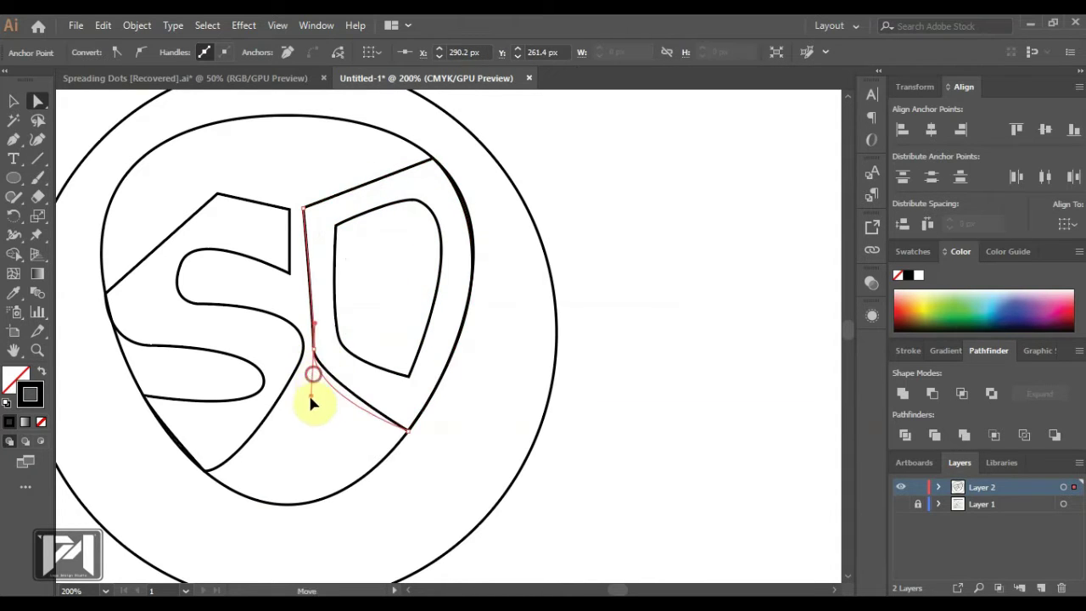
pyautogui.moveTo(306, 421); pyautogui.dragTo(305, 420)
pyautogui.moveTo(304, 209); pyautogui.dragTo(313, 205)
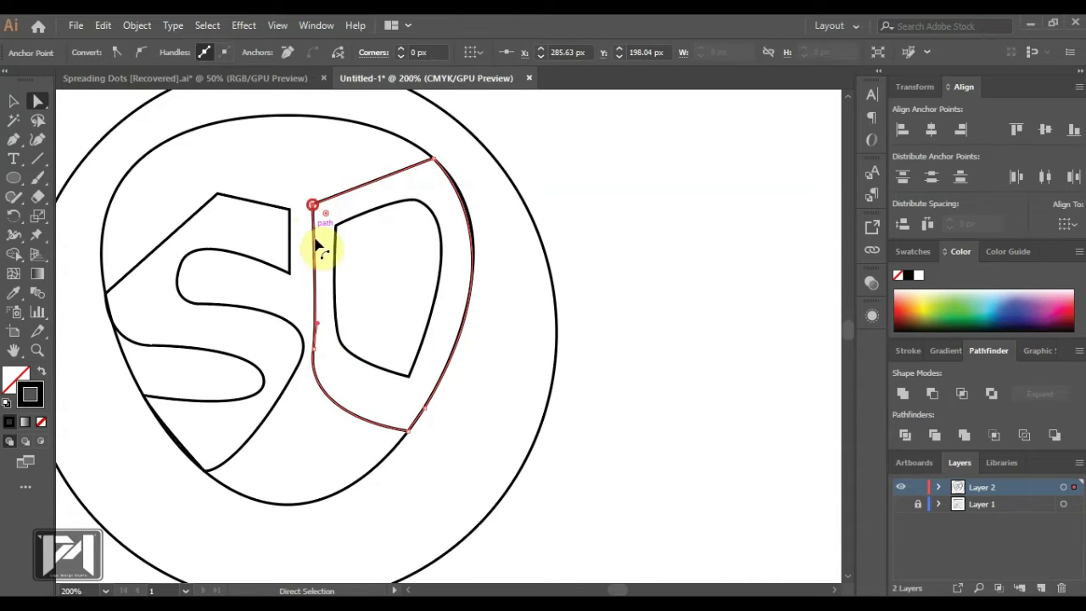
pyautogui.moveTo(318, 323); pyautogui.dragTo(312, 319)
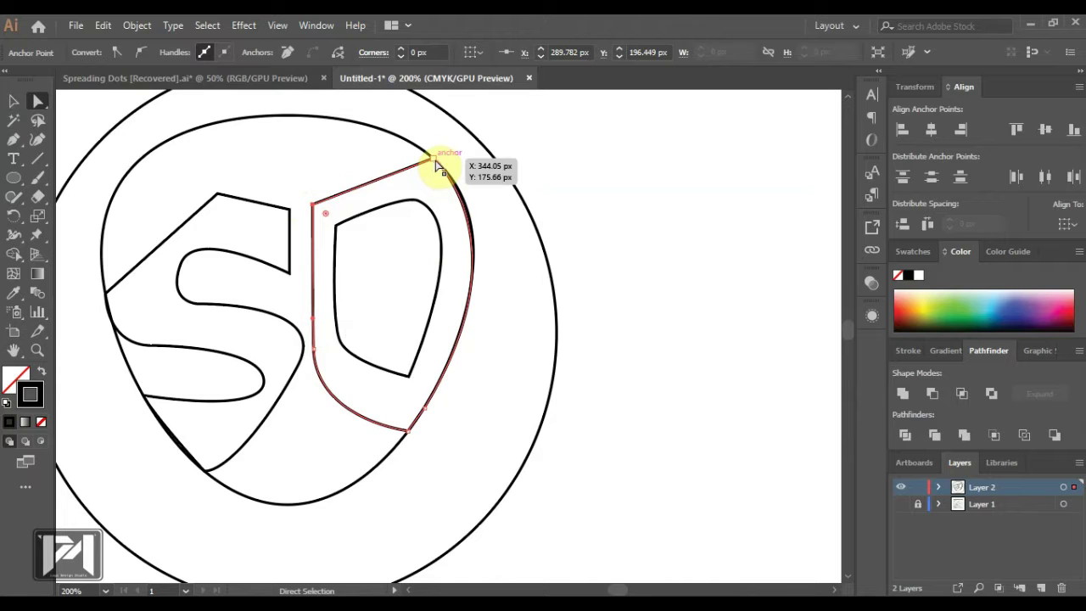
# - Move the D outline's upper-right corner inward as a peak, and add an anchor on the slope pulled out to the shield's edge
pyautogui.moveTo(435, 161); pyautogui.dragTo(364, 182)
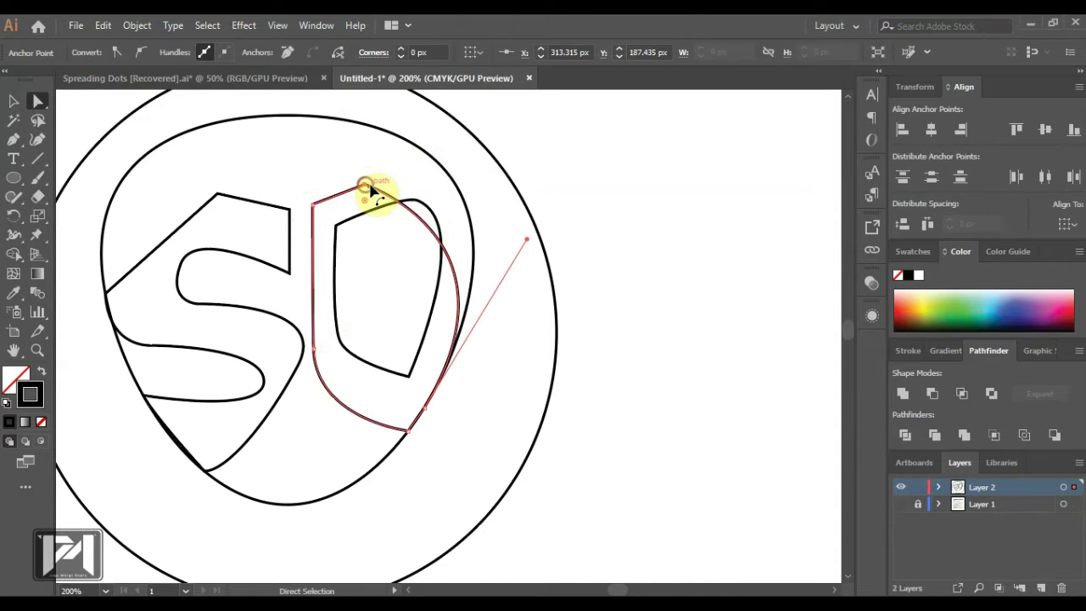
pyautogui.click(13, 139)
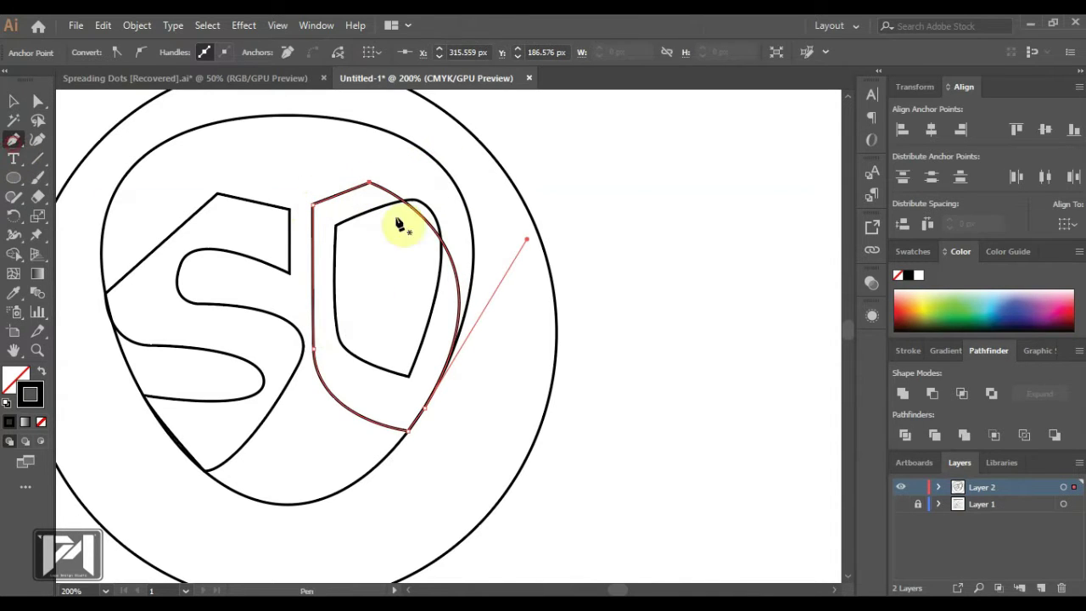
pyautogui.click(426, 222)
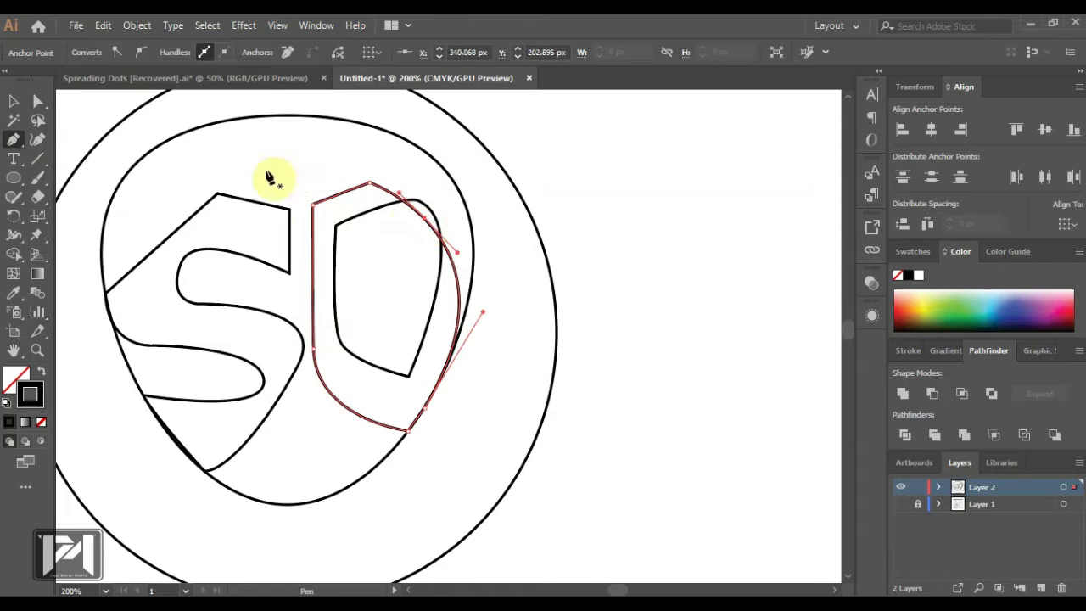
pyautogui.press('a')
pyautogui.moveTo(425, 216); pyautogui.dragTo(484, 256)
pyautogui.click(469, 214)
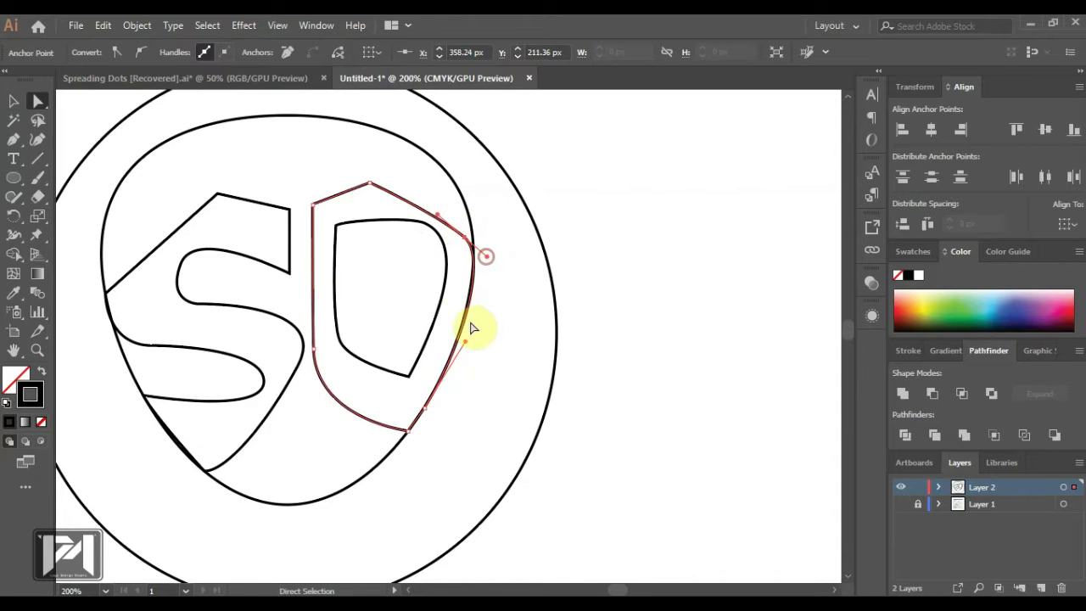
# - Move the counter's upper-right anchor inward as a corner, then add a smooth anchor on its right side pulled out toward the D's edge
pyautogui.click(424, 223)
pyautogui.moveTo(426, 227); pyautogui.dragTo(375, 224)
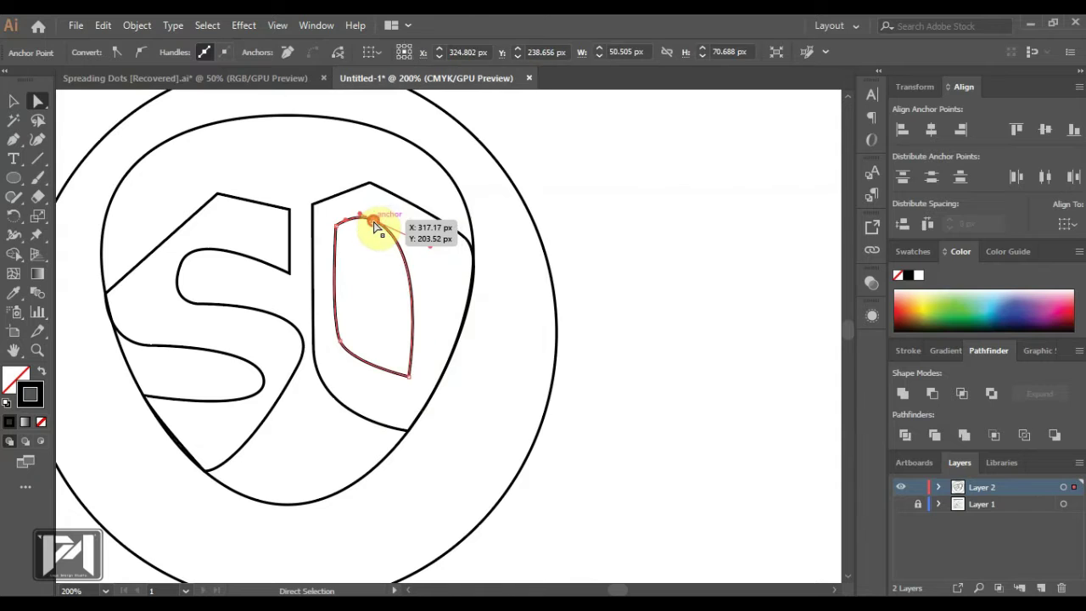
pyautogui.click(117, 52)
pyautogui.click(13, 140)
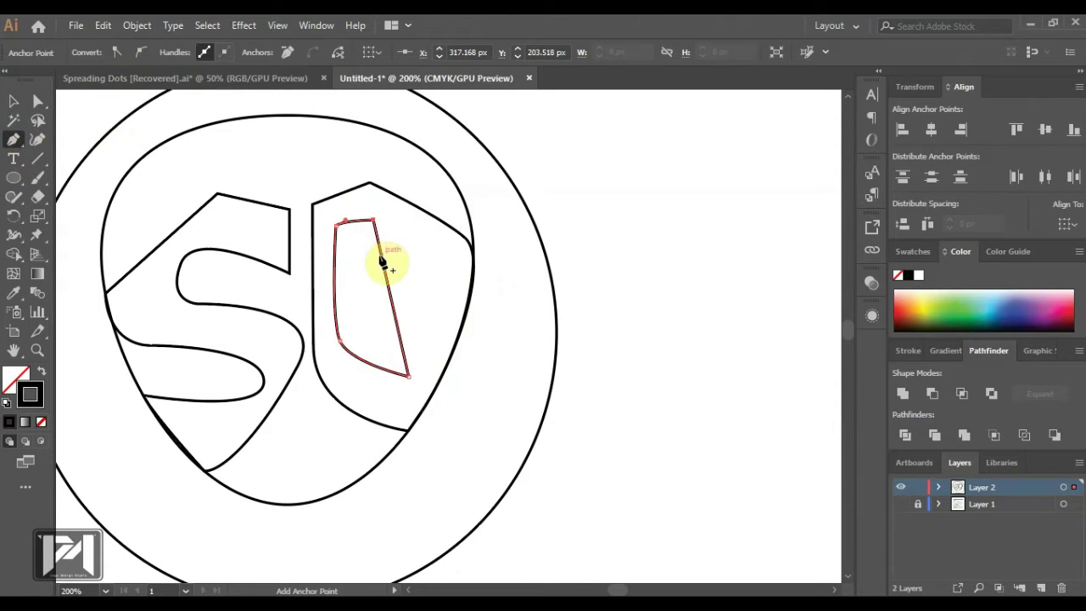
pyautogui.click(382, 260)
pyautogui.click(38, 101)
pyautogui.moveTo(383, 261); pyautogui.dragTo(443, 256)
pyautogui.click(140, 53)
# - Adjust the counter's left side, peak, right shoulder and bottom anchors to even out the D's stroke thickness, and deselect it
pyautogui.moveTo(410, 381); pyautogui.dragTo(401, 399)
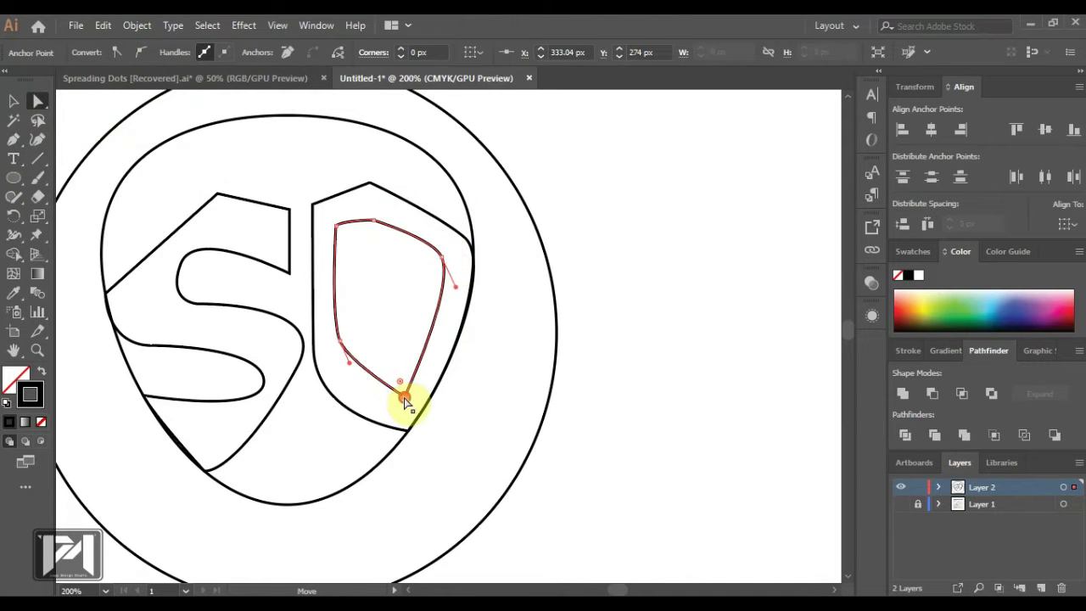
pyautogui.moveTo(342, 343); pyautogui.dragTo(350, 363)
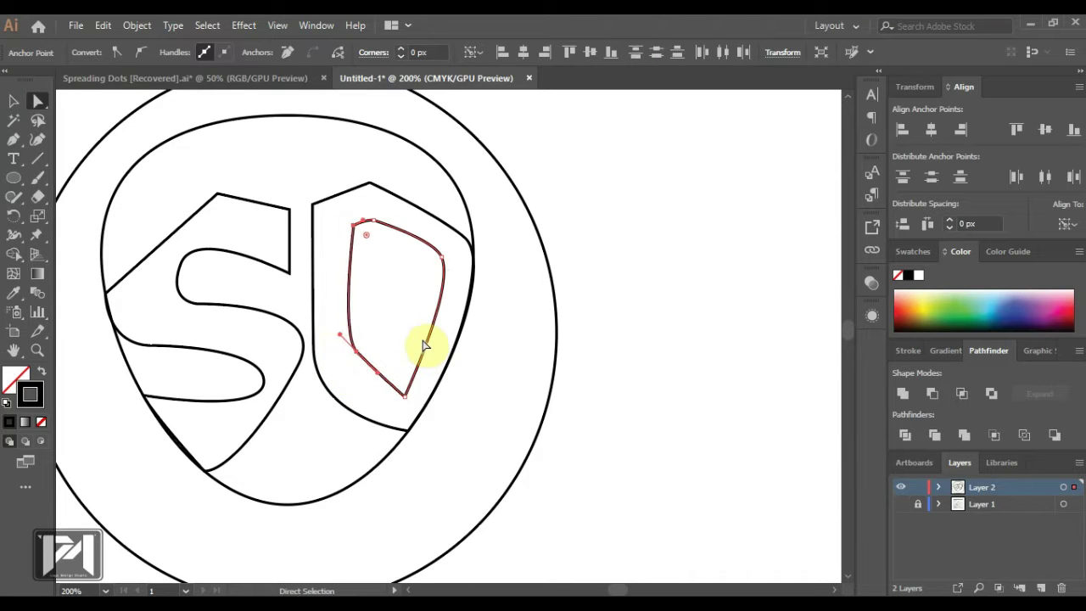
pyautogui.moveTo(376, 223); pyautogui.dragTo(386, 213)
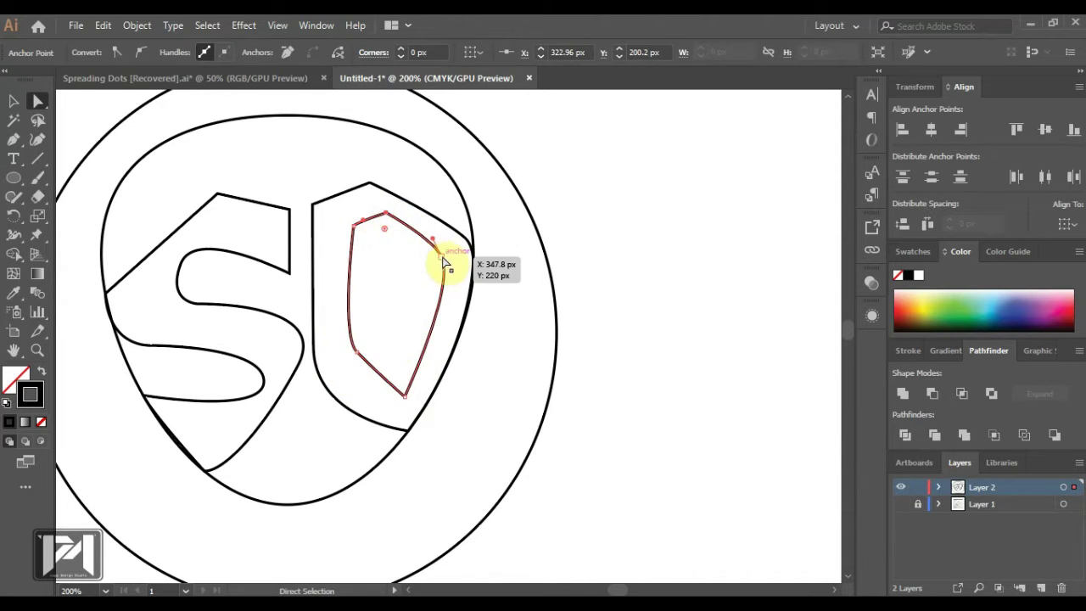
pyautogui.moveTo(442, 258); pyautogui.dragTo(444, 263)
pyautogui.moveTo(404, 396); pyautogui.dragTo(411, 385)
pyautogui.click(497, 376)
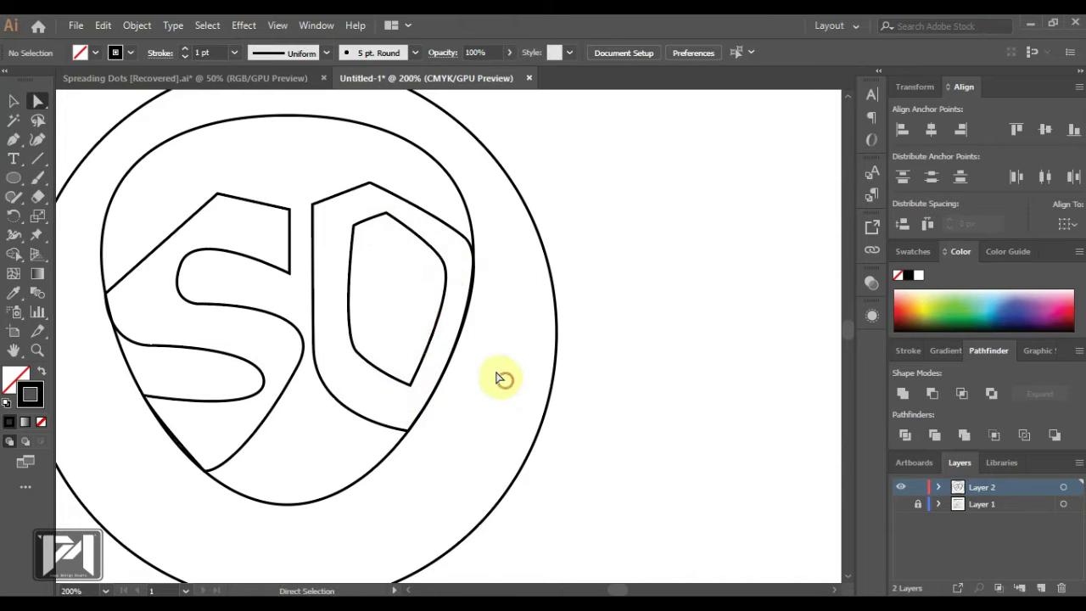
# - Compare with the finished SD badge in the Spreading Dots document, then shift the D outline's peak right and lower the counter's upper-left corner
pyautogui.click(222, 78)
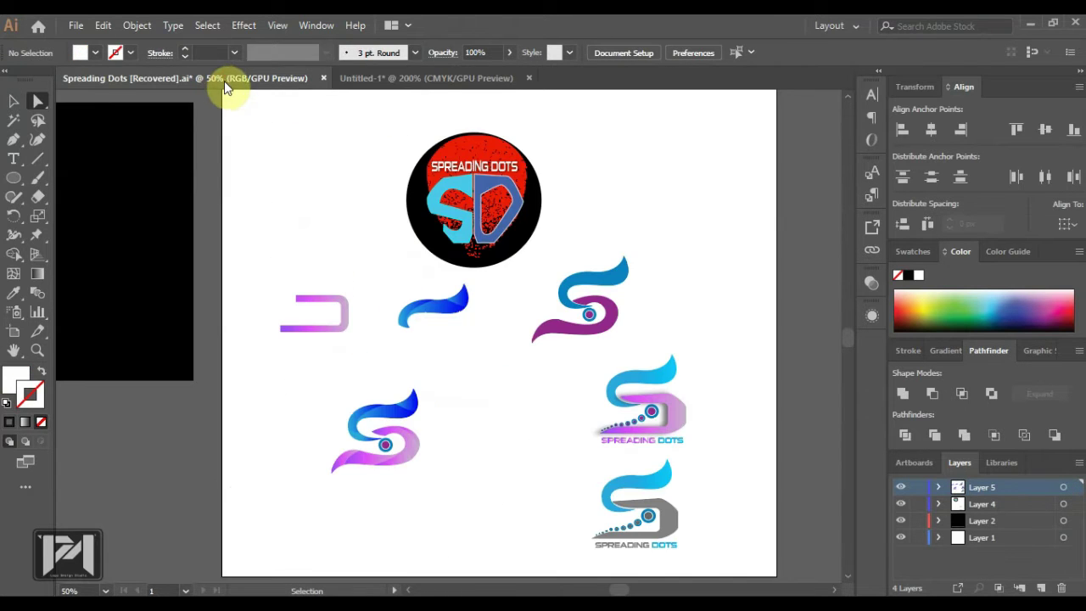
pyautogui.click(376, 75)
pyautogui.click(292, 77)
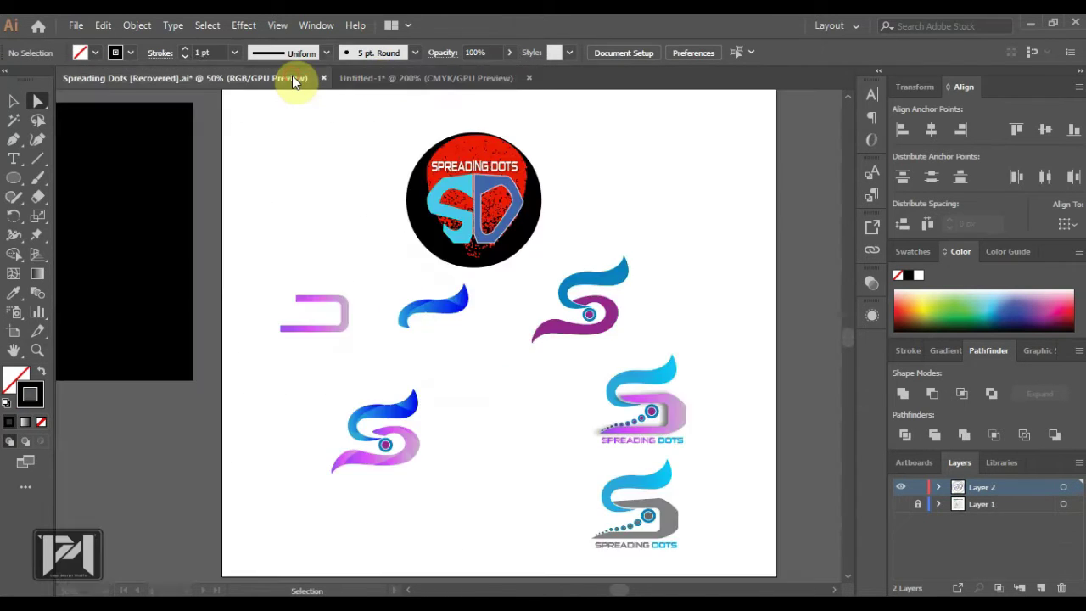
pyautogui.click(380, 78)
pyautogui.moveTo(371, 178); pyautogui.dragTo(394, 192)
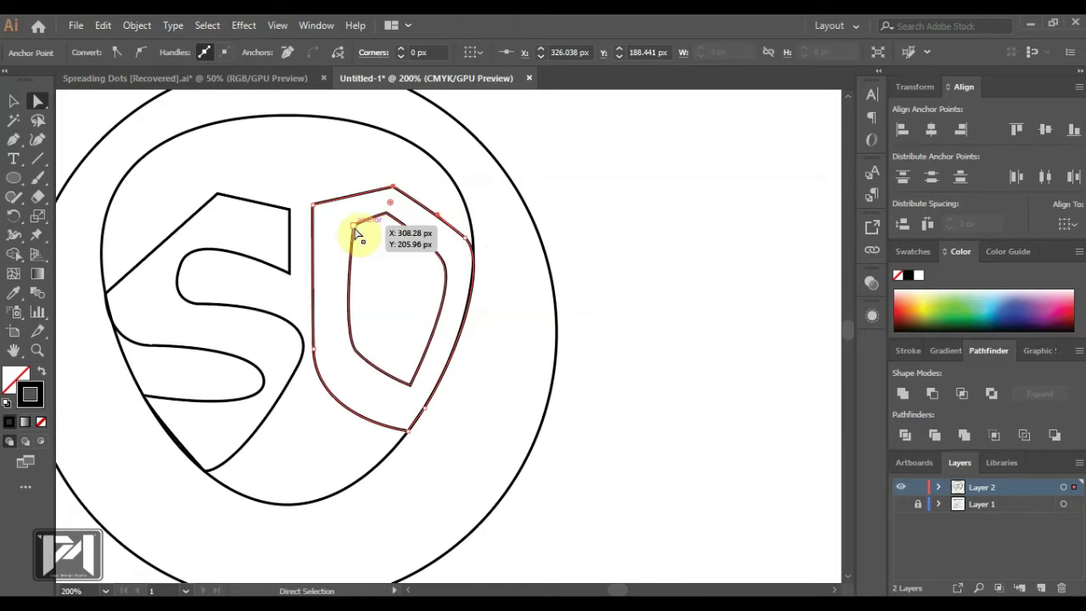
pyautogui.moveTo(354, 232); pyautogui.dragTo(344, 263)
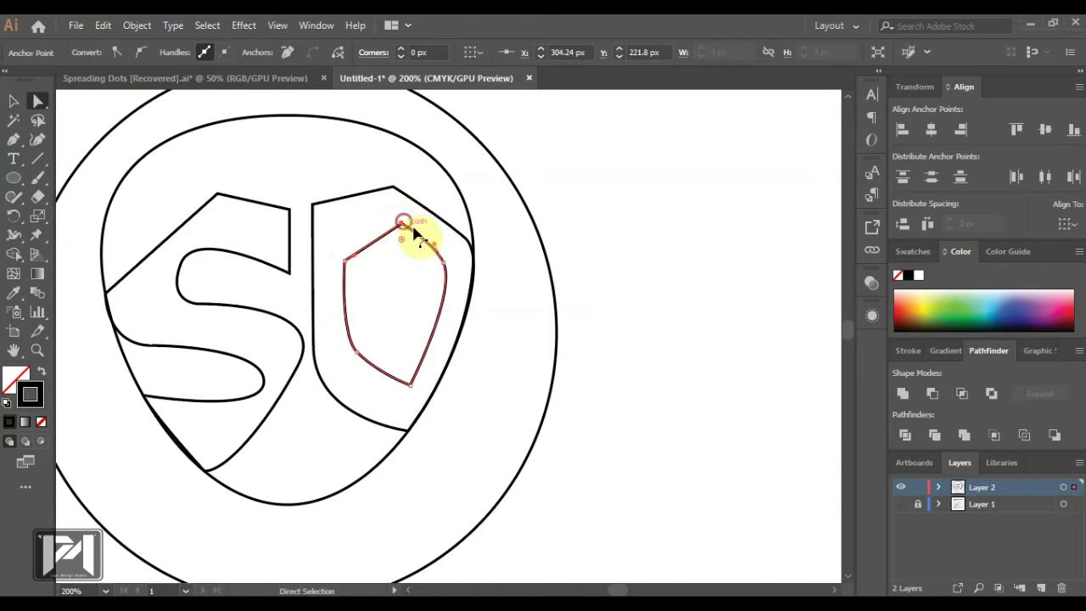
# - Lower the D outline's lower-left anchor and move its upper-left corner toward the S, giving the letter a slanted stem and rounded base
pyautogui.click(314, 346)
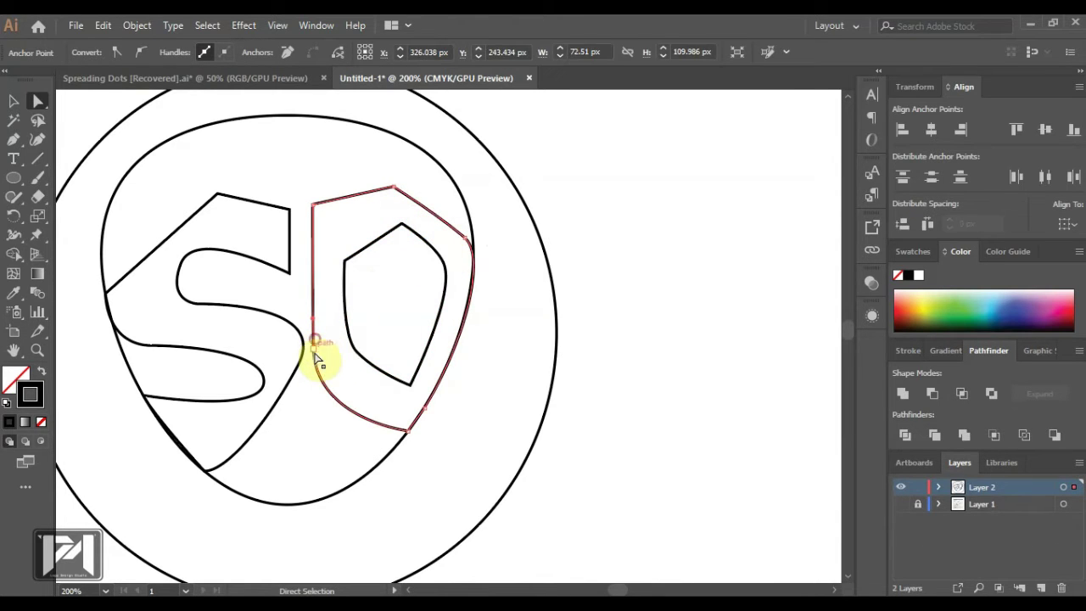
pyautogui.moveTo(316, 356); pyautogui.dragTo(322, 383)
pyautogui.moveTo(314, 211); pyautogui.dragTo(298, 209)
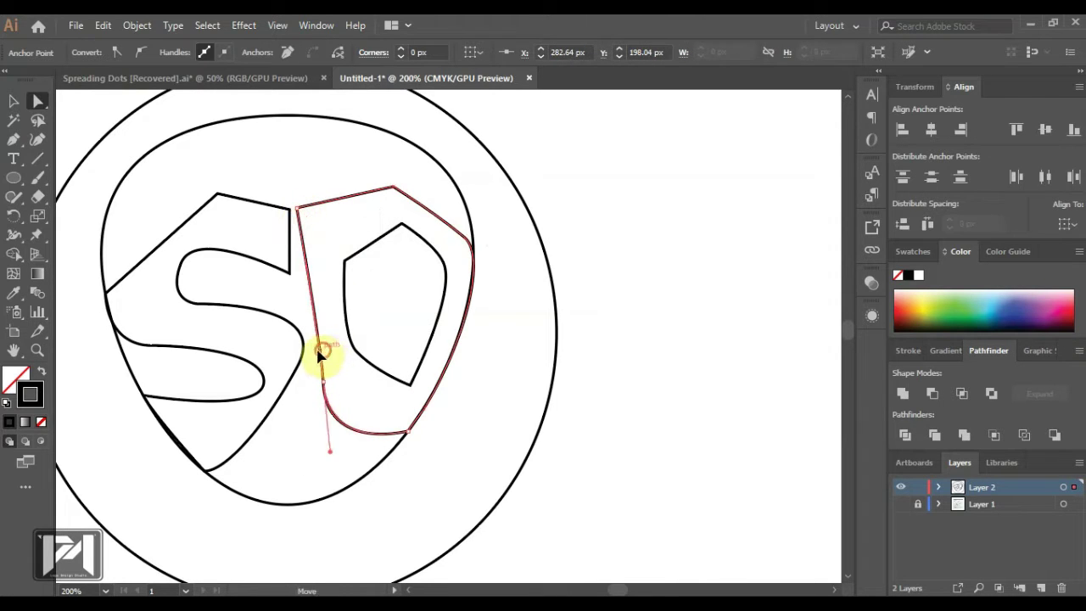
pyautogui.moveTo(321, 394); pyautogui.dragTo(322, 418)
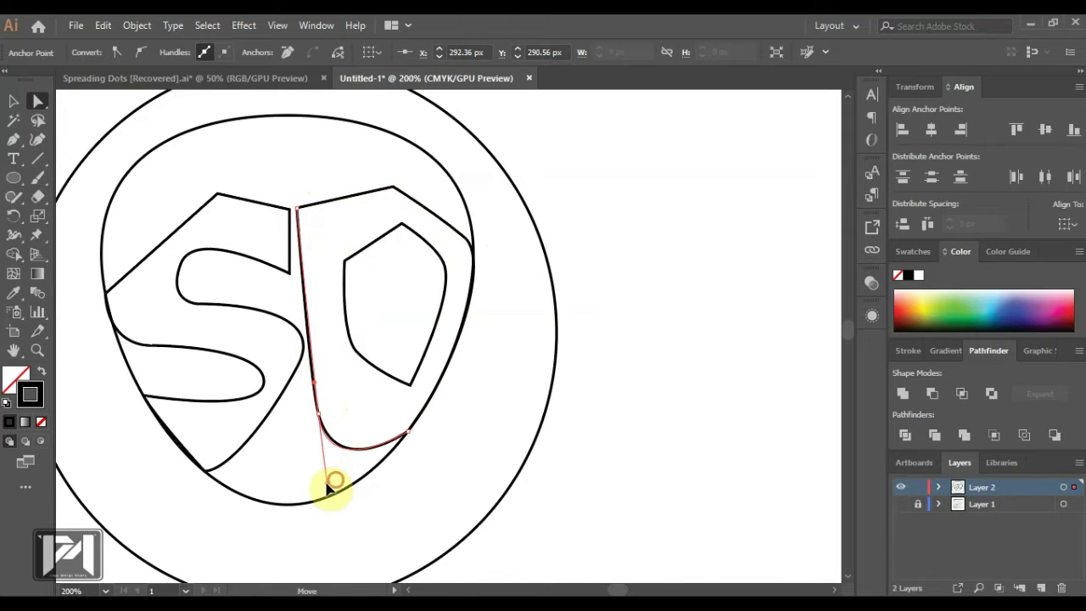
pyautogui.moveTo(325, 488); pyautogui.dragTo(325, 484)
# - Extend the D's counter downward with a rounded base, widen its upper-left corner, and deselect it
pyautogui.moveTo(365, 358); pyautogui.dragTo(356, 412)
pyautogui.moveTo(345, 261); pyautogui.dragTo(337, 256)
pyautogui.moveTo(402, 225); pyautogui.dragTo(403, 225)
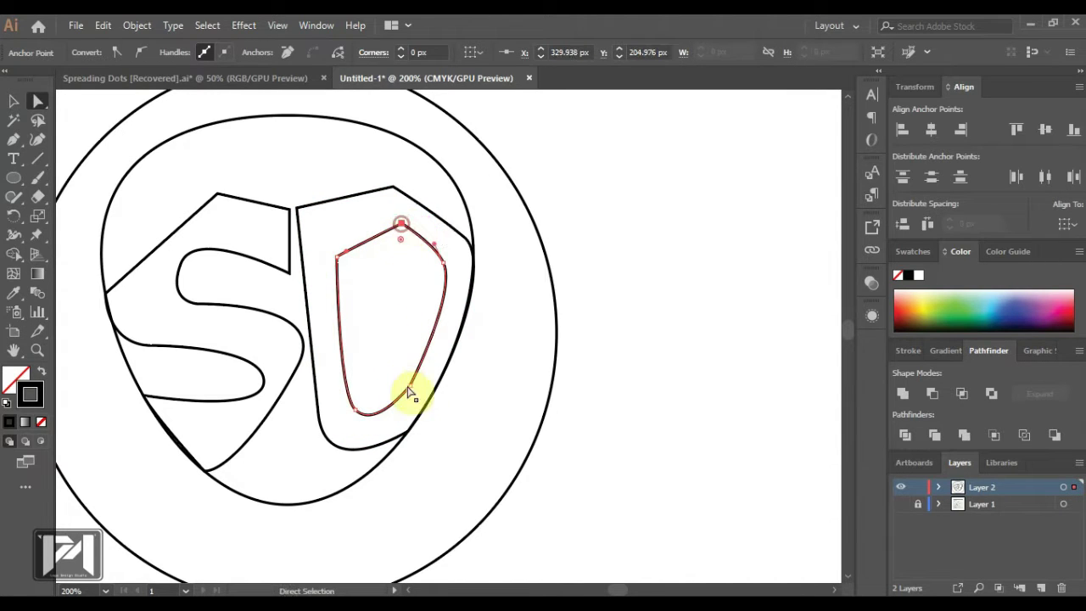
pyautogui.moveTo(410, 391); pyautogui.dragTo(408, 387)
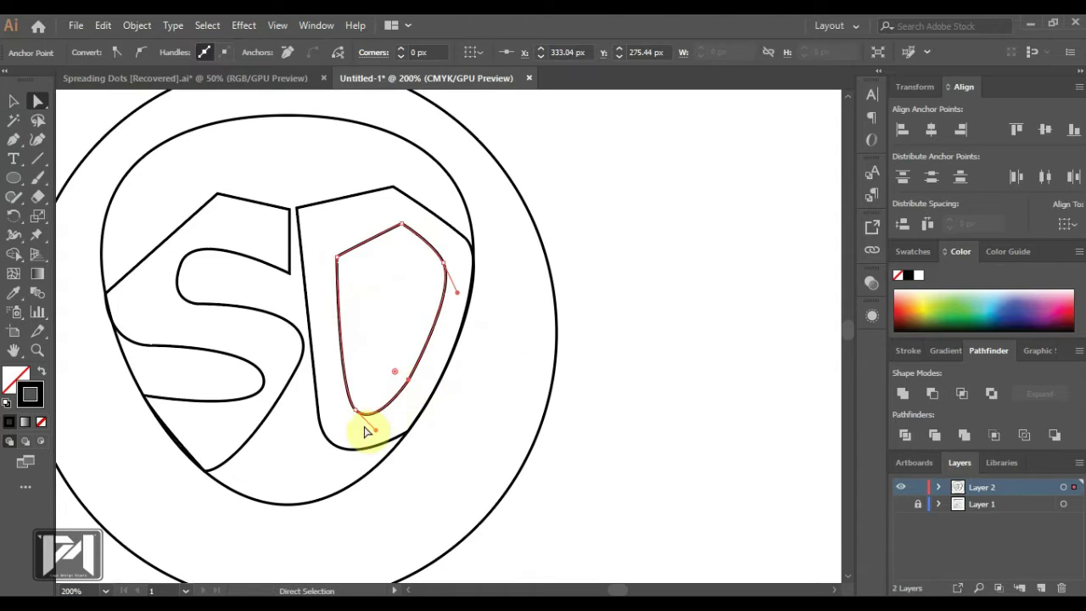
pyautogui.moveTo(376, 430); pyautogui.dragTo(384, 435)
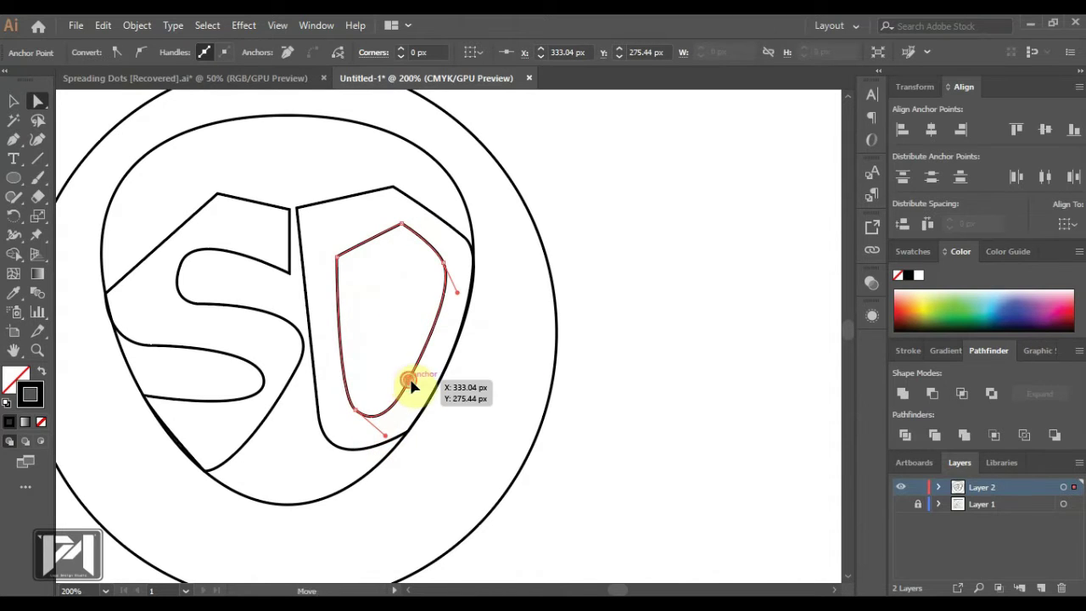
pyautogui.click(461, 391)
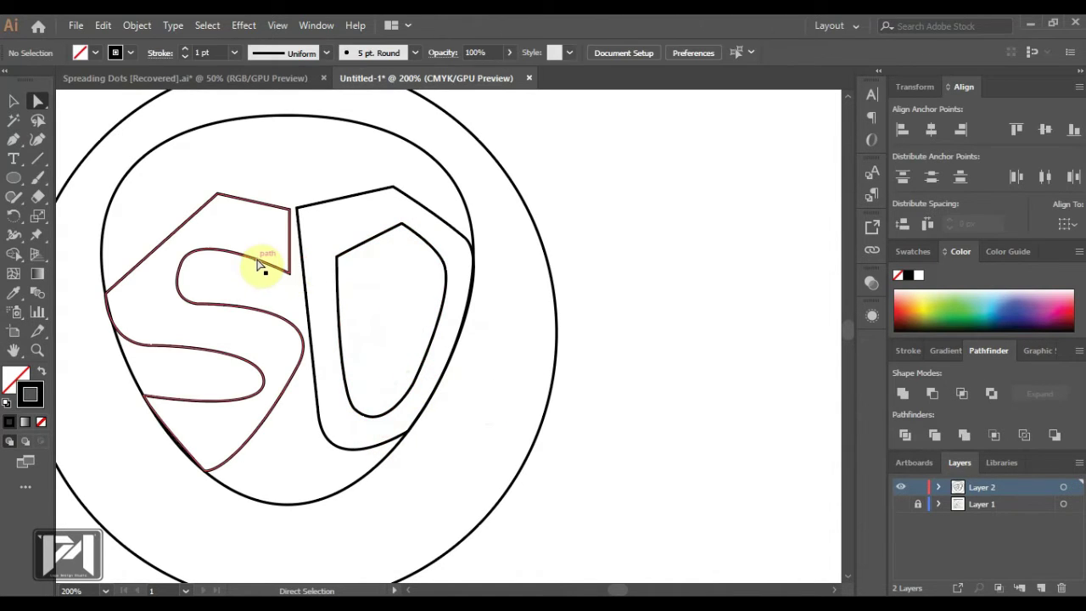
# - Convert the S's top peak to a smooth point and lengthen its left handle to curve the upper-left shoulder
pyautogui.click(218, 195)
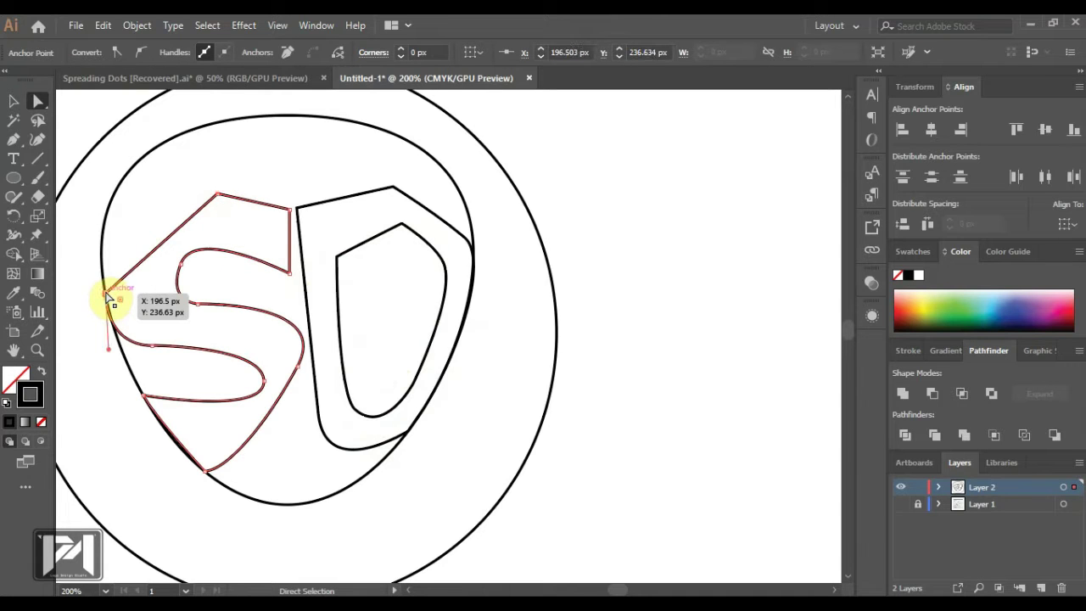
pyautogui.click(139, 50)
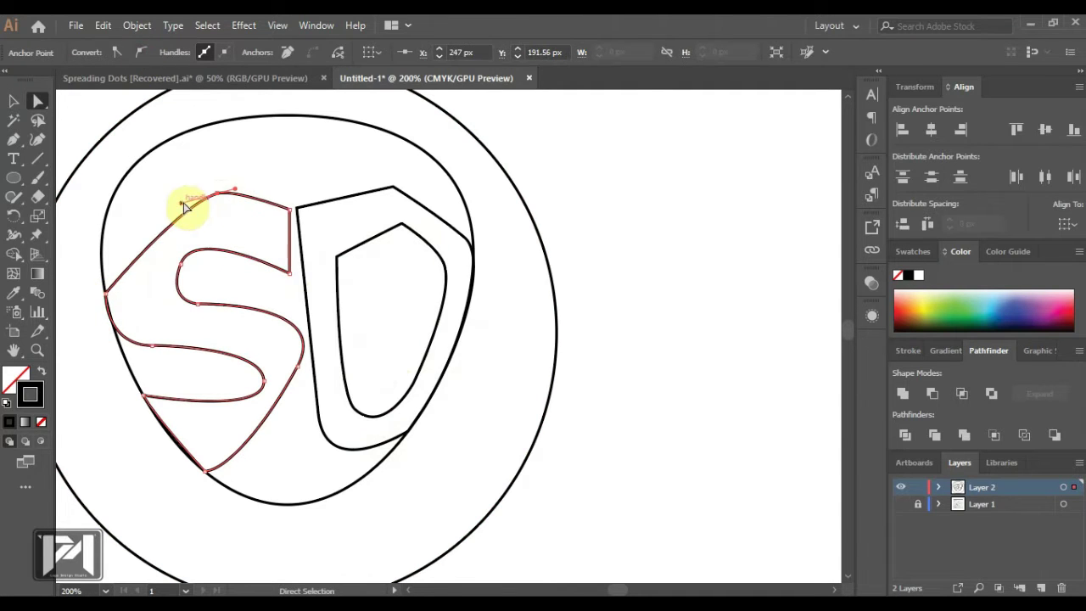
pyautogui.moveTo(182, 206); pyautogui.dragTo(136, 237)
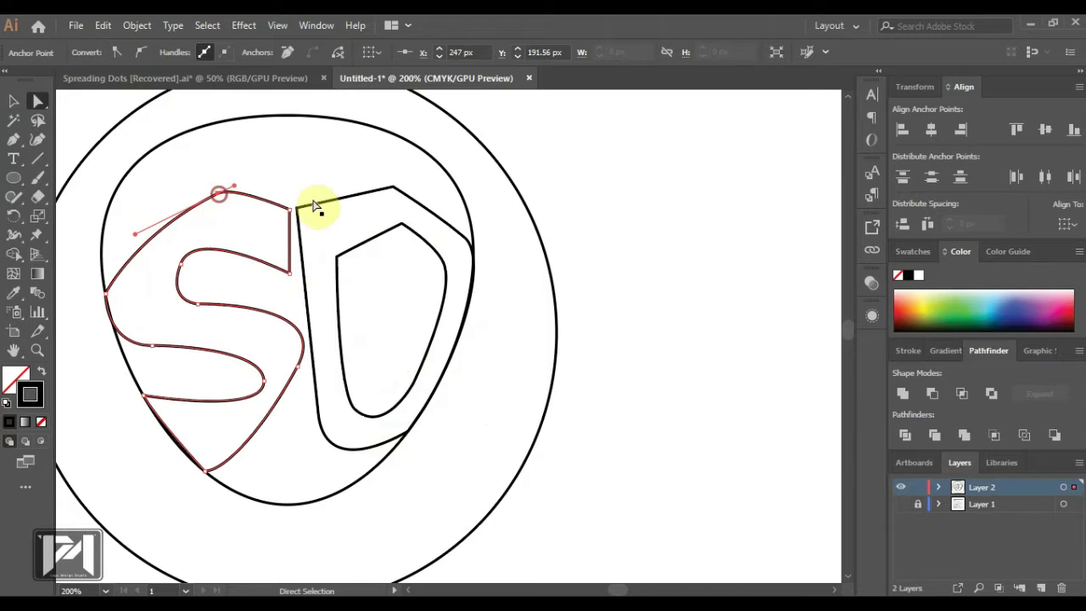
pyautogui.click(394, 187)
pyautogui.moveTo(395, 181); pyautogui.dragTo(394, 184)
pyautogui.hotkey('ctrl', 'z')
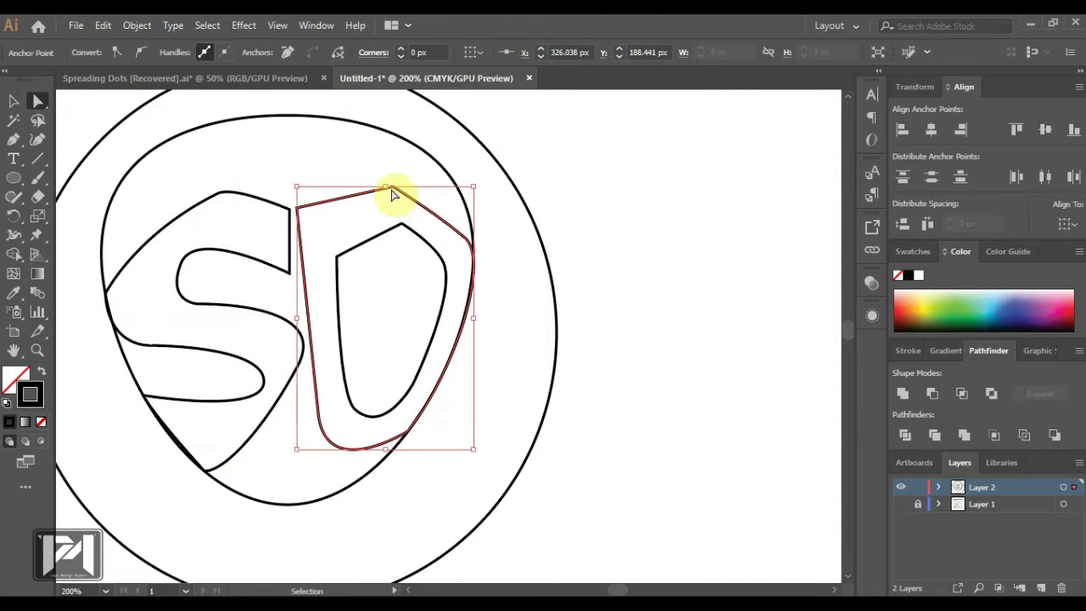
# - Convert the D outline's top peak to a smooth point, then shift its lower-left anchor left and its upper-left corner right
pyautogui.click(392, 189)
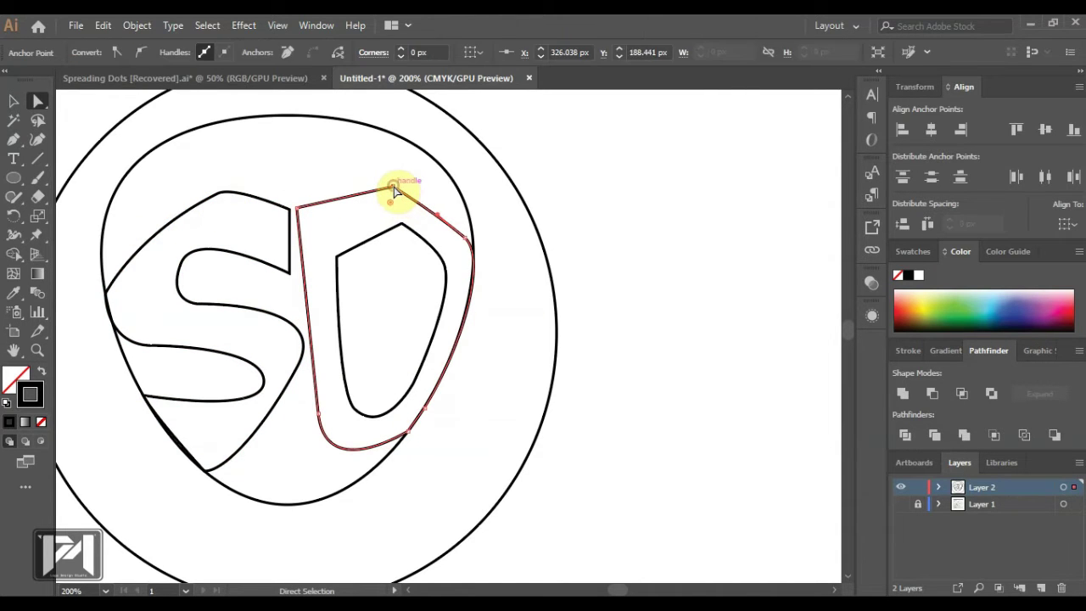
pyautogui.click(141, 52)
pyautogui.moveTo(396, 190); pyautogui.dragTo(400, 187)
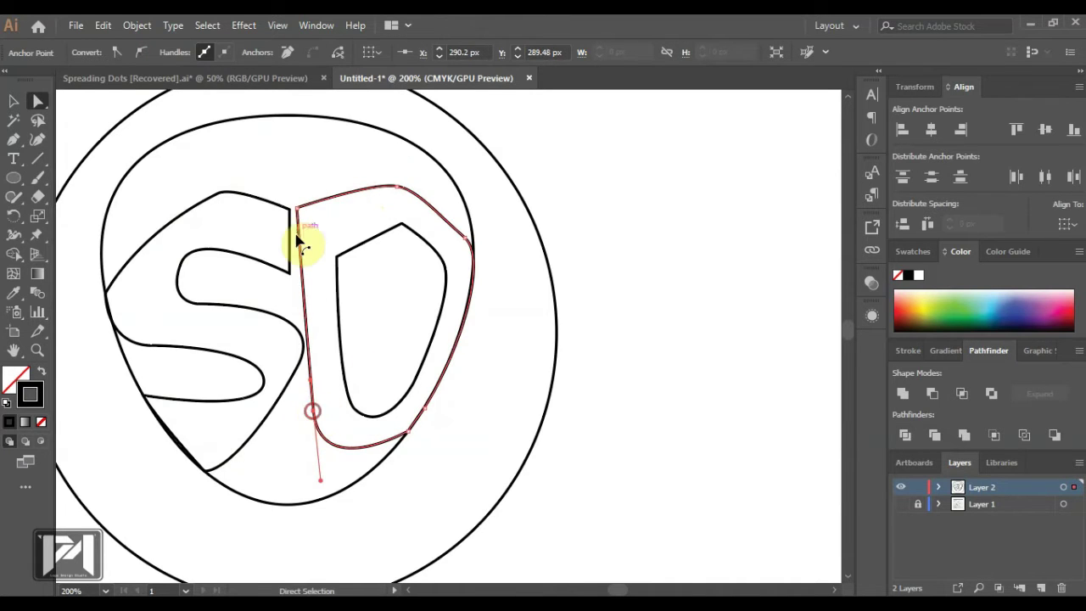
pyautogui.moveTo(297, 207); pyautogui.dragTo(304, 205)
pyautogui.click(378, 285)
# - Move the two right-hand corner anchors of the S's upper arm together toward the D, and deselect the path
pyautogui.click(289, 271)
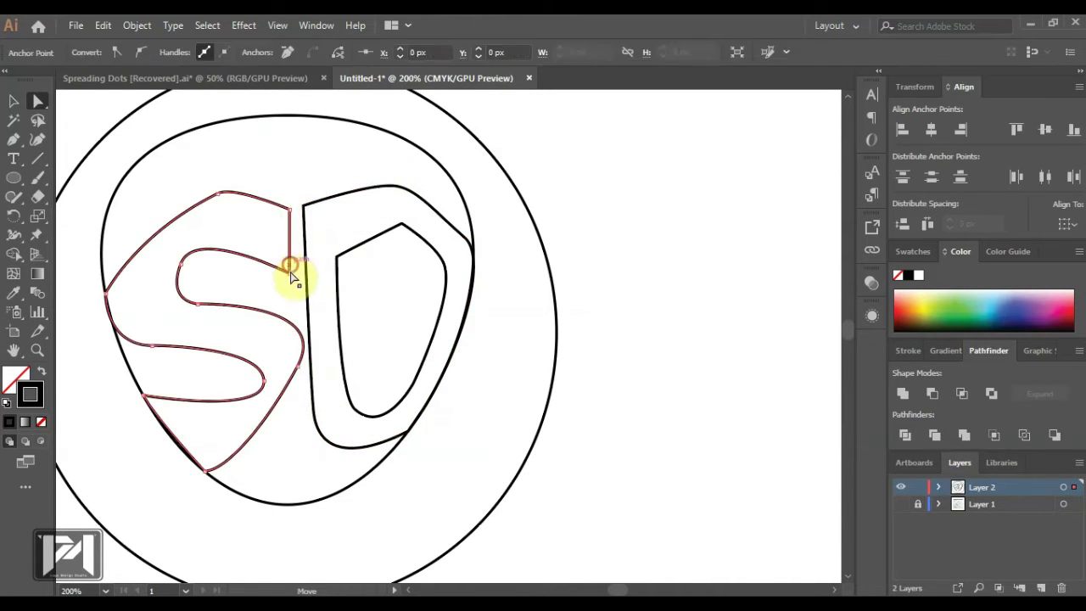
pyautogui.keyDown('shift'); pyautogui.click(290, 209); pyautogui.keyUp('shift')
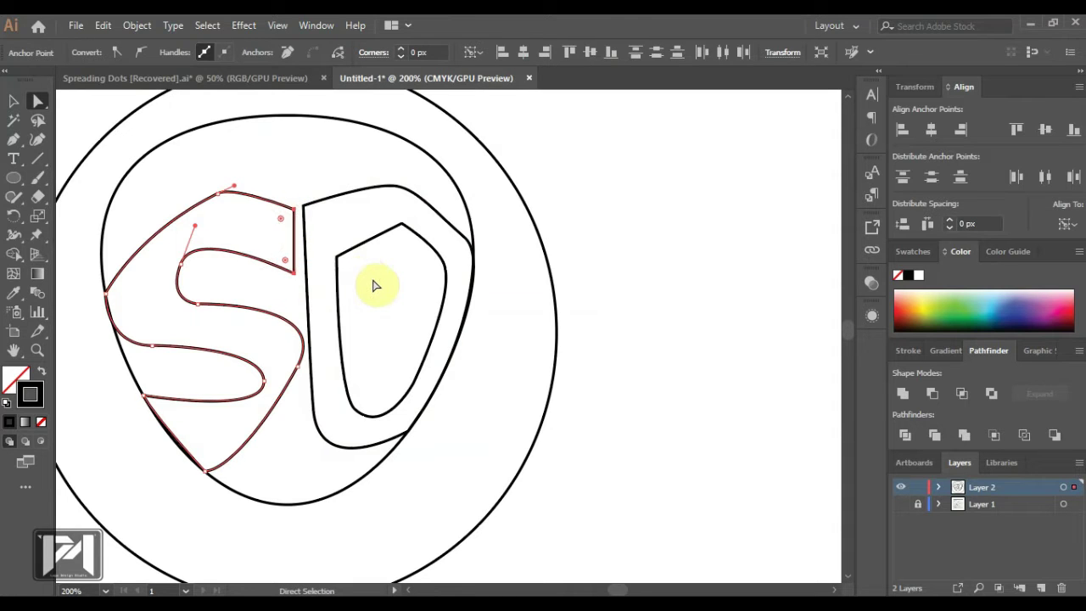
pyautogui.click(628, 294)
# - Lower the S's lower-right anchor and extend its upper handle to give the bottom bowl a fuller curve alongside the D
pyautogui.click(300, 368)
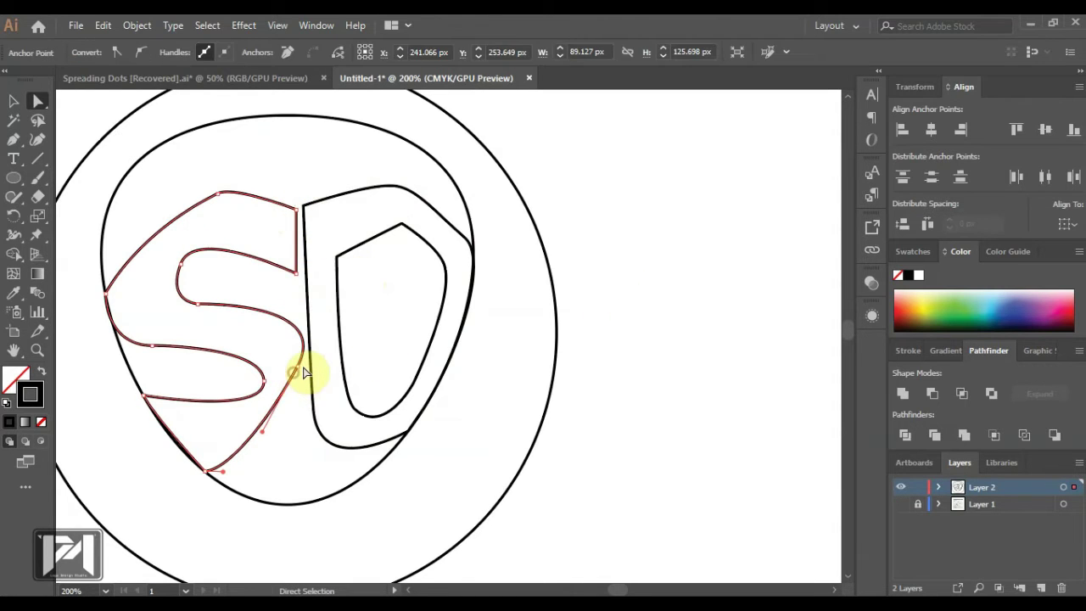
pyautogui.click(298, 370)
pyautogui.moveTo(296, 370); pyautogui.dragTo(299, 403)
pyautogui.moveTo(331, 355); pyautogui.dragTo(346, 303)
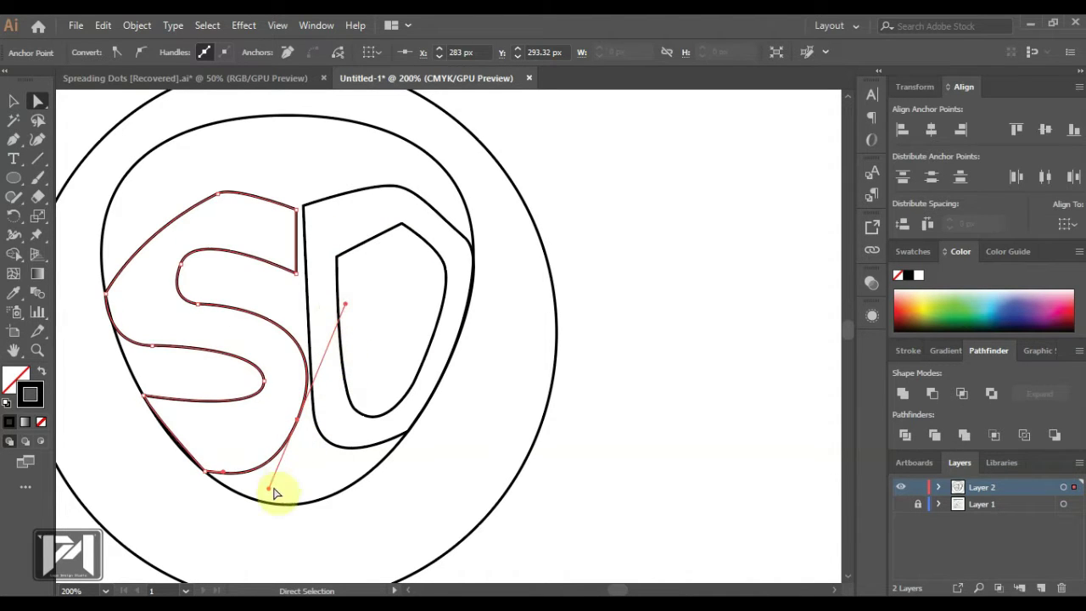
# - Shorten the lower handle of the S's lower-right anchor, then add a corner anchor on the bottom bowl and lower it slightly
pyautogui.moveTo(270, 490); pyautogui.dragTo(289, 439)
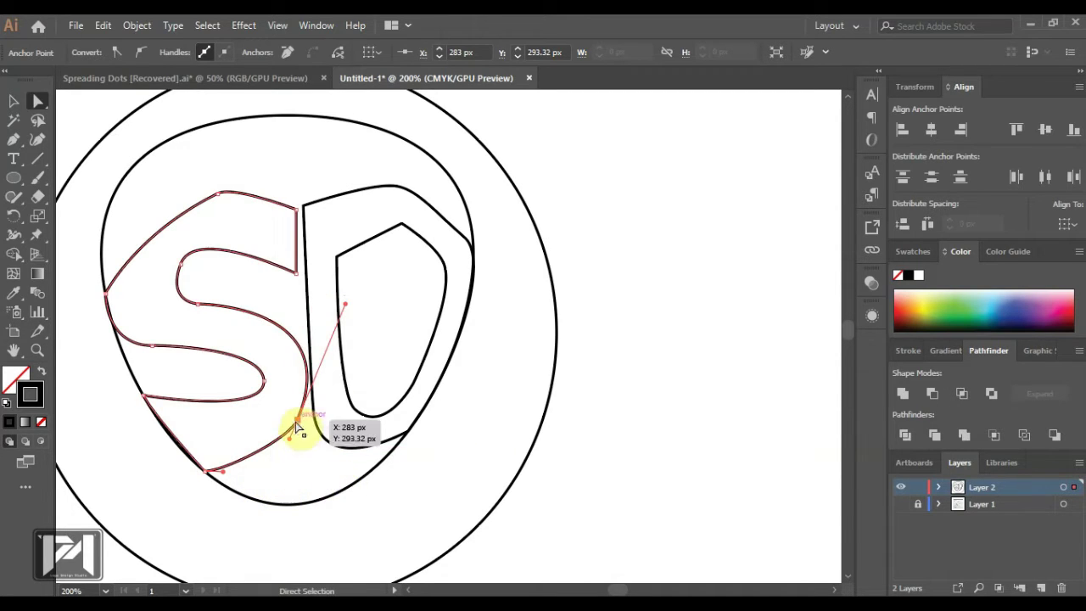
pyautogui.click(250, 455)
pyautogui.click(37, 103)
pyautogui.click(250, 455)
pyautogui.moveTo(251, 455); pyautogui.dragTo(254, 466)
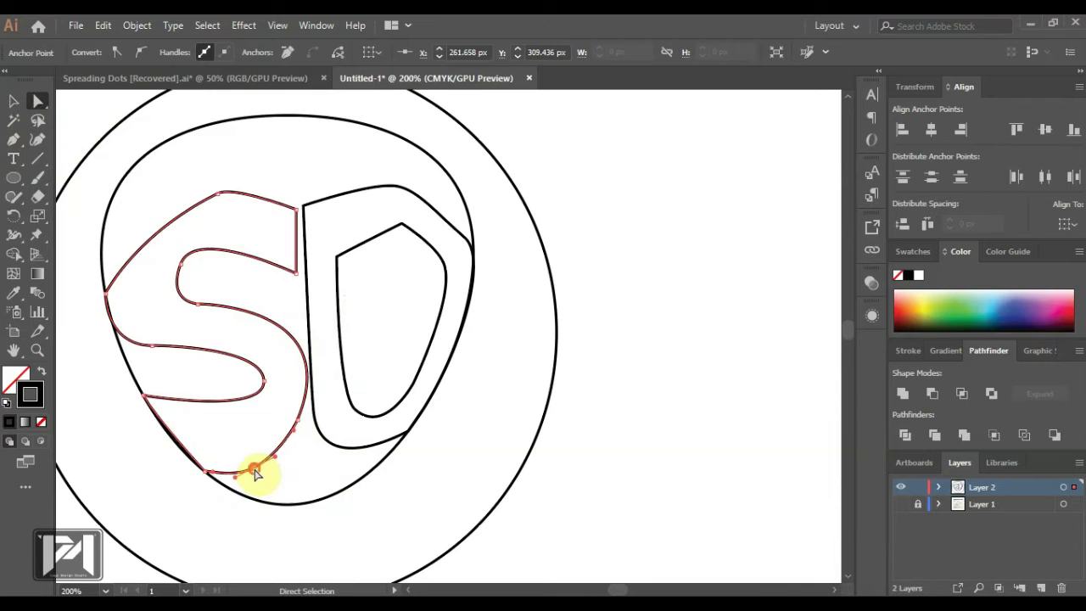
pyautogui.click(118, 52)
# - Move the D outline's lower-right corner down along the shield edge and lower its lower-left anchor
pyautogui.click(340, 448)
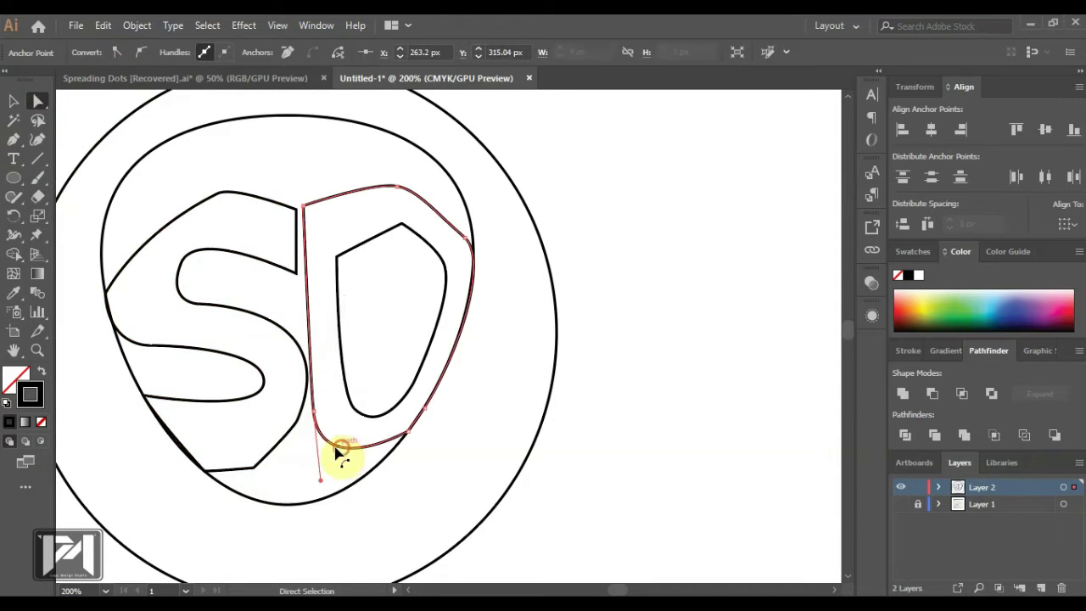
pyautogui.click(314, 415)
pyautogui.moveTo(409, 433); pyautogui.dragTo(392, 455)
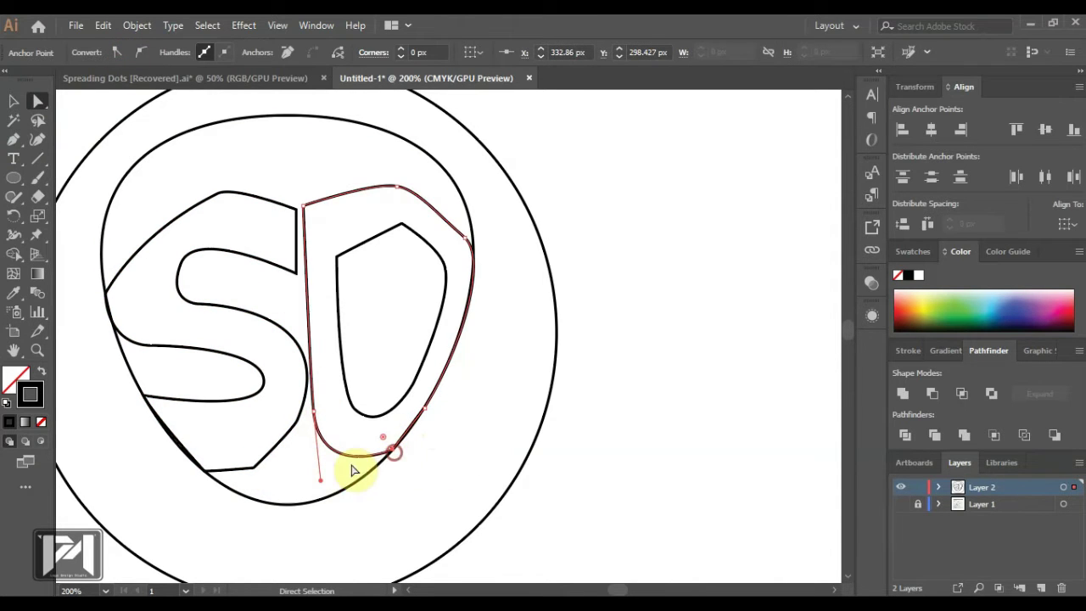
pyautogui.moveTo(315, 415); pyautogui.dragTo(315, 439)
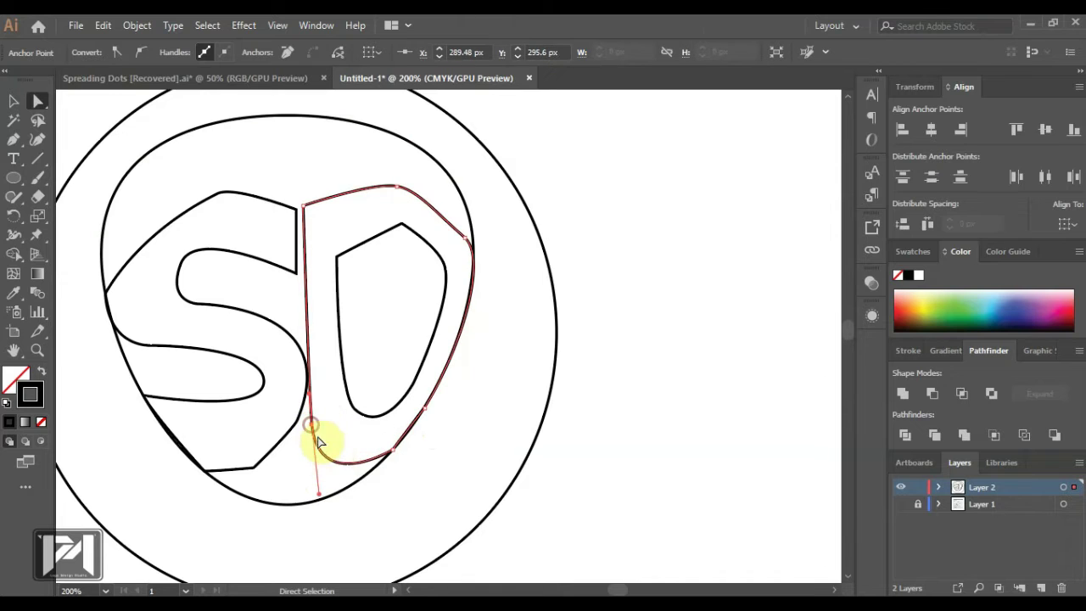
# - Add a corner anchor on the D outline's bottom curve to flatten its base, and adjust the bottom corners to meet the shield edge
pyautogui.click(13, 139)
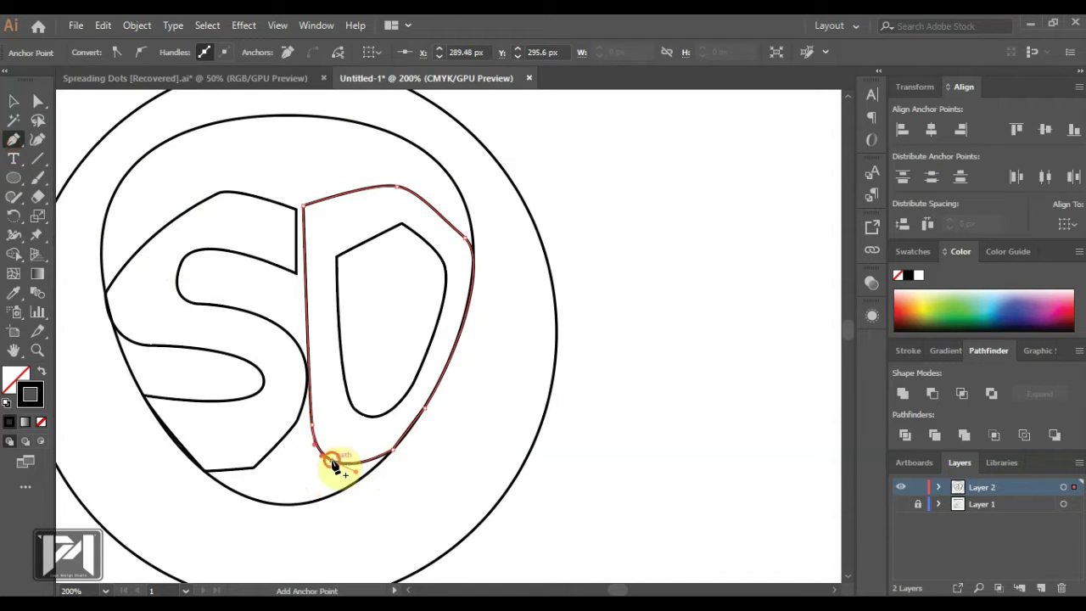
pyautogui.click(119, 52)
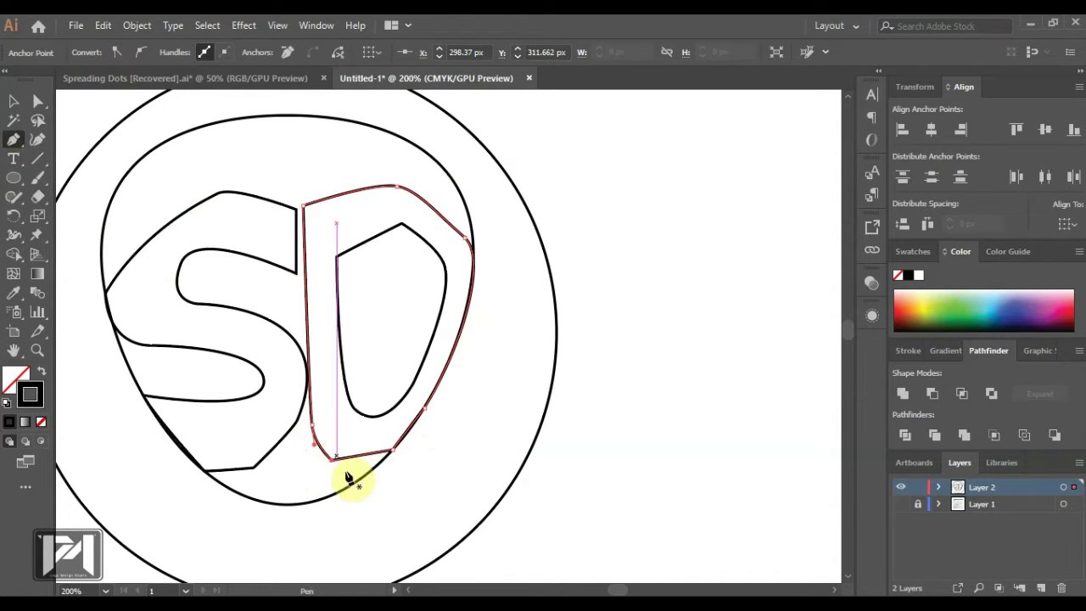
pyautogui.click(38, 103)
pyautogui.click(312, 434)
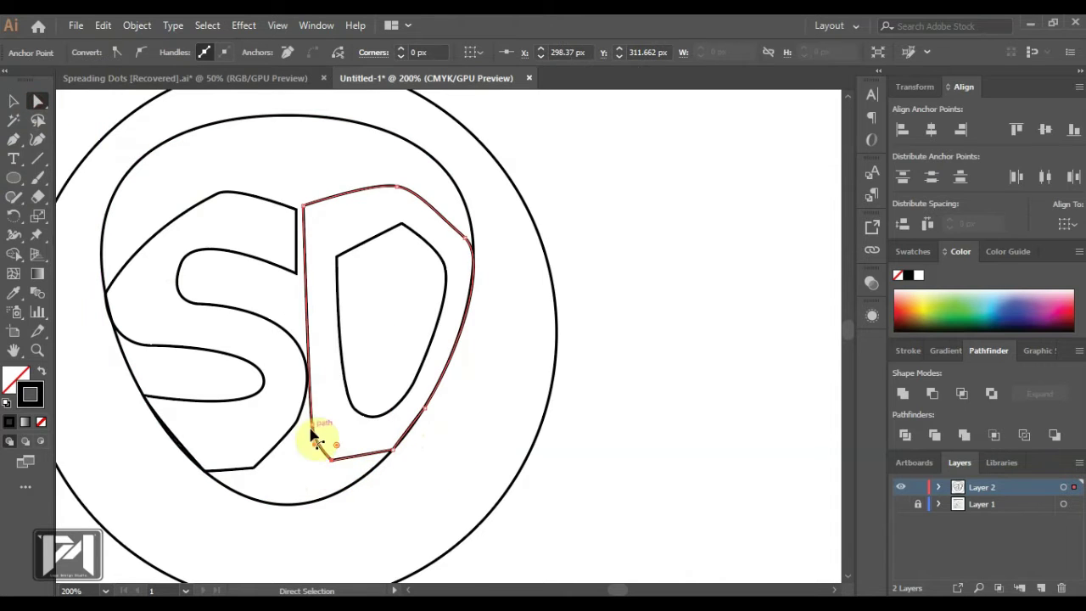
pyautogui.moveTo(333, 463); pyautogui.dragTo(390, 459)
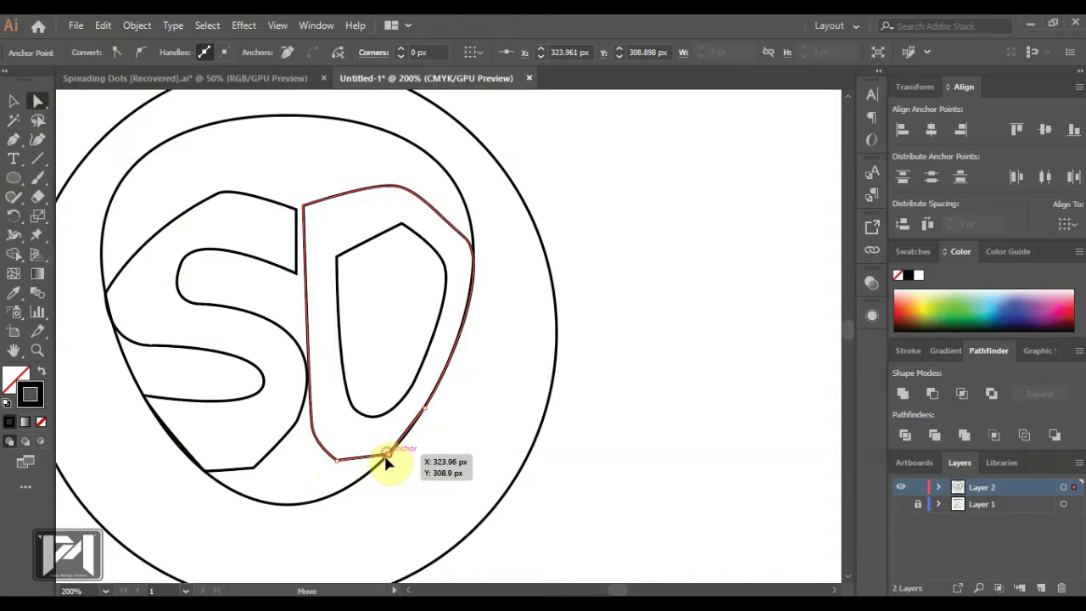
# - Shift the S's lower-right anchor left and down, then add an anchor on the upper-right bend of its lower bowl and raise it
pyautogui.click(296, 420)
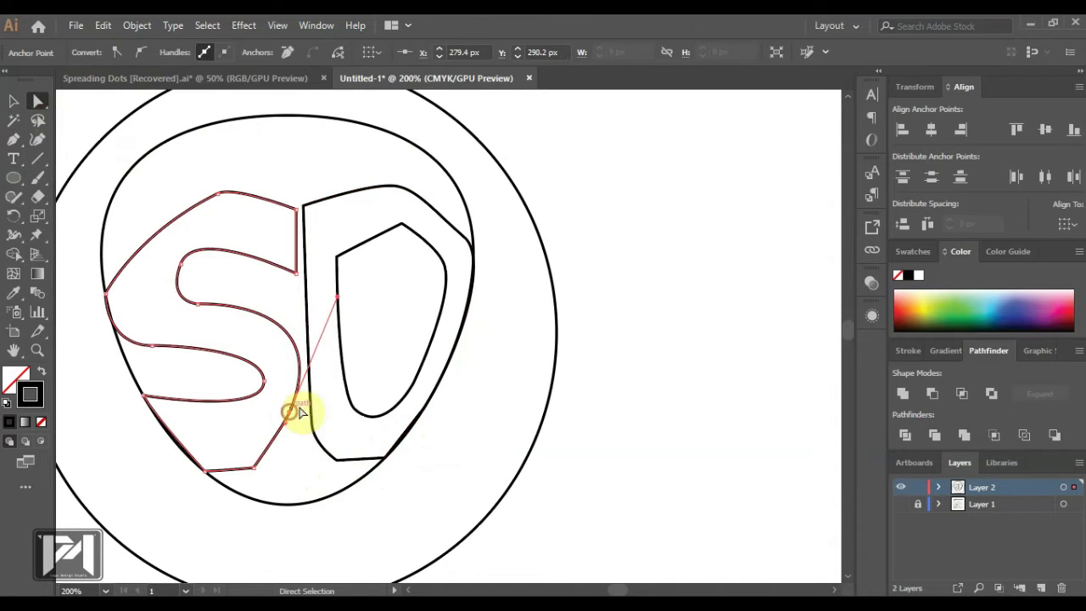
pyautogui.moveTo(289, 424); pyautogui.dragTo(290, 438)
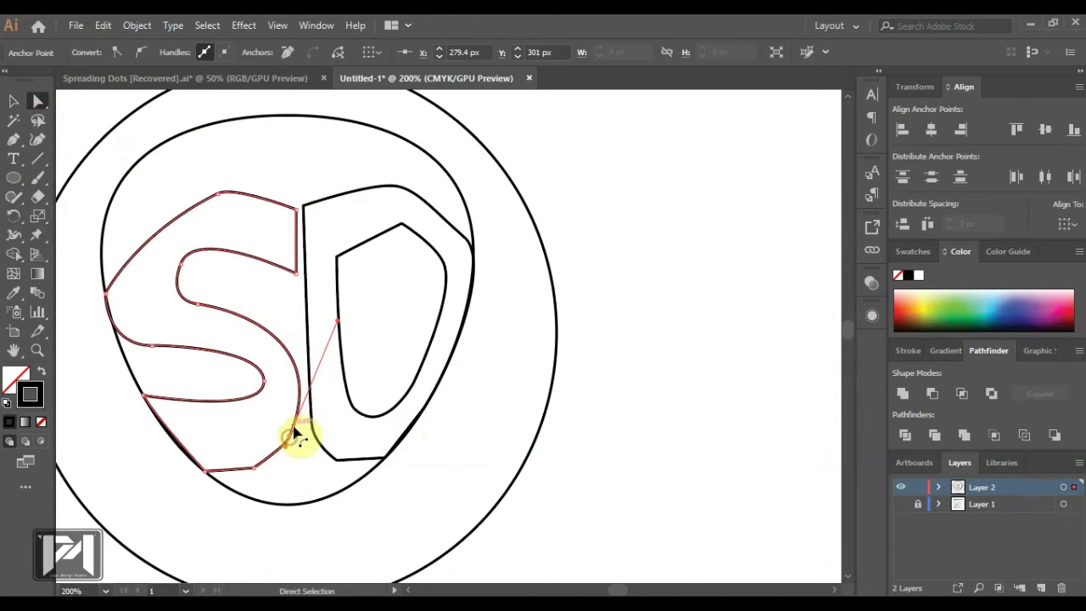
pyautogui.click(202, 306)
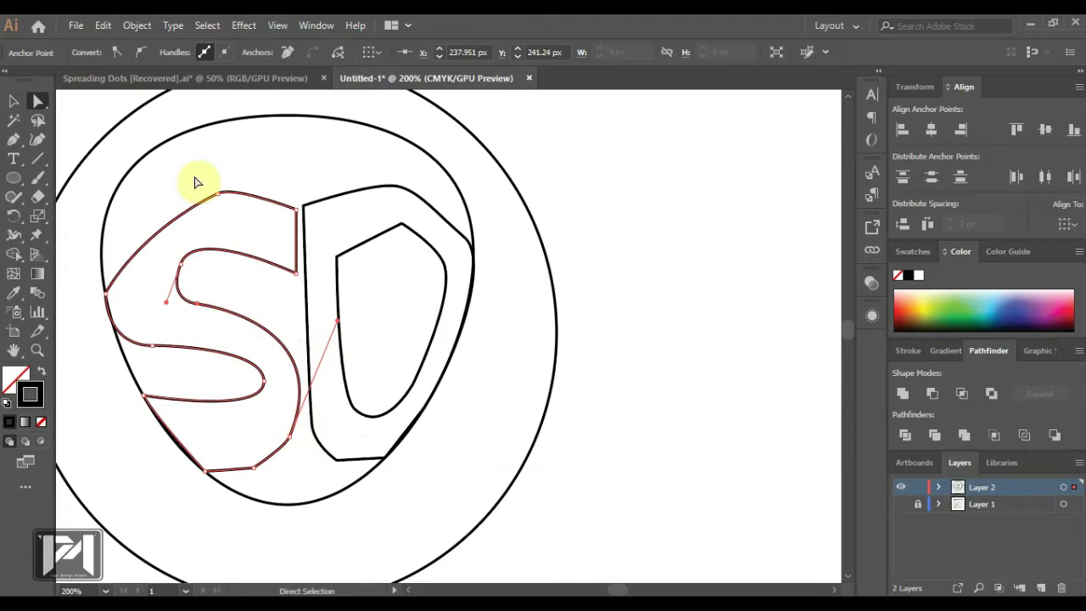
pyautogui.click(14, 140)
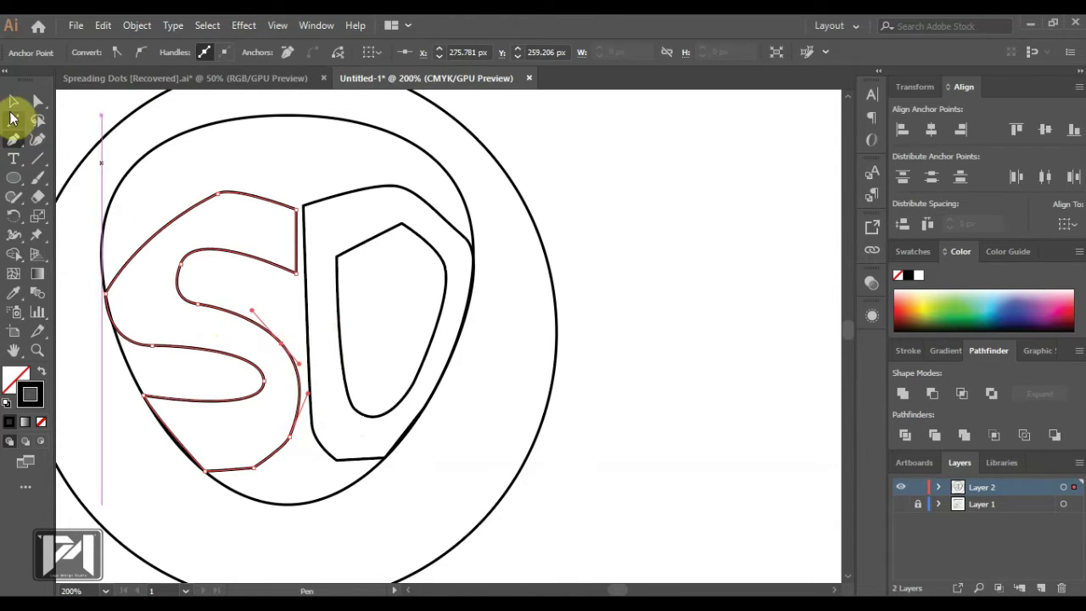
pyautogui.click(37, 101)
pyautogui.moveTo(284, 346); pyautogui.dragTo(284, 332)
pyautogui.click(537, 385)
pyautogui.click(182, 306)
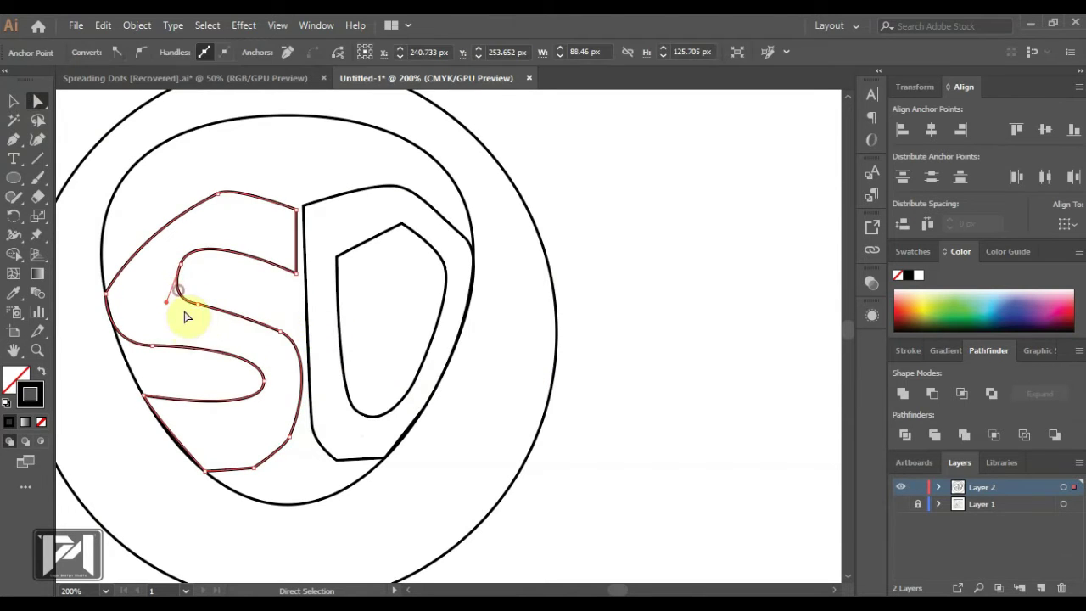
# - Adjust the D outline's lower-right side to follow the shield edge, and deselect the path
pyautogui.click(522, 395)
pyautogui.click(385, 457)
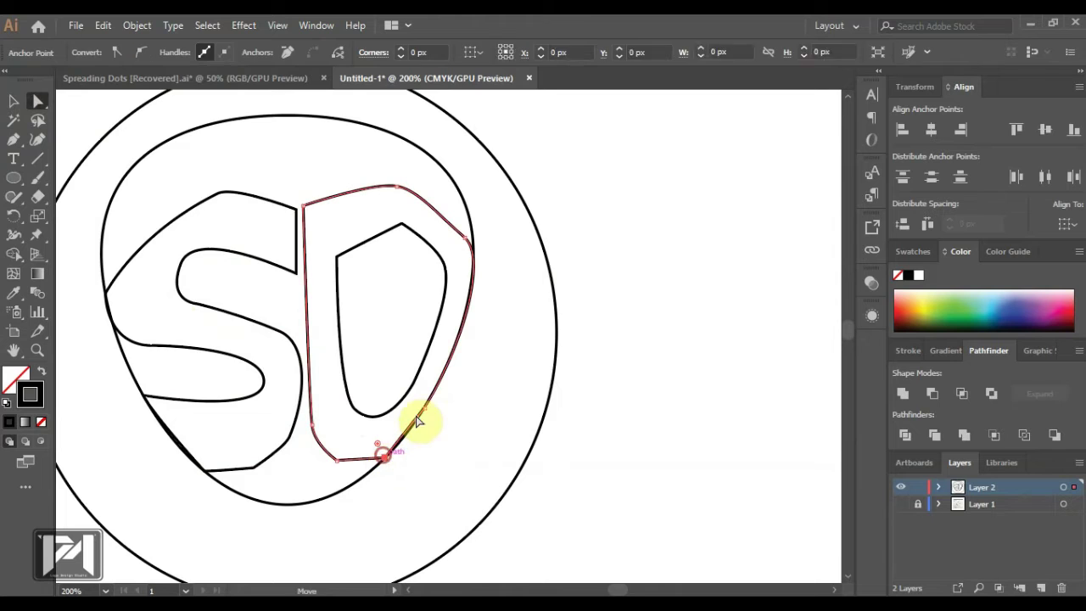
pyautogui.click(424, 407)
pyautogui.moveTo(466, 342); pyautogui.dragTo(470, 331)
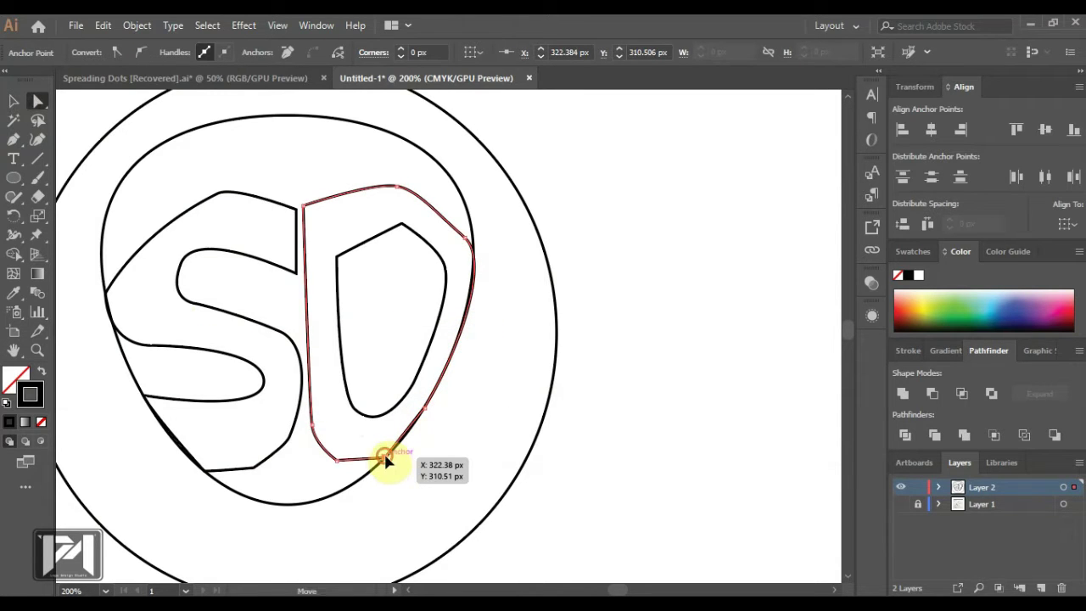
pyautogui.click(425, 460)
# - Move the corner anchor of the S's lower-left terminal down along the shield outline
pyautogui.click(253, 466)
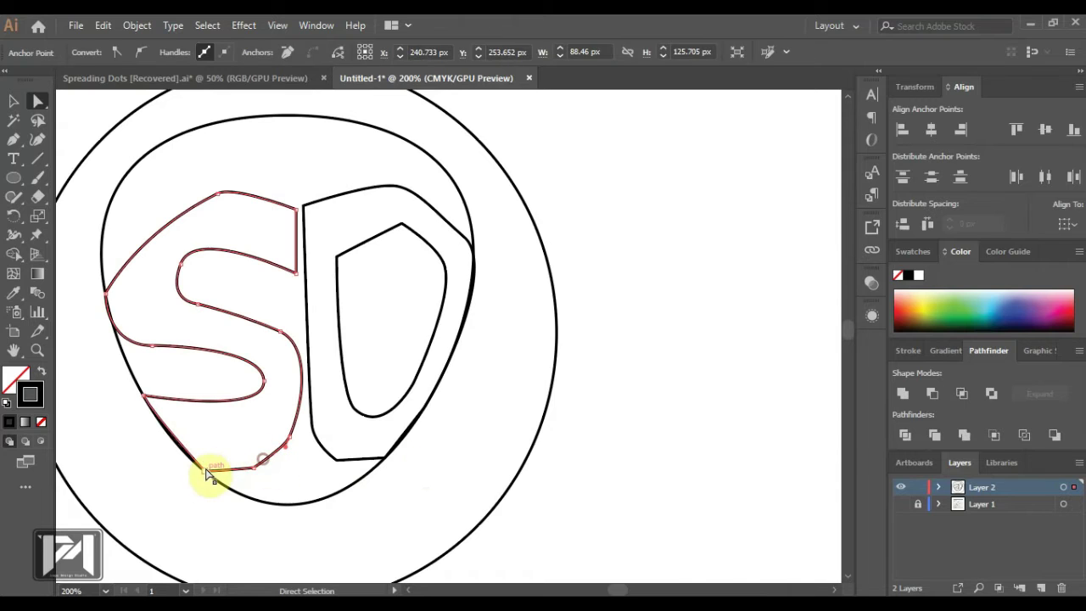
pyautogui.click(201, 467)
pyautogui.moveTo(149, 402); pyautogui.dragTo(161, 418)
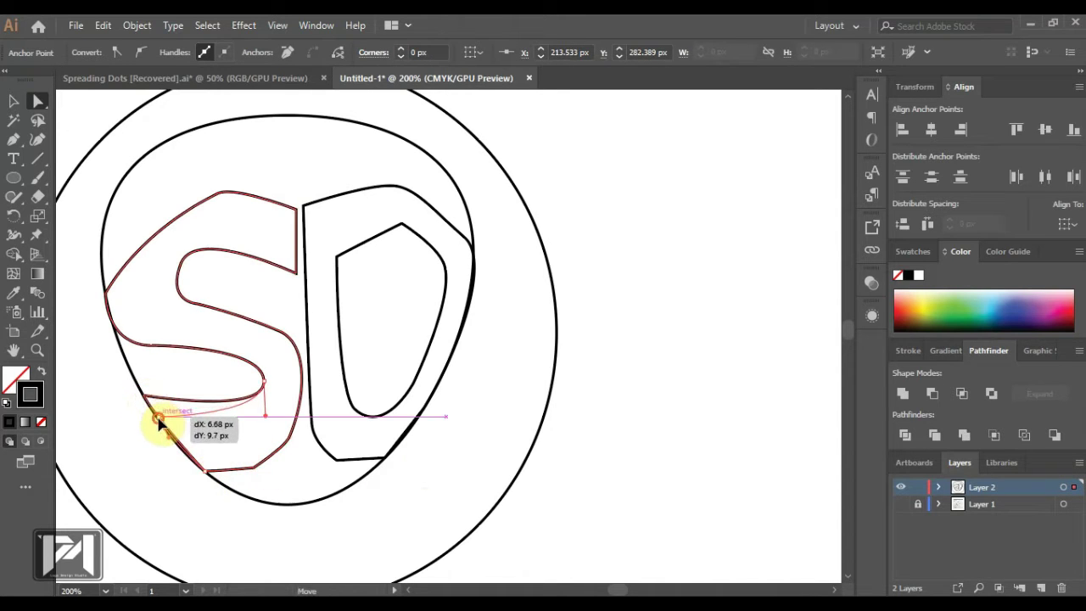
# - Nudge the D outline's lower-left anchor slightly left, deselect it, and check the whole badge
pyautogui.click(301, 479)
pyautogui.click(309, 378)
pyautogui.moveTo(312, 426); pyautogui.dragTo(310, 427)
pyautogui.click(443, 427)
pyautogui.scroll(-2, 384, 379)
pyautogui.scroll(-1, 377, 372)
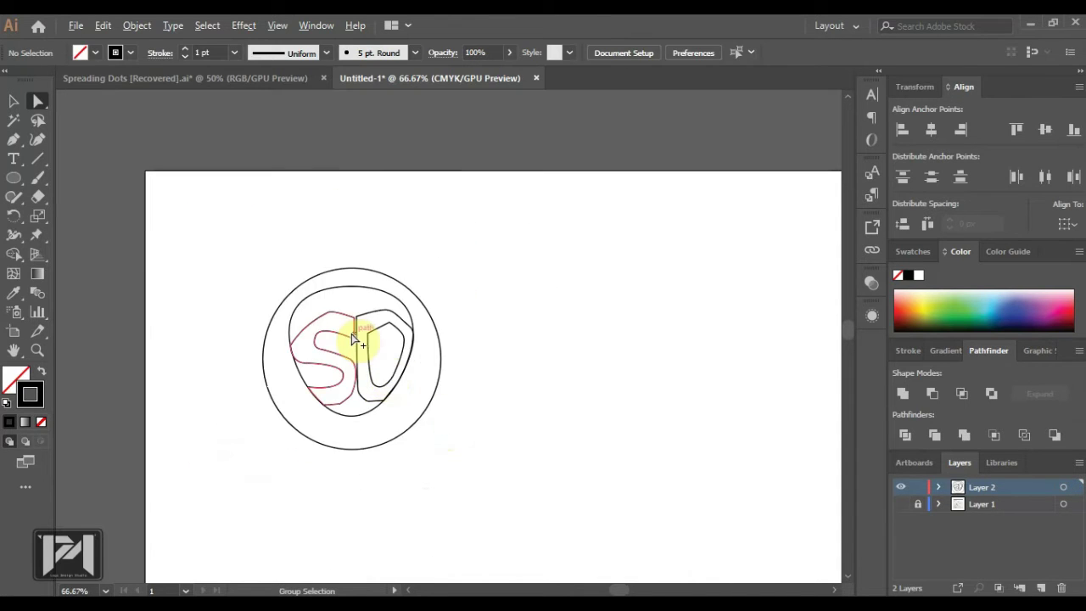
pyautogui.scroll(2, 356, 339)
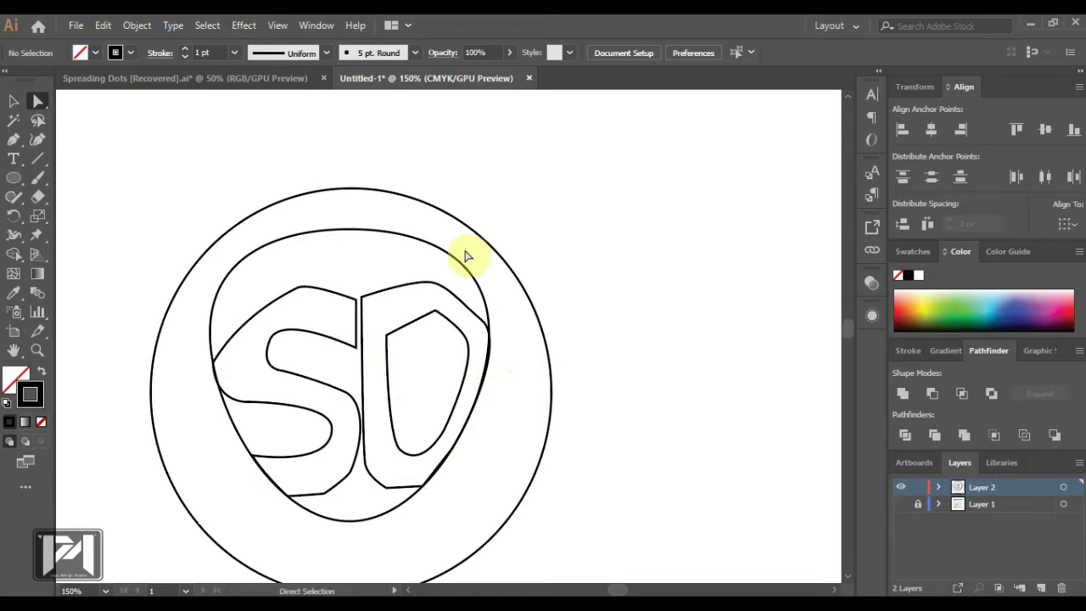
# - Fill the outer circle with black and reduce its opacity to 43%
pyautogui.click(439, 208)
pyautogui.click(14, 378)
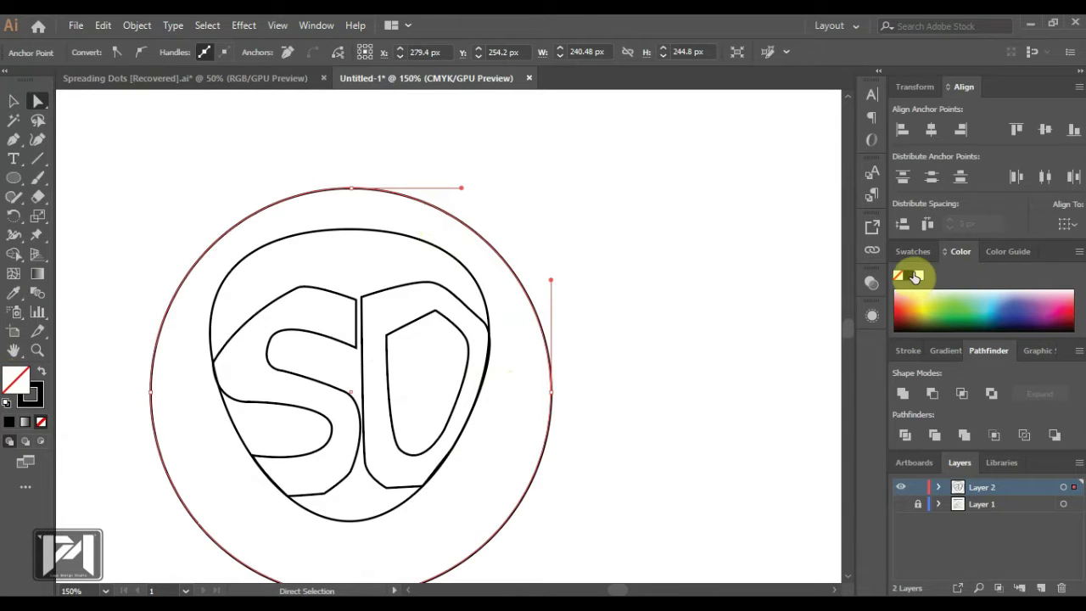
pyautogui.click(910, 275)
pyautogui.click(764, 292)
pyautogui.press('v')
pyautogui.click(463, 337)
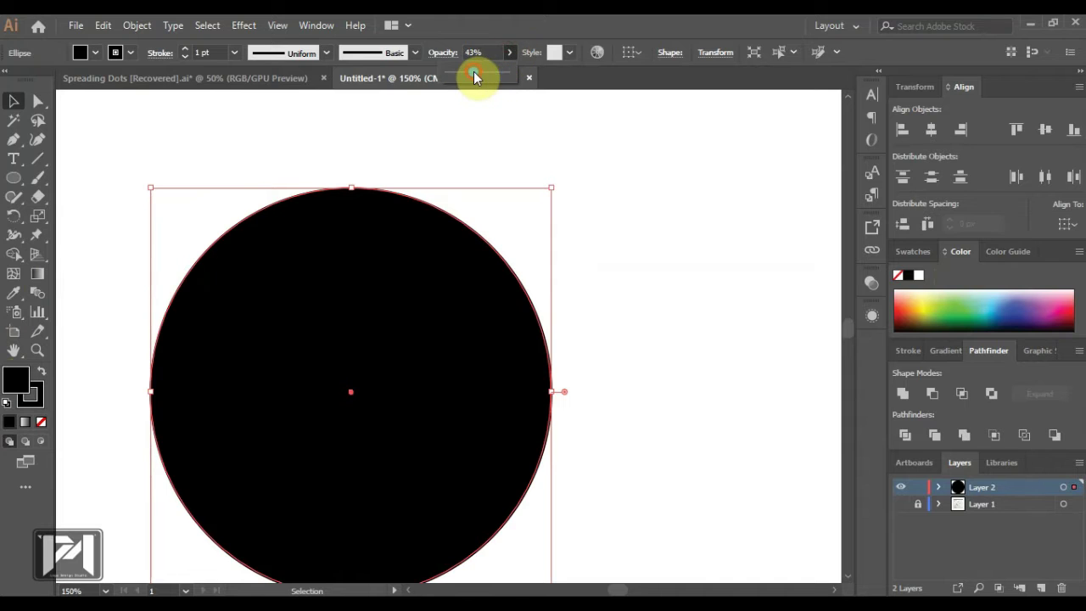
pyautogui.moveTo(473, 73); pyautogui.dragTo(469, 73)
pyautogui.click(585, 278)
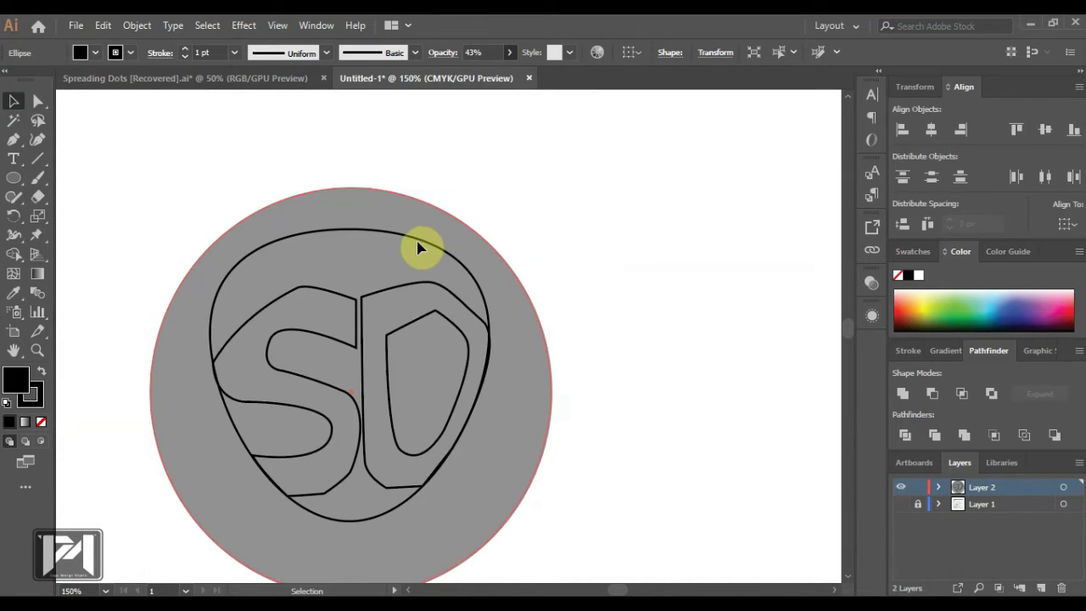
# - Send the semi-transparent outer circle to the back, behind the shield and letters
pyautogui.click(388, 244)
pyautogui.rightClick(459, 240)
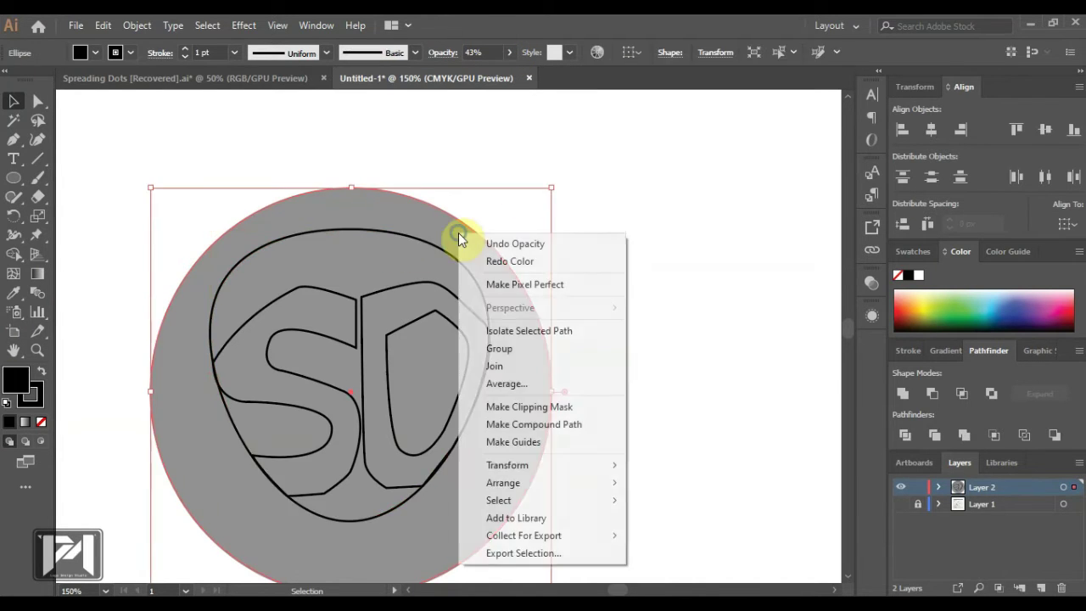
pyautogui.moveTo(581, 483)
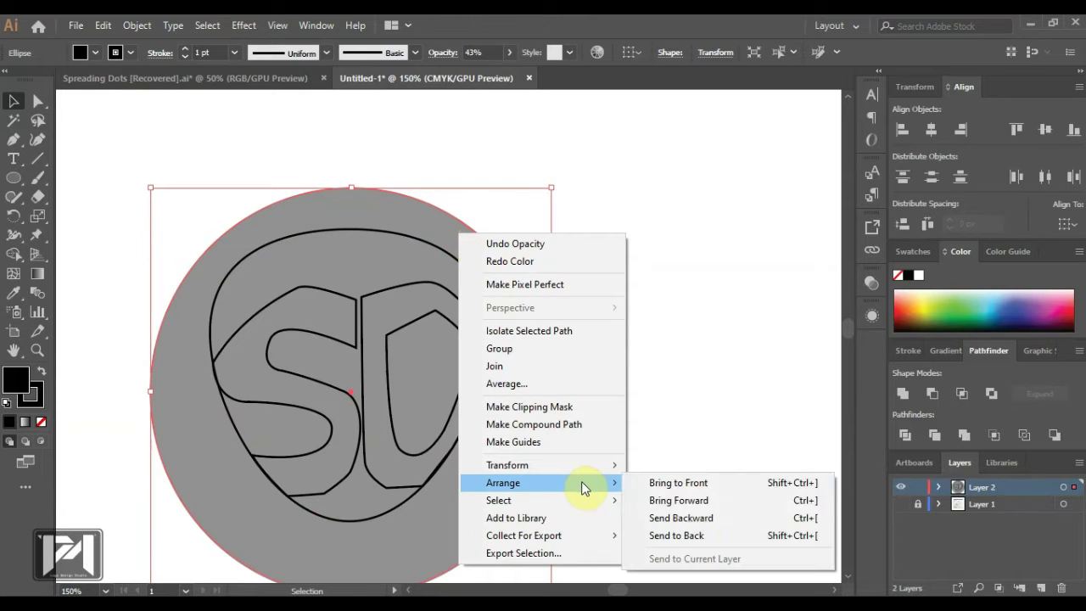
pyautogui.click(705, 535)
pyautogui.click(632, 422)
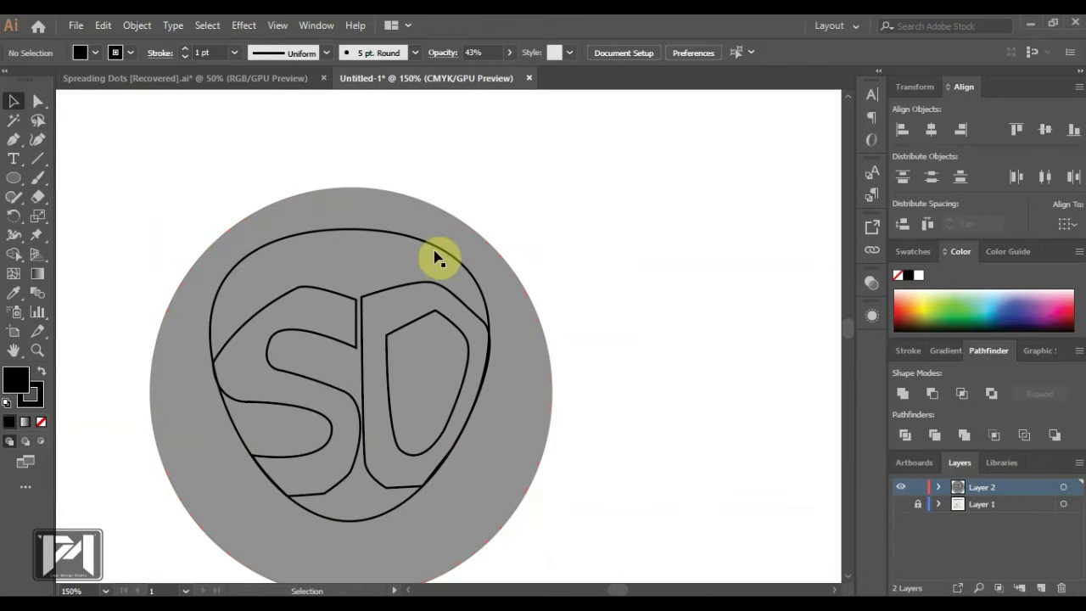
# - Fill the shield shape with a dark red from the color spectrum and deselect it
pyautogui.click(434, 253)
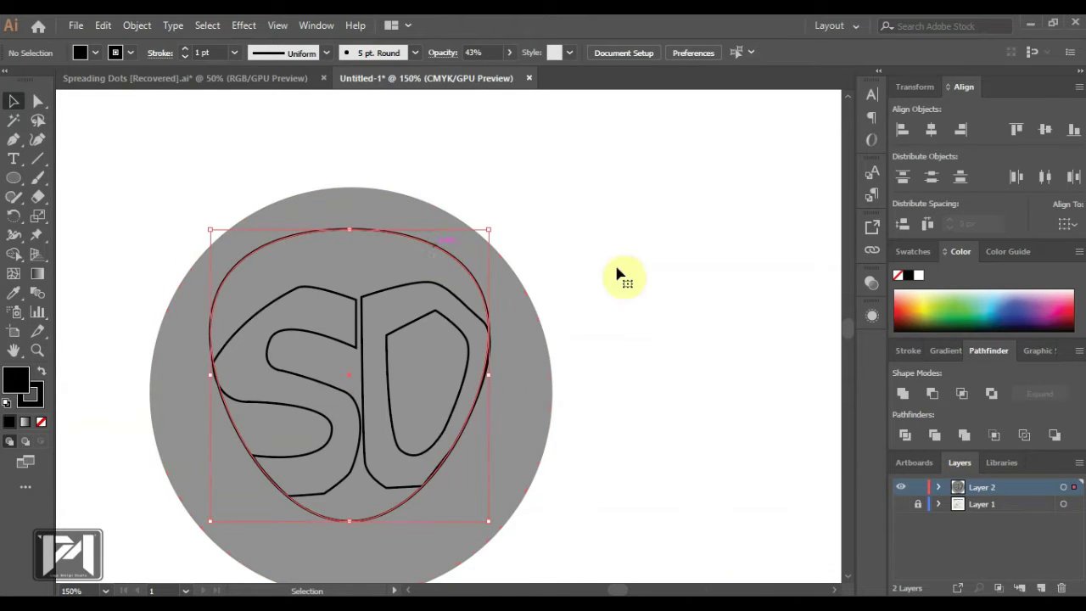
pyautogui.click(913, 305)
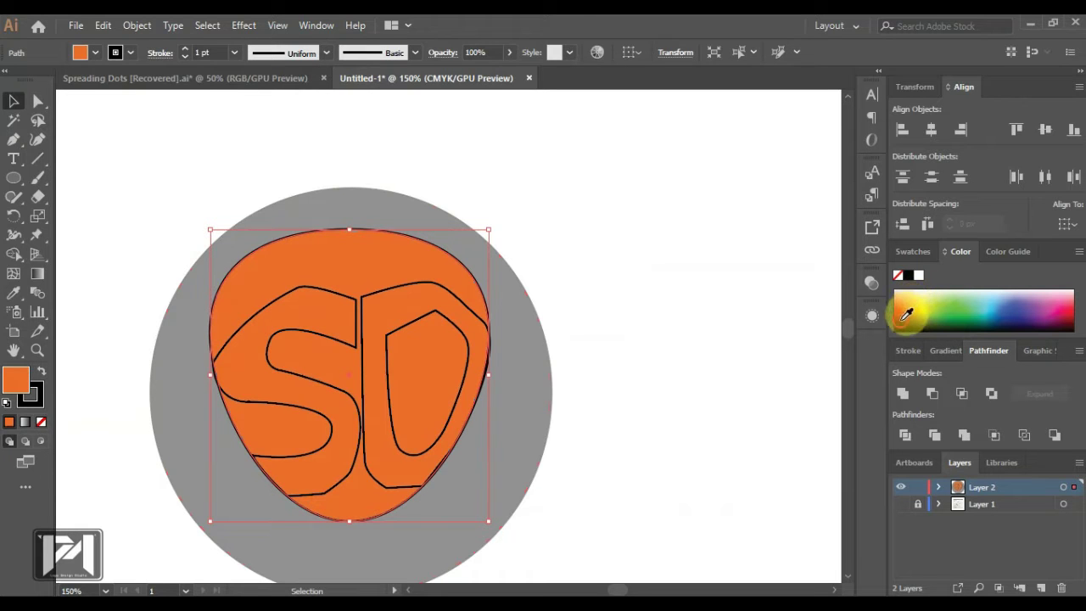
pyautogui.click(906, 314)
pyautogui.click(691, 295)
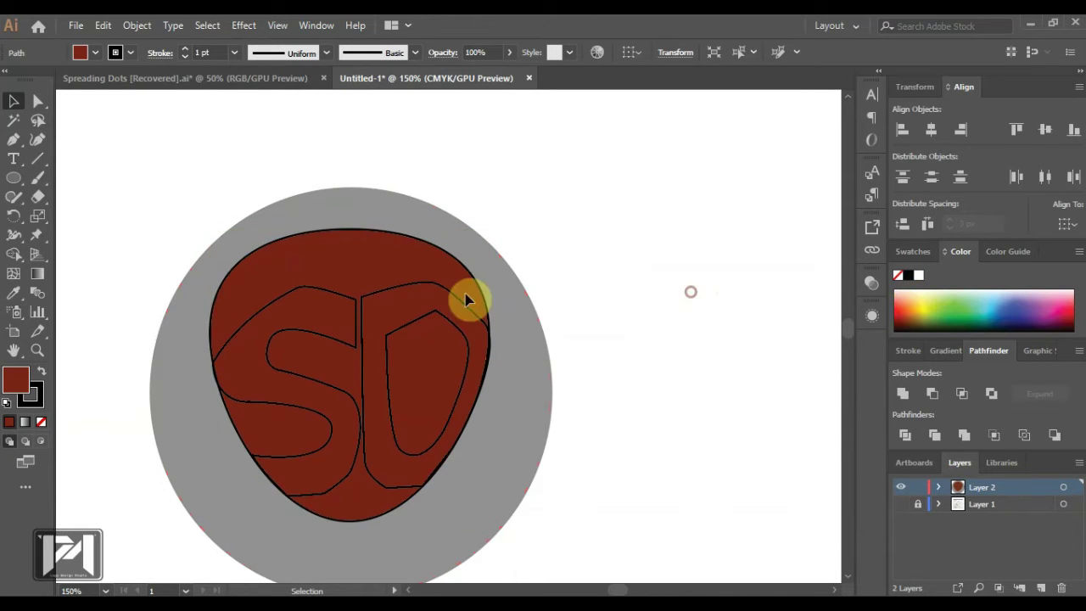
# - Fill the outer D shape with a medium gray swatch and deselect it
pyautogui.click(412, 294)
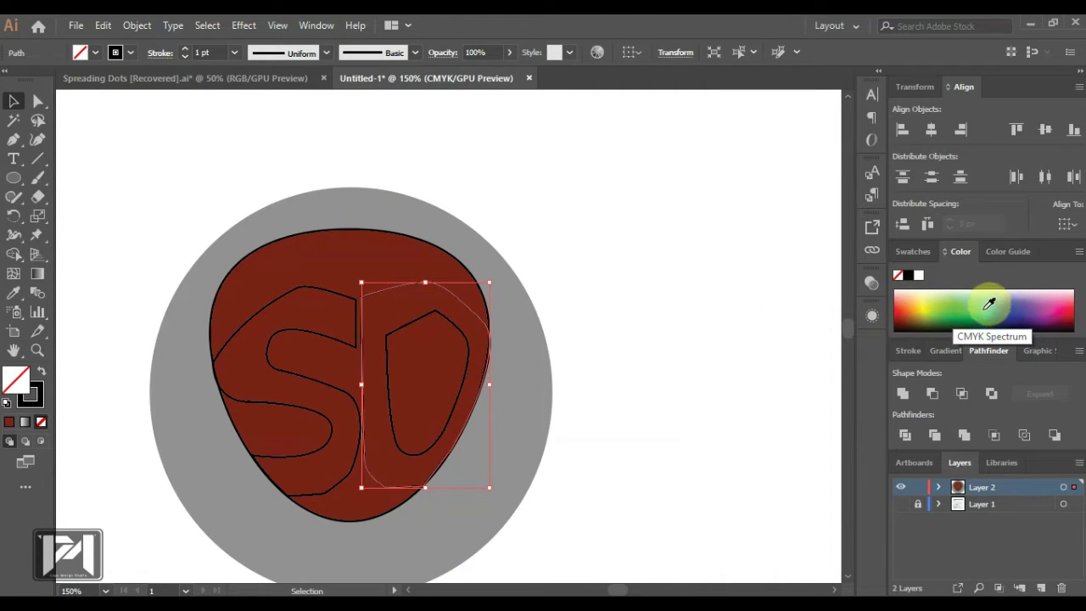
pyautogui.click(915, 252)
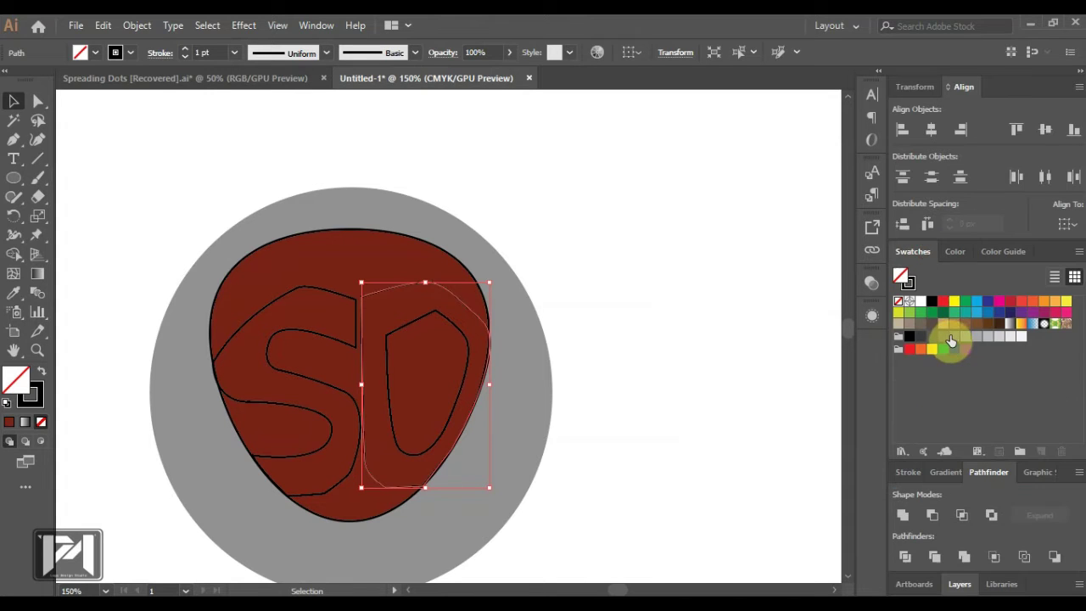
pyautogui.click(944, 338)
pyautogui.click(630, 340)
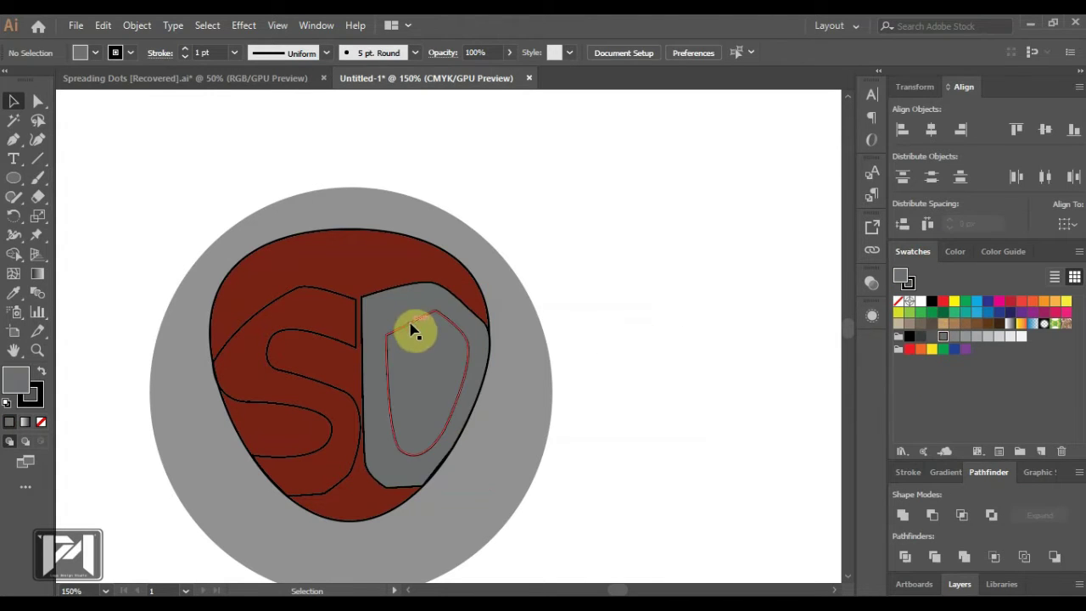
# - Fill the inner counter of the D with white and deselect it
pyautogui.click(412, 331)
pyautogui.click(921, 301)
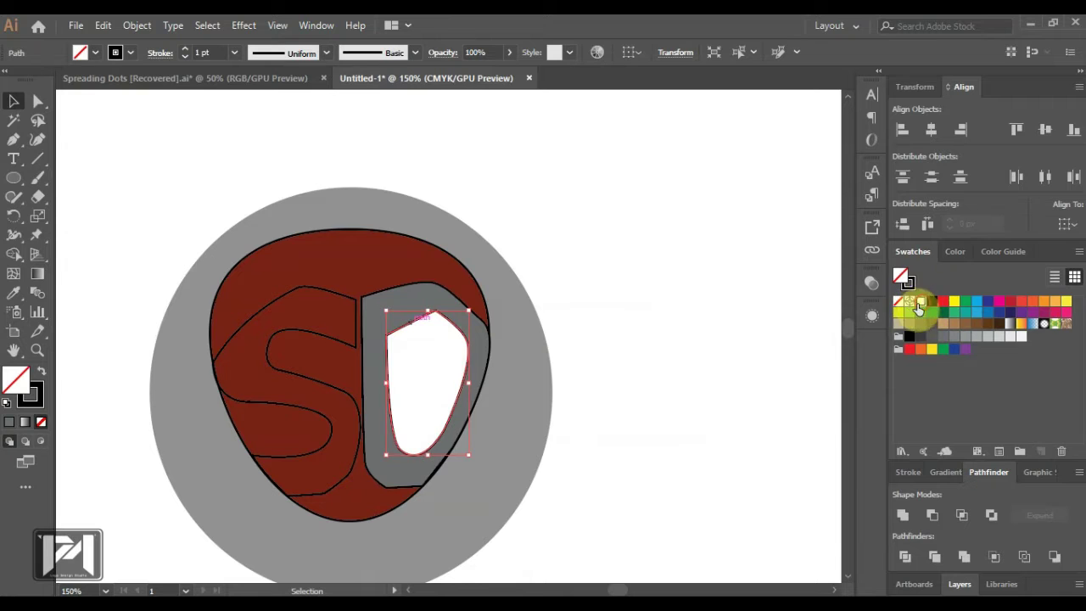
pyautogui.click(687, 318)
# - Fill the S shape with the light blue swatch and deselect it
pyautogui.click(291, 308)
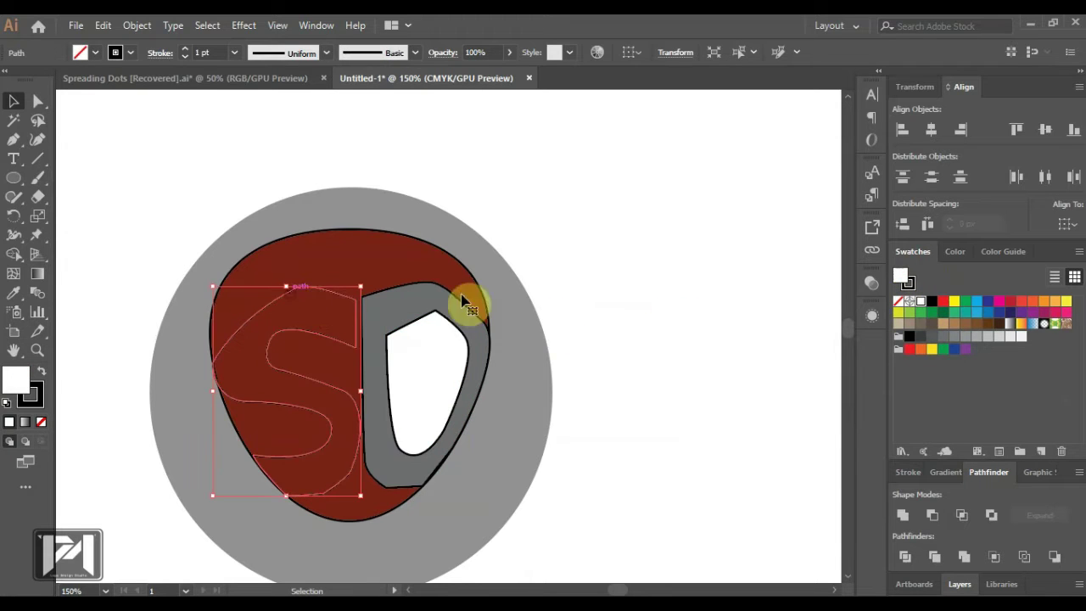
pyautogui.click(976, 303)
pyautogui.click(775, 315)
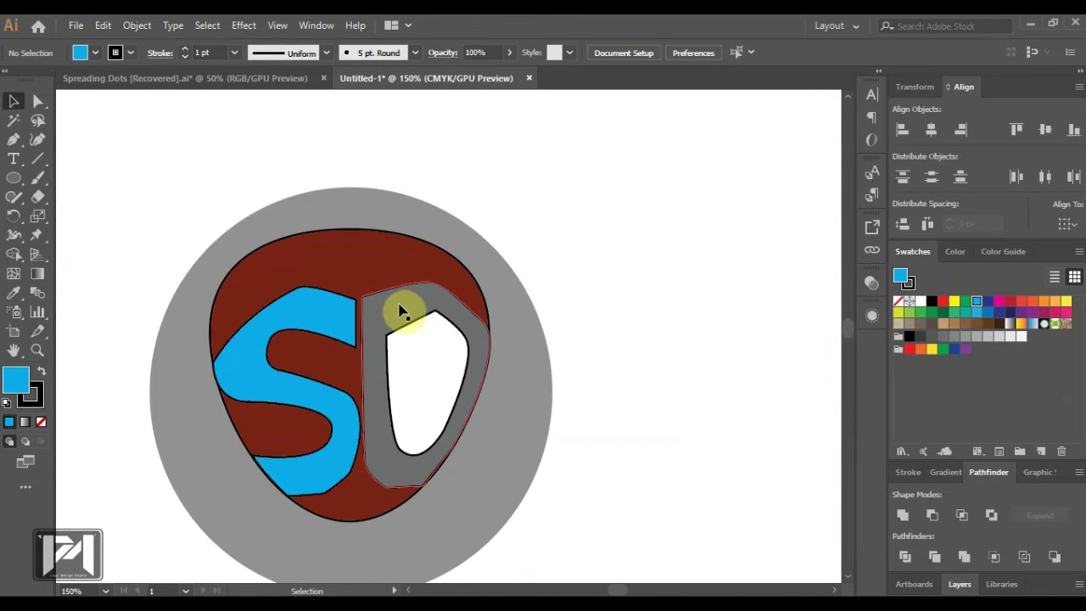
# - Remove the stroke from the gray D and the blue S, leaving both shapes deselected
pyautogui.click(401, 305)
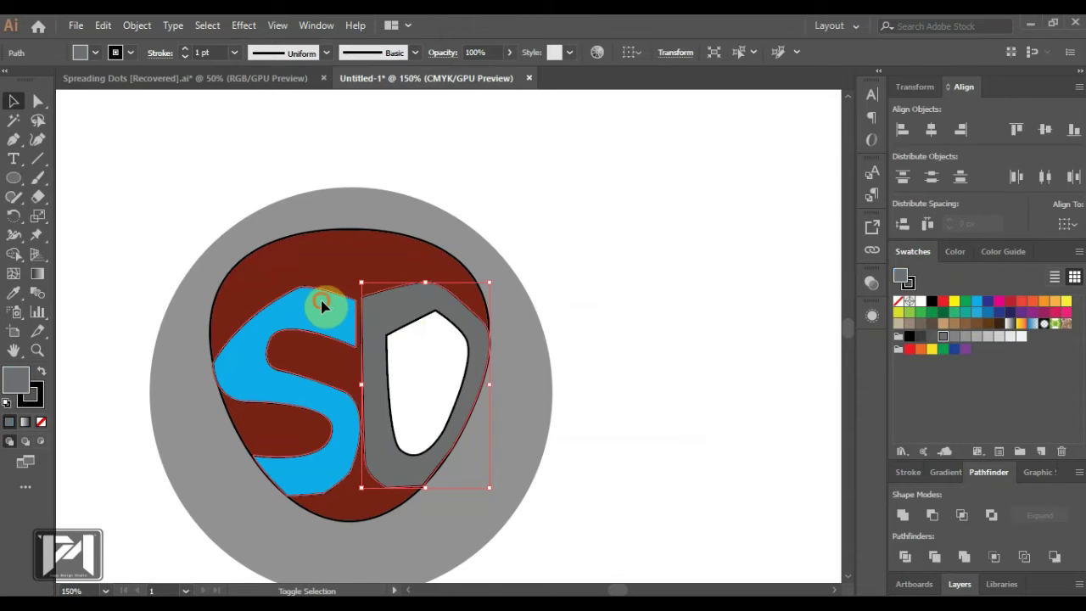
pyautogui.keyDown('shift'); pyautogui.click(322, 307); pyautogui.keyUp('shift')
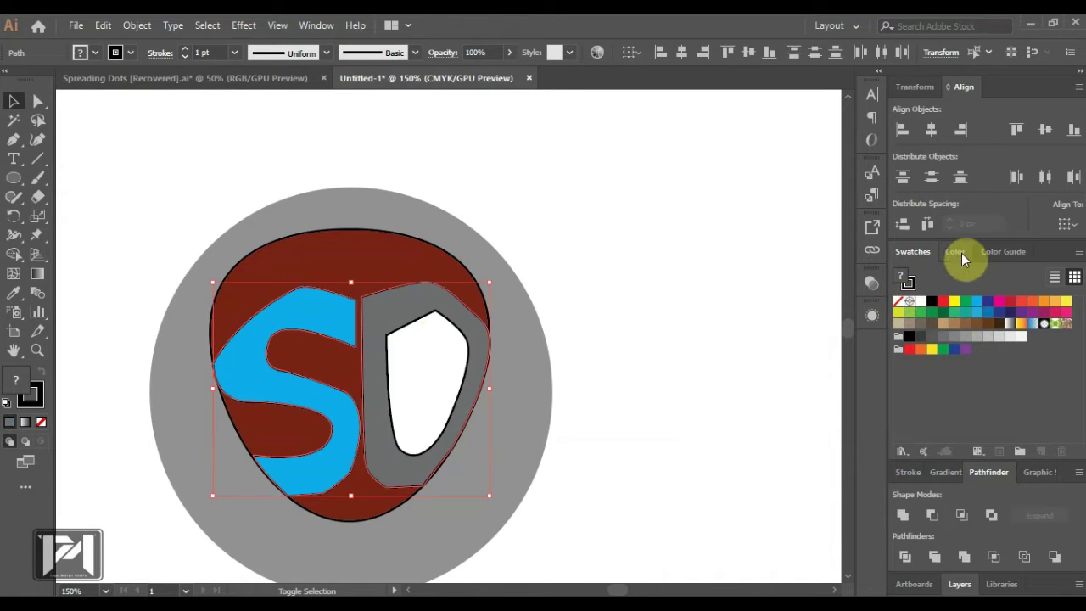
pyautogui.click(911, 287)
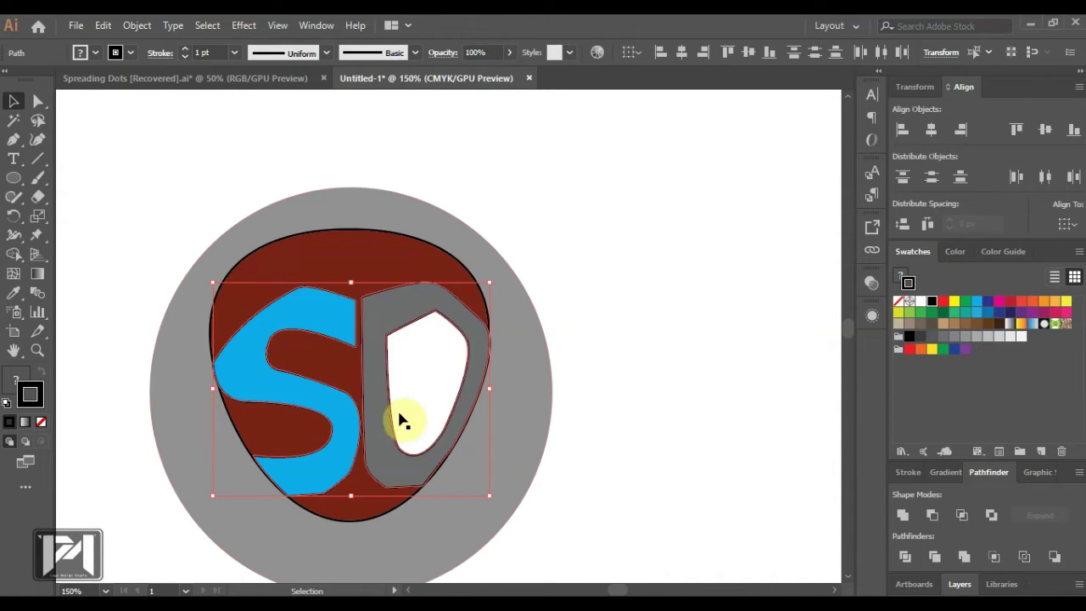
pyautogui.click(898, 303)
pyautogui.click(652, 343)
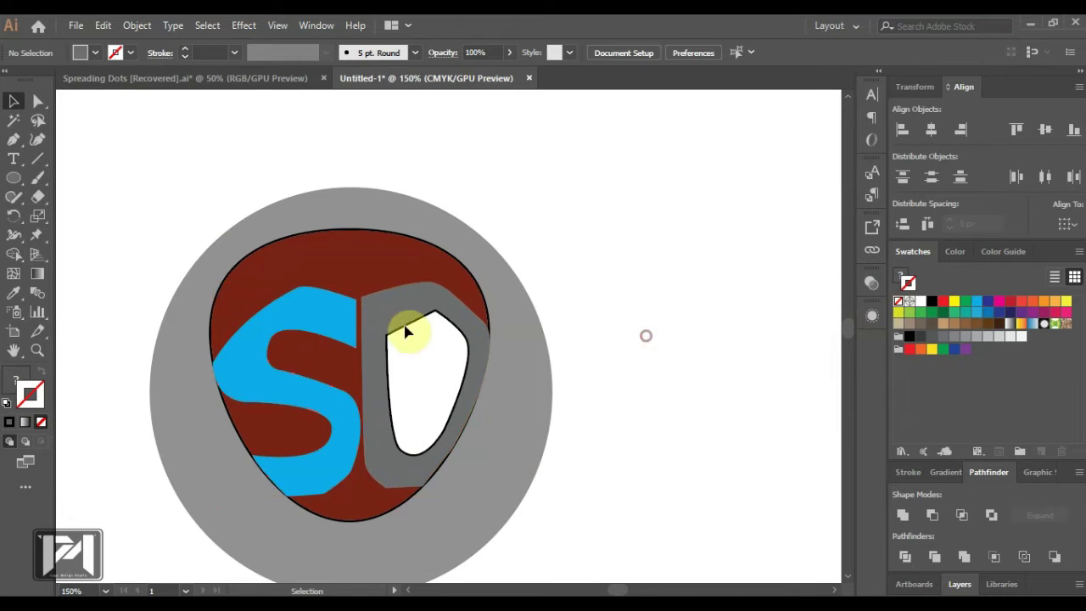
# - Remove the stroke from the white counter of the D and deselect it
pyautogui.click(404, 328)
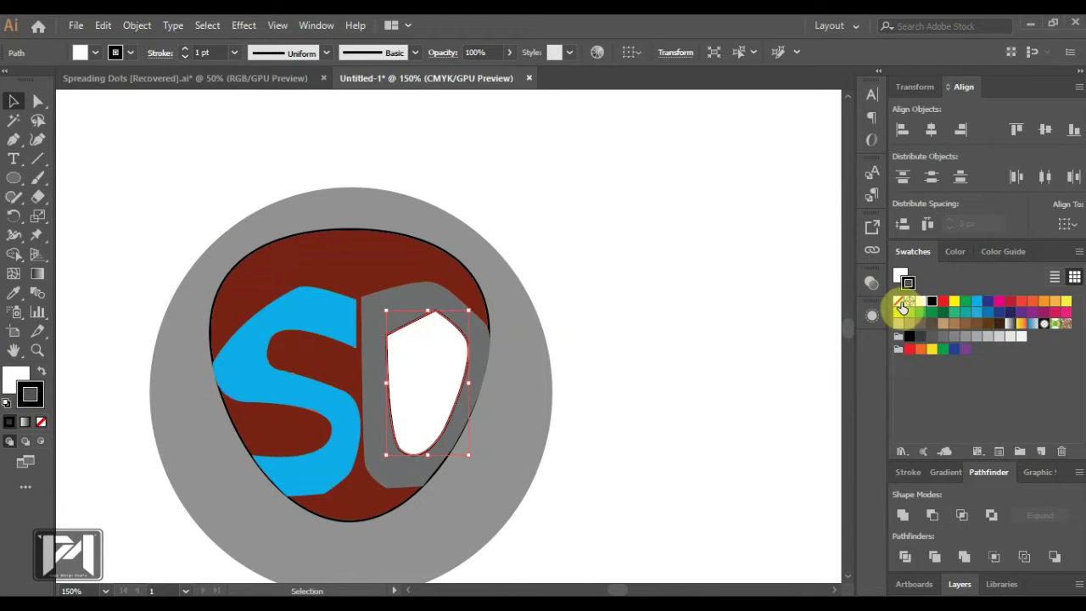
pyautogui.click(901, 304)
pyautogui.click(679, 337)
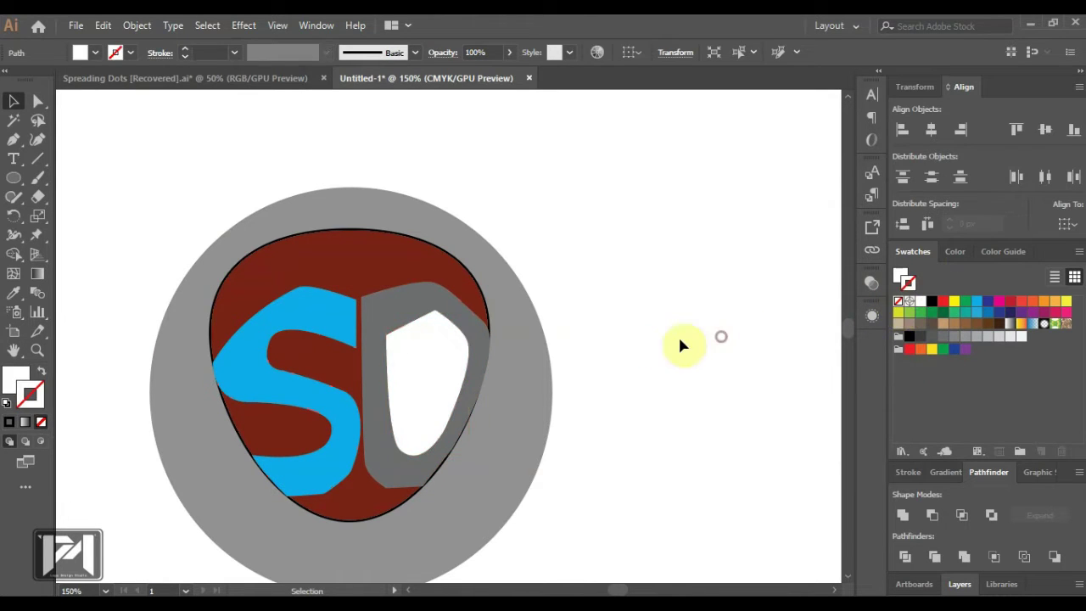
# - Reshape the white D counter by shifting its left-side anchor points inward and lowering its top corner about 7 px
pyautogui.click(391, 364)
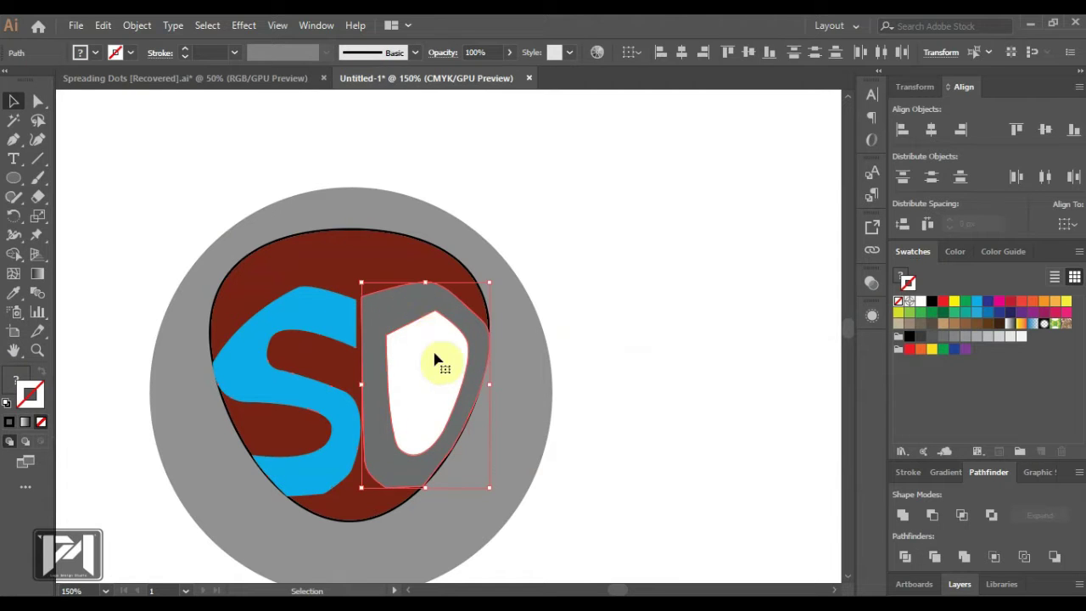
pyautogui.click(607, 320)
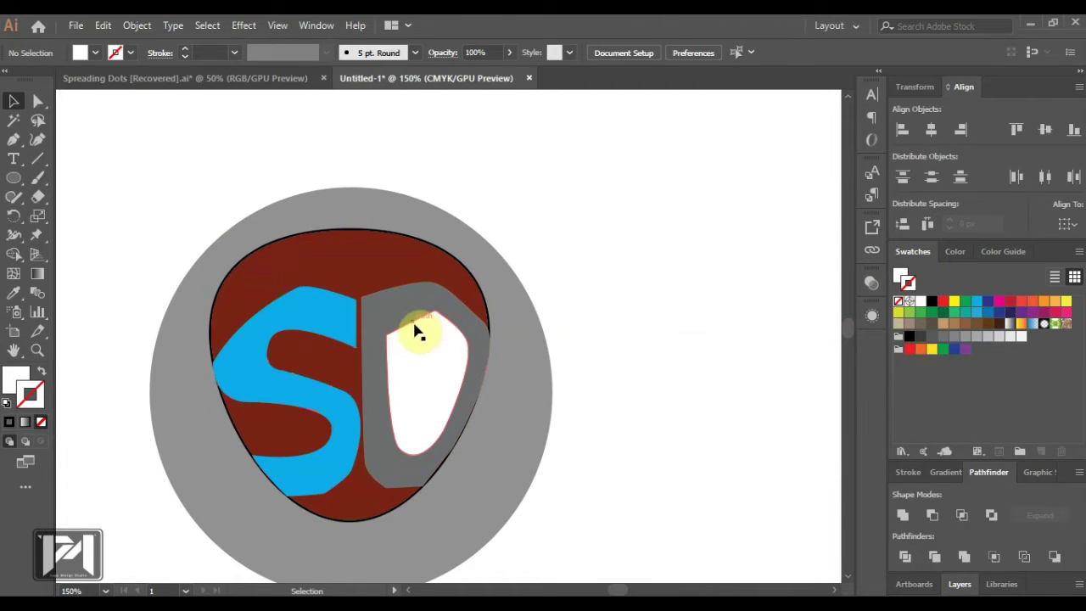
pyautogui.click(404, 333)
pyautogui.click(37, 101)
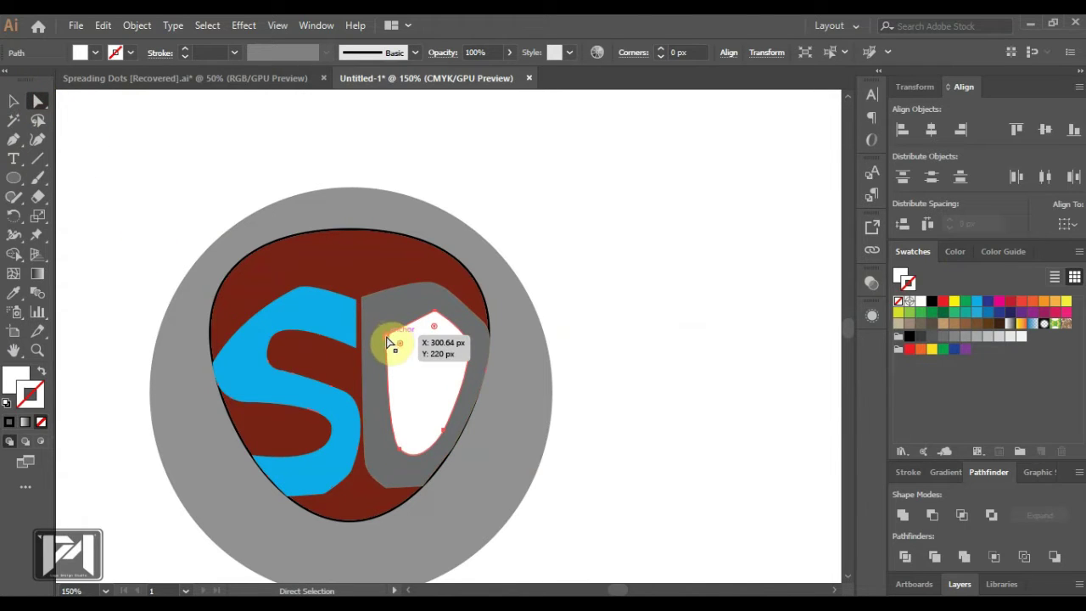
pyautogui.moveTo(386, 342); pyautogui.dragTo(388, 332)
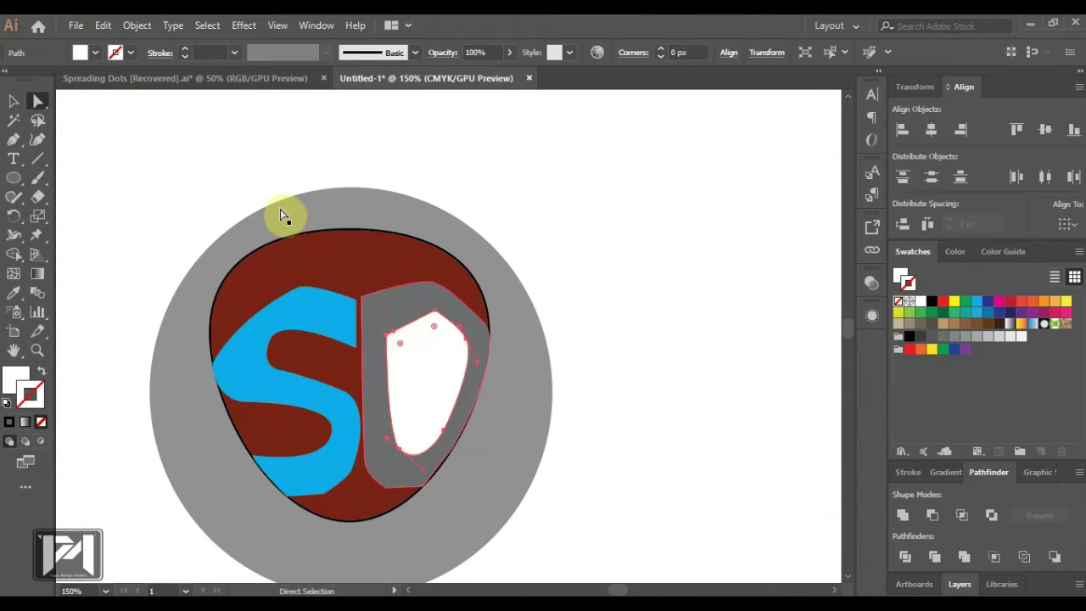
pyautogui.moveTo(402, 459); pyautogui.dragTo(389, 461)
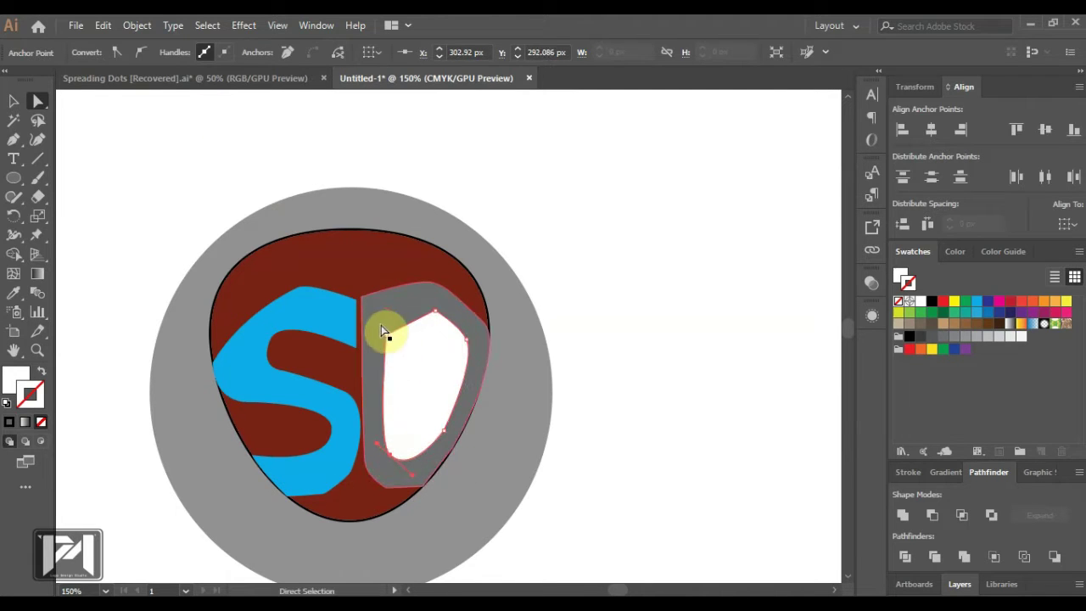
pyautogui.moveTo(385, 334); pyautogui.dragTo(381, 332)
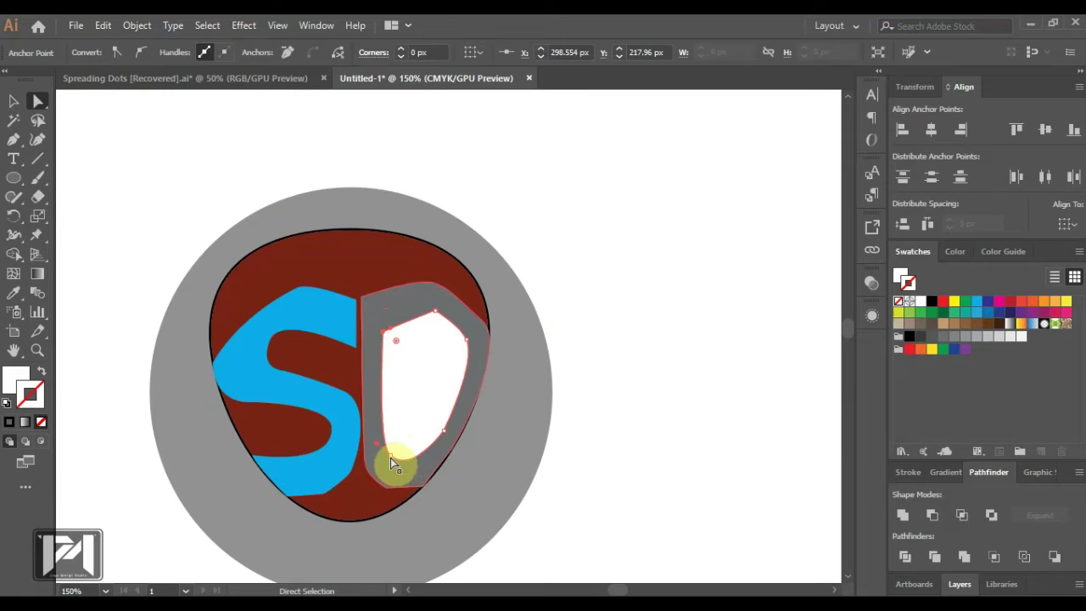
pyautogui.moveTo(394, 455); pyautogui.dragTo(400, 459)
pyautogui.moveTo(384, 334); pyautogui.dragTo(439, 312)
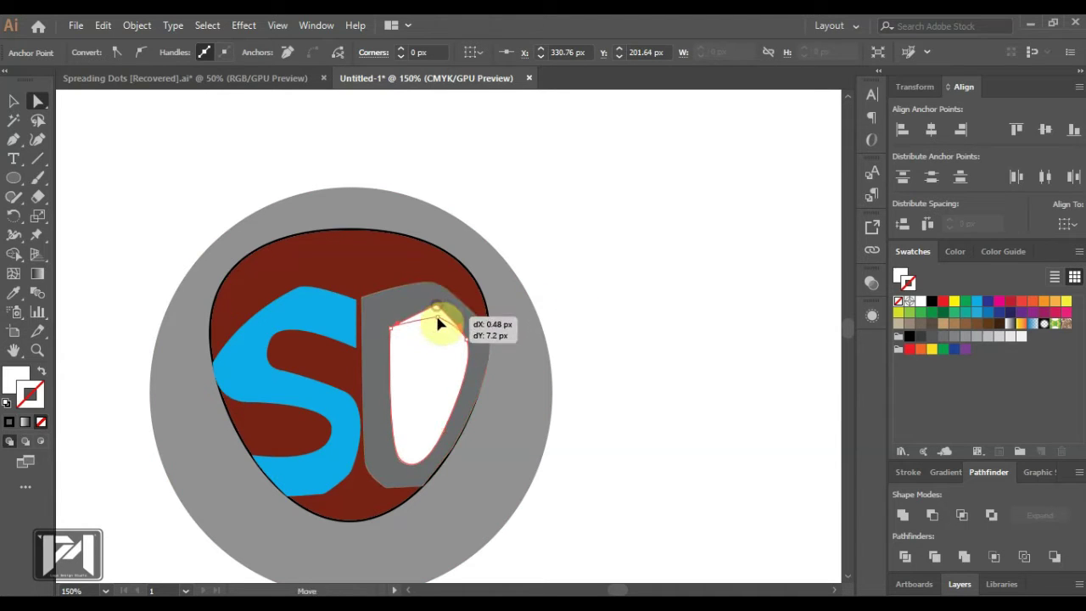
# - Refine the right side of the D counter by repositioning its upper and lower anchors and adjusting the curve between them
pyautogui.click(463, 396)
pyautogui.moveTo(445, 432); pyautogui.dragTo(436, 452)
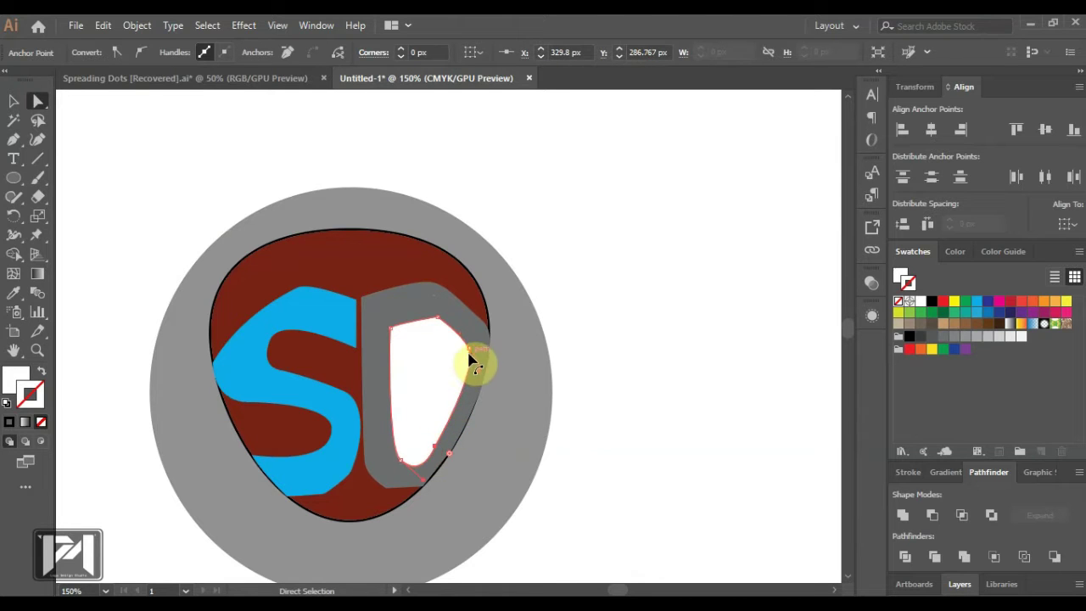
pyautogui.moveTo(469, 350); pyautogui.dragTo(464, 340)
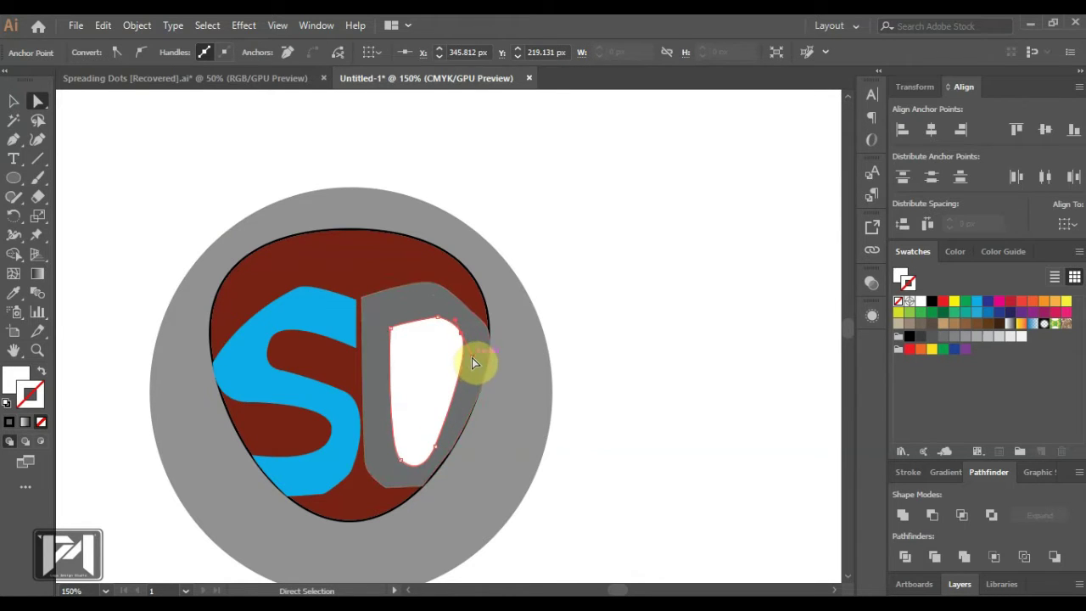
pyautogui.click(569, 370)
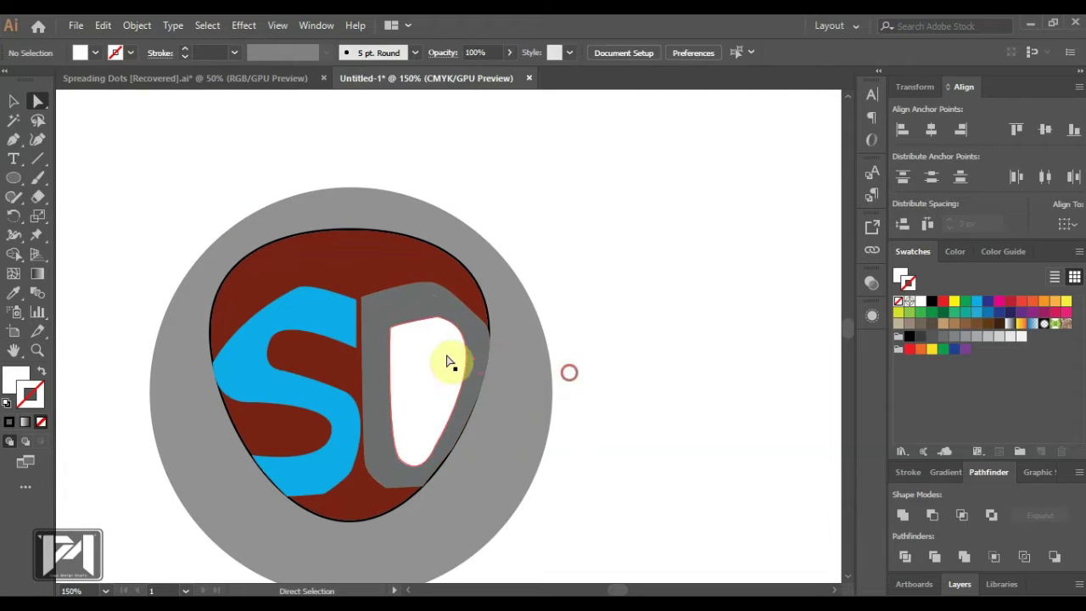
pyautogui.click(435, 353)
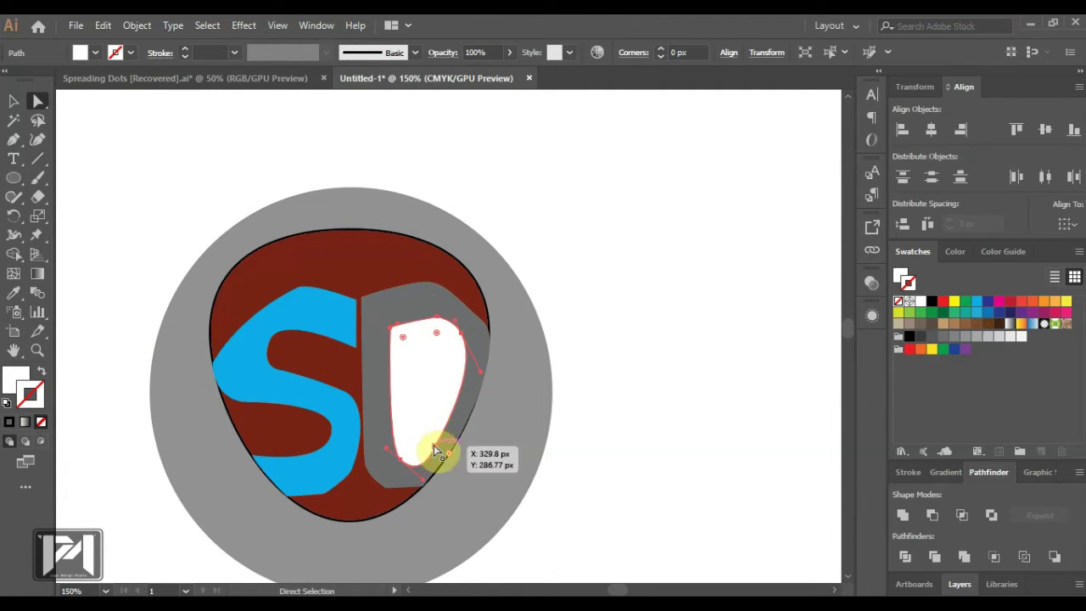
pyautogui.click(478, 376)
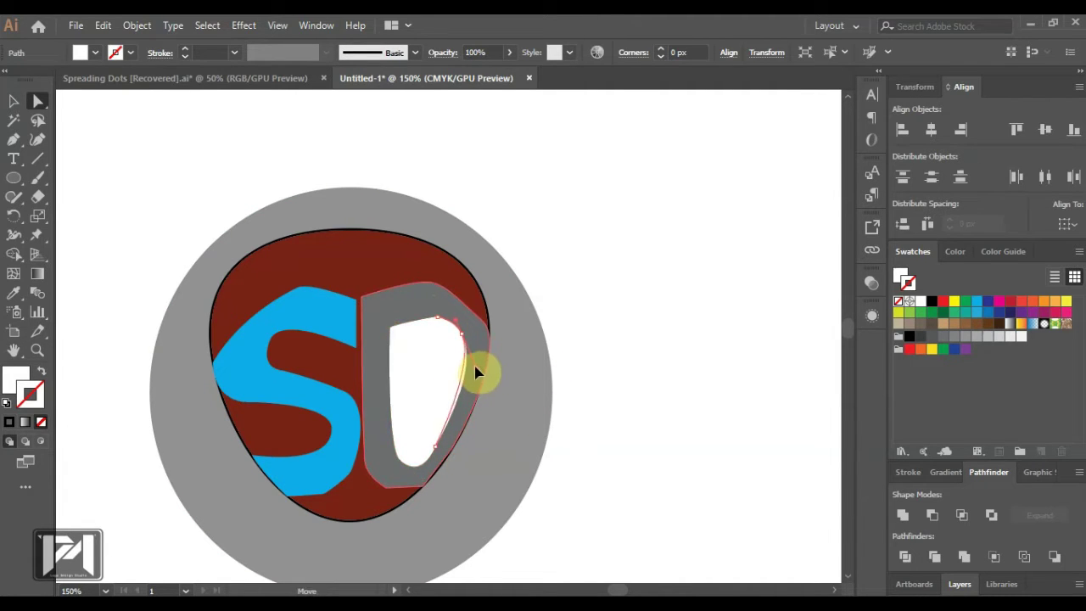
pyautogui.click(416, 319)
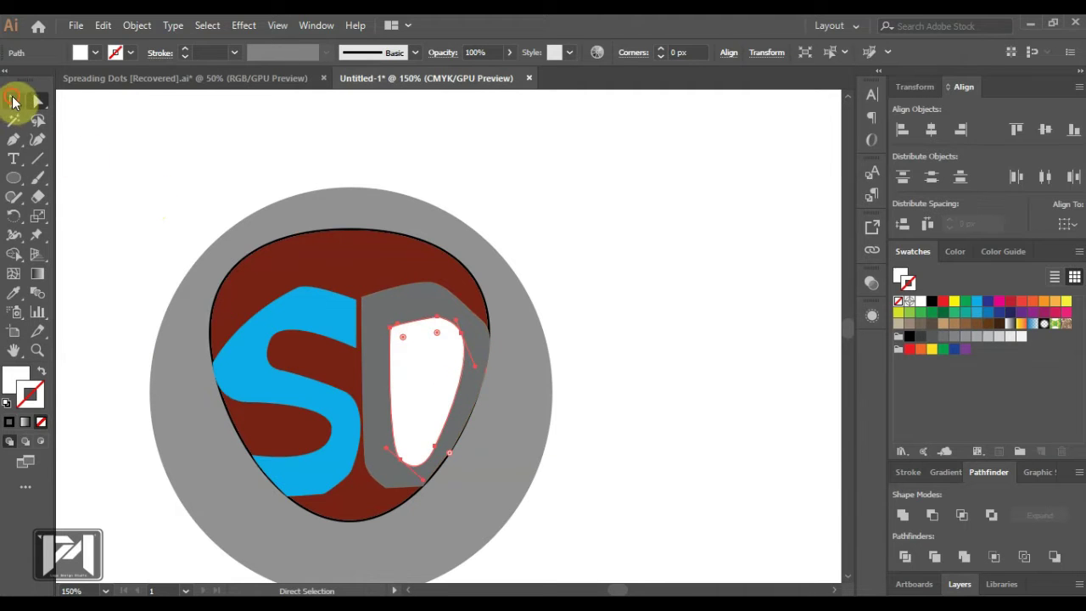
# - Cut the white counter out of the gray D with the Minus Front operation and deselect the result
pyautogui.click(13, 101)
pyautogui.click(427, 299)
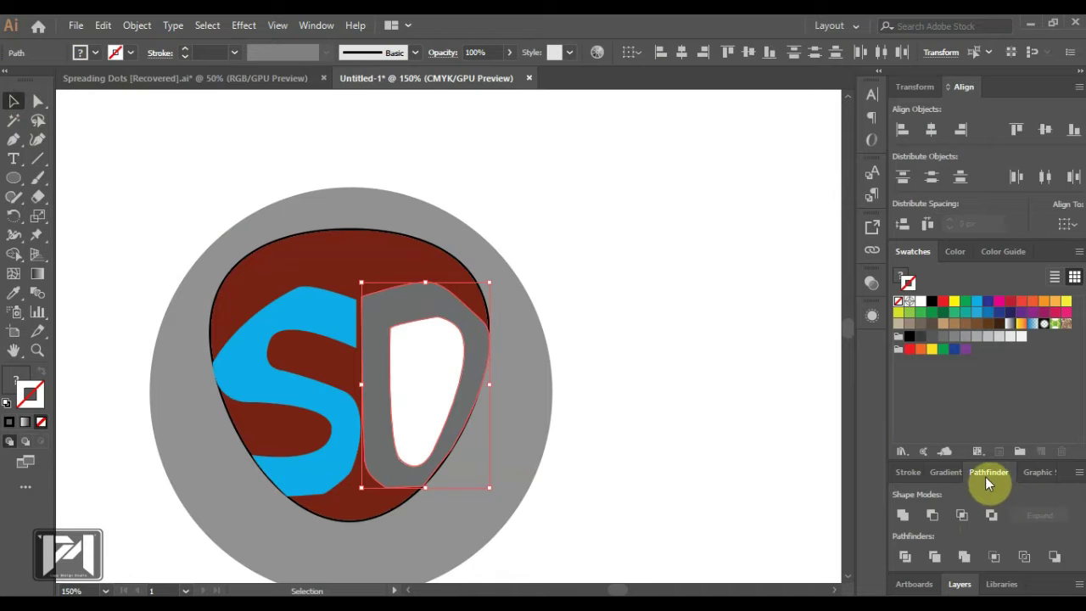
pyautogui.click(934, 516)
pyautogui.click(658, 404)
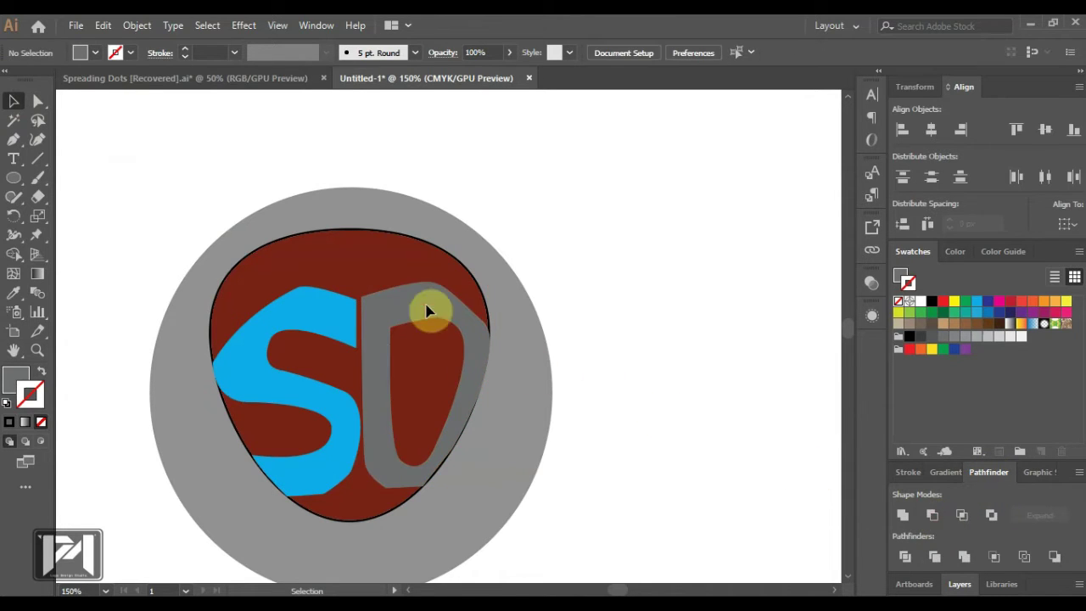
# - Give the dark red shield shape a white stroke and deselect it
pyautogui.click(383, 247)
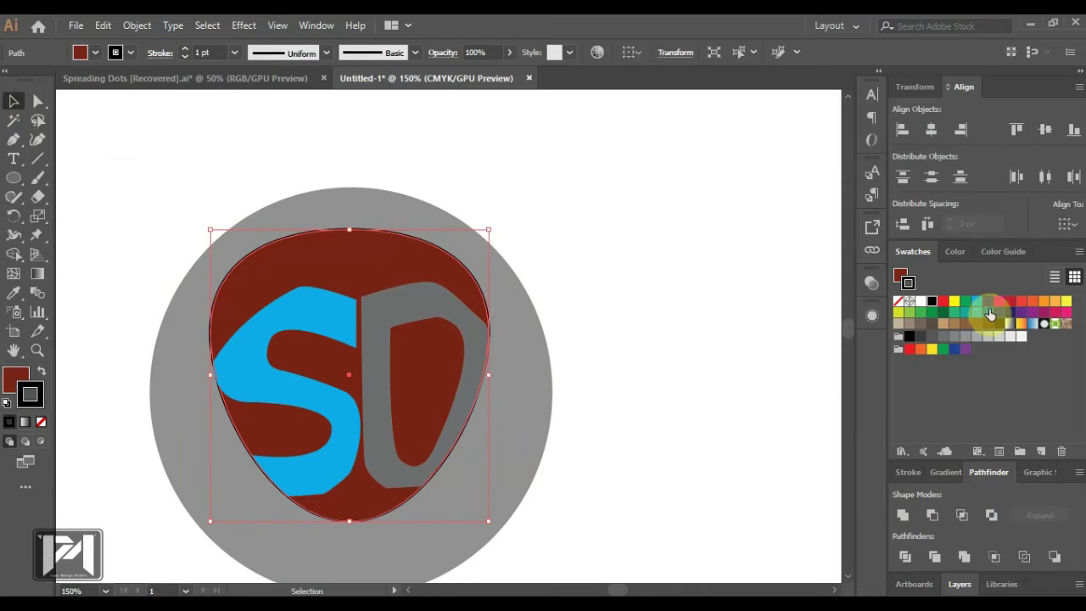
pyautogui.click(922, 304)
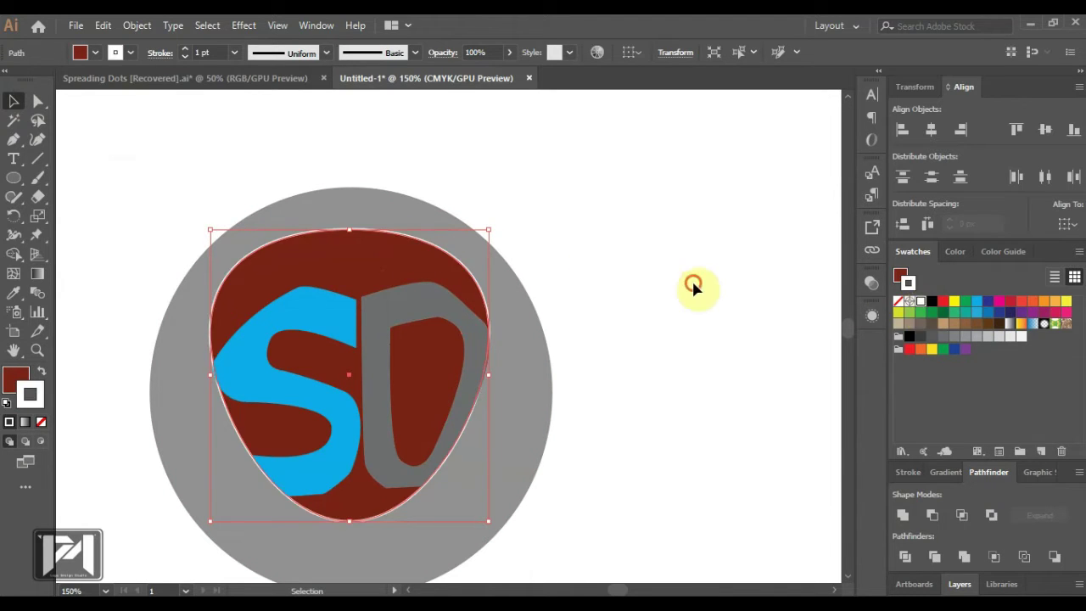
pyautogui.click(693, 283)
# - Set the background circle's opacity to 100% and deselect it
pyautogui.click(522, 306)
pyautogui.click(509, 52)
pyautogui.moveTo(474, 74); pyautogui.dragTo(514, 76)
pyautogui.click(652, 219)
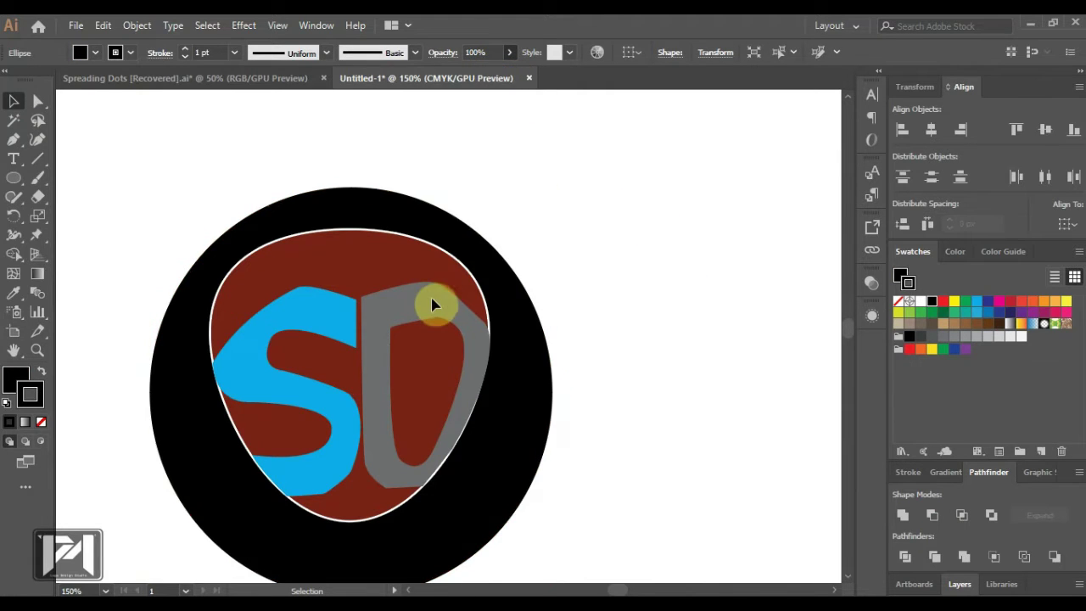
# - Fill the shield shape with the bright red swatch and deselect it
pyautogui.click(370, 269)
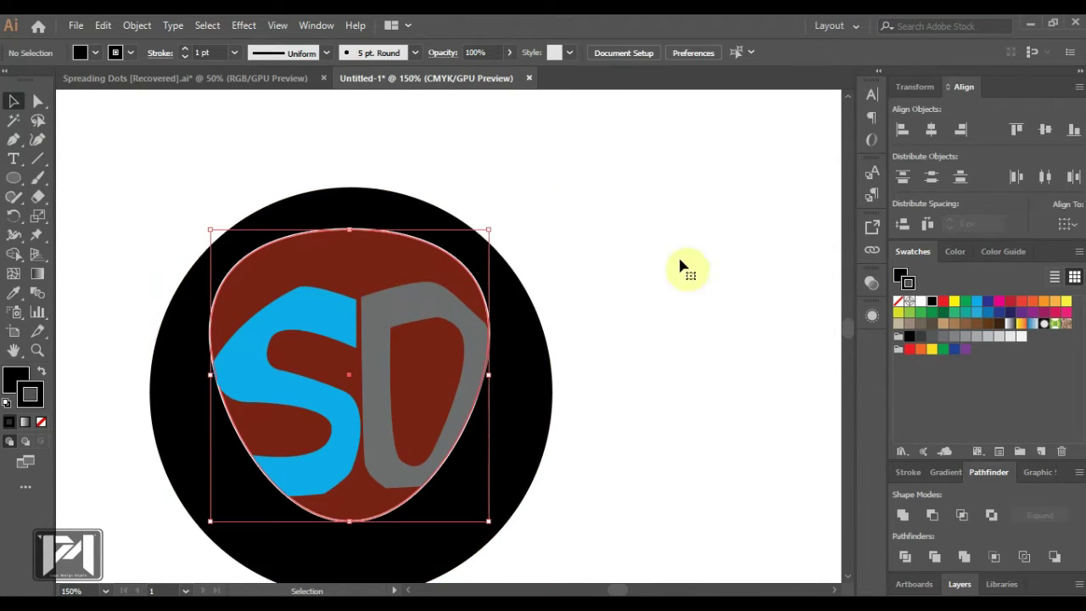
pyautogui.click(10, 389)
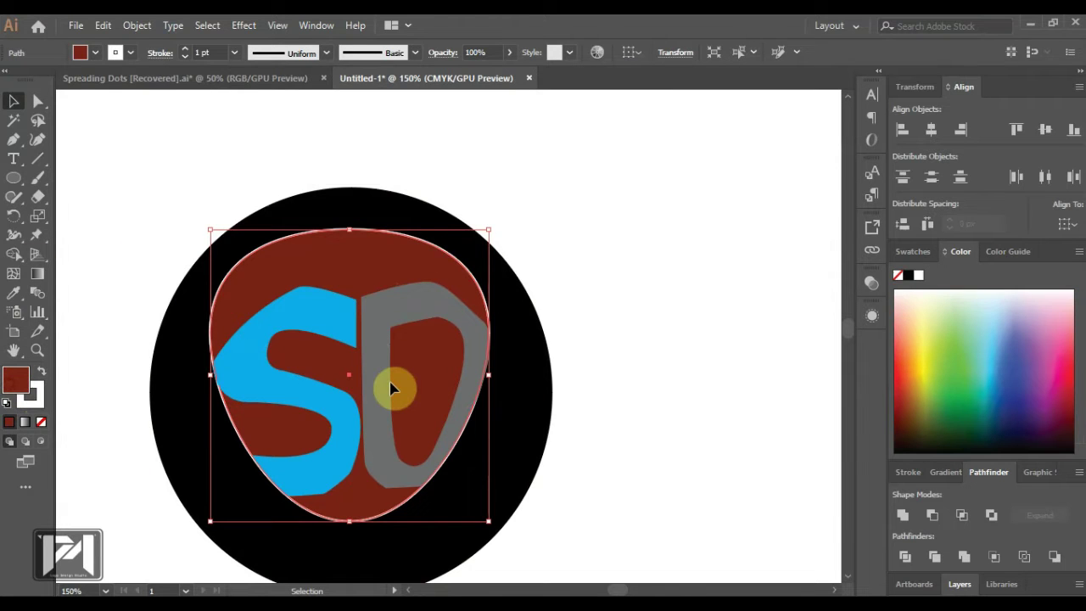
pyautogui.click(923, 250)
pyautogui.click(942, 301)
pyautogui.click(694, 270)
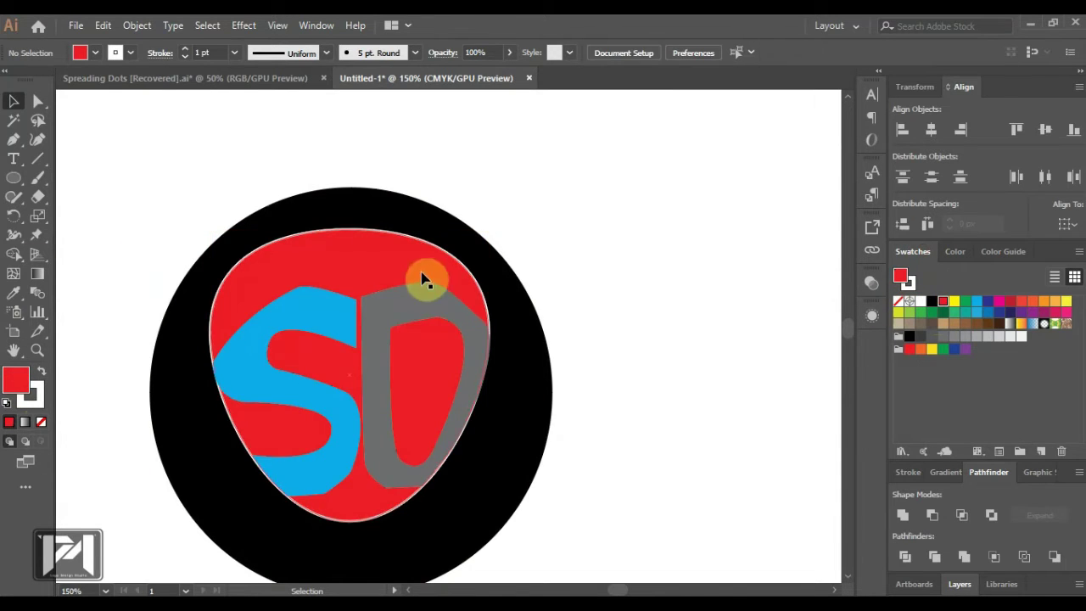
# - Scale the red shield down slightly about its center so the SD lettering overlaps its edges
pyautogui.scroll(-4, 458, 309)
pyautogui.scroll(3, 462, 312)
pyautogui.scroll(-2, 395, 293)
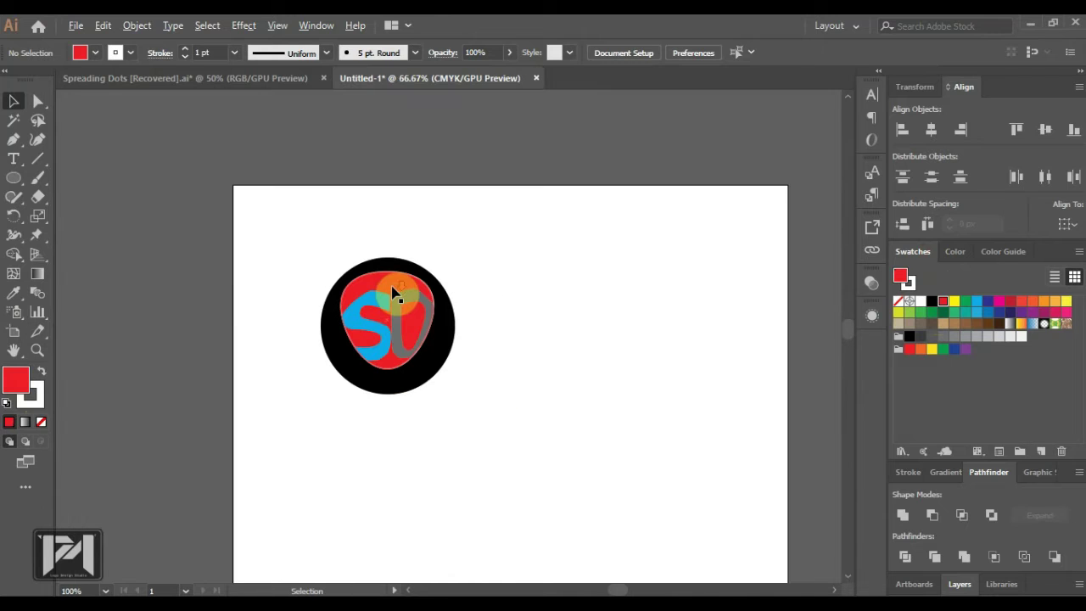
pyautogui.scroll(2, 400, 293)
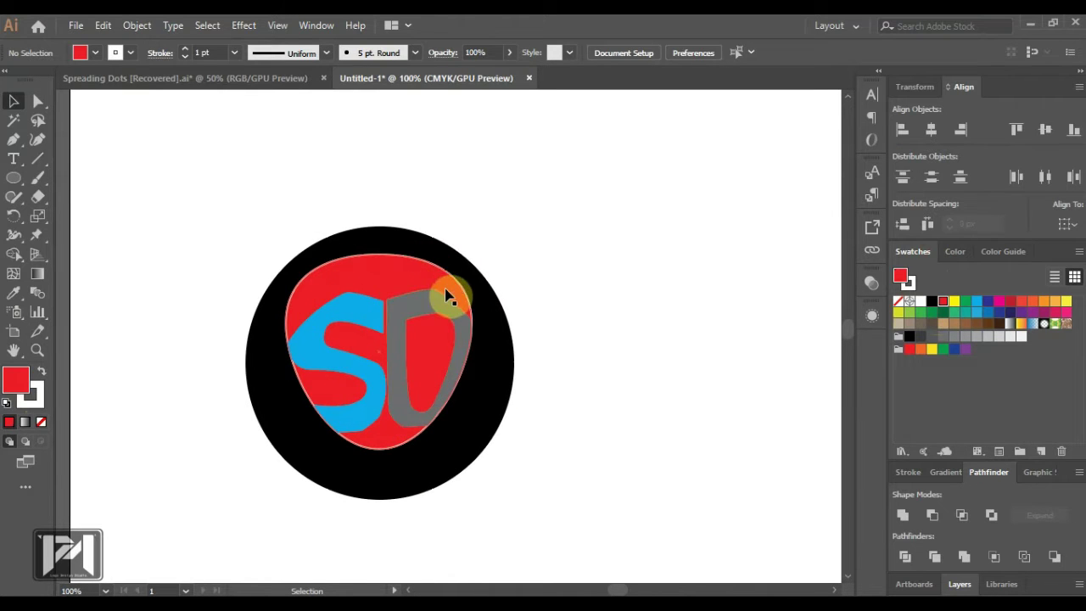
pyautogui.click(445, 294)
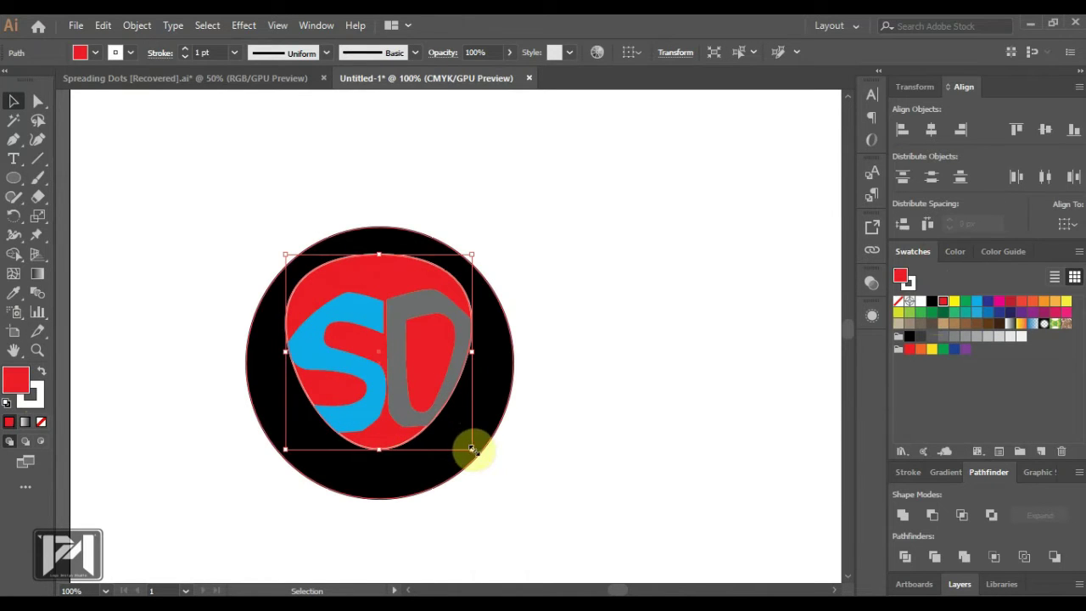
pyautogui.moveTo(472, 448); pyautogui.dragTo(465, 441)
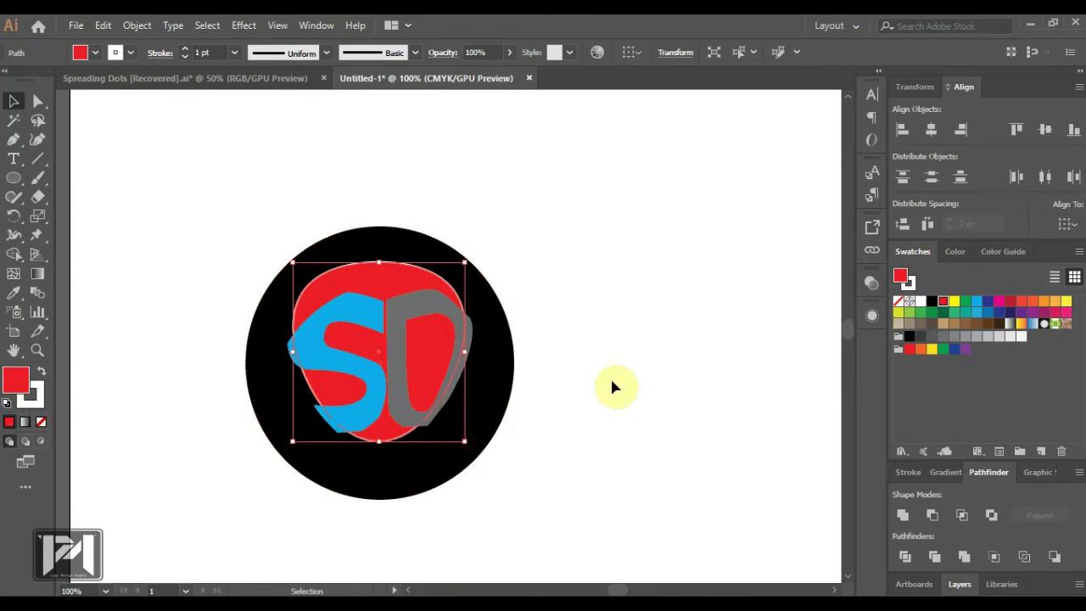
pyautogui.click(624, 376)
pyautogui.scroll(2, 402, 340)
pyautogui.click(386, 219)
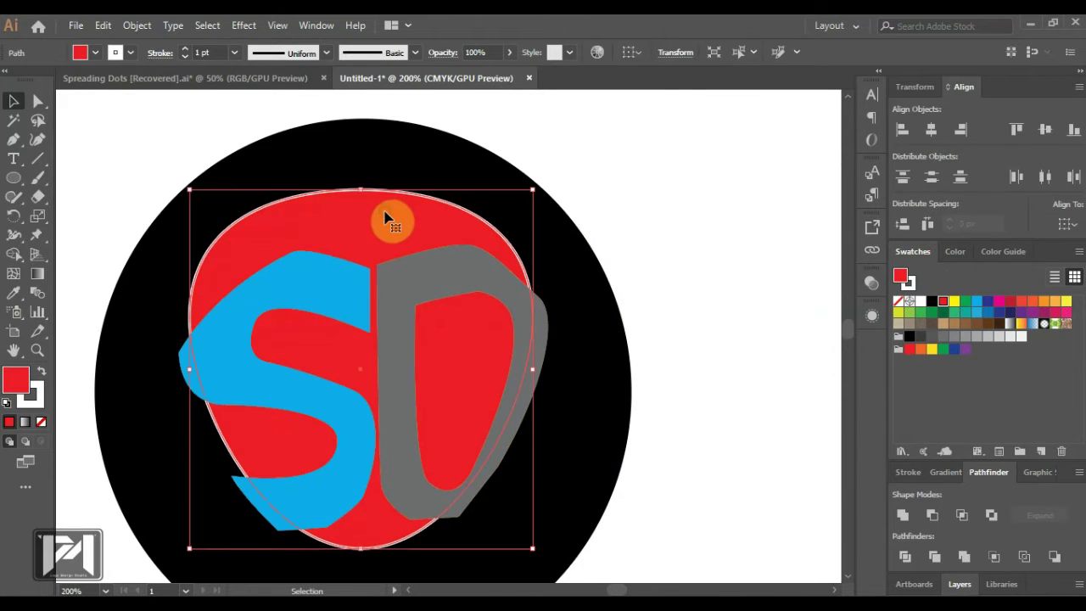
pyautogui.doubleClick(386, 219)
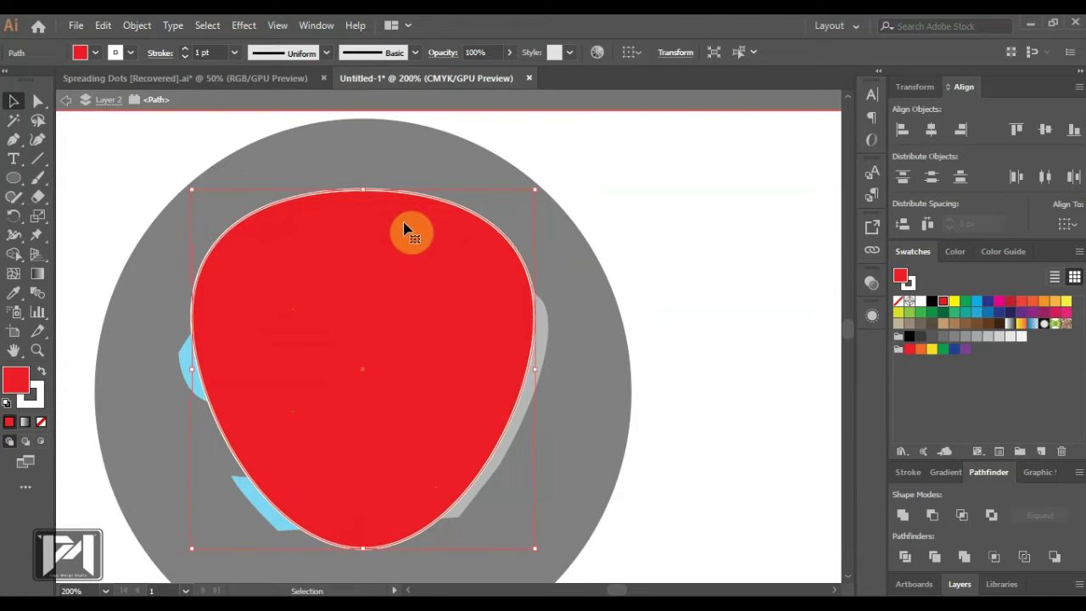
pyautogui.click(717, 284)
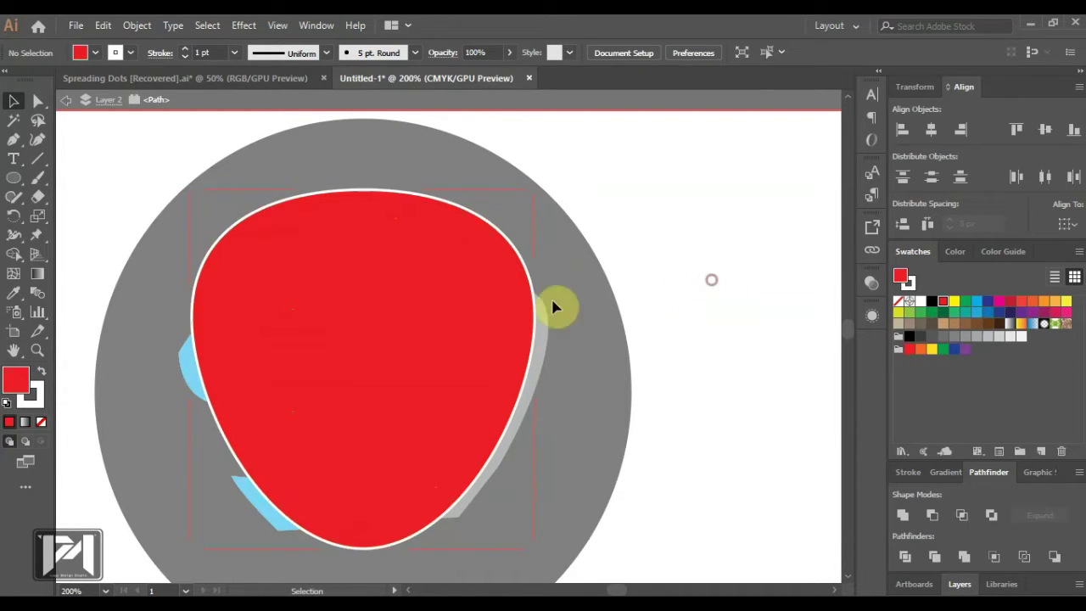
pyautogui.rightClick(490, 303)
pyautogui.moveTo(589, 515)
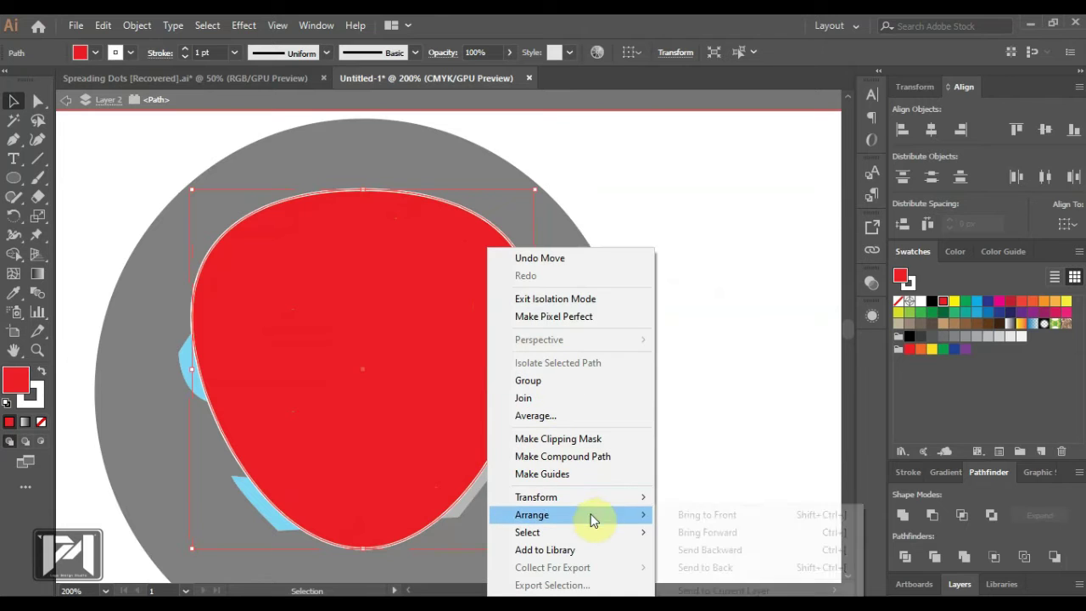
pyautogui.click(703, 551)
pyautogui.click(460, 301)
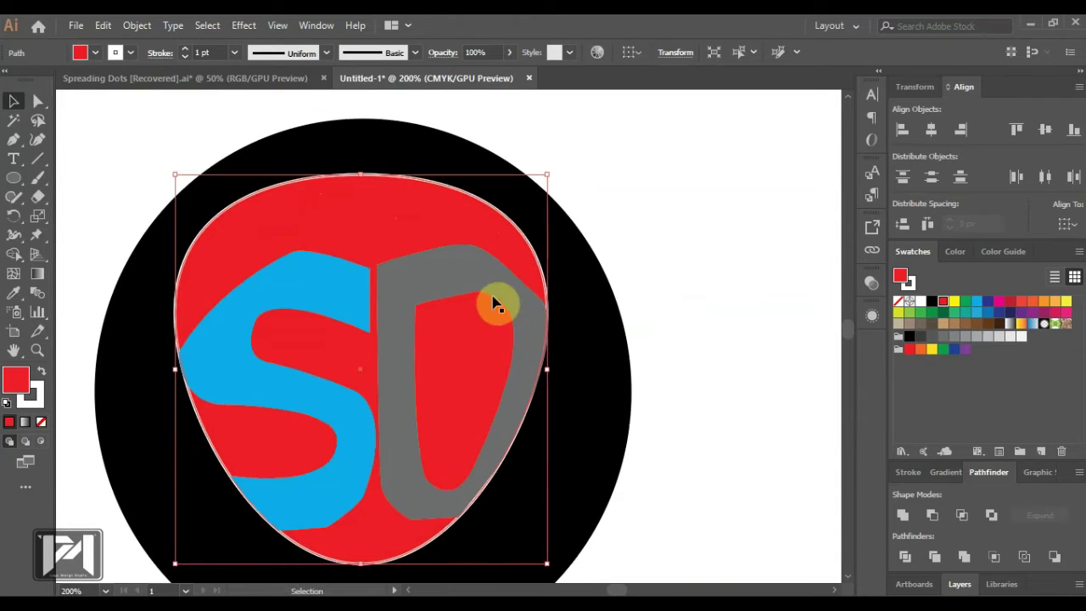
# - Scale the red shield down slightly about its center, nudge it a little to the right behind the SD lettering, and deselect it
pyautogui.moveTo(546, 562); pyautogui.dragTo(537, 552)
pyautogui.click(739, 435)
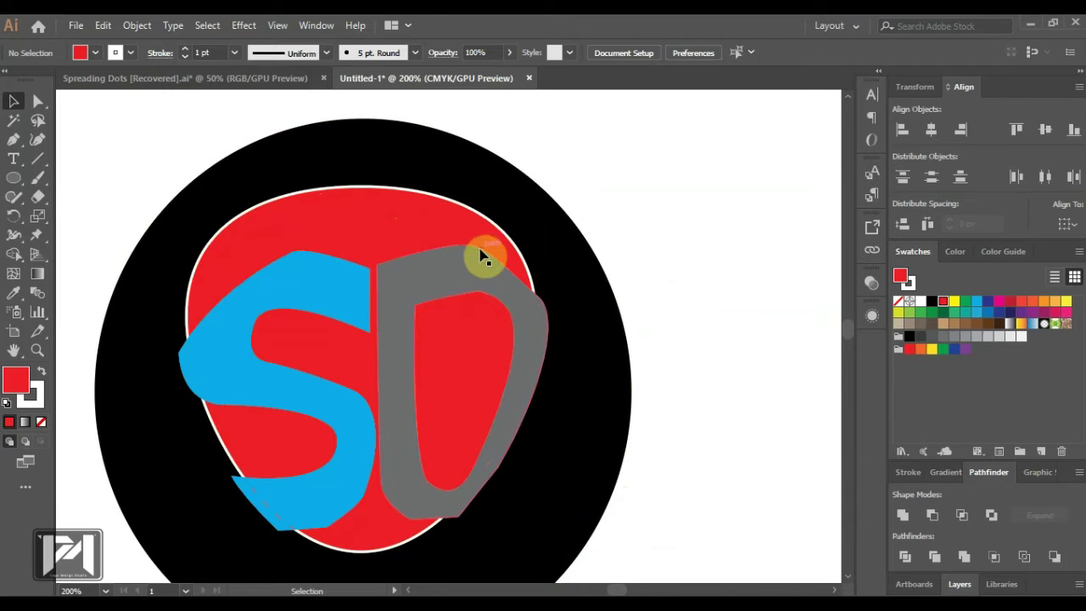
pyautogui.click(484, 244)
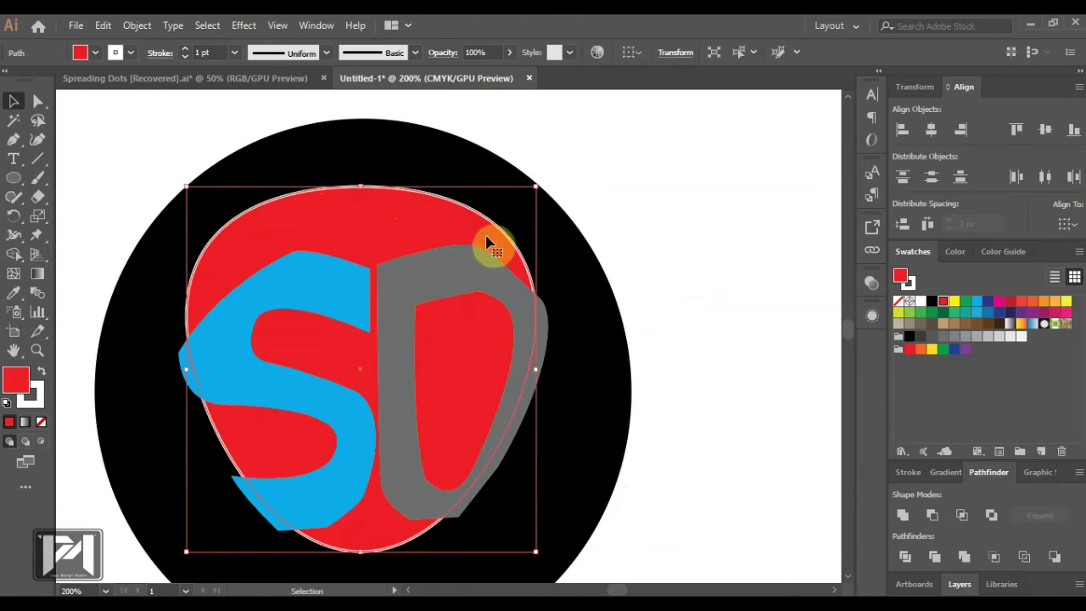
pyautogui.moveTo(487, 243); pyautogui.dragTo(489, 243)
pyautogui.click(739, 280)
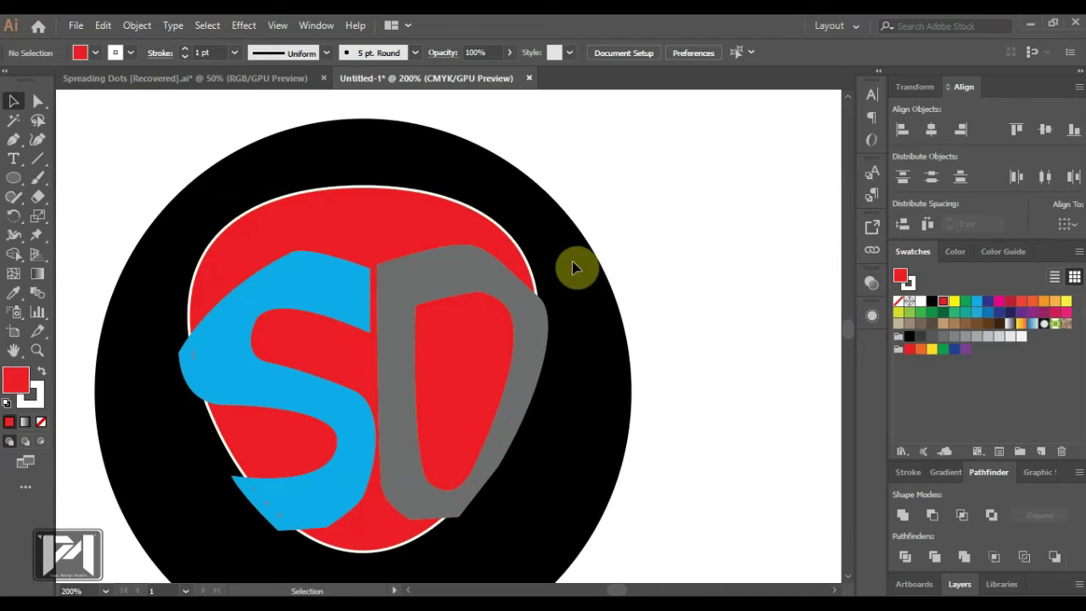
pyautogui.click(402, 303)
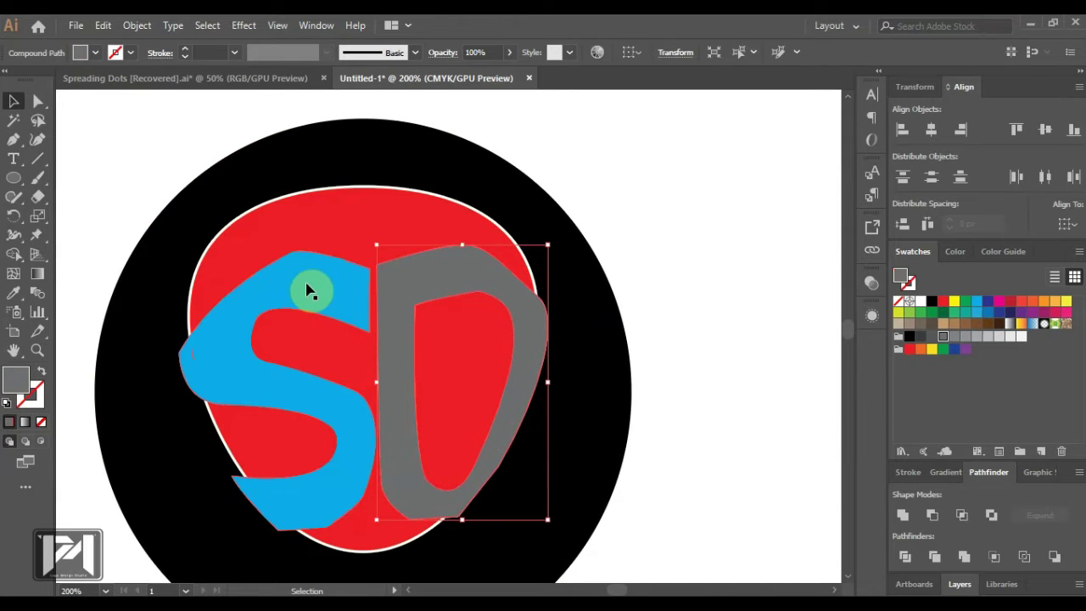
pyautogui.click(354, 213)
pyautogui.click(718, 206)
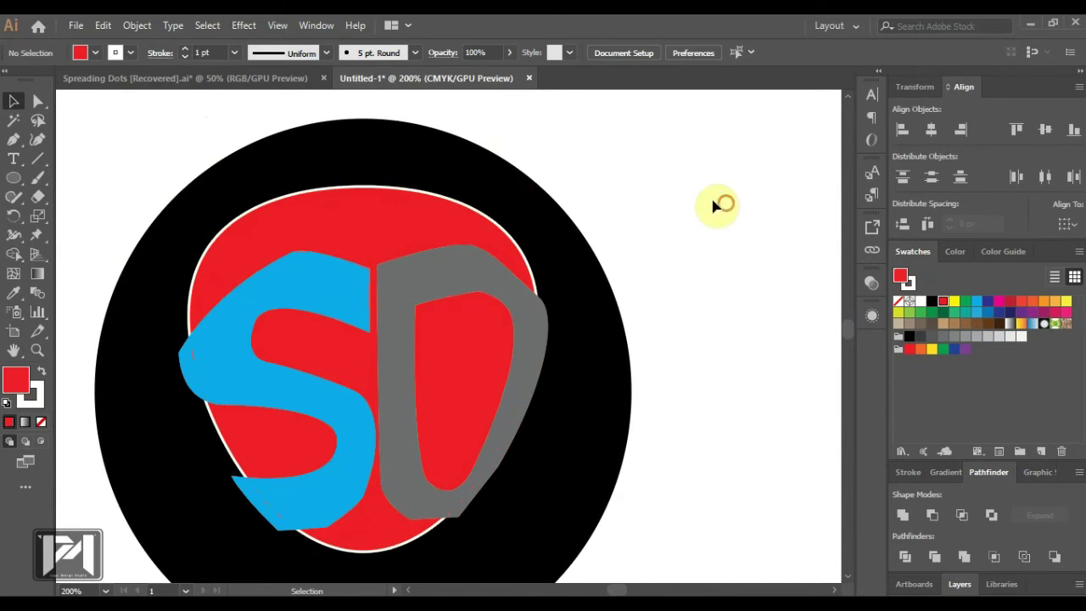
pyautogui.click(427, 210)
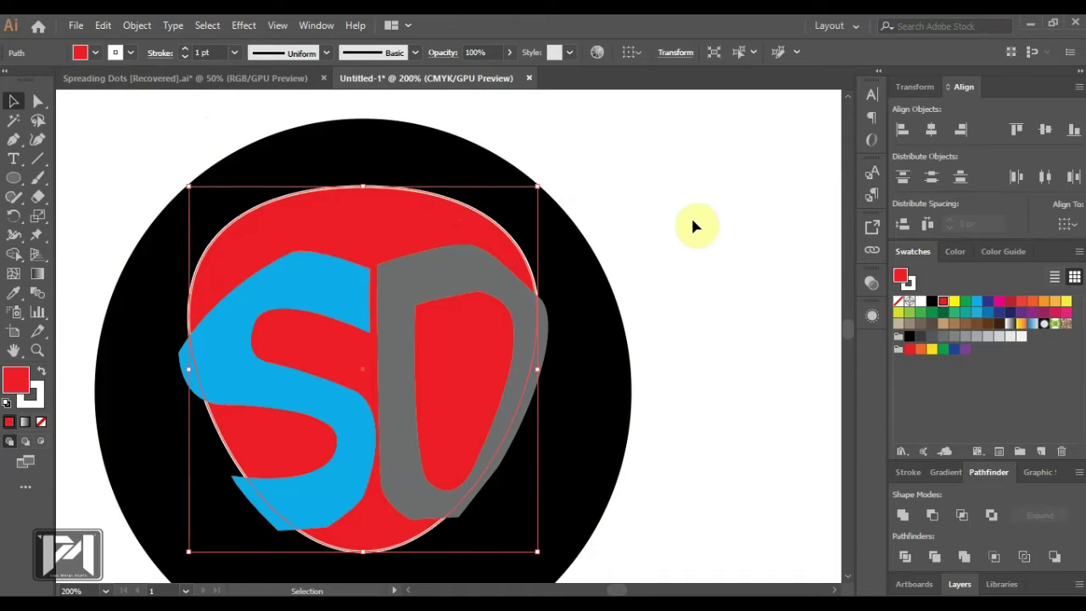
pyautogui.click(696, 226)
# - Move the black background circle down and narrow it from both sides around the SD lettering
pyautogui.hotkey('ctrl', '1')
pyautogui.click(531, 246)
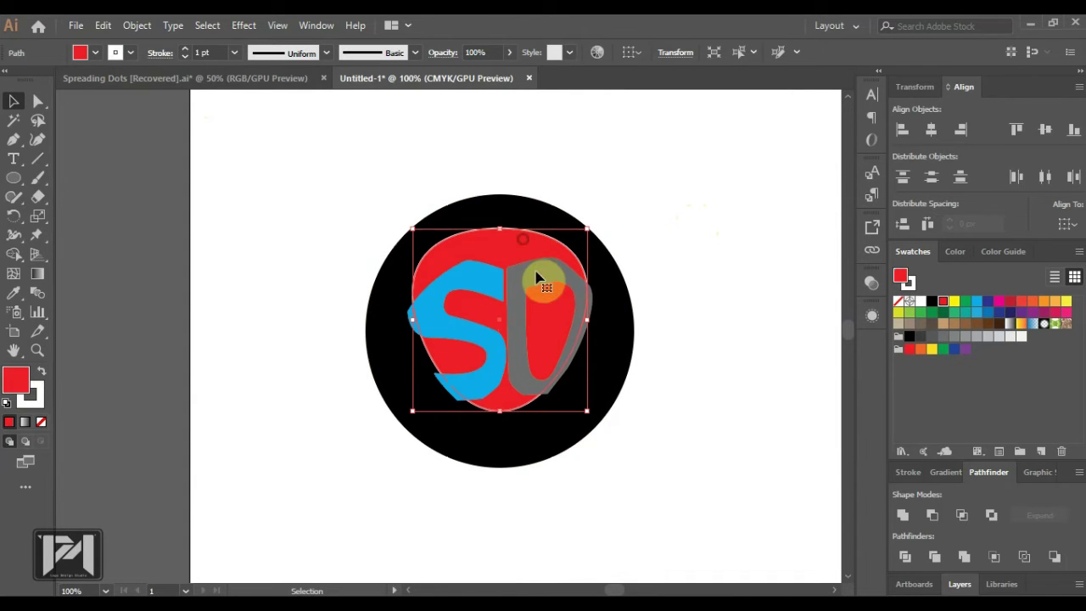
pyautogui.click(622, 293)
pyautogui.moveTo(621, 292); pyautogui.dragTo(619, 317)
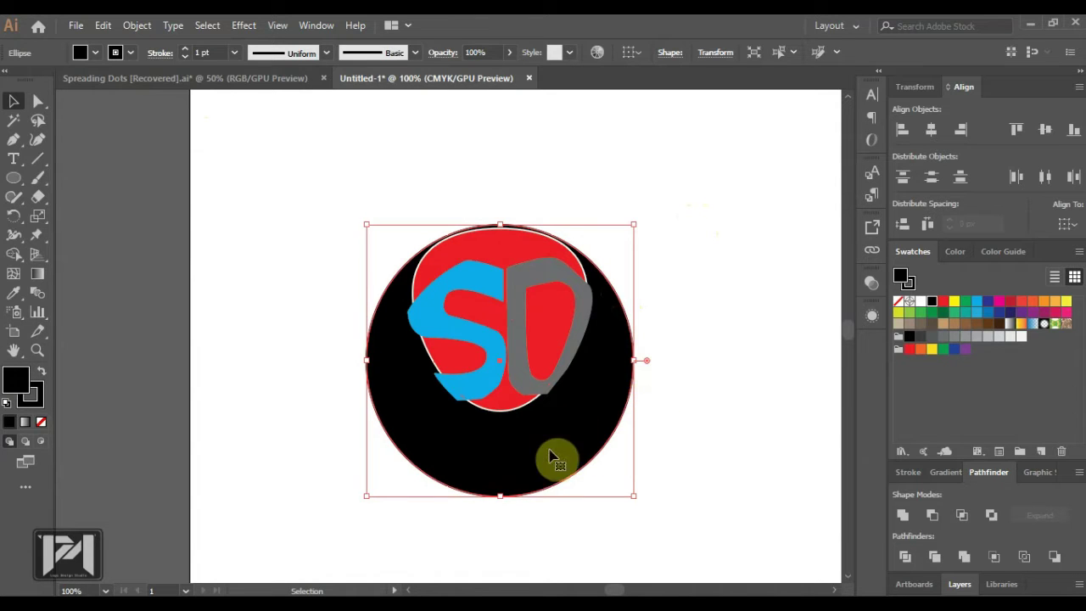
pyautogui.moveTo(636, 363); pyautogui.dragTo(619, 363)
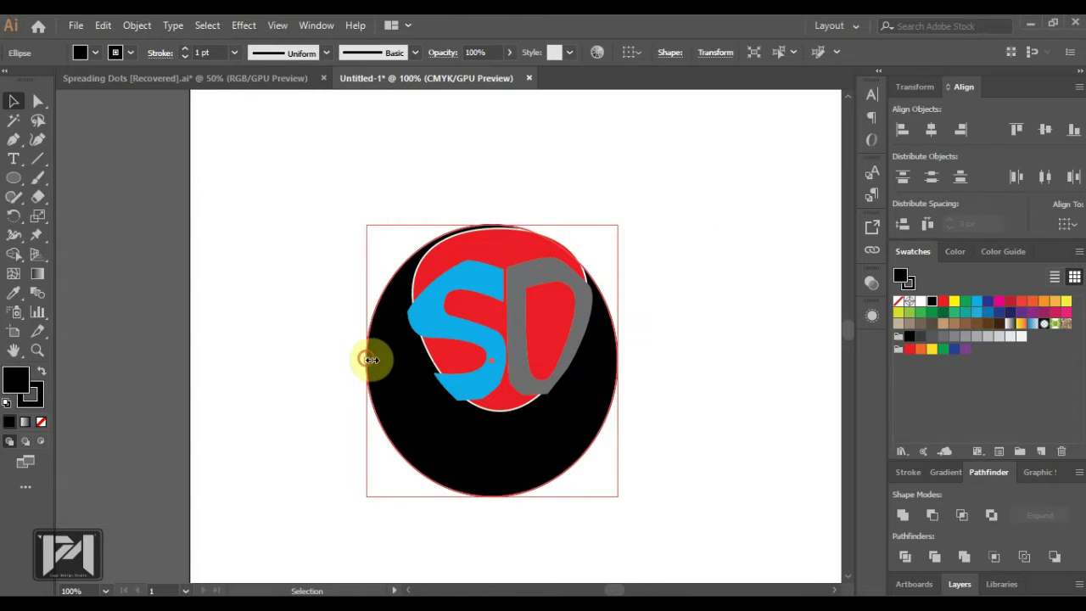
pyautogui.moveTo(367, 359); pyautogui.dragTo(383, 362)
# - Shift the black ellipse up and shorten it from its lower edge to a nearly round shape around the red shield
pyautogui.moveTo(582, 405); pyautogui.dragTo(585, 394)
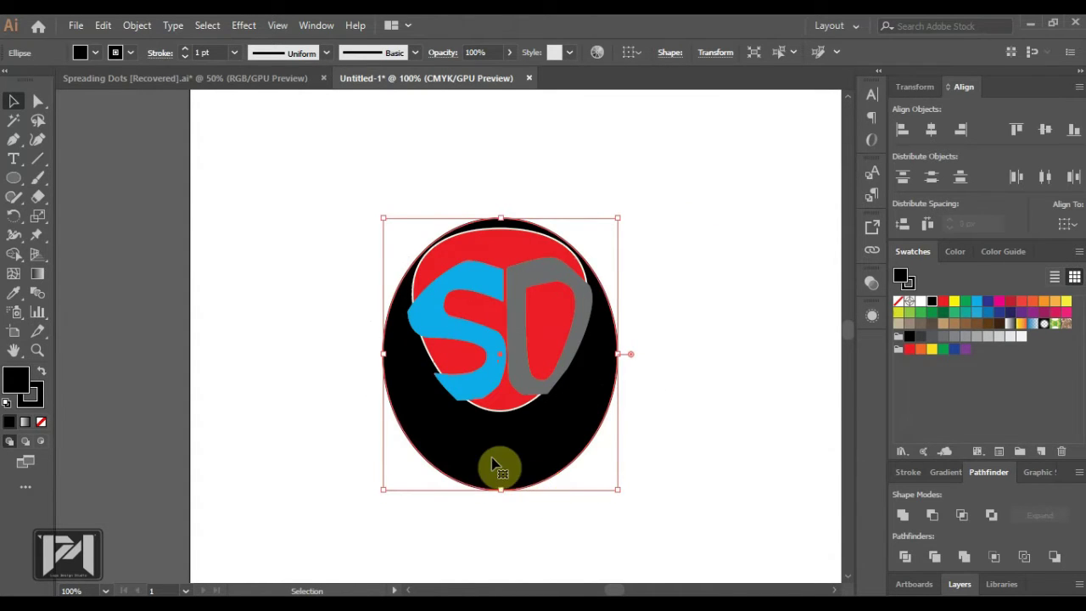
pyautogui.click(501, 496)
pyautogui.moveTo(500, 492); pyautogui.dragTo(500, 443)
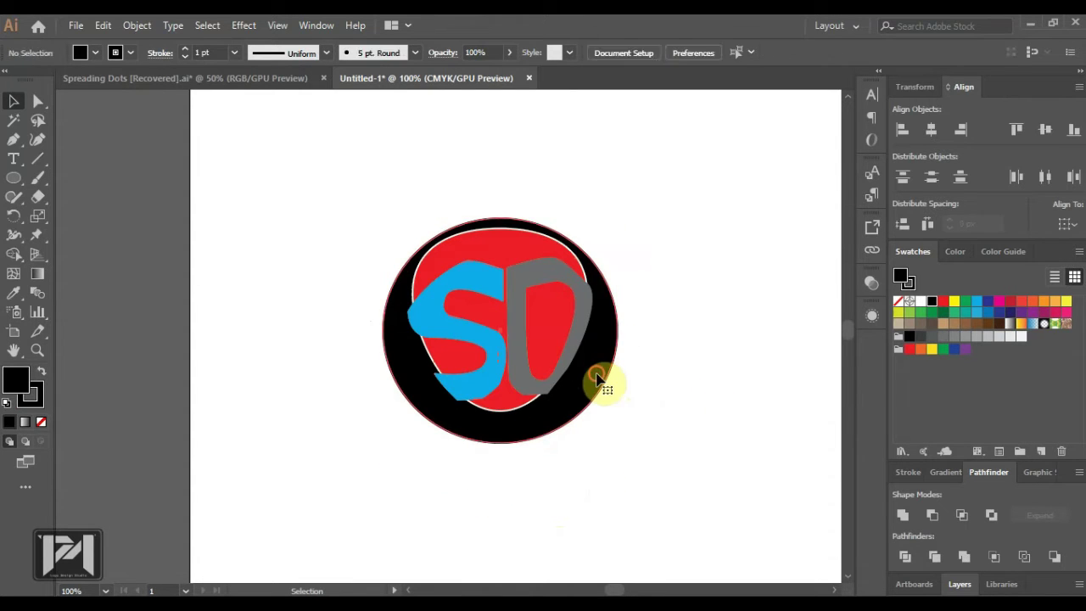
pyautogui.moveTo(601, 382); pyautogui.dragTo(598, 380)
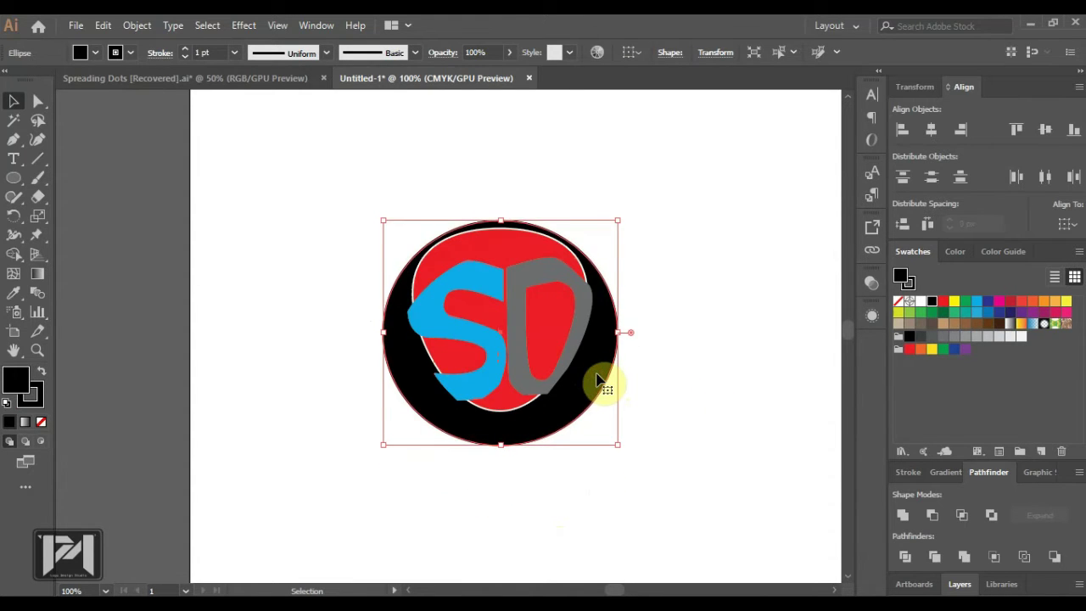
pyautogui.click(676, 368)
# - Apply a Multiply drop shadow to the S and D letters with 75% opacity, 7 px X and Y offsets and 5 px blur
pyautogui.click(528, 288)
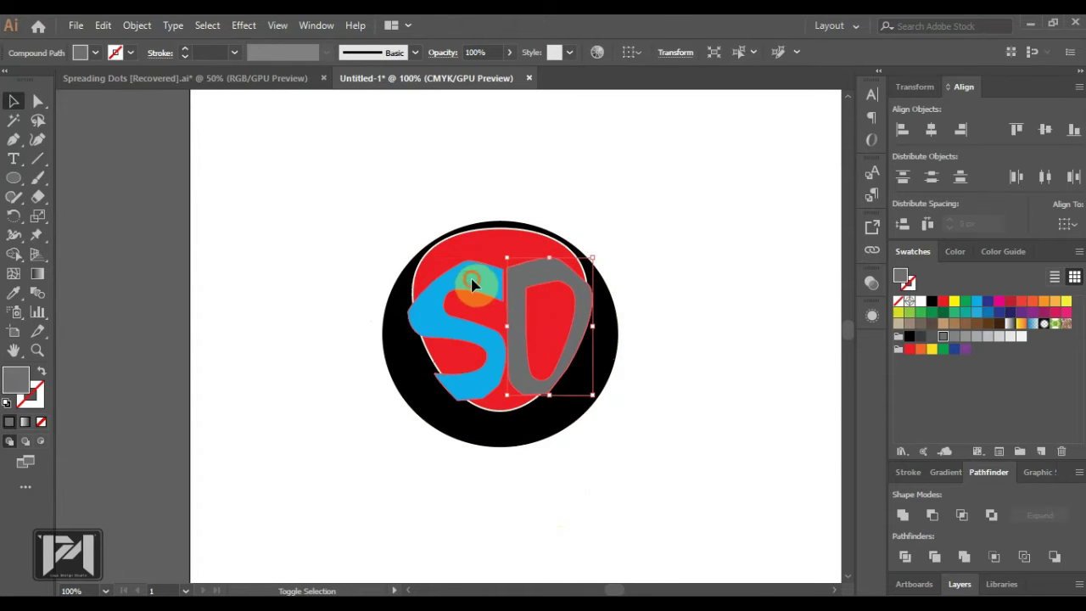
pyautogui.keyDown('shift'); pyautogui.click(473, 286); pyautogui.keyUp('shift')
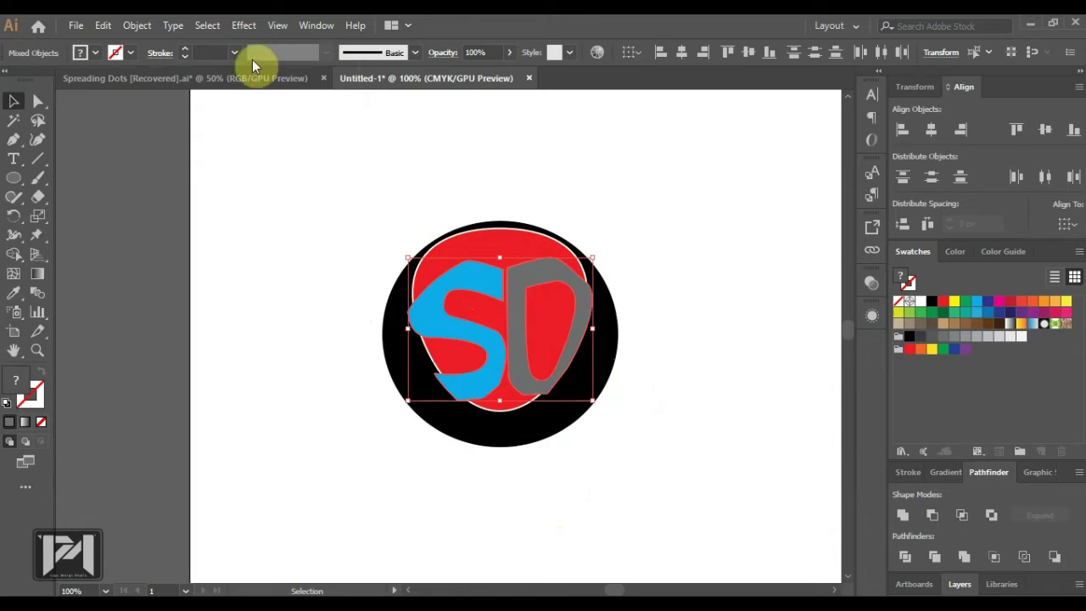
pyautogui.click(239, 26)
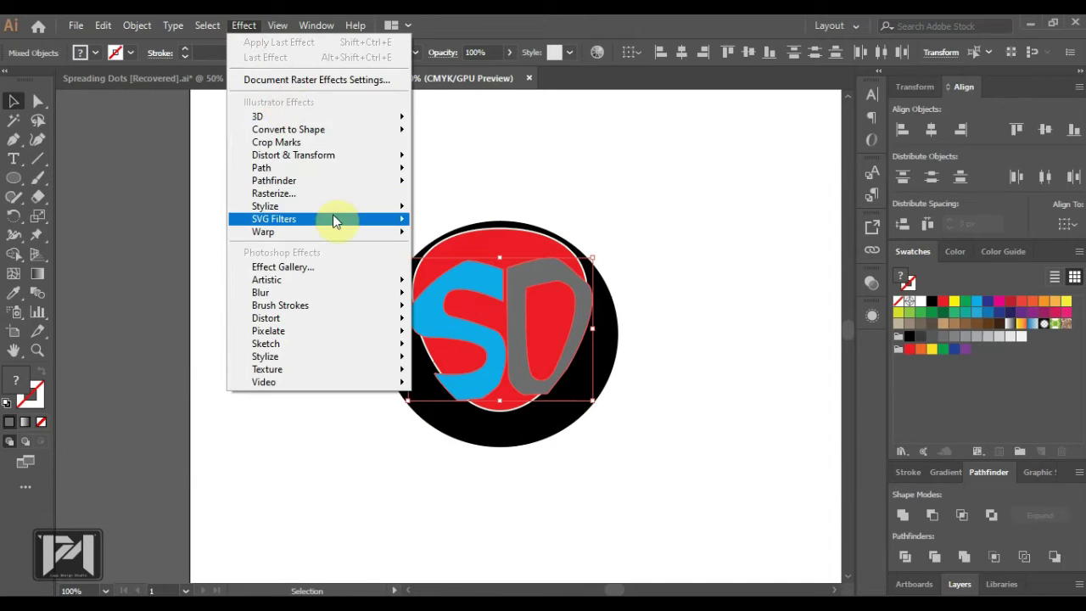
pyautogui.moveTo(342, 214)
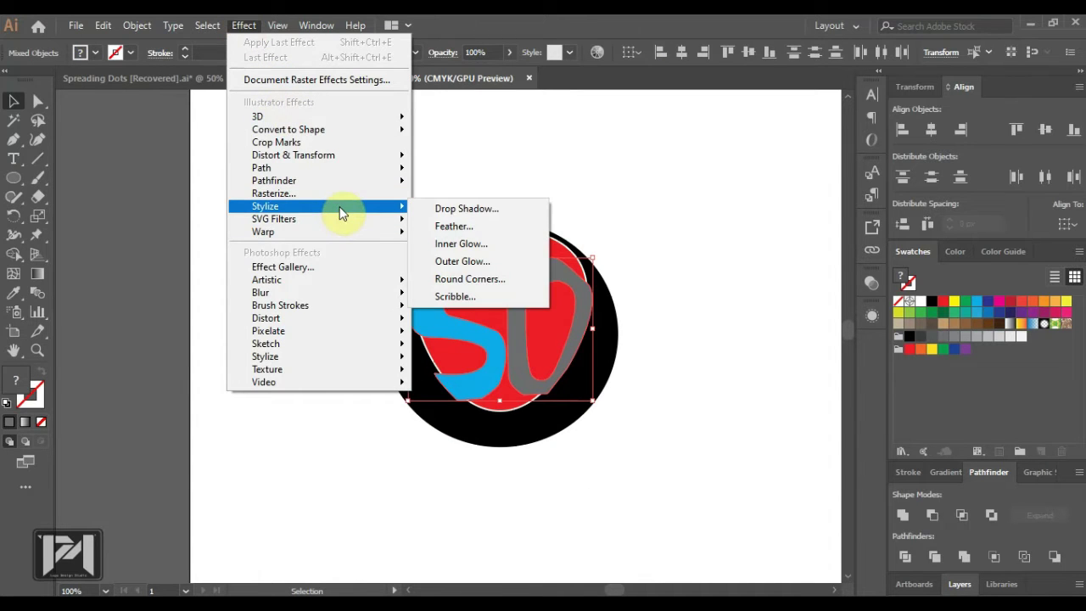
pyautogui.click(486, 211)
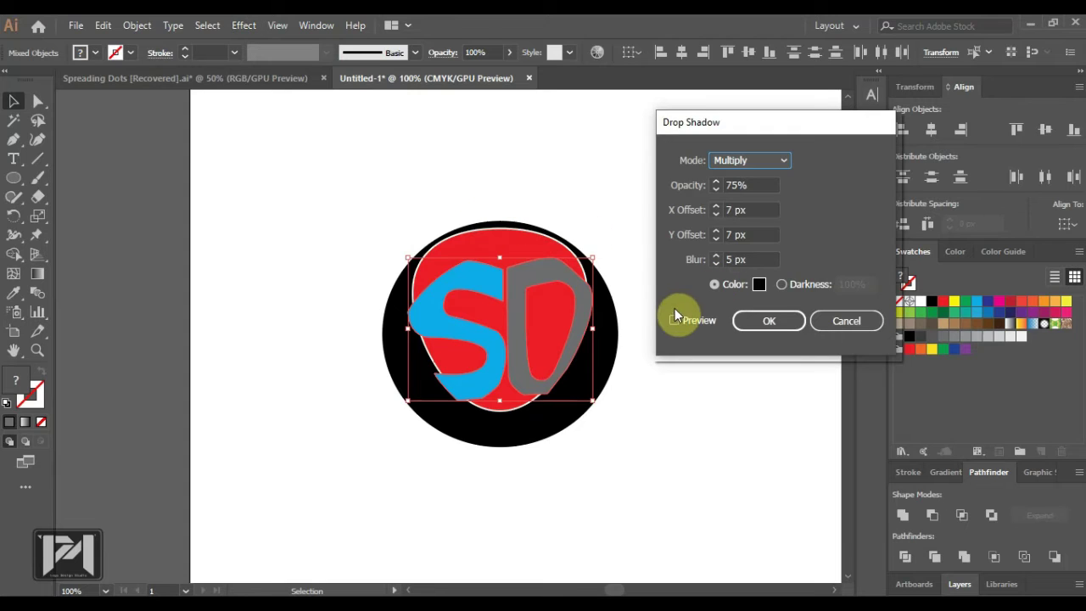
pyautogui.click(674, 320)
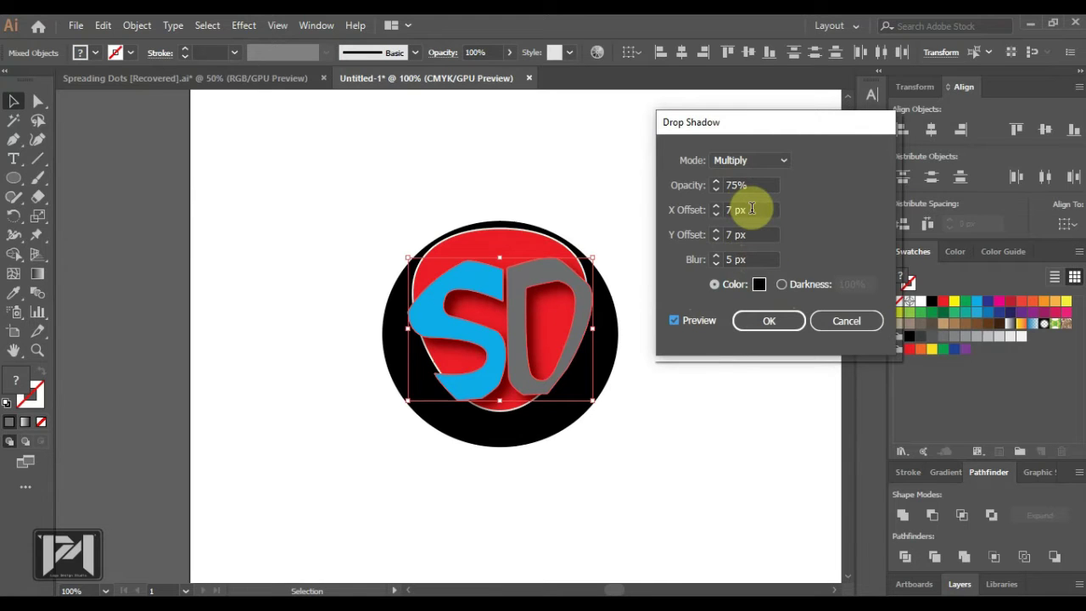
pyautogui.click(759, 323)
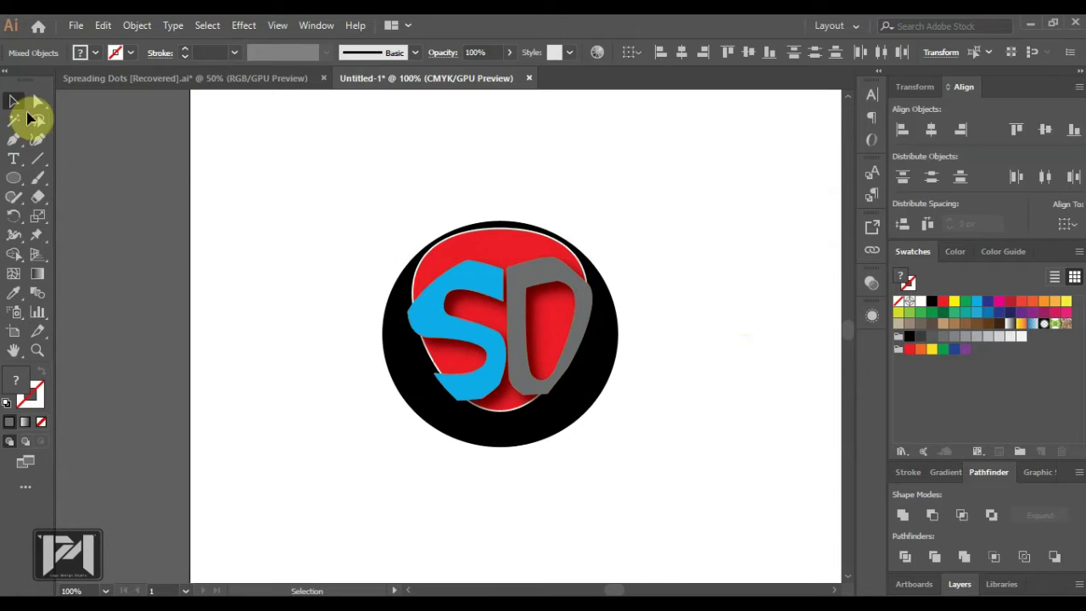
# - Move the whole badge about 155 px left and 86 px up on the artboard and deselect it
pyautogui.moveTo(293, 180); pyautogui.dragTo(718, 536)
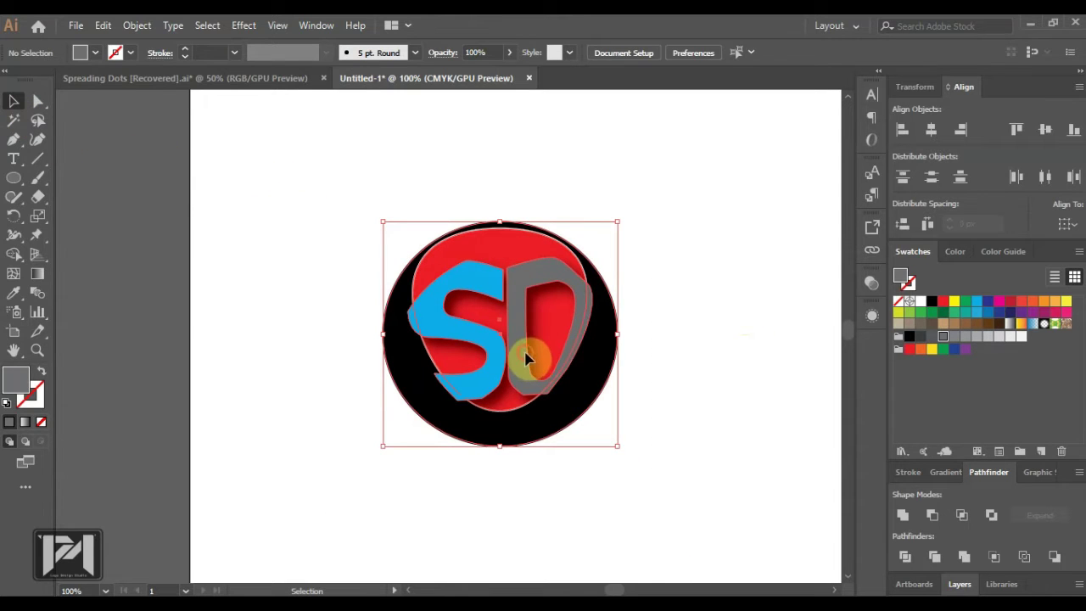
pyautogui.moveTo(488, 338); pyautogui.dragTo(357, 264)
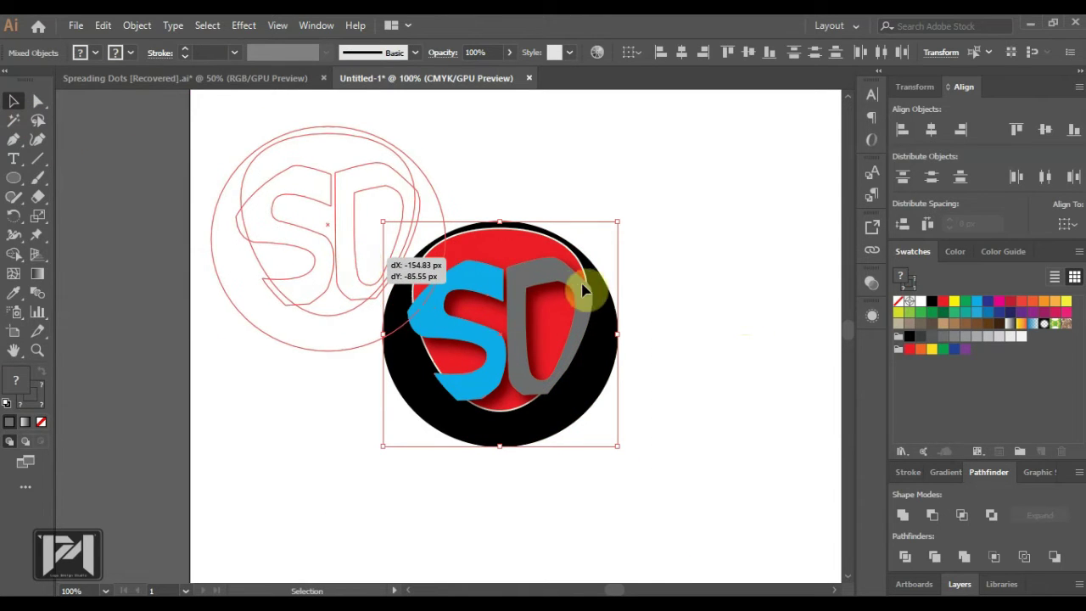
pyautogui.click(605, 277)
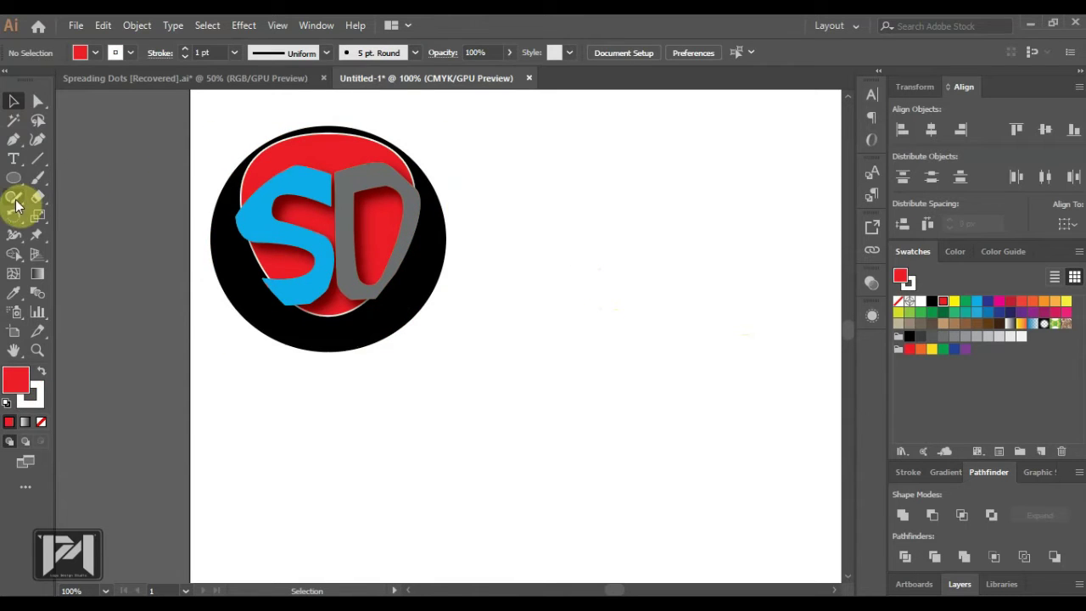
# - Add the text "SPREADING DOTS" to the right of the badge, switching the input language to English (United States)
pyautogui.click(18, 161)
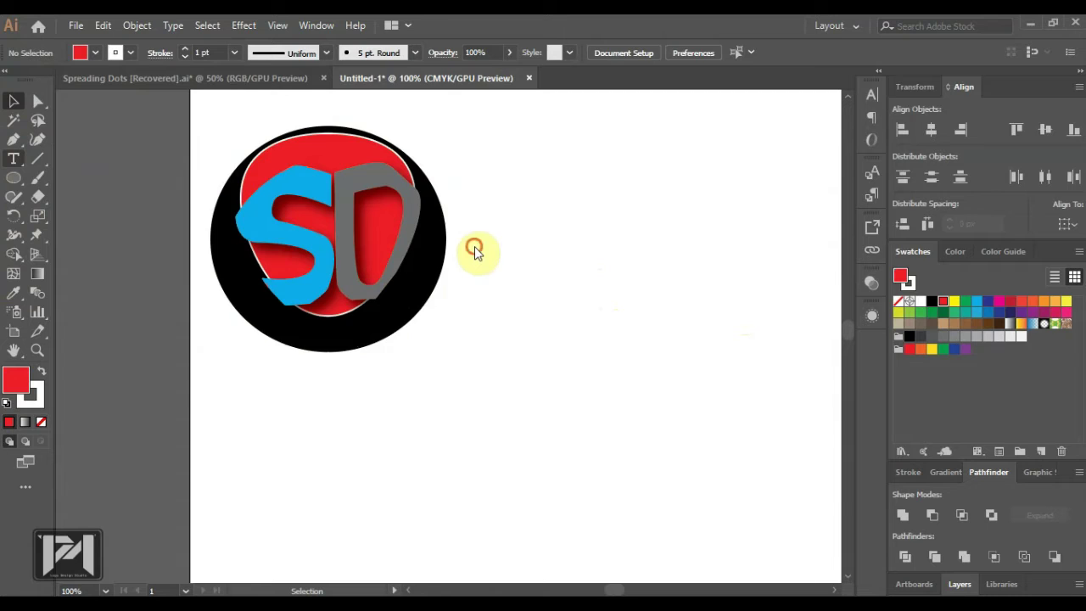
pyautogui.click(475, 246)
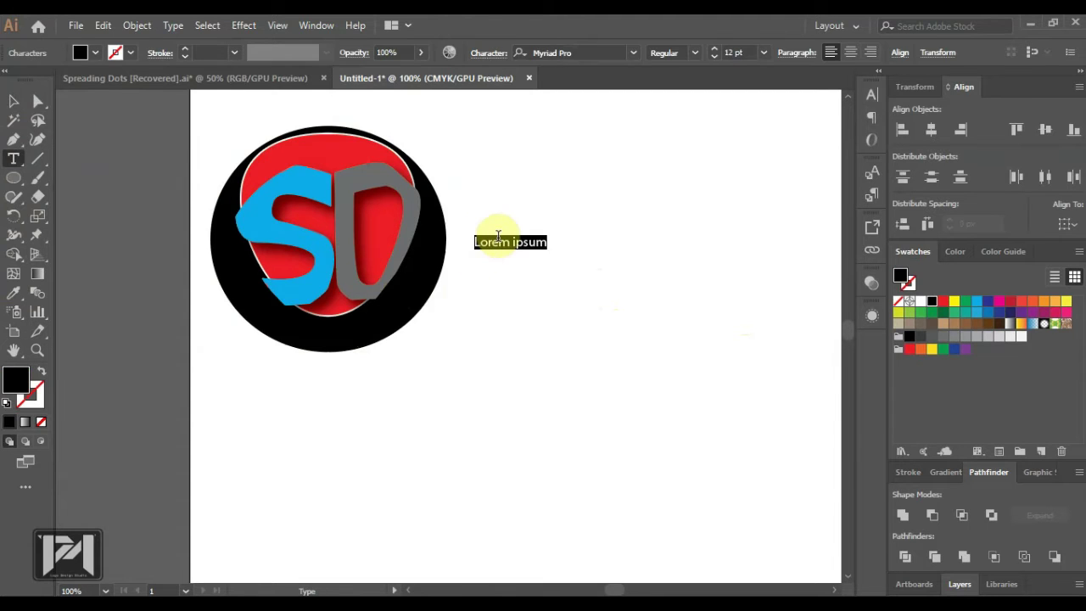
pyautogui.write('SPRE')
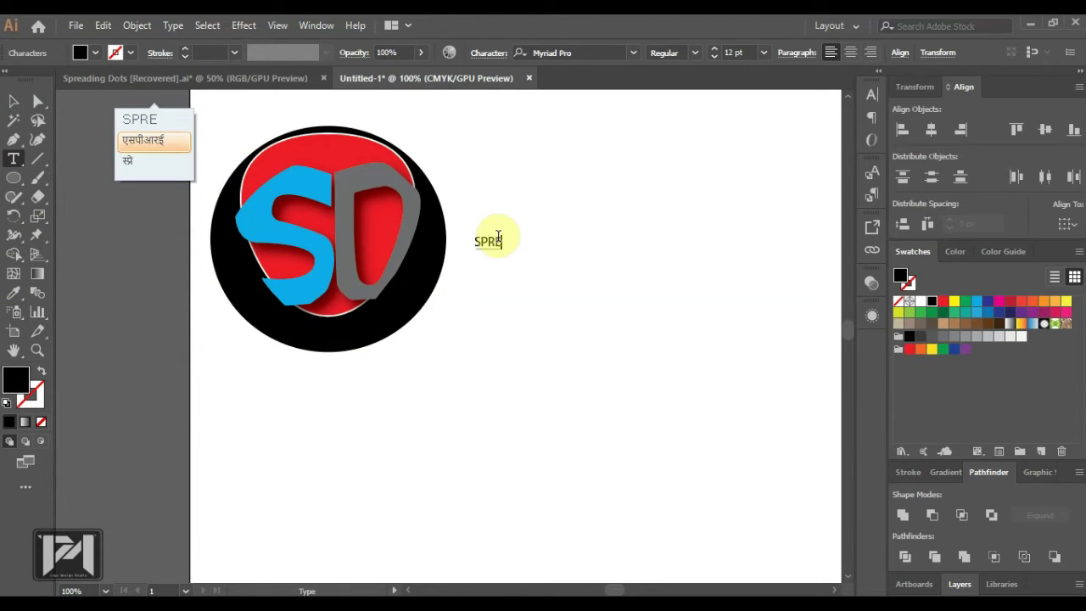
pyautogui.write('ADING')
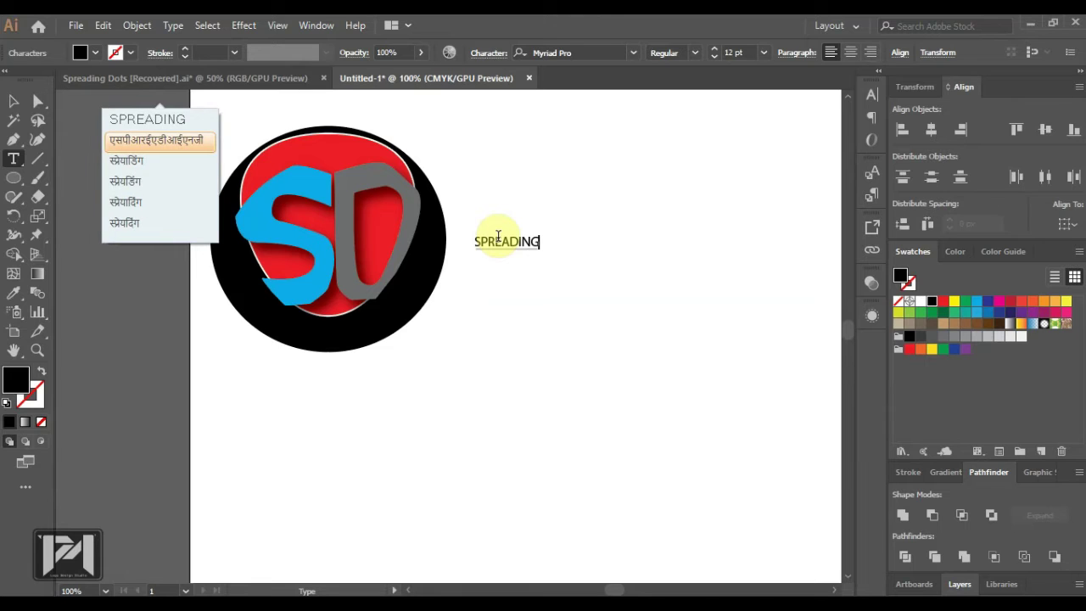
pyautogui.click(170, 127)
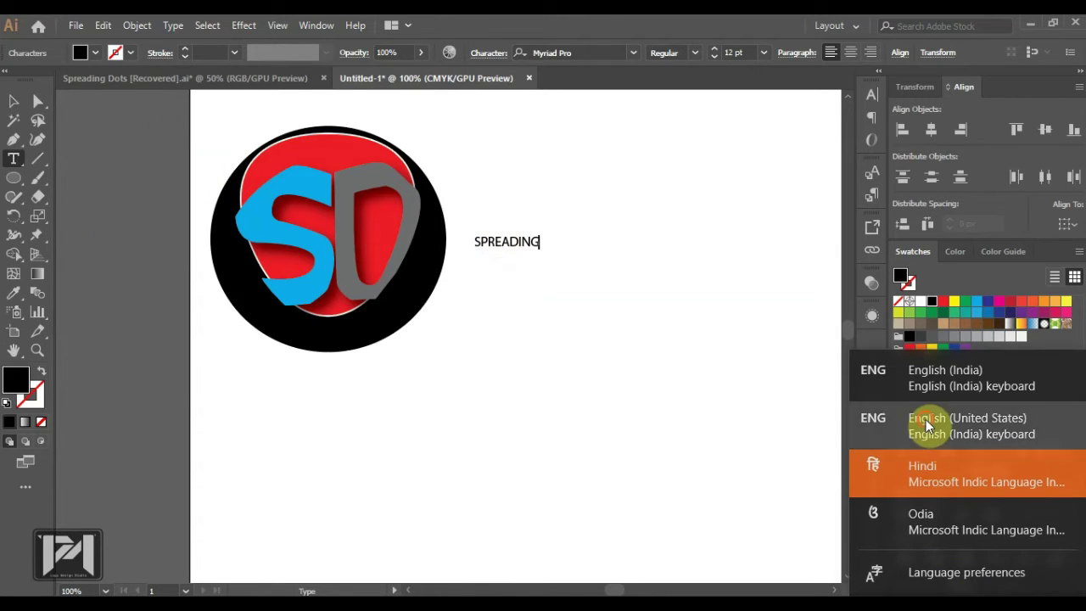
pyautogui.click(927, 426)
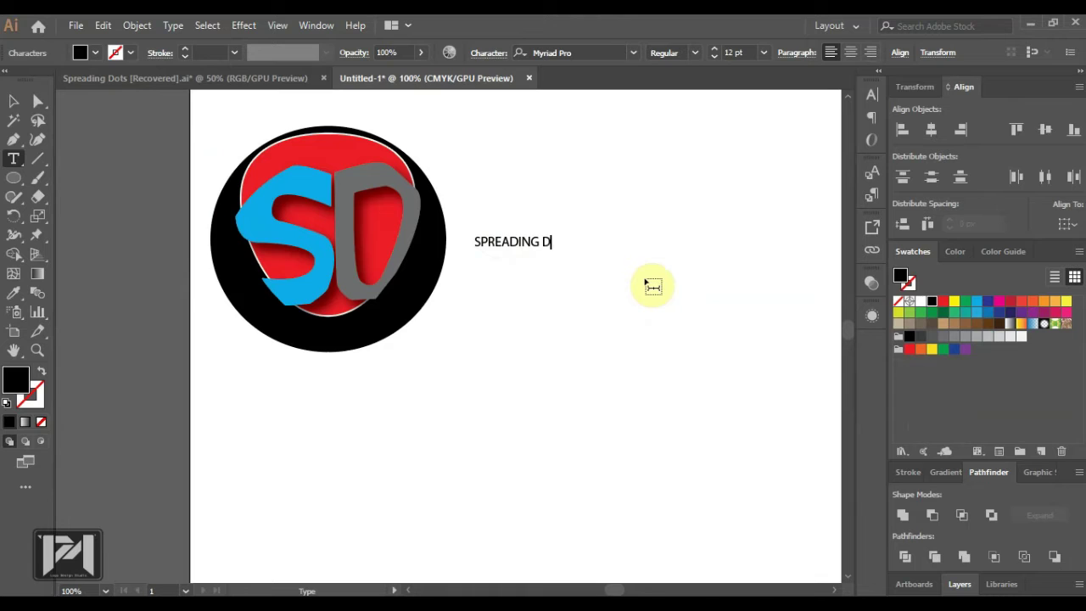
# - Set the whole SPREADING DOTS text in the Kenyan Coffee font and finish text editing
pyautogui.hotkey('ctrl', 'a')
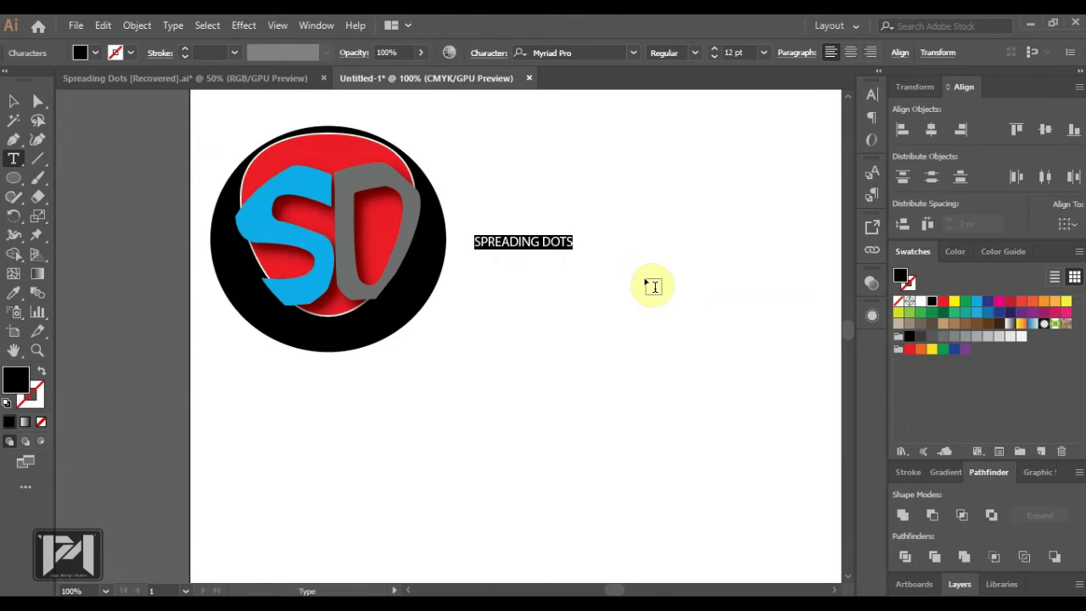
pyautogui.click(635, 53)
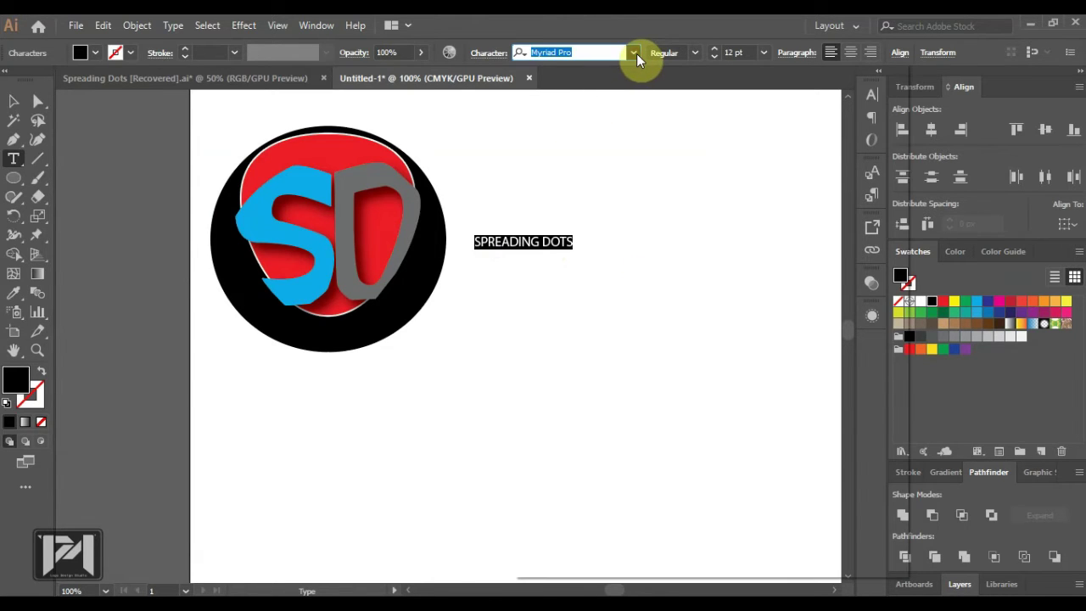
pyautogui.click(637, 53)
pyautogui.click(660, 153)
pyautogui.press('Escape')
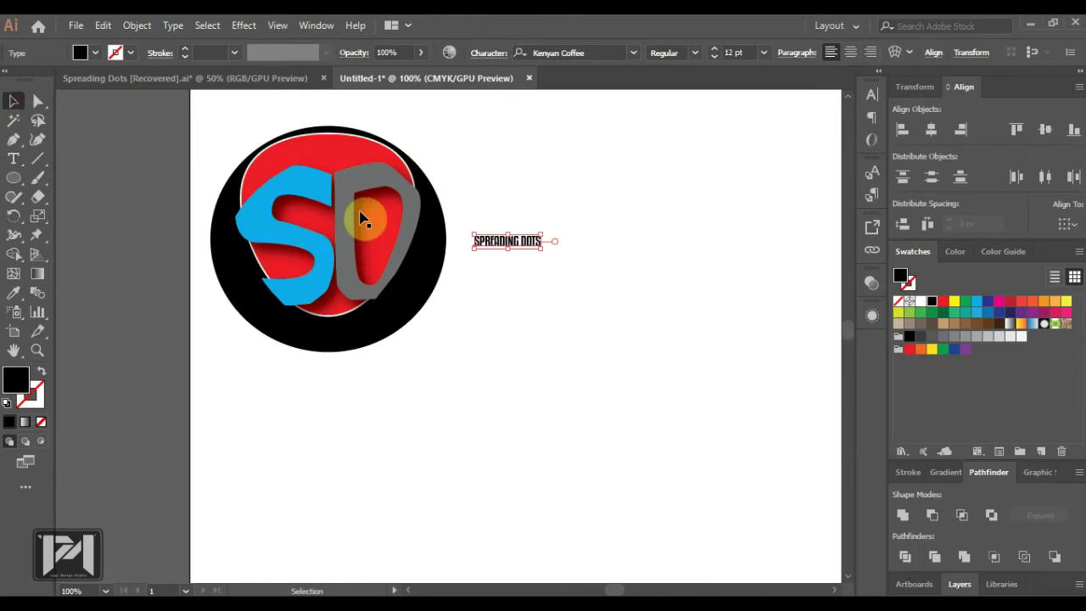
# - Place the SPREADING DOTS text at the top of the red shield above the SD letters and scale it to about 19 pt
pyautogui.moveTo(543, 251); pyautogui.dragTo(329, 159)
pyautogui.scroll(4, 288, 131)
pyautogui.moveTo(440, 208); pyautogui.dragTo(435, 221)
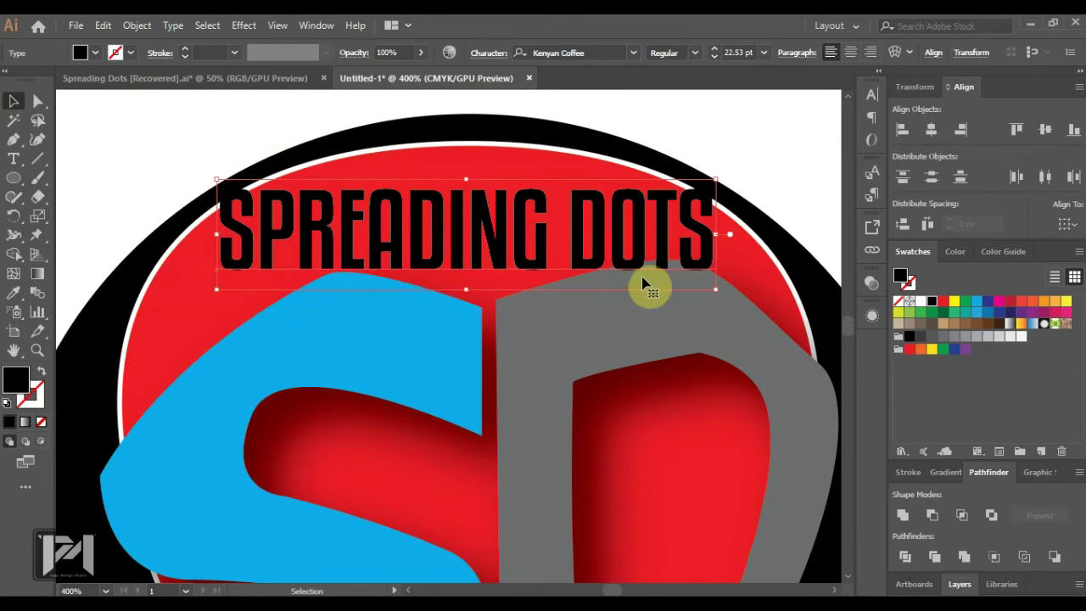
pyautogui.moveTo(715, 291); pyautogui.dragTo(708, 283)
pyautogui.moveTo(632, 239); pyautogui.dragTo(632, 229)
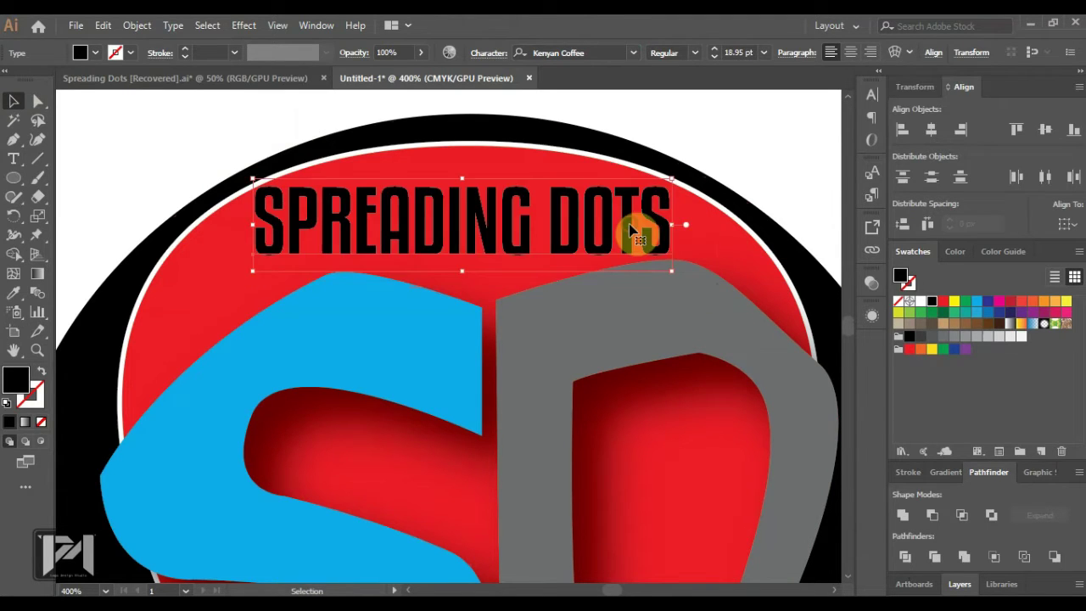
# - Fill the SPREADING DOTS text with white and deselect it
pyautogui.click(921, 300)
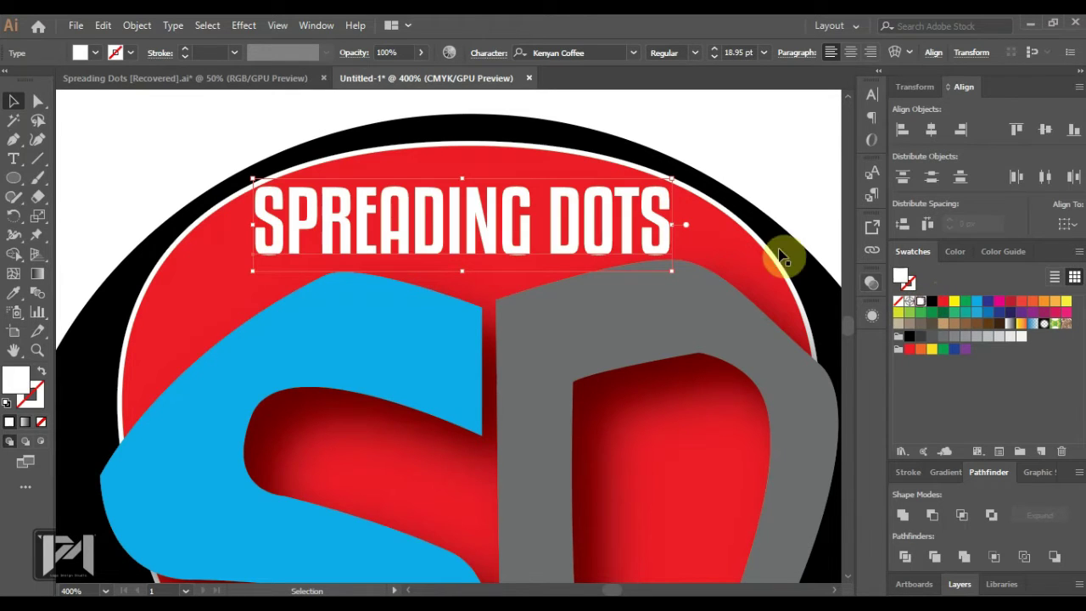
pyautogui.click(704, 162)
pyautogui.scroll(-2, 502, 168)
pyautogui.scroll(-2, 503, 172)
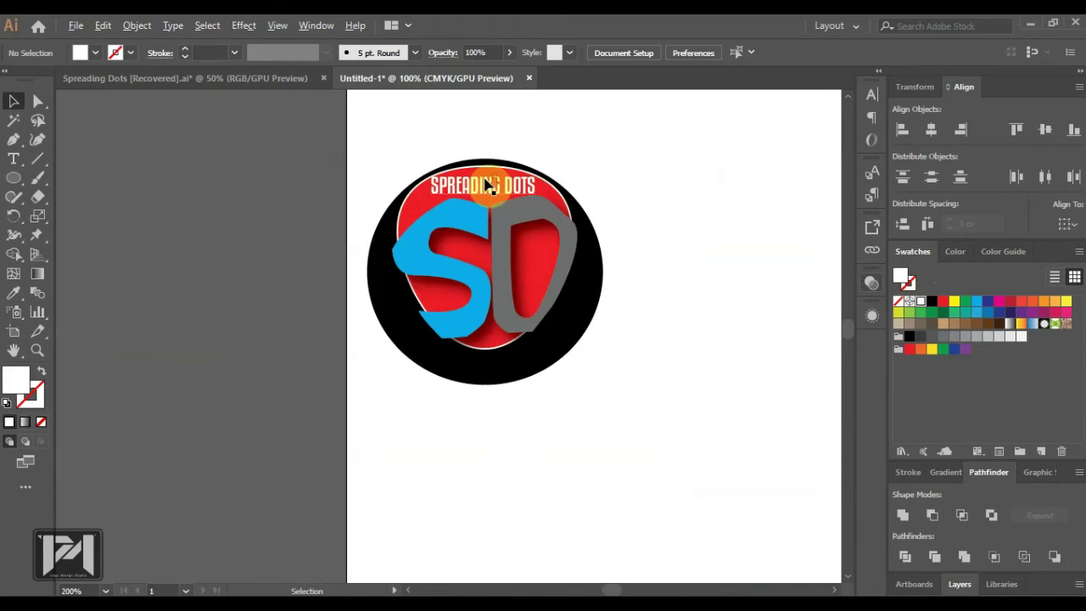
# - Raise the two bottom anchor points of the blue S by about 4 px
pyautogui.scroll(3, 558, 321)
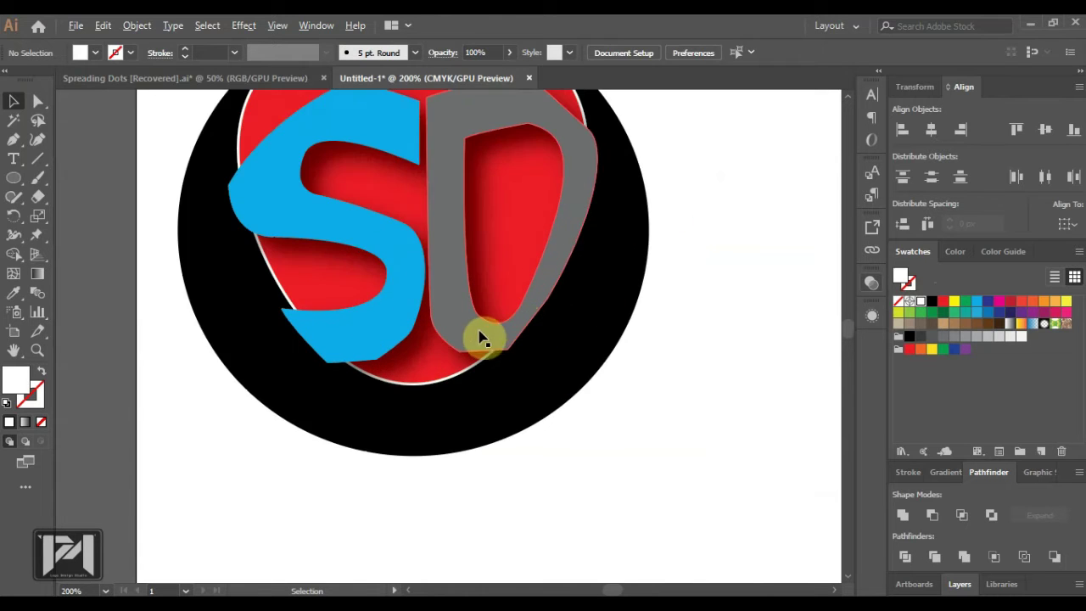
pyautogui.click(359, 359)
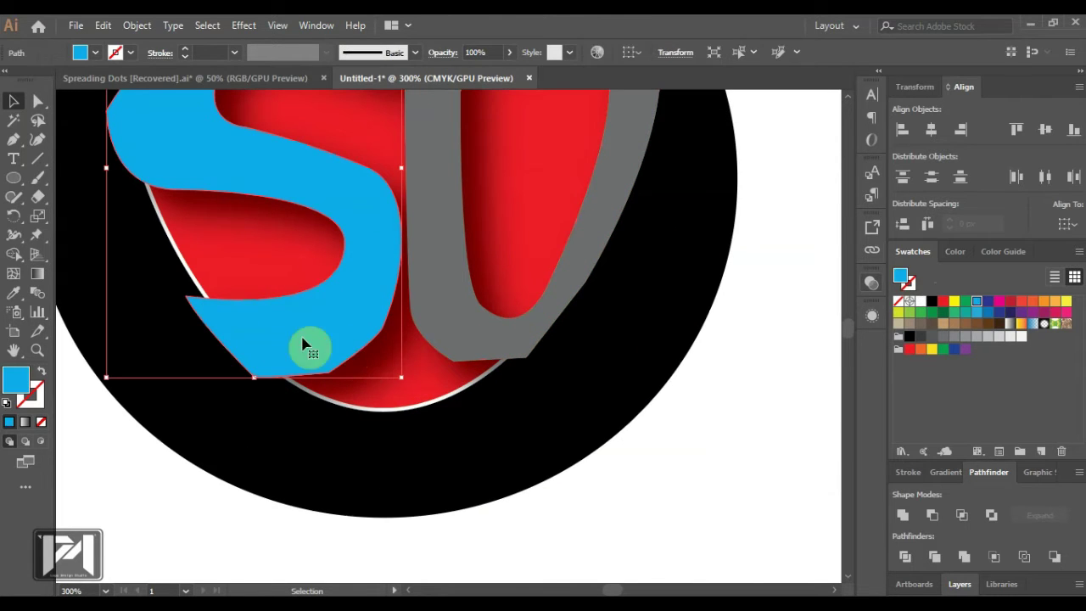
pyautogui.click(37, 101)
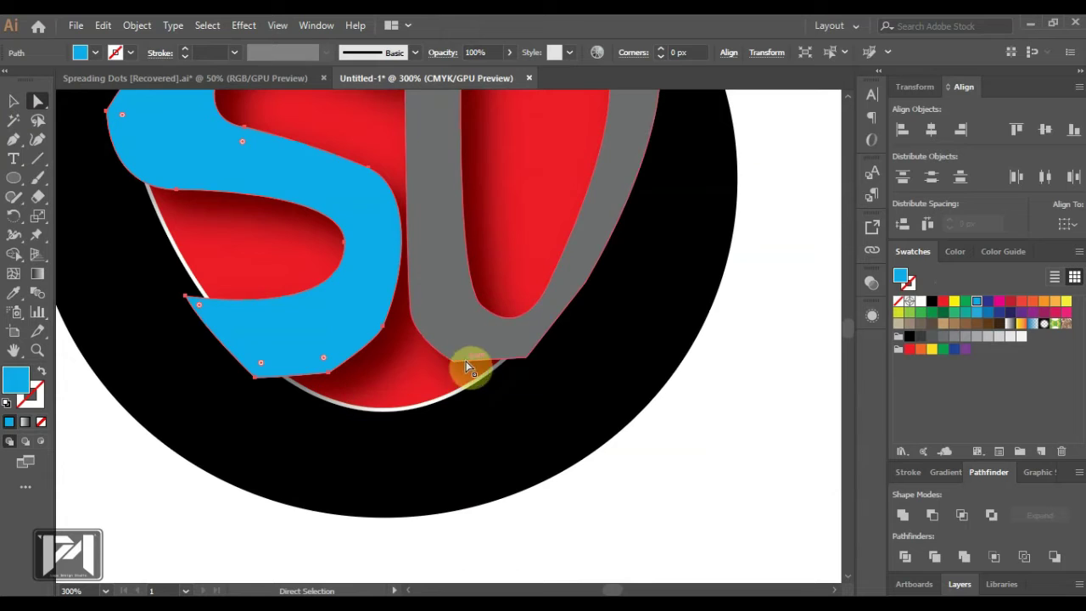
pyautogui.click(327, 371)
pyautogui.click(259, 383)
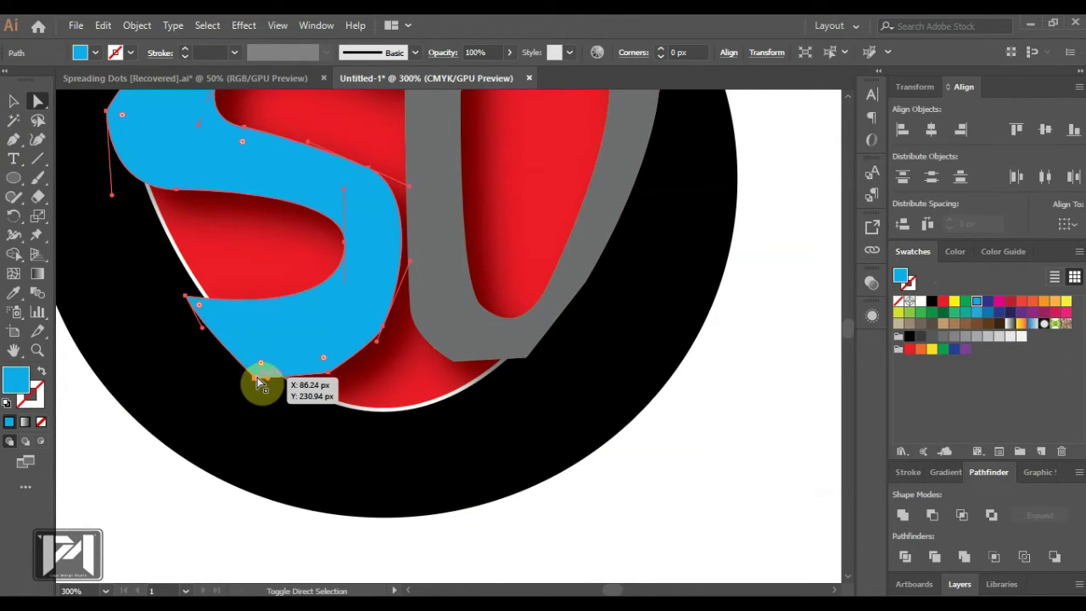
pyautogui.moveTo(255, 377)
pyautogui.mouseDown()
pyautogui.moveTo(376, 400)
pyautogui.moveTo(273, 379)
pyautogui.mouseUp()
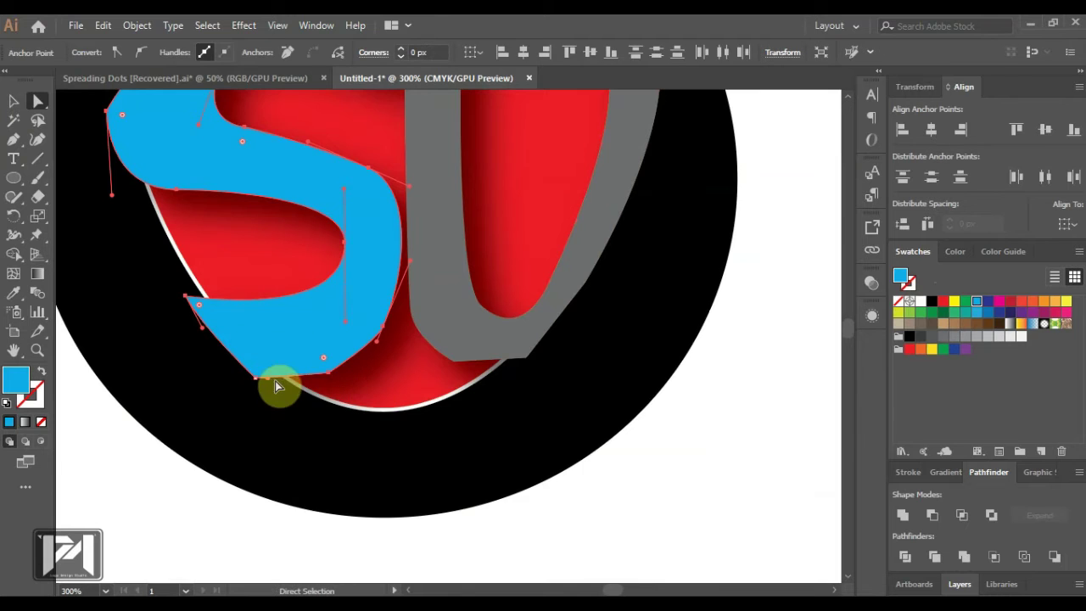
pyautogui.click(335, 342)
pyautogui.click(329, 372)
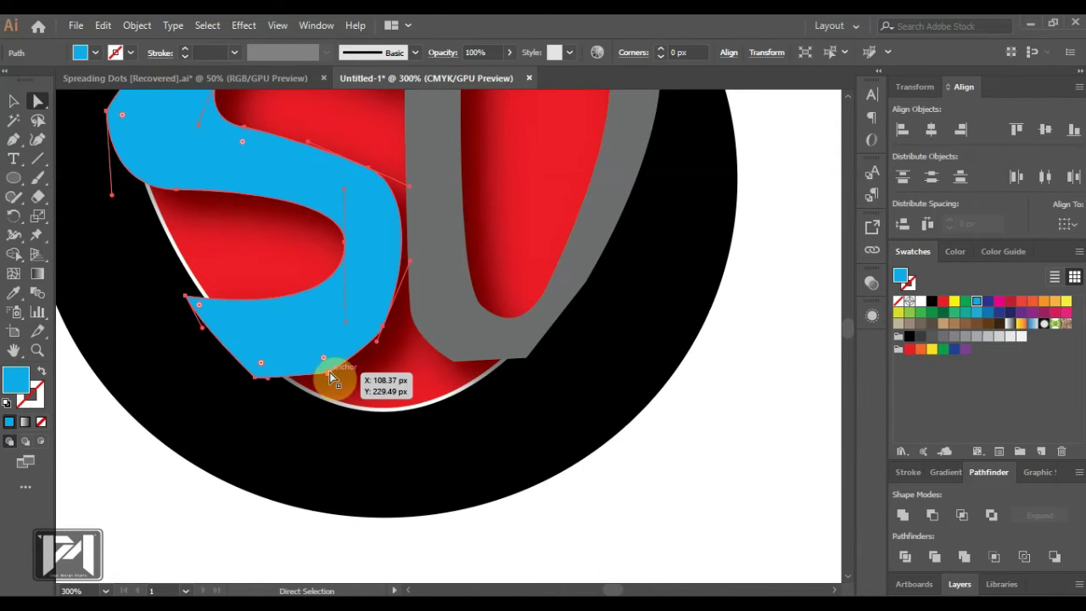
pyautogui.keyDown('shift'); pyautogui.click(255, 379); pyautogui.keyUp('shift')
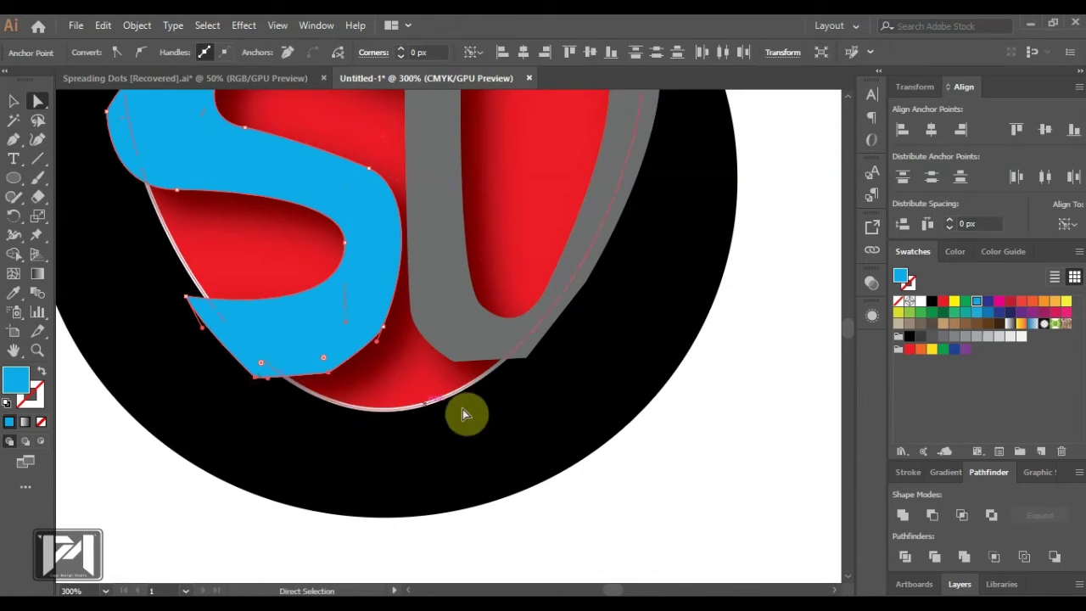
pyautogui.press('Up')
pyautogui.press('Up')
pyautogui.press('Up')
pyautogui.press('Up')
pyautogui.press('Up')
pyautogui.press('Up')
pyautogui.press('Up')
pyautogui.press('Up')
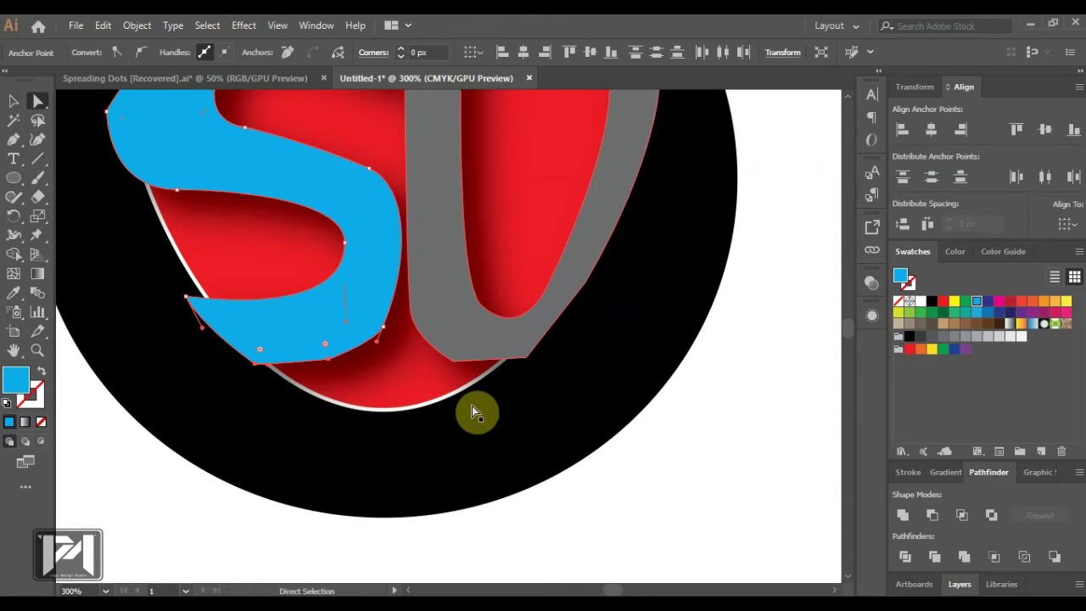
# - Shift the bottom edge of the blue S slightly right, adjust the curve at its lower right and deselect it
pyautogui.moveTo(322, 353); pyautogui.dragTo(331, 362)
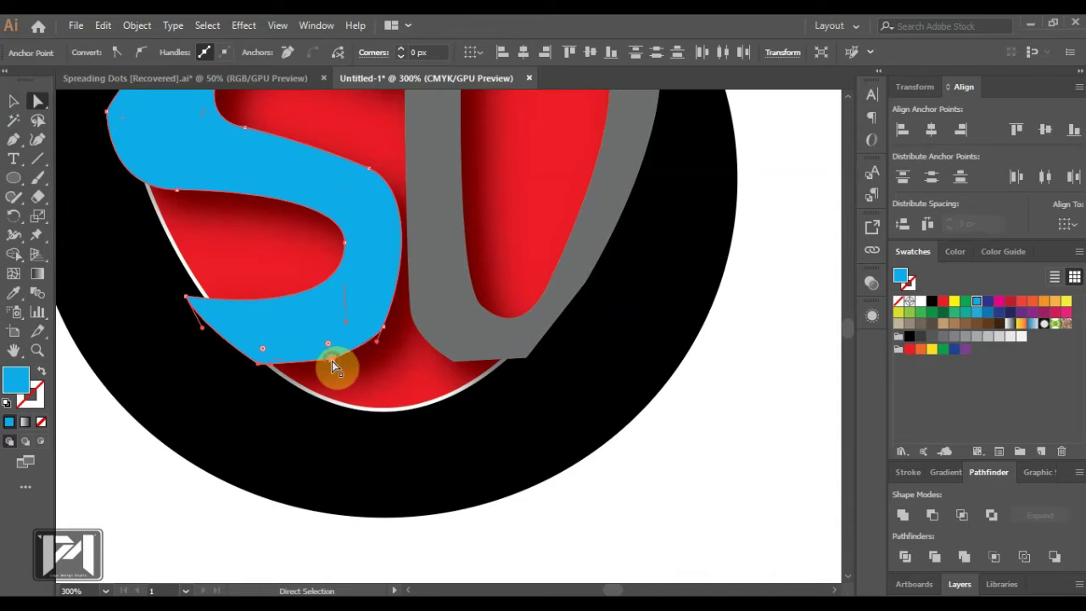
pyautogui.moveTo(384, 338); pyautogui.dragTo(387, 311)
pyautogui.click(755, 331)
pyautogui.scroll(-1, 420, 332)
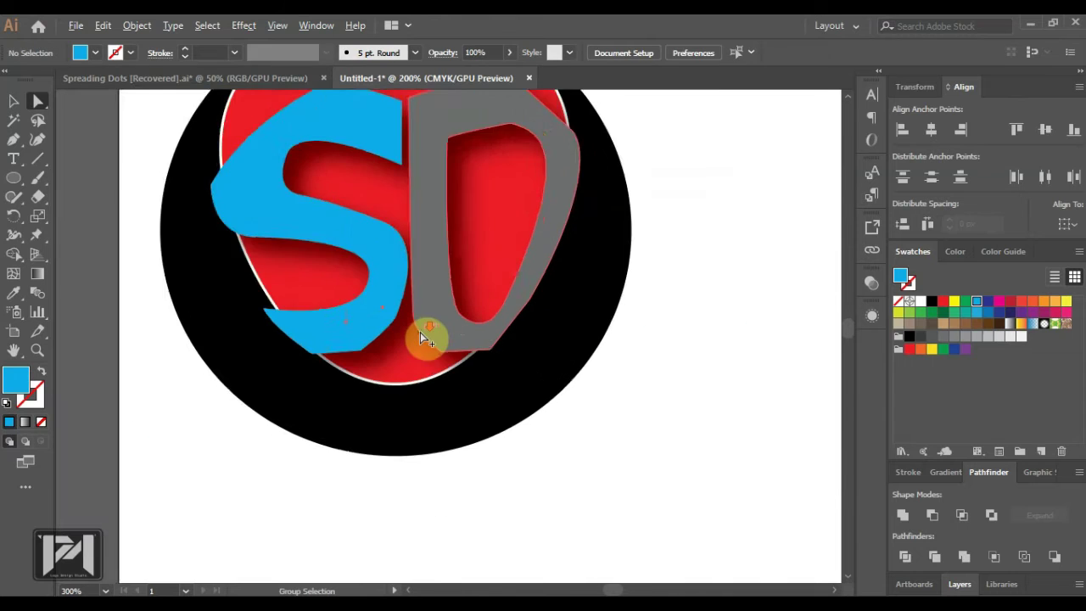
pyautogui.scroll(-3, 420, 332)
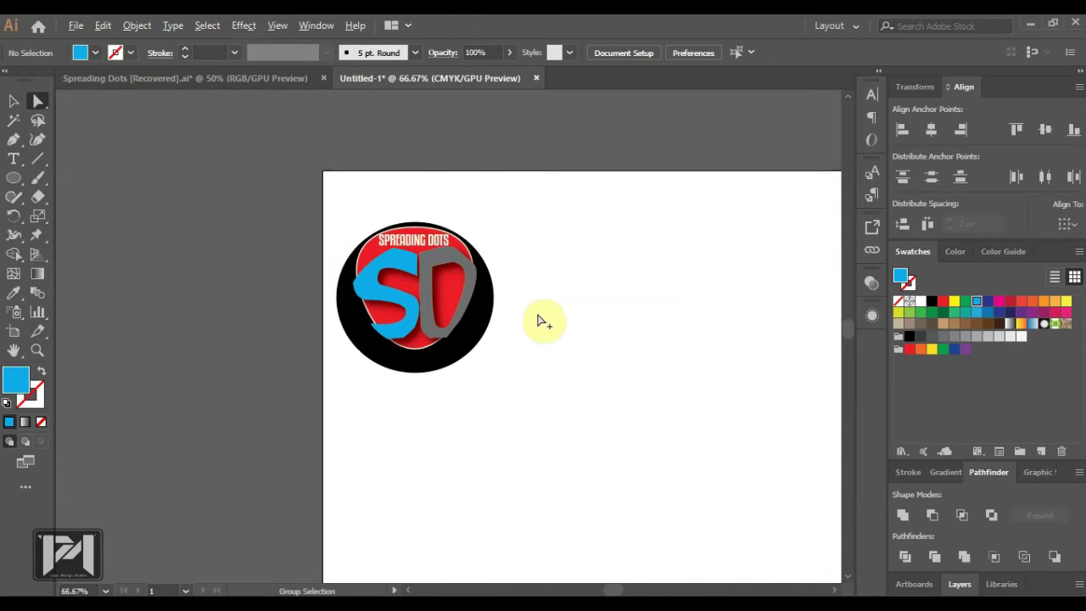
pyautogui.scroll(1, 537, 320)
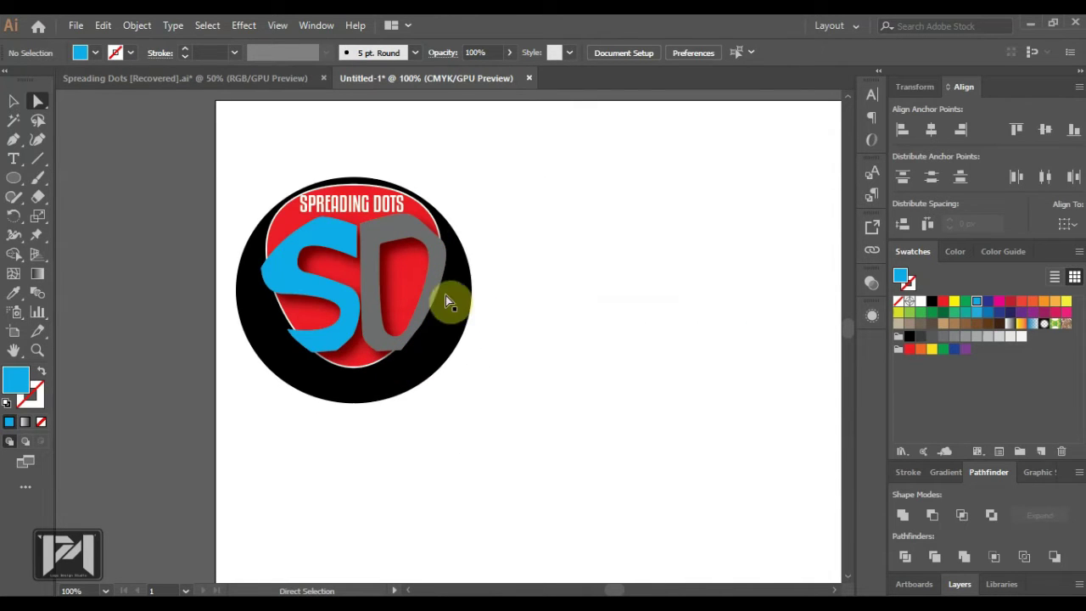
# - Move the red shield out of the badge, about 240 px right and 33 px down onto the empty artboard
pyautogui.click(273, 225)
pyautogui.press('v')
pyautogui.click(379, 362)
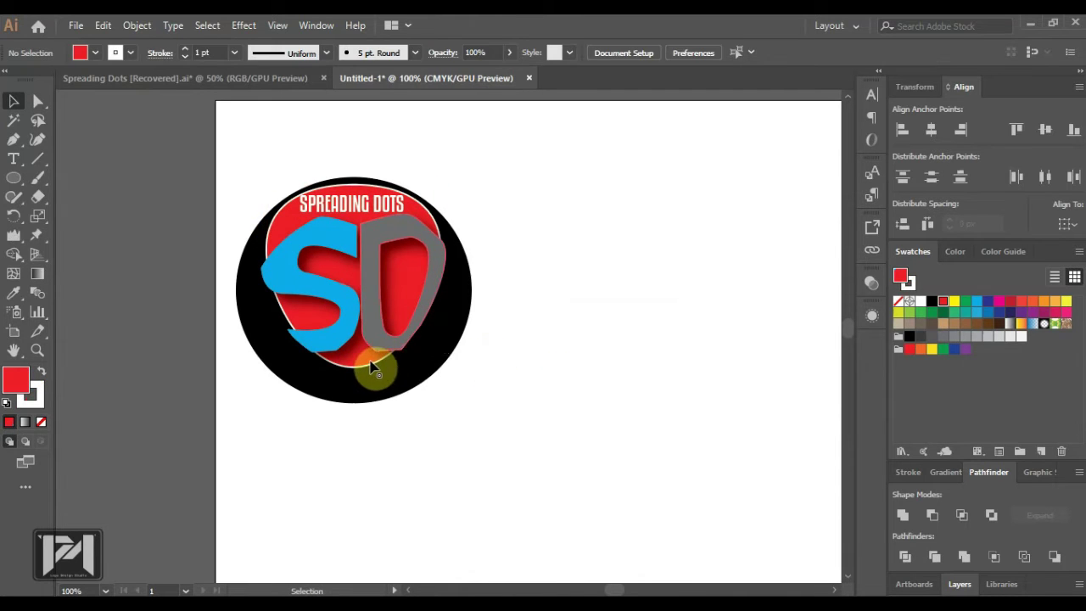
pyautogui.click(358, 365)
pyautogui.click(359, 373)
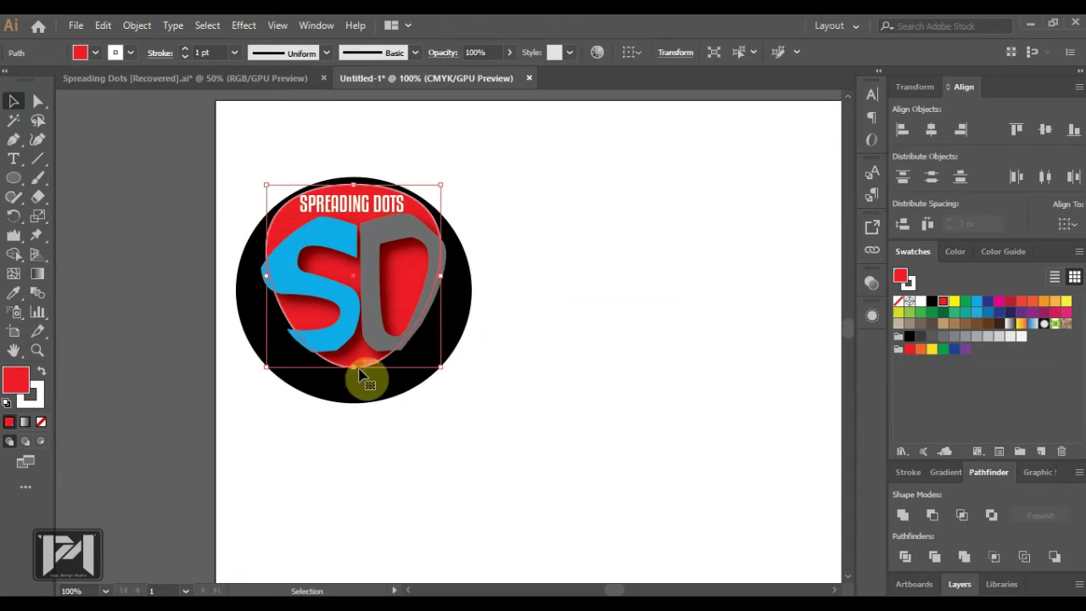
pyautogui.moveTo(358, 374); pyautogui.dragTo(615, 409)
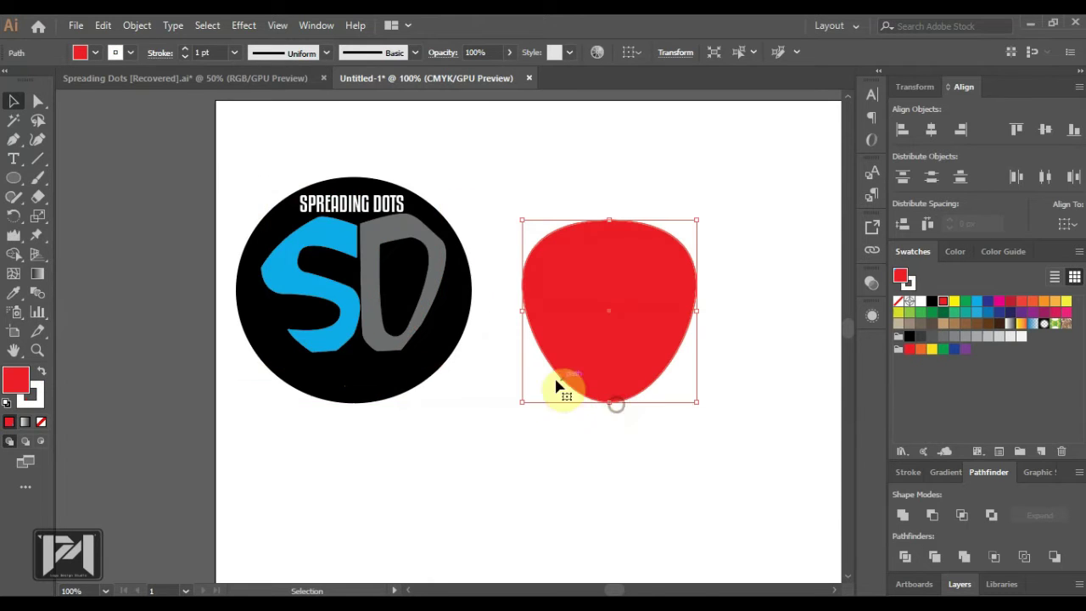
# - Distort the red shield's lower edge into jagged drips with the Wrinkle tool and put it back in the badge behind the letters
pyautogui.click(14, 235)
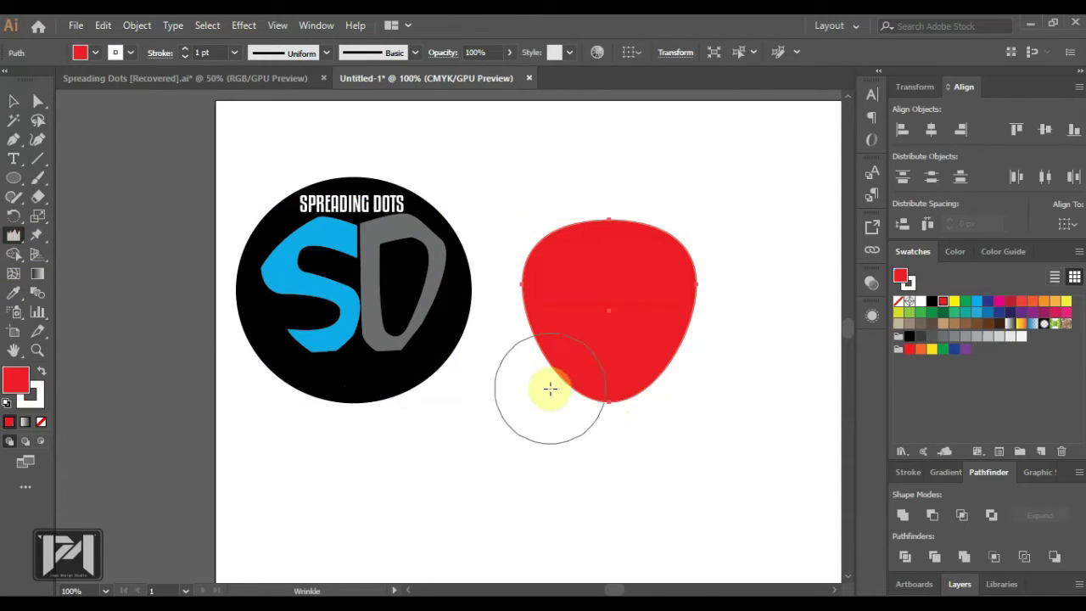
pyautogui.moveTo(569, 386)
pyautogui.mouseDown()
pyautogui.moveTo(642, 383)
pyautogui.moveTo(654, 361)
pyautogui.moveTo(585, 385)
pyautogui.moveTo(572, 364)
pyautogui.moveTo(659, 368)
pyautogui.moveTo(669, 359)
pyautogui.moveTo(534, 313)
pyautogui.moveTo(596, 399)
pyautogui.moveTo(594, 387)
pyautogui.moveTo(659, 382)
pyautogui.moveTo(676, 339)
pyautogui.moveTo(625, 347)
pyautogui.moveTo(386, 318)
pyautogui.mouseUp()
pyautogui.click(14, 101)
pyautogui.click(703, 490)
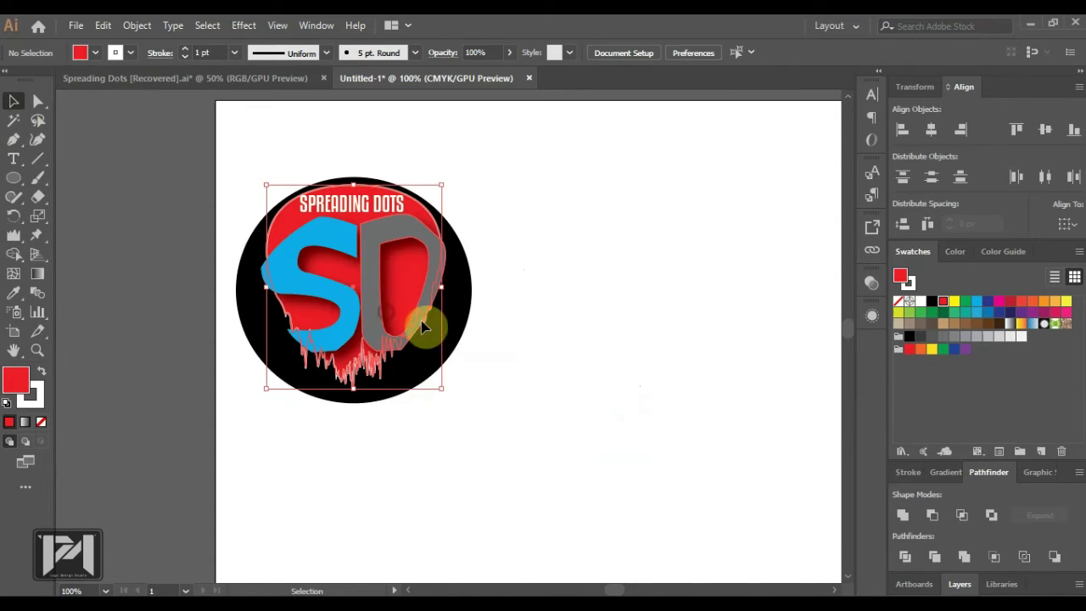
pyautogui.click(543, 346)
# - Center the dripping red shield and the black circle on each other horizontally and vertically, then deselect them
pyautogui.click(409, 216)
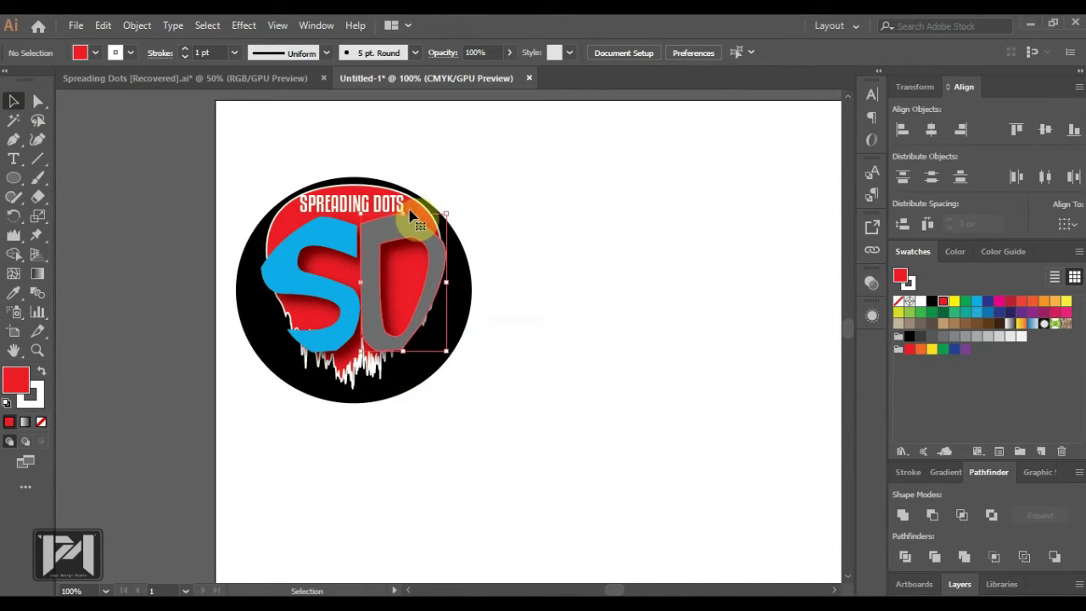
pyautogui.click(286, 216)
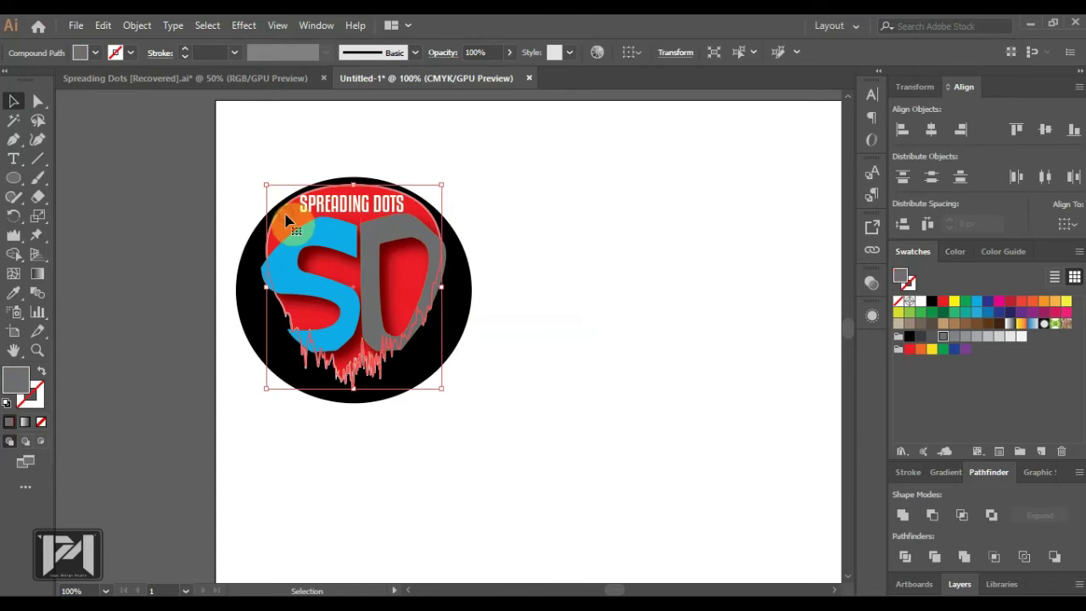
pyautogui.keyDown('shift'); pyautogui.click(461, 337); pyautogui.keyUp('shift')
pyautogui.click(1067, 224)
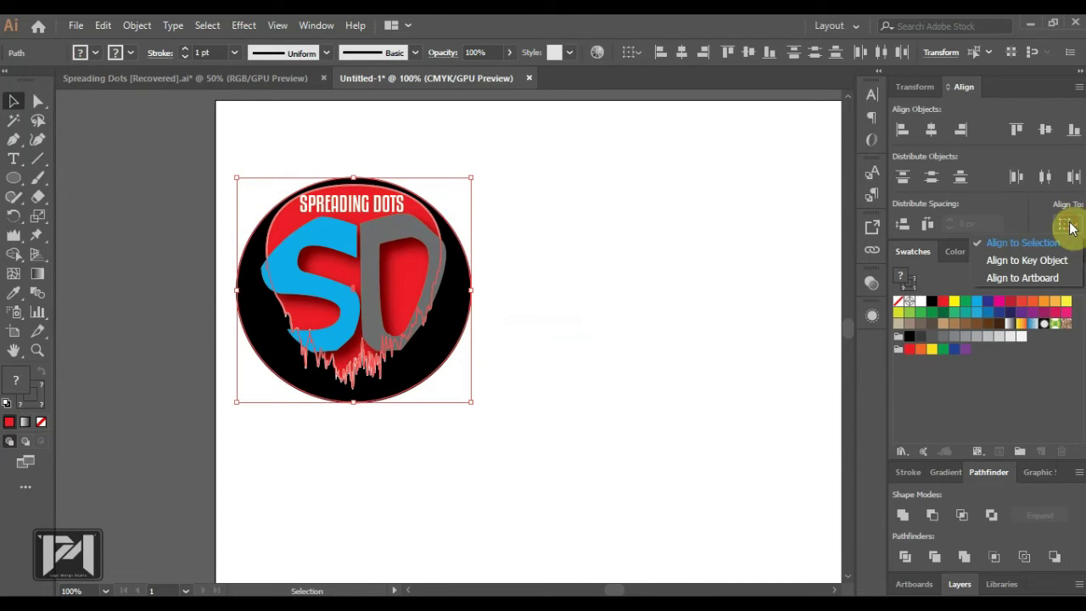
pyautogui.click(936, 127)
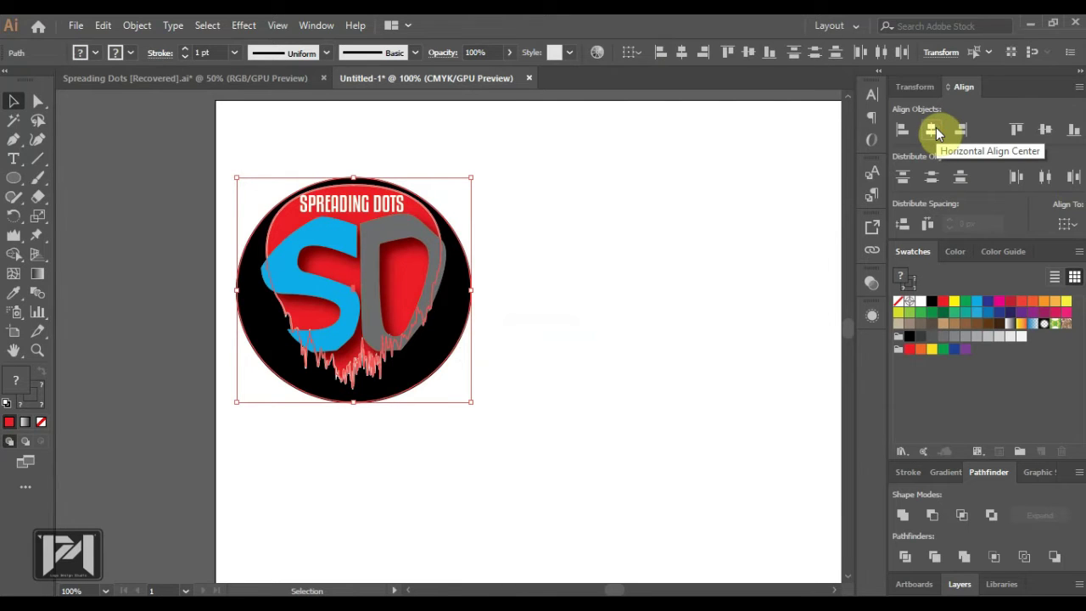
pyautogui.click(1044, 133)
pyautogui.click(639, 274)
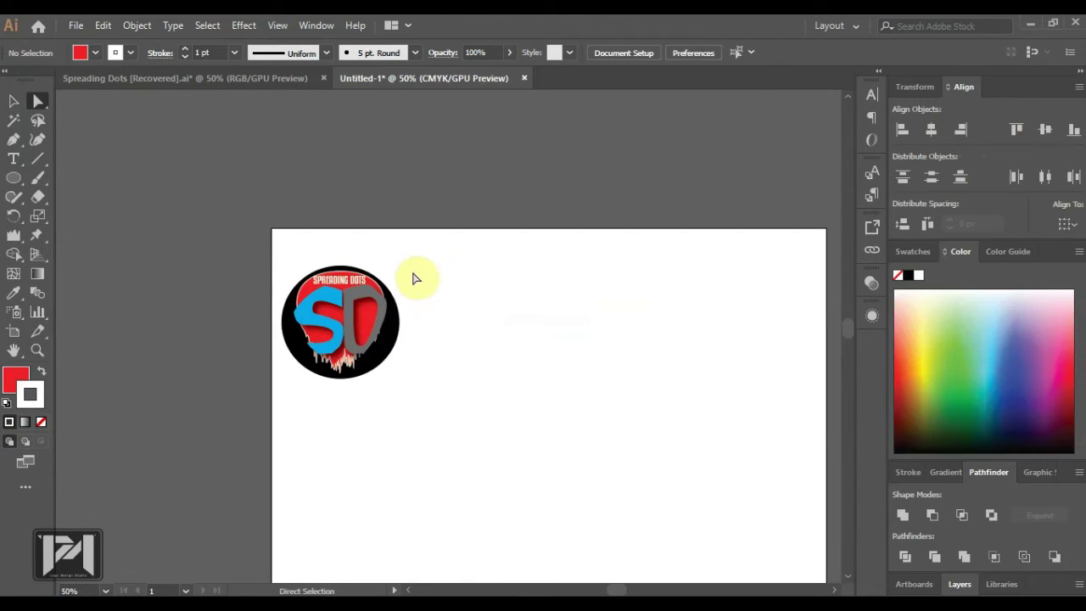
# - Move the whole badge about 50 px up and 15 px right, near the artboard's upper-left corner
pyautogui.moveTo(415, 261); pyautogui.dragTo(294, 405)
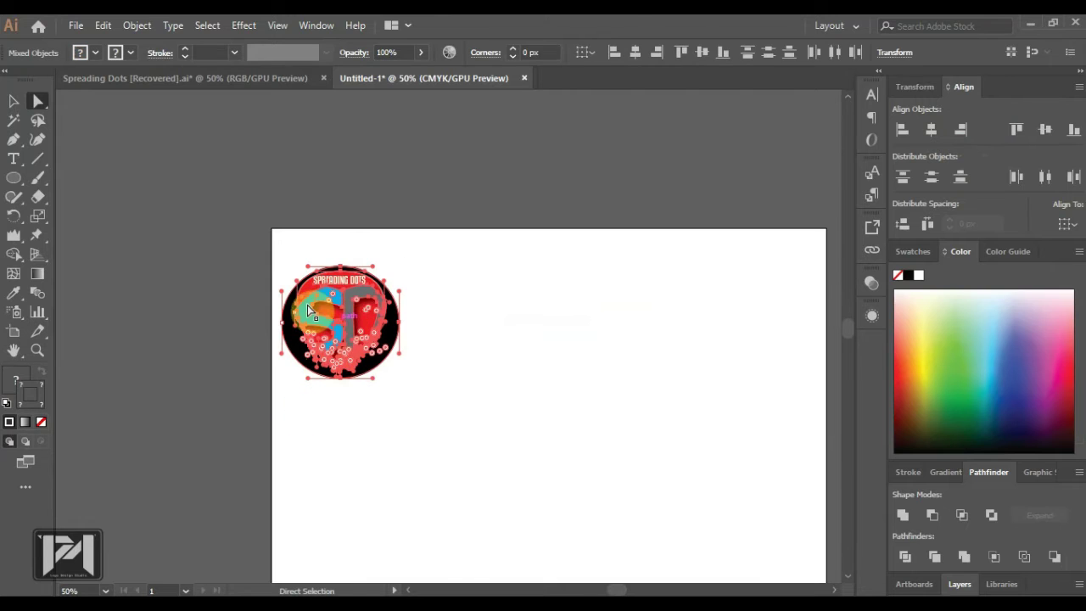
pyautogui.click(18, 101)
pyautogui.moveTo(369, 357); pyautogui.dragTo(330, 333)
pyautogui.hotkey('ctrl', '+')
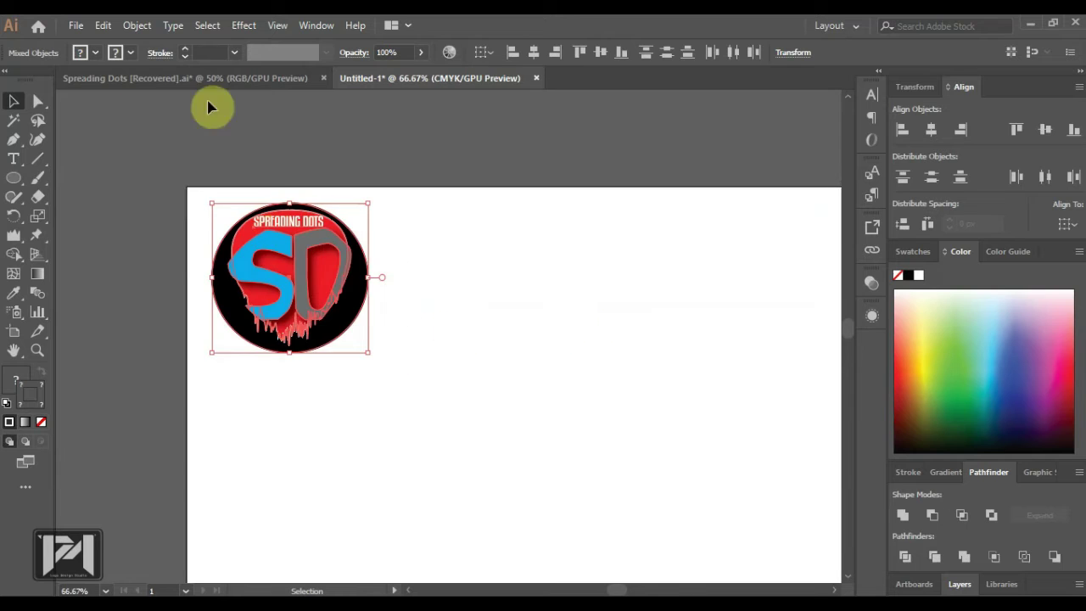
# - Expand the badge's appearance, then expand its object, fill and stroke into plain shapes
pyautogui.click(138, 27)
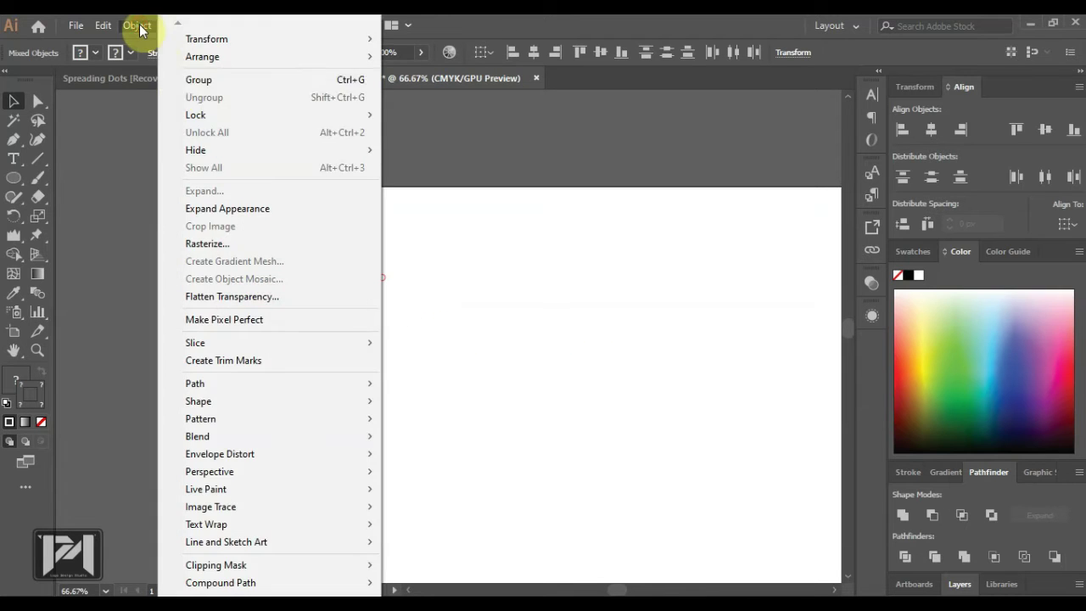
pyautogui.click(220, 209)
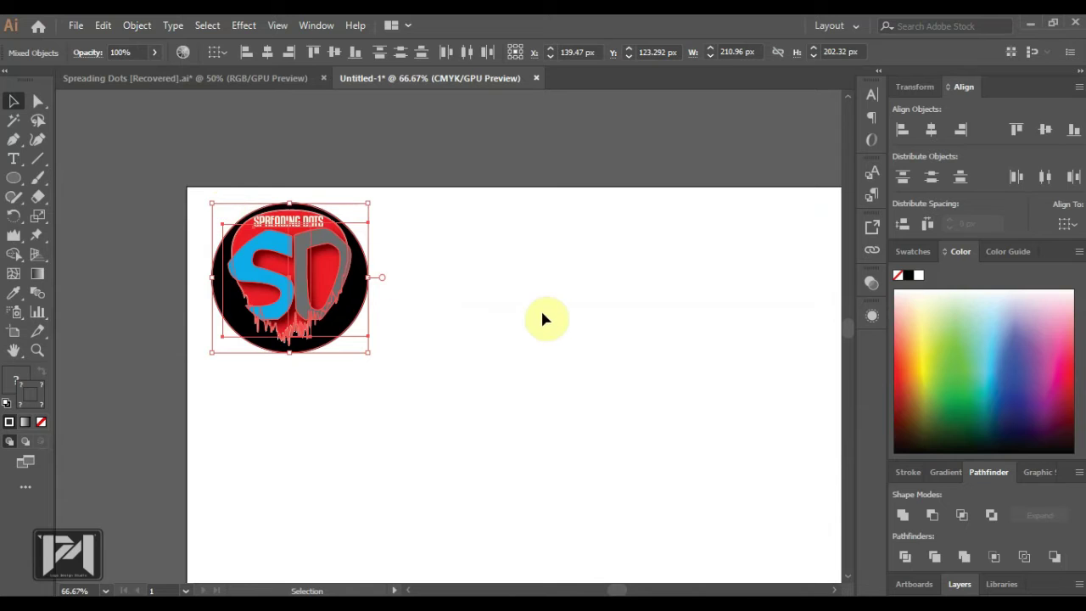
pyautogui.click(138, 25)
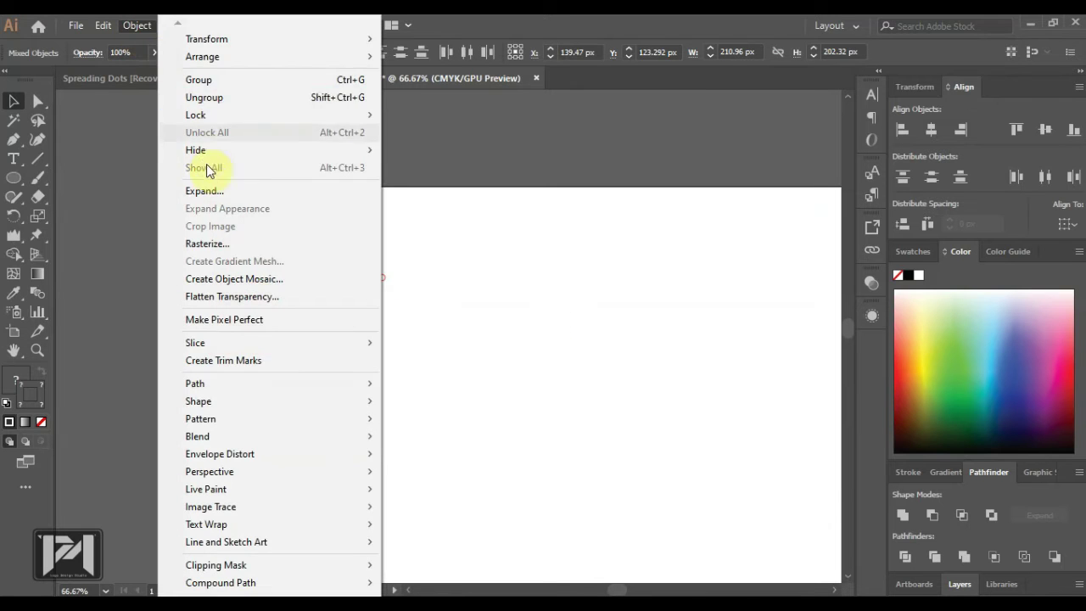
pyautogui.click(208, 191)
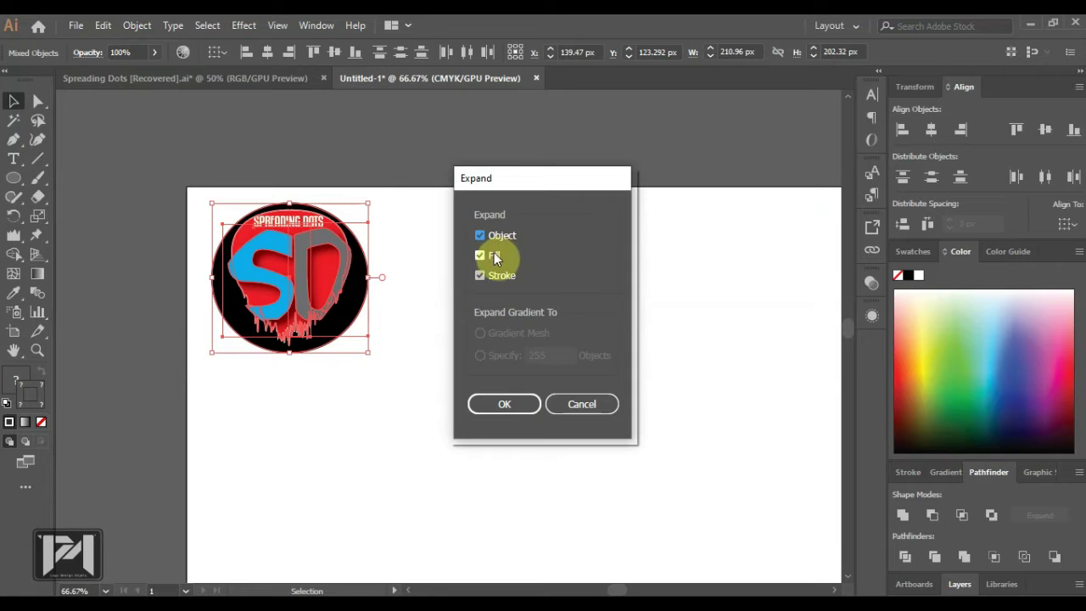
pyautogui.click(510, 405)
# - Enlarge the expanded badge proportionally from its lower-right corner to nearly twice its size, then deselect it
pyautogui.click(207, 206)
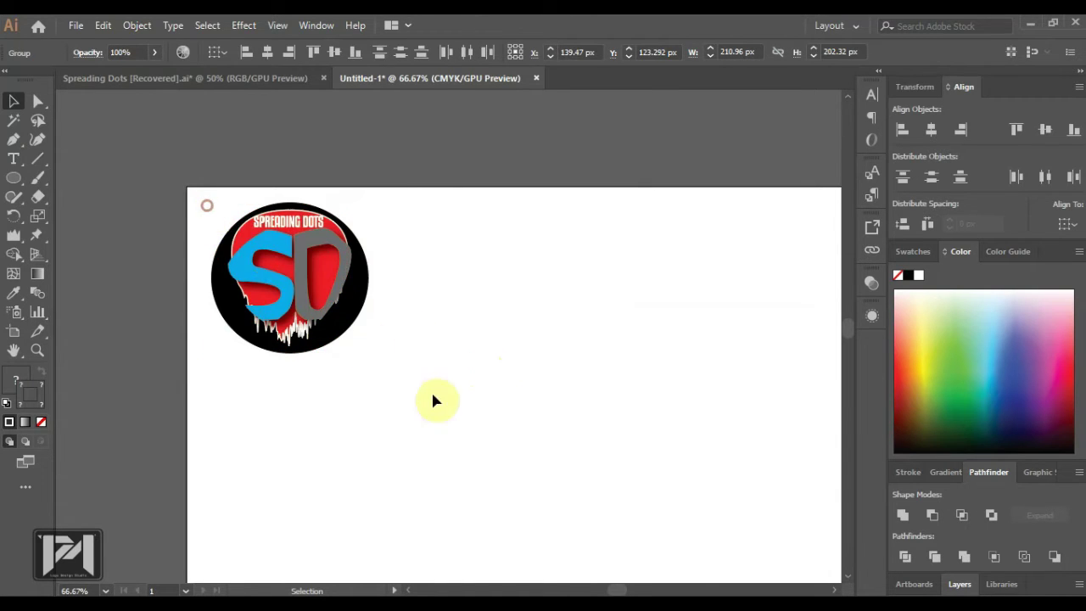
pyautogui.moveTo(214, 208); pyautogui.dragTo(504, 482)
pyautogui.click(528, 368)
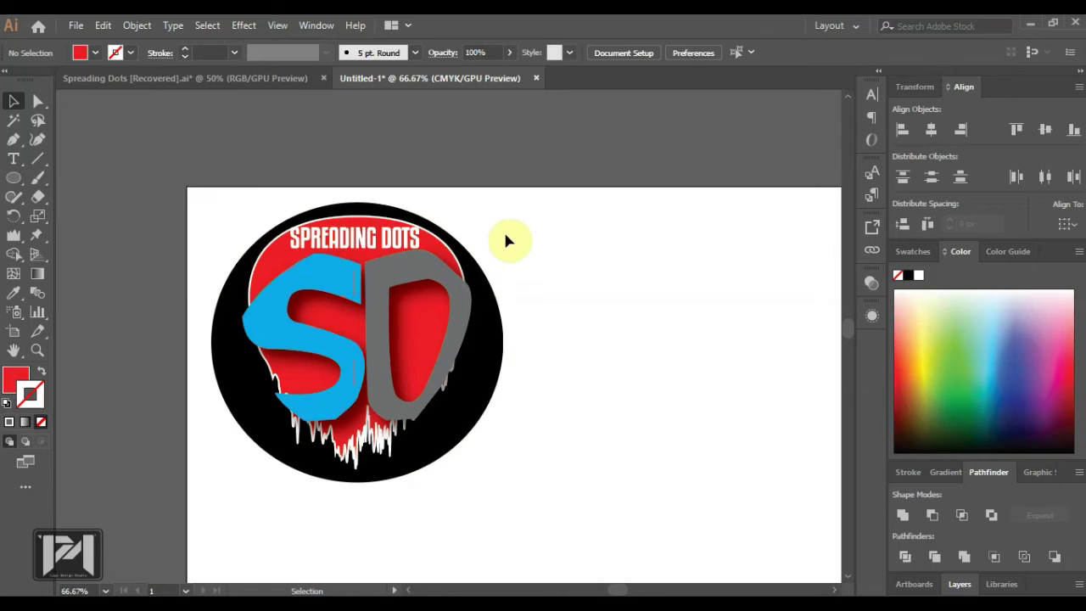
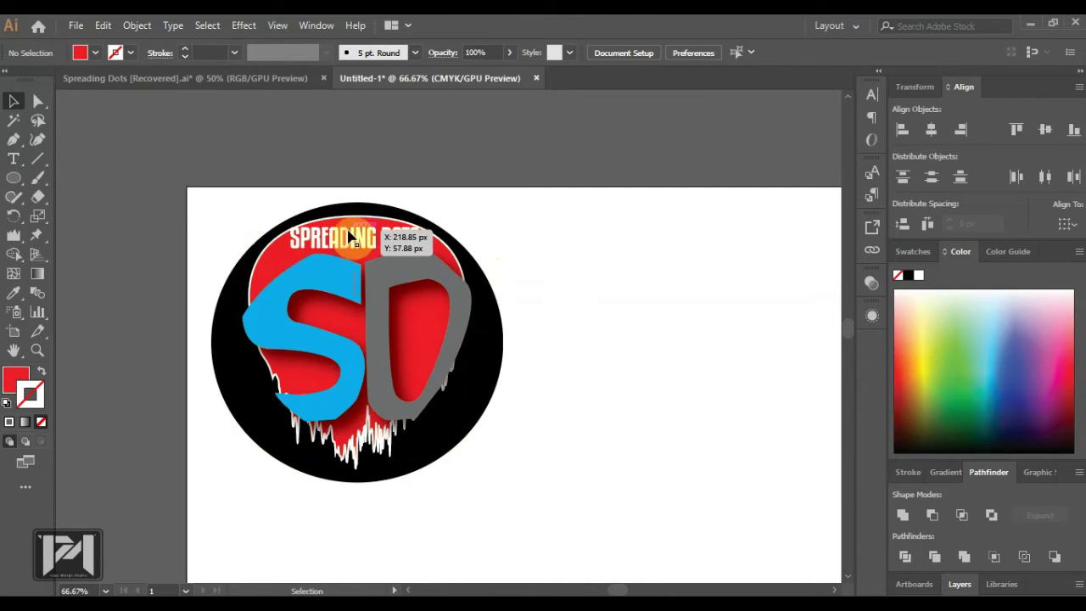
# - Reduce the height of the white SPREADING DOTS lettering slightly by lowering its upper edge
pyautogui.scroll(3, 343, 215)
pyautogui.click(357, 281)
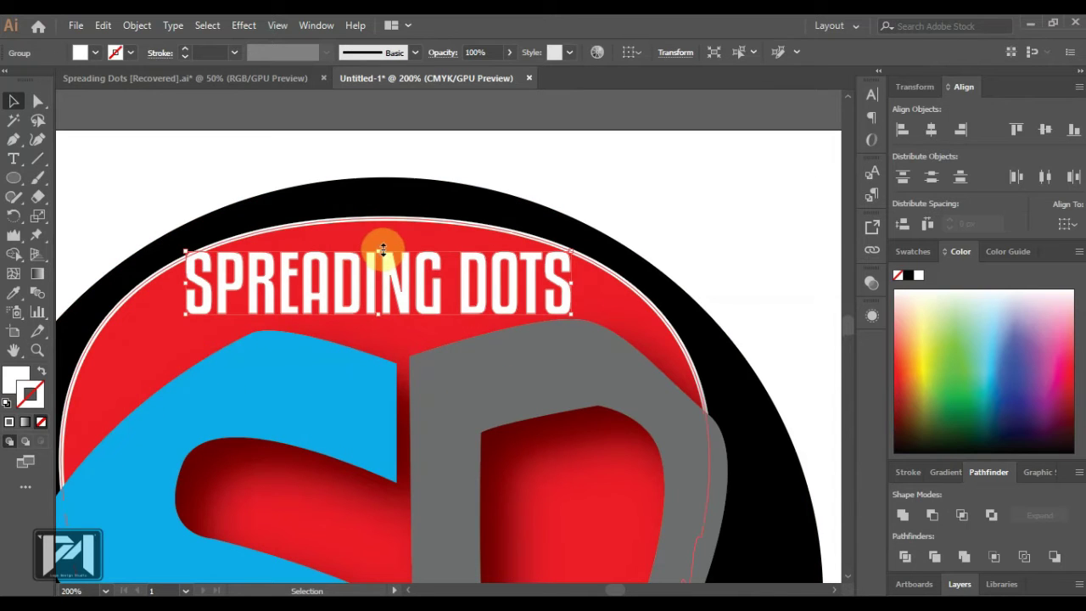
pyautogui.moveTo(379, 248); pyautogui.dragTo(376, 243)
pyautogui.click(608, 211)
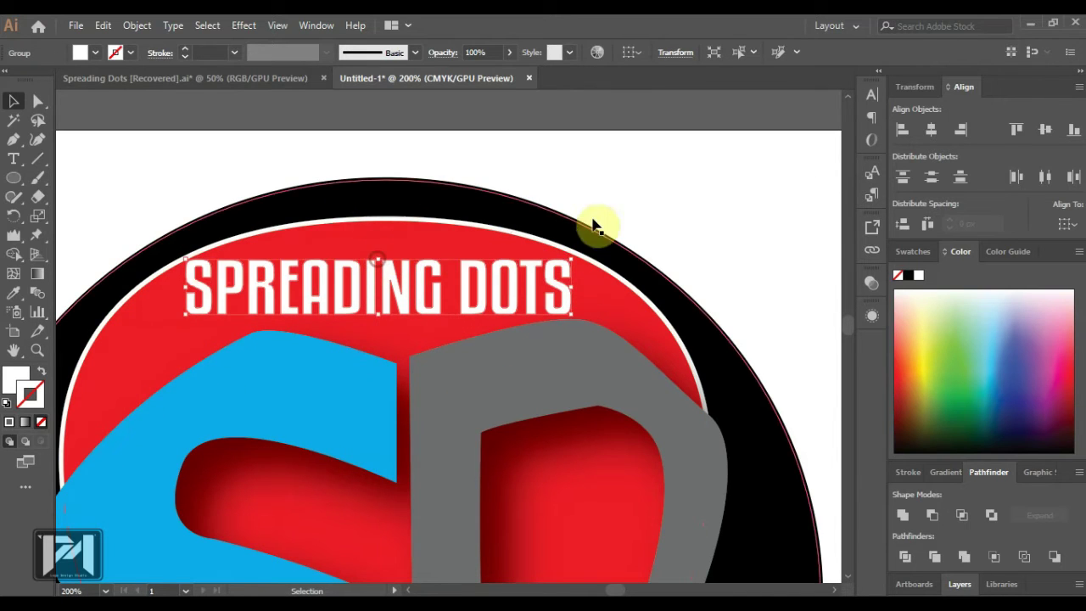
# - Select the whole badge and scale it down to less than half its width near the artboard's upper-left corner
pyautogui.scroll(-3, 348, 194)
pyautogui.moveTo(452, 207); pyautogui.dragTo(393, 503)
pyautogui.moveTo(463, 469); pyautogui.dragTo(300, 311)
pyautogui.click(395, 318)
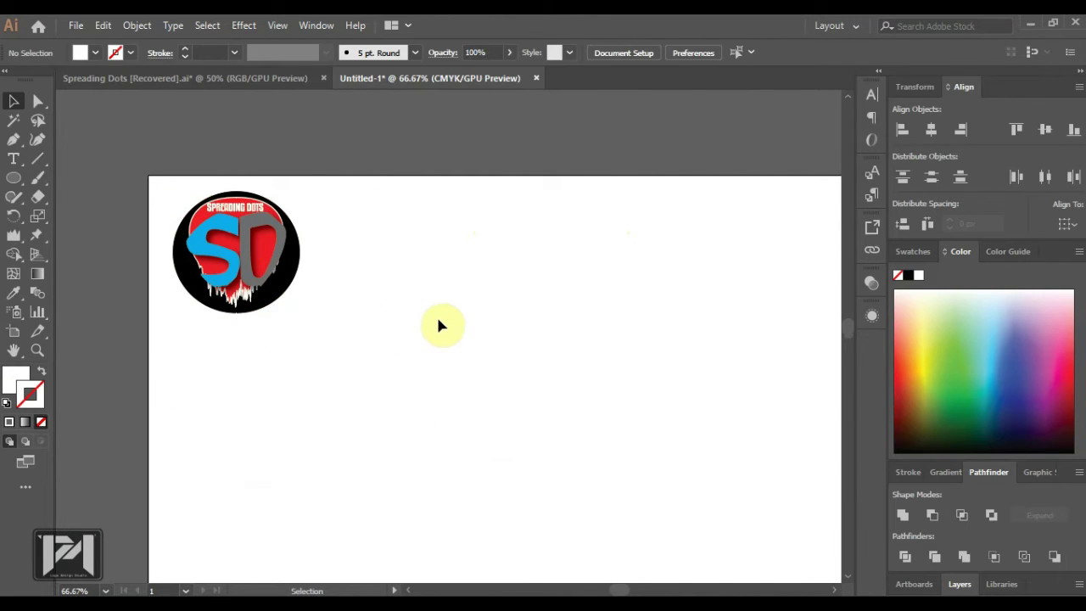
# - Show Layer 1 with the hand-drawn logo sketches
pyautogui.scroll(-2, 354, 273)
pyautogui.scroll(-3, 352, 267)
pyautogui.scroll(1, 492, 478)
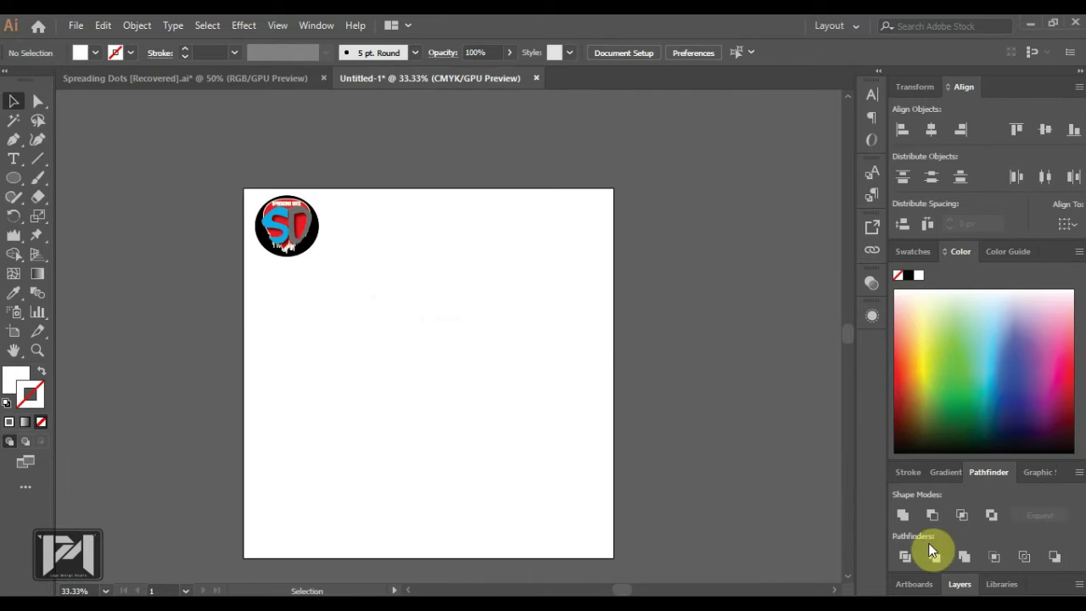
pyautogui.click(961, 585)
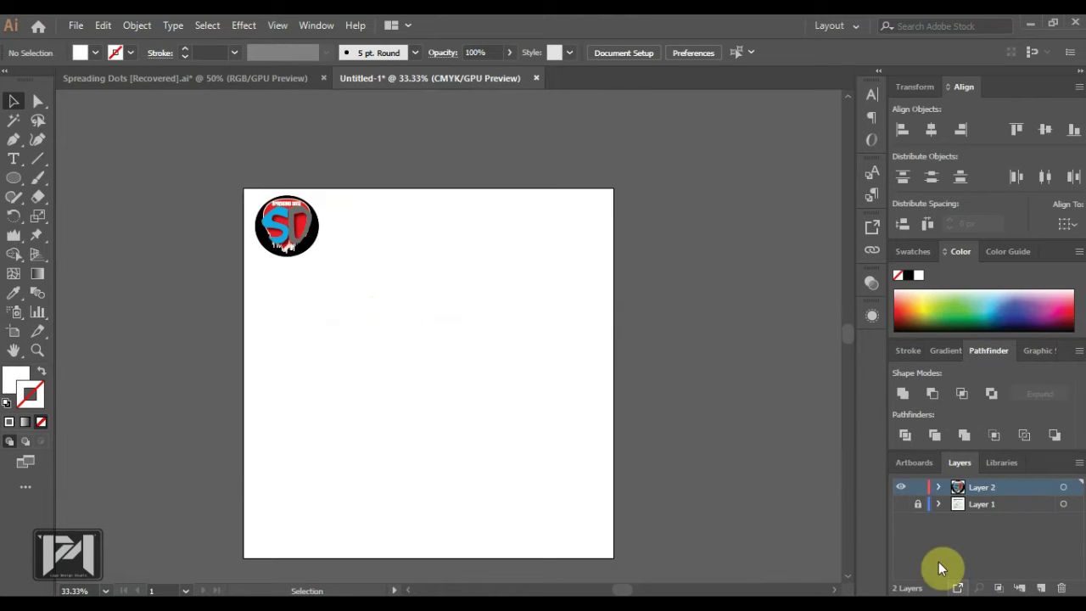
pyautogui.click(902, 506)
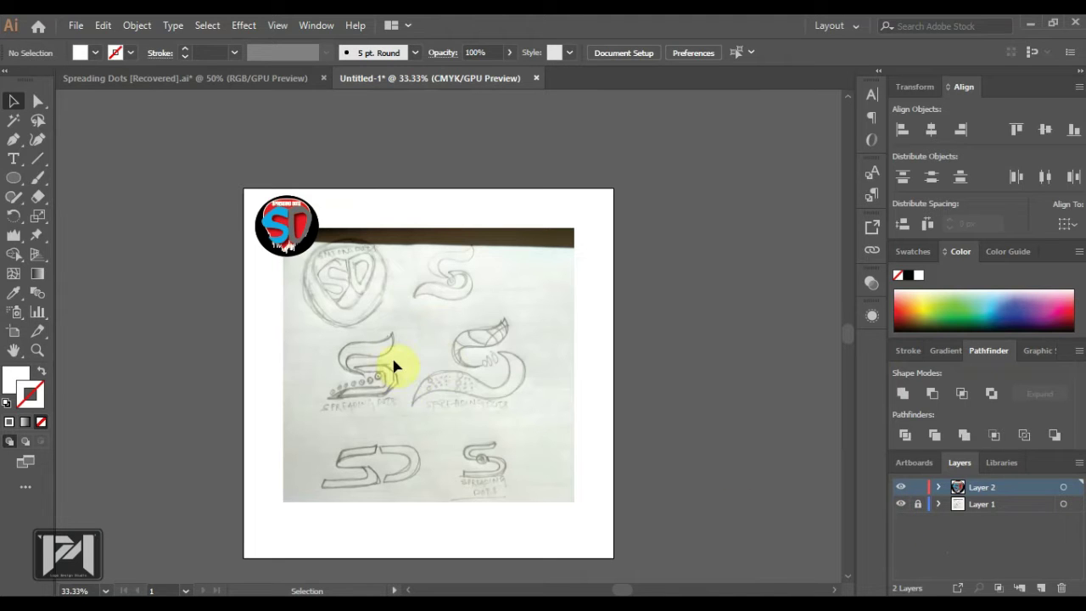
# - Trace the outer edge of the middle-left sketch's upper S curve with the Pen tool, from the lower tail to the upper tip
pyautogui.scroll(2, 393, 367)
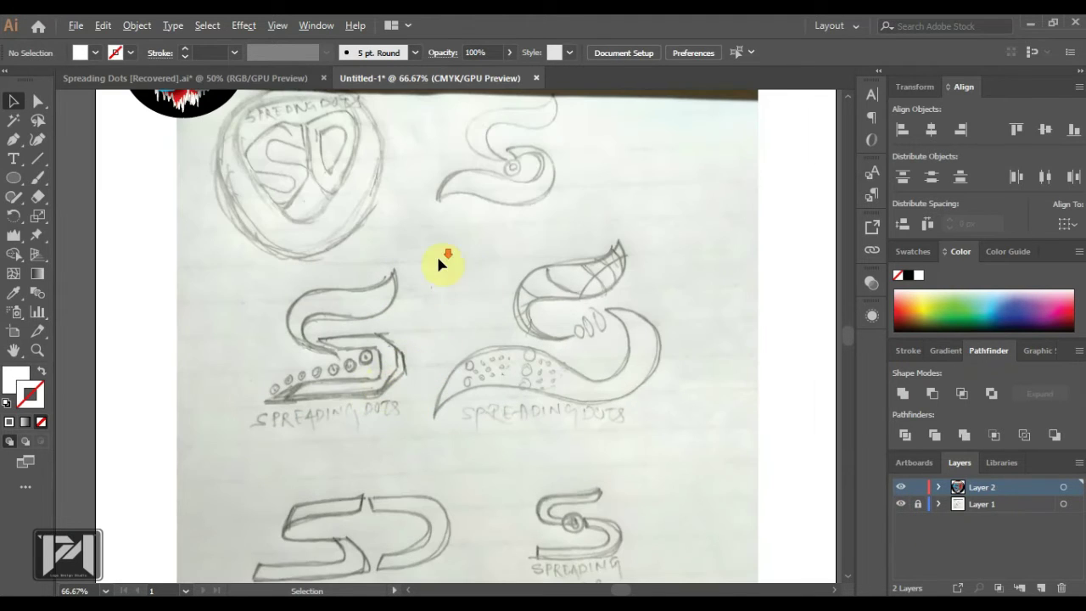
pyautogui.scroll(-1, 521, 281)
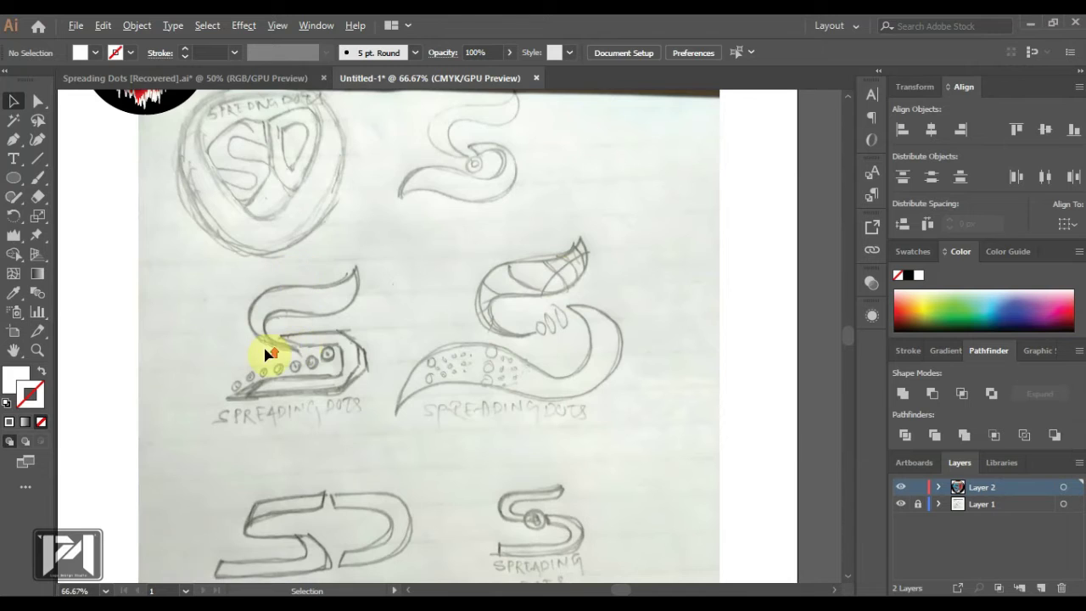
pyautogui.scroll(2, 267, 355)
pyautogui.click(13, 140)
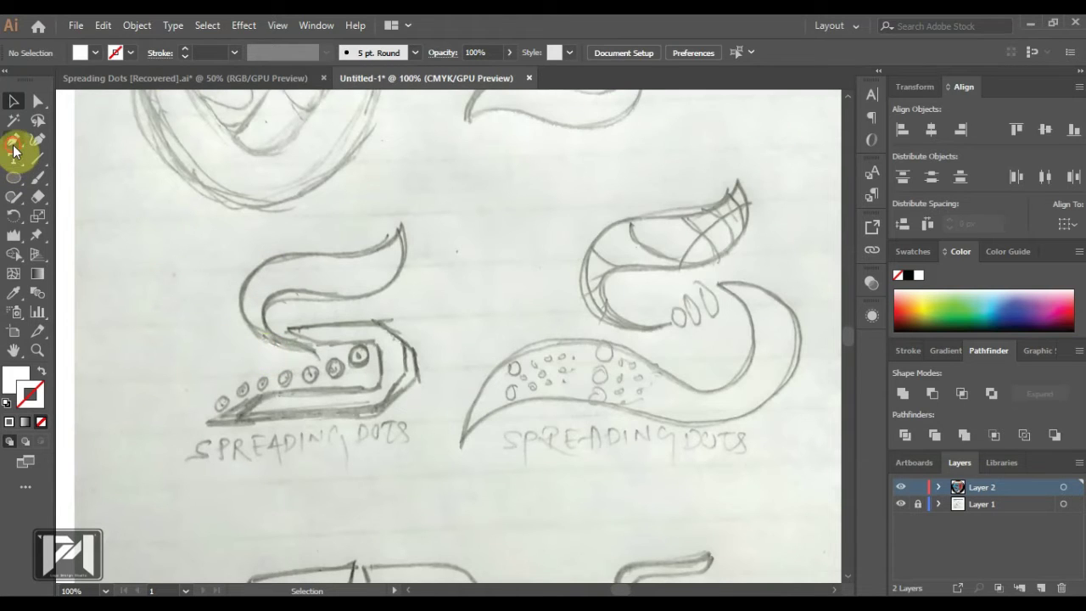
pyautogui.click(315, 360)
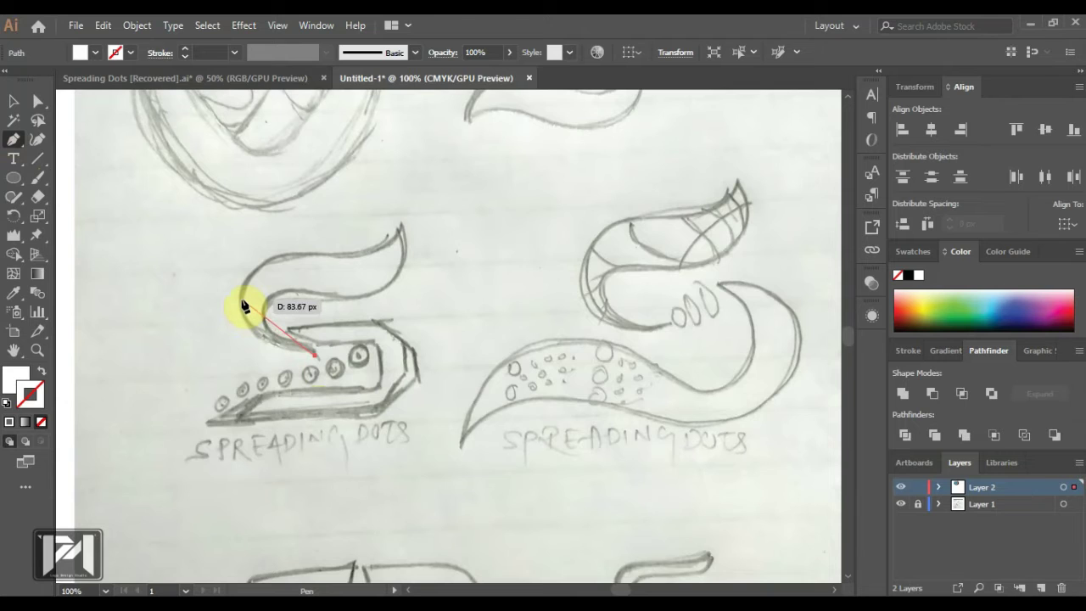
pyautogui.moveTo(241, 299); pyautogui.dragTo(323, 261)
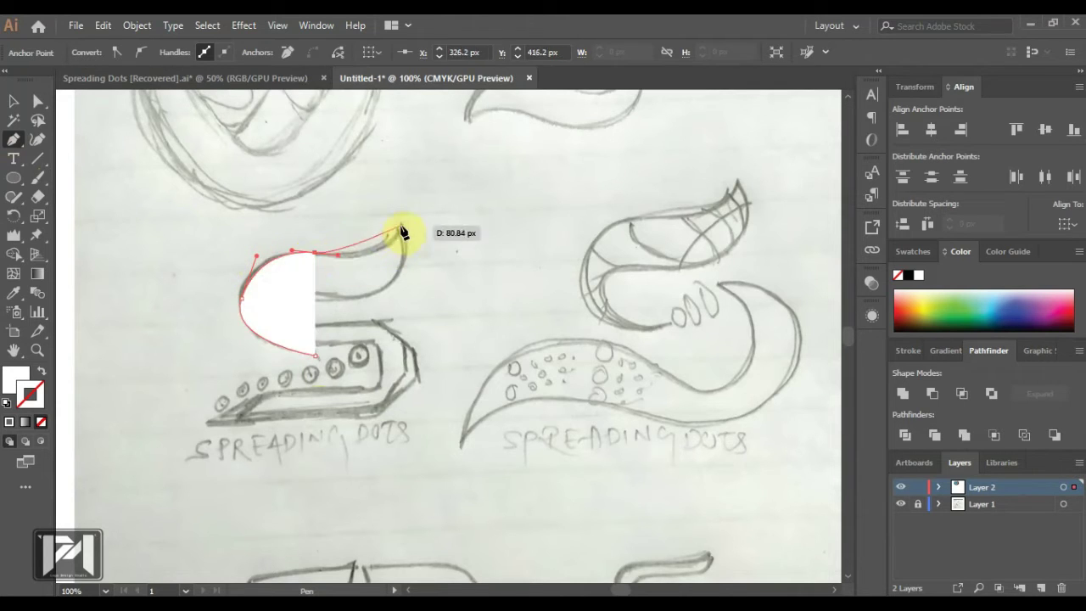
pyautogui.moveTo(400, 229); pyautogui.dragTo(413, 188)
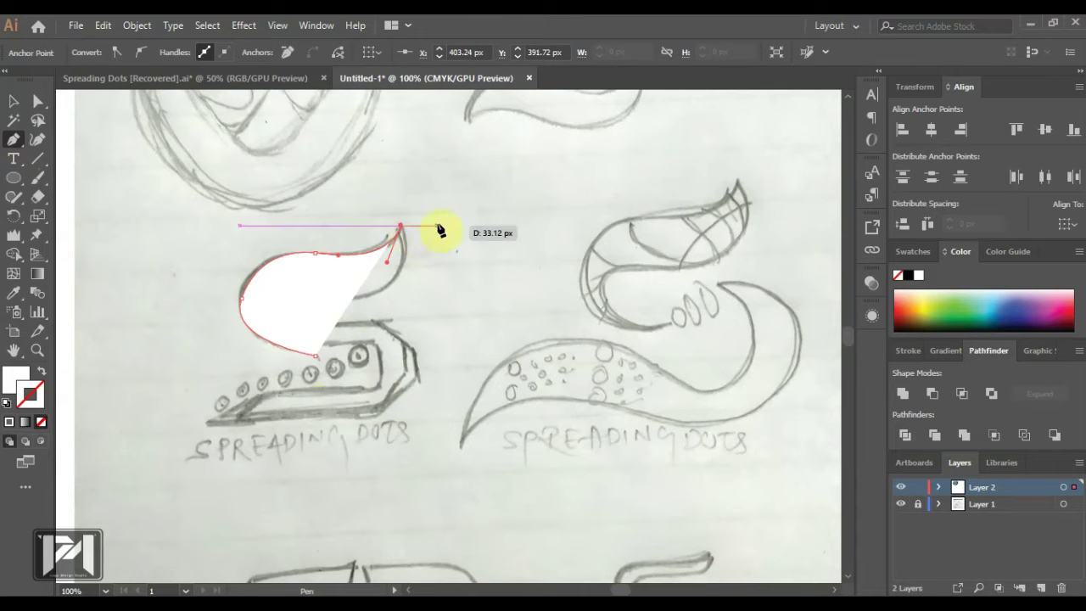
# - Lower the S path's opacity to 36% so the sketch shows through
pyautogui.click(869, 285)
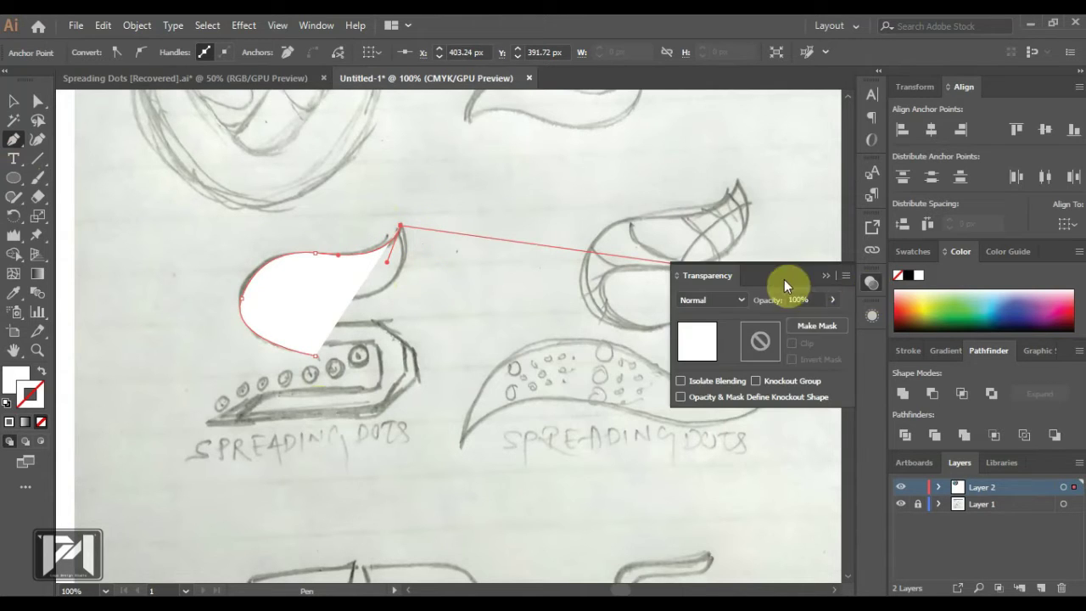
pyautogui.click(832, 301)
pyautogui.moveTo(836, 320); pyautogui.dragTo(780, 319)
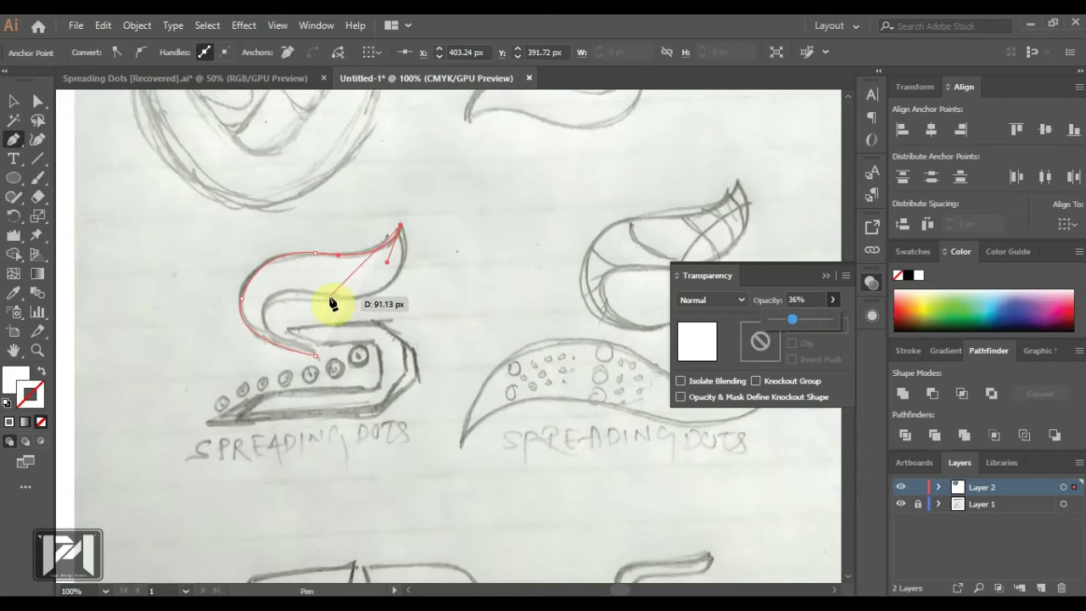
# - Trace the inner edge of the upper S curve and close the path at the tail
pyautogui.moveTo(348, 300); pyautogui.dragTo(235, 278)
pyautogui.hotkey('ctrl', 'z')
pyautogui.click(269, 328)
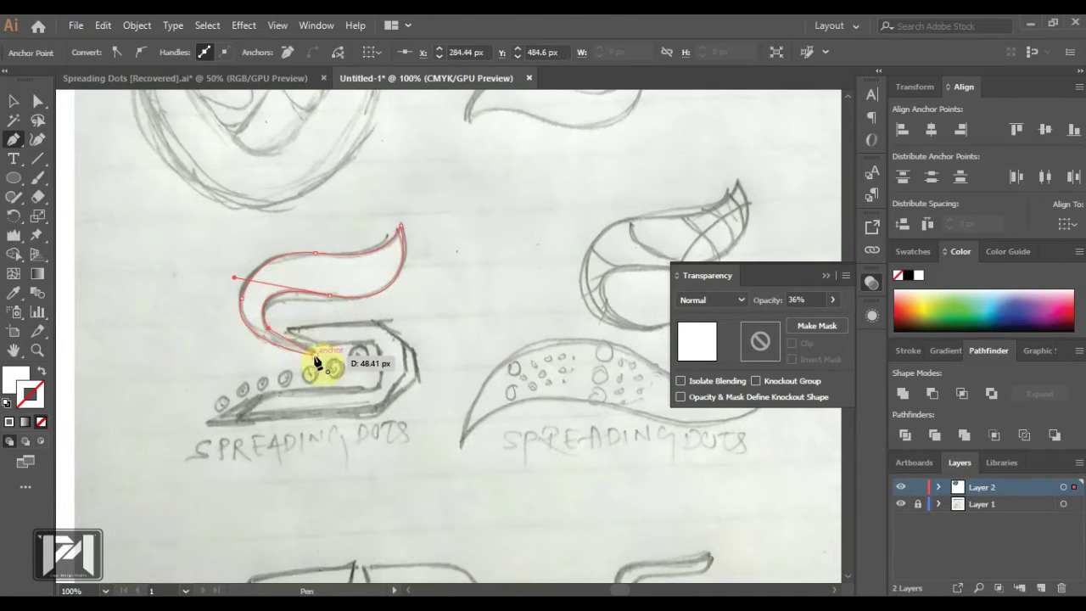
pyautogui.click(316, 360)
# - Convert the anchor at the inner curve's lower bend to smooth and adjust its handles to follow the sketch
pyautogui.scroll(3, 285, 379)
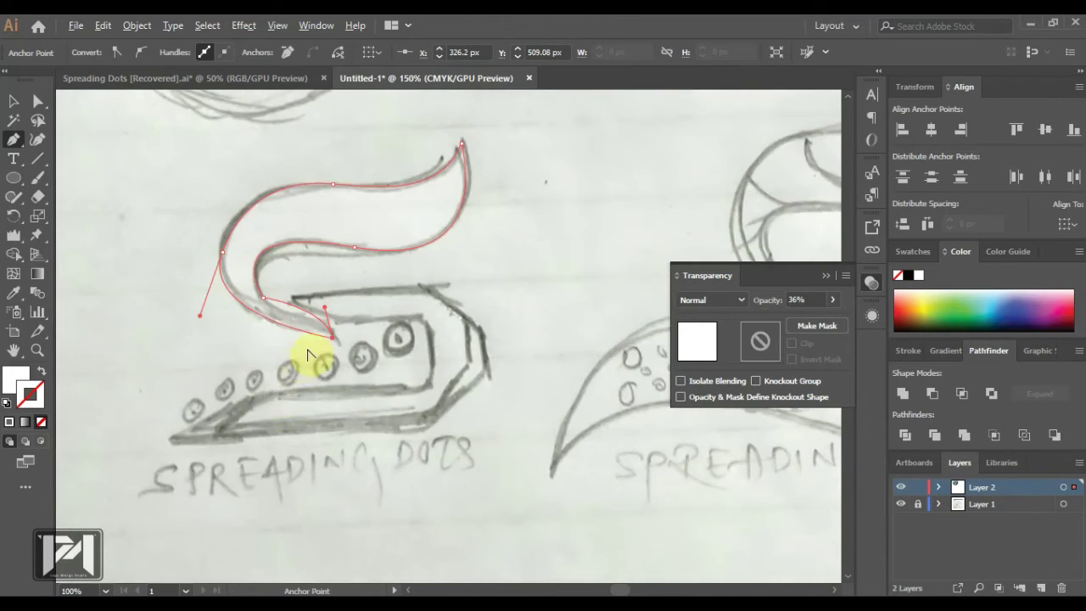
pyautogui.click(38, 102)
pyautogui.click(236, 230)
pyautogui.click(141, 52)
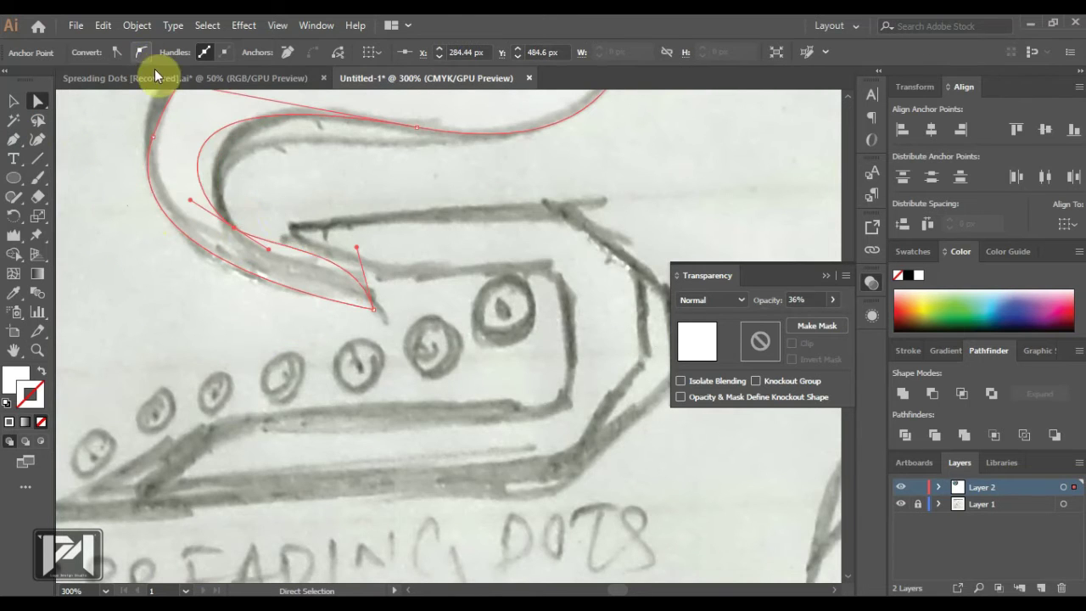
pyautogui.scroll(-2, 286, 197)
pyautogui.scroll(2, 243, 230)
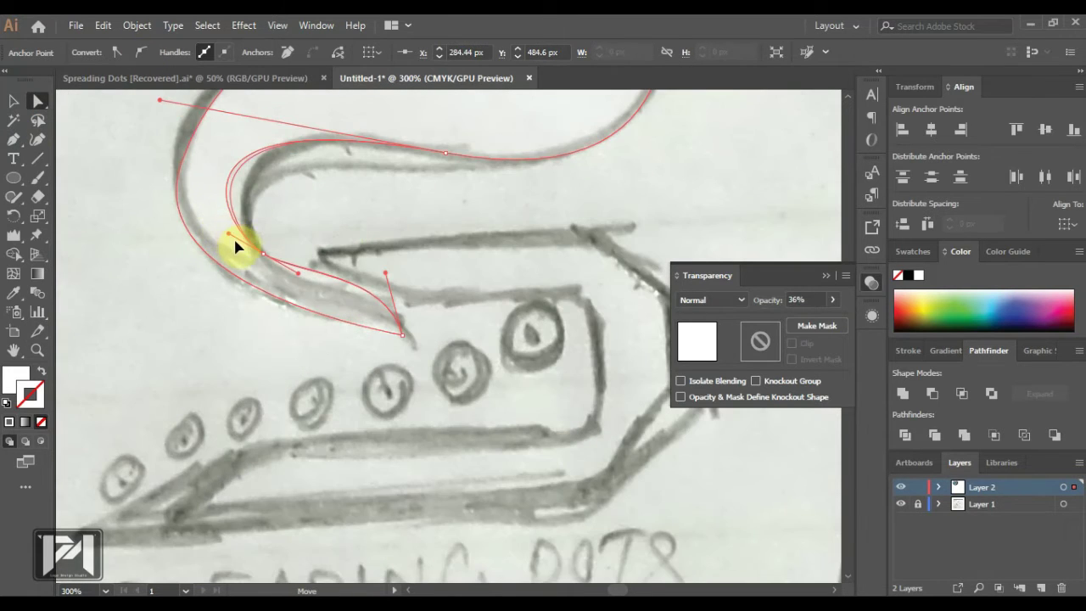
pyautogui.moveTo(243, 249); pyautogui.dragTo(246, 253)
# - Reshape the outer curve by turning the leftmost anchor's lower handle nearly vertical
pyautogui.click(403, 335)
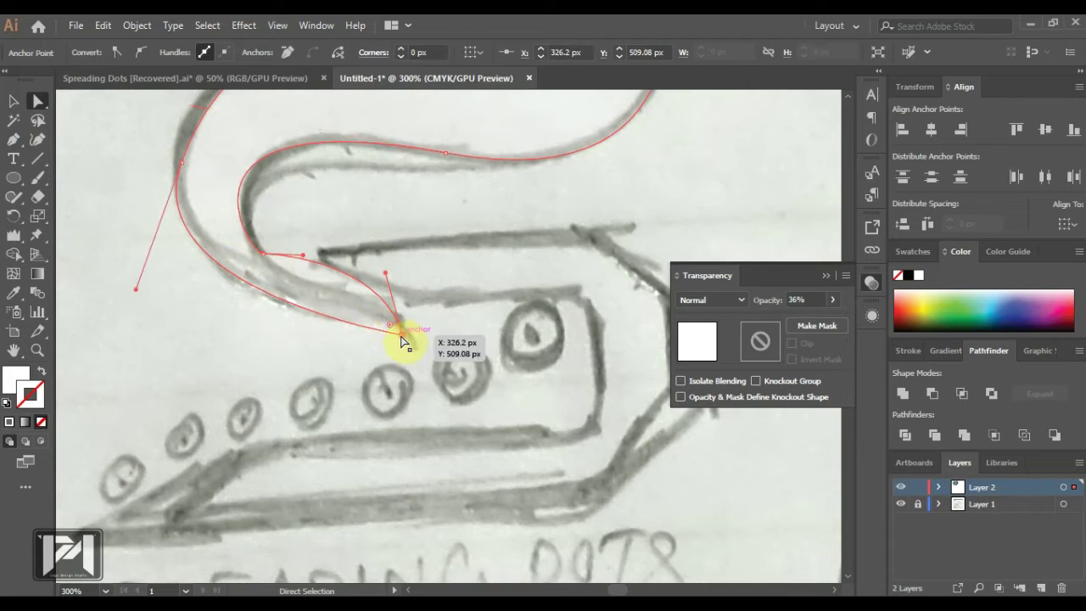
pyautogui.scroll(-1, 316, 260)
pyautogui.scroll(-1, 283, 233)
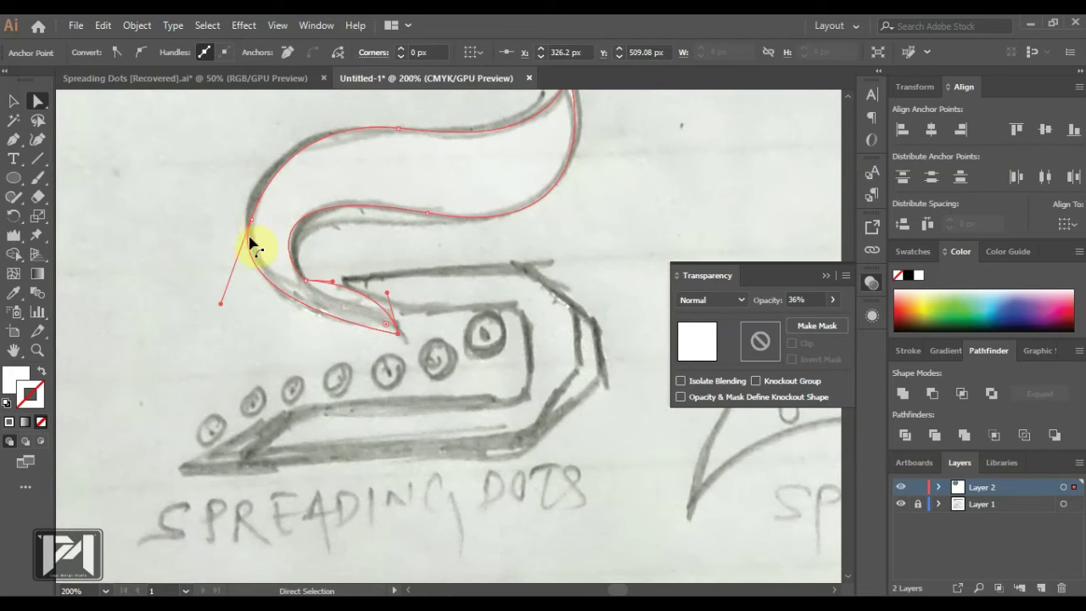
pyautogui.moveTo(221, 308); pyautogui.dragTo(258, 333)
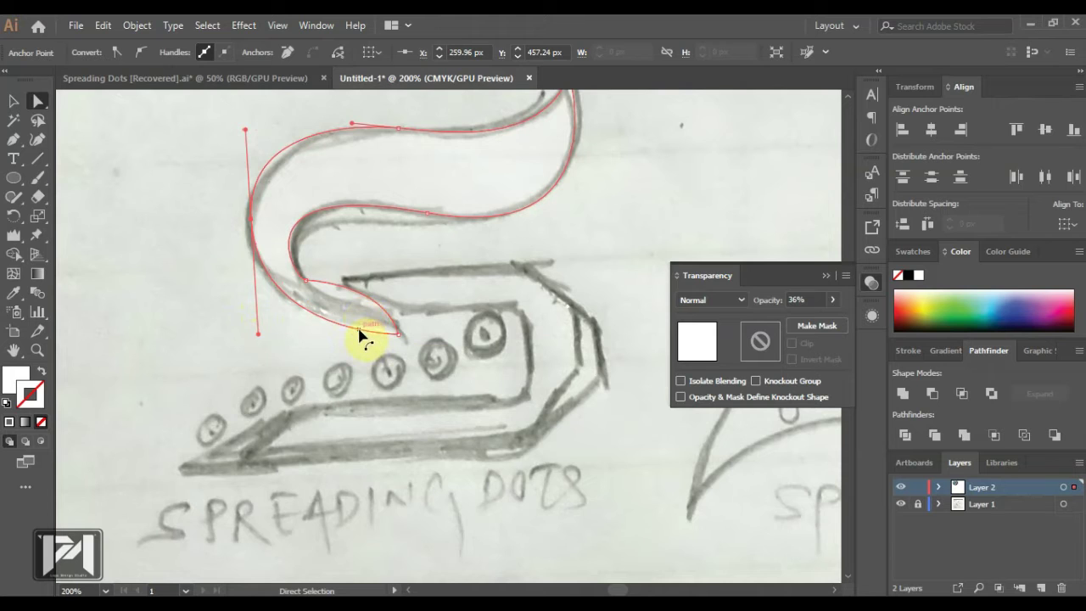
# - Add an anchor point on the tail's lower edge and adjust its position and handles to follow the sketch
pyautogui.click(14, 139)
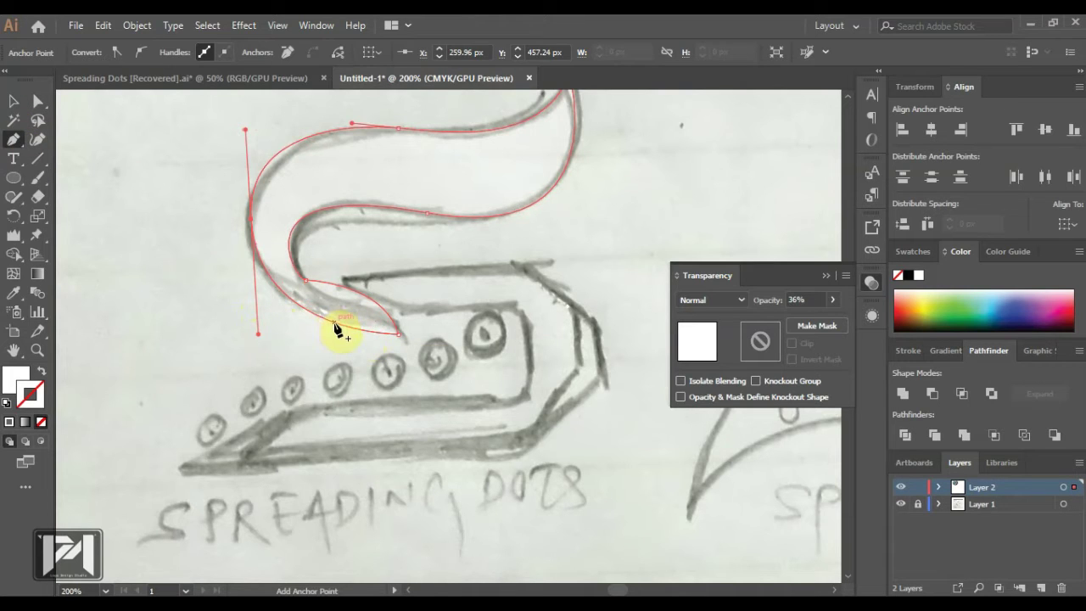
pyautogui.moveTo(340, 335); pyautogui.dragTo(294, 279)
pyautogui.click(388, 323)
pyautogui.moveTo(389, 294); pyautogui.dragTo(279, 311)
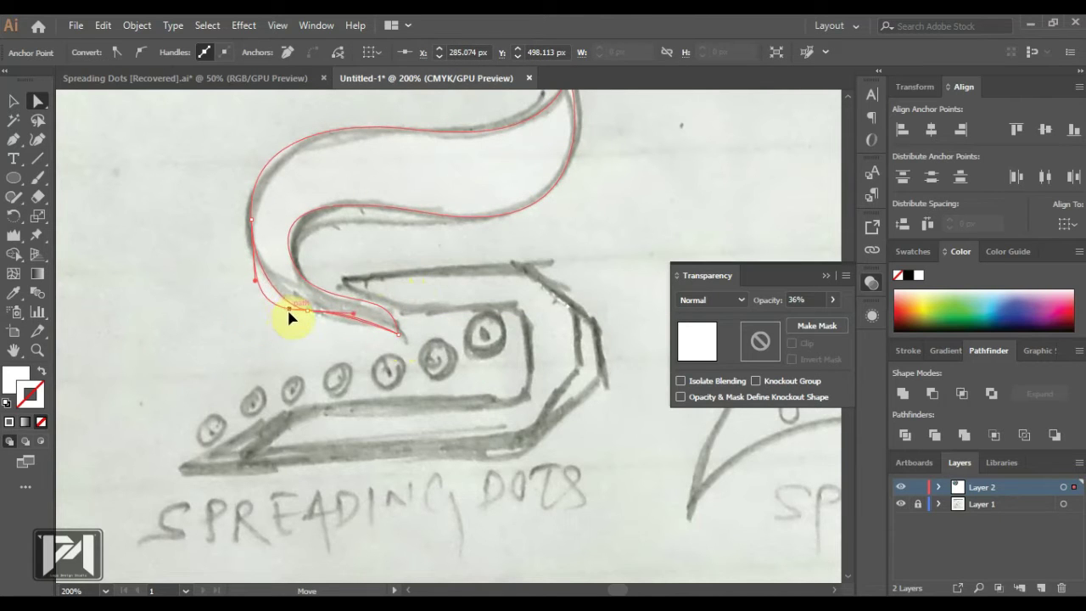
# - Set the S shape's opacity to 100%, fill it with light blue and deselect it
pyautogui.click(298, 332)
pyautogui.click(296, 302)
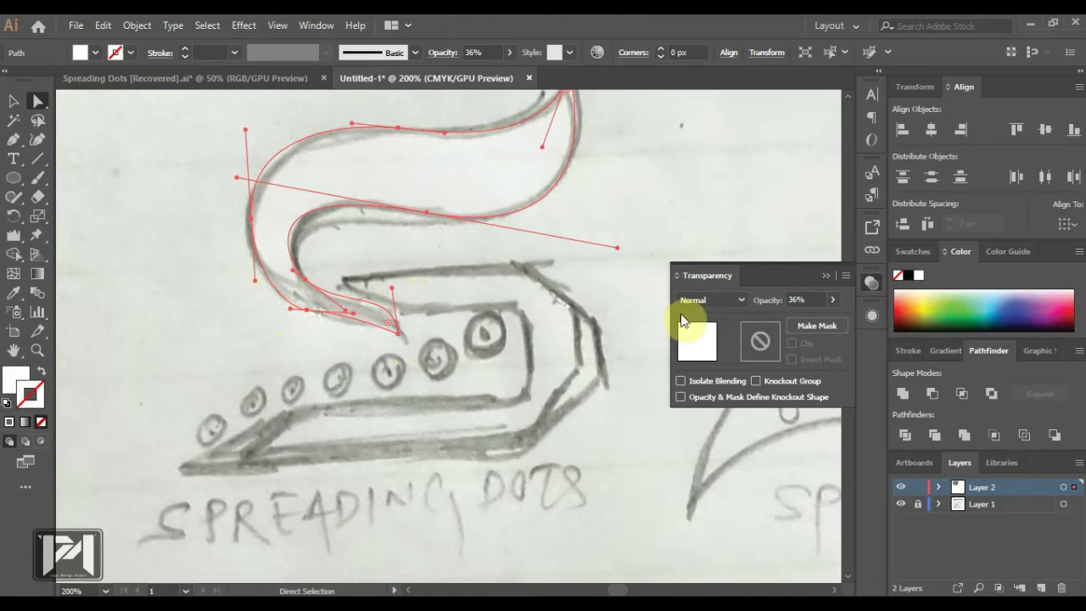
pyautogui.click(832, 300)
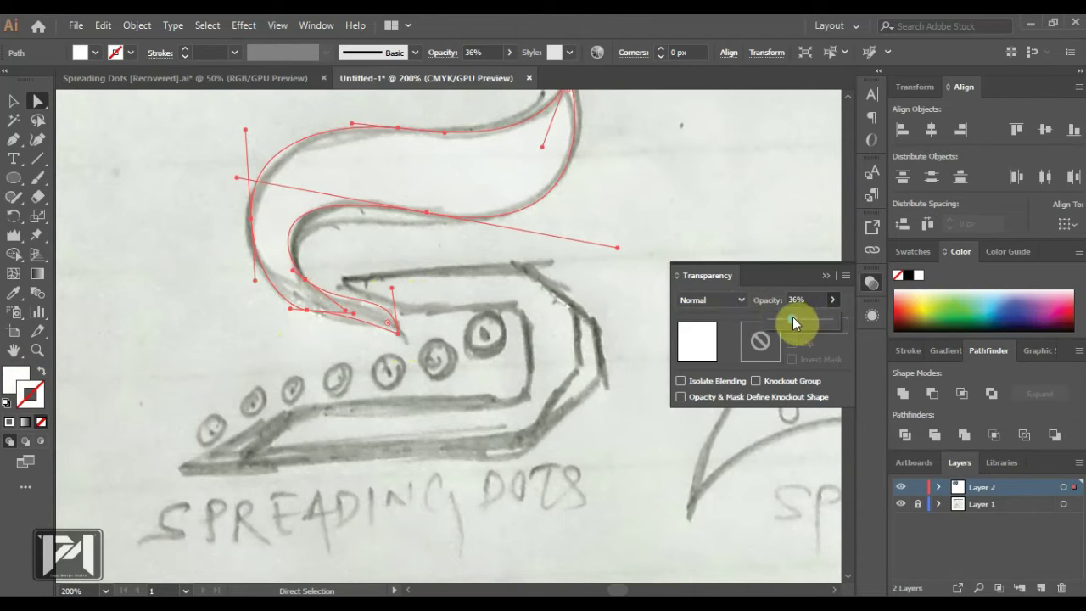
pyautogui.moveTo(793, 317); pyautogui.dragTo(957, 303)
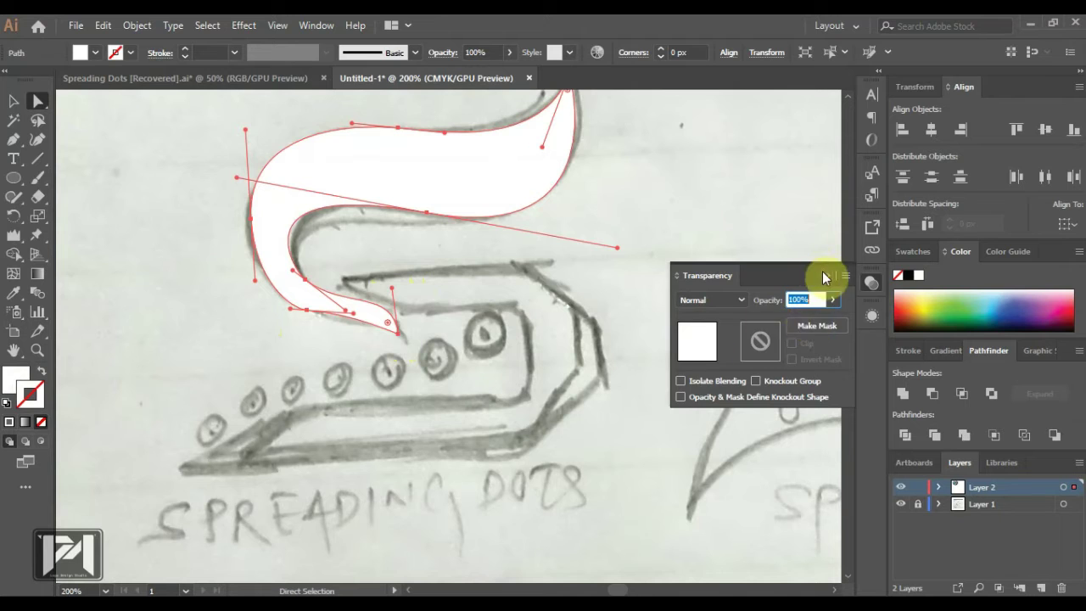
pyautogui.click(967, 304)
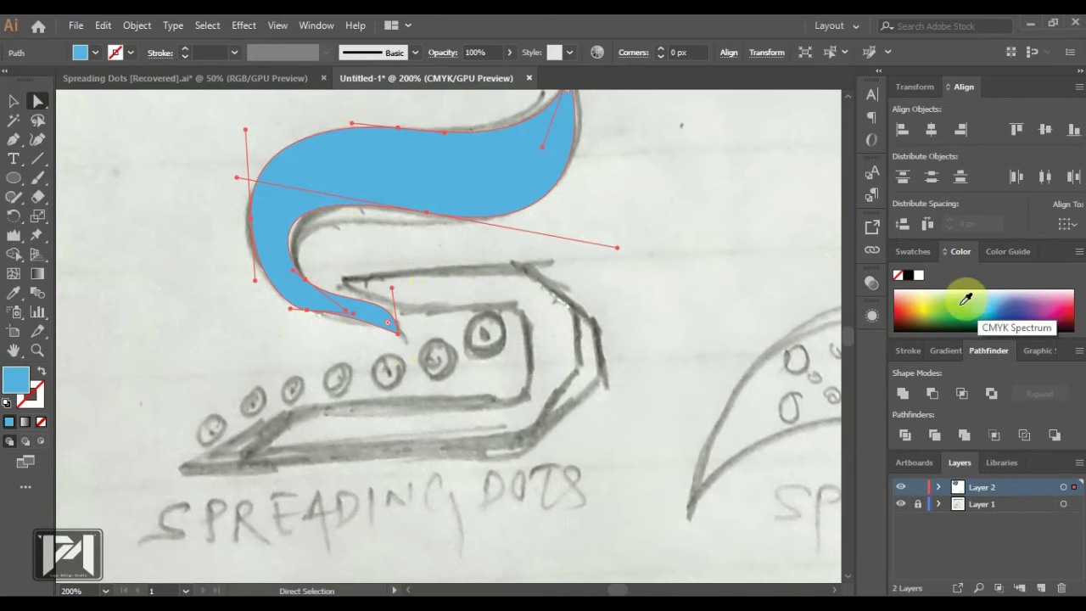
pyautogui.click(156, 167)
# - Move the blue S shape's leftmost anchor outward to X 256 px and adjust the tail anchors to match the sketch
pyautogui.scroll(2, 250, 287)
pyautogui.click(325, 275)
pyautogui.scroll(-1, 323, 277)
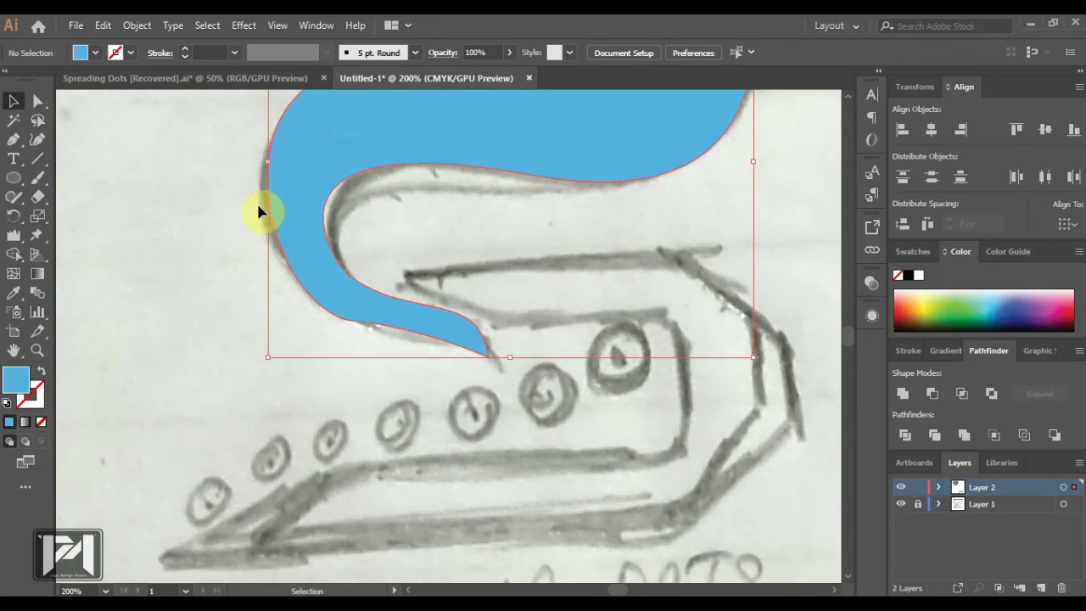
pyautogui.click(38, 102)
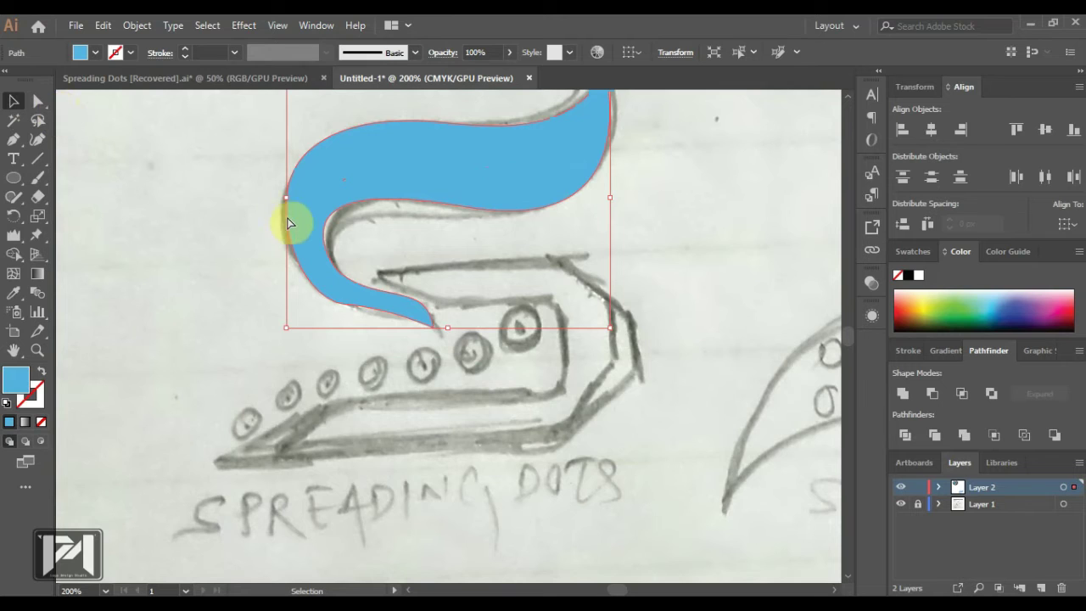
pyautogui.click(288, 219)
pyautogui.moveTo(288, 219); pyautogui.dragTo(281, 226)
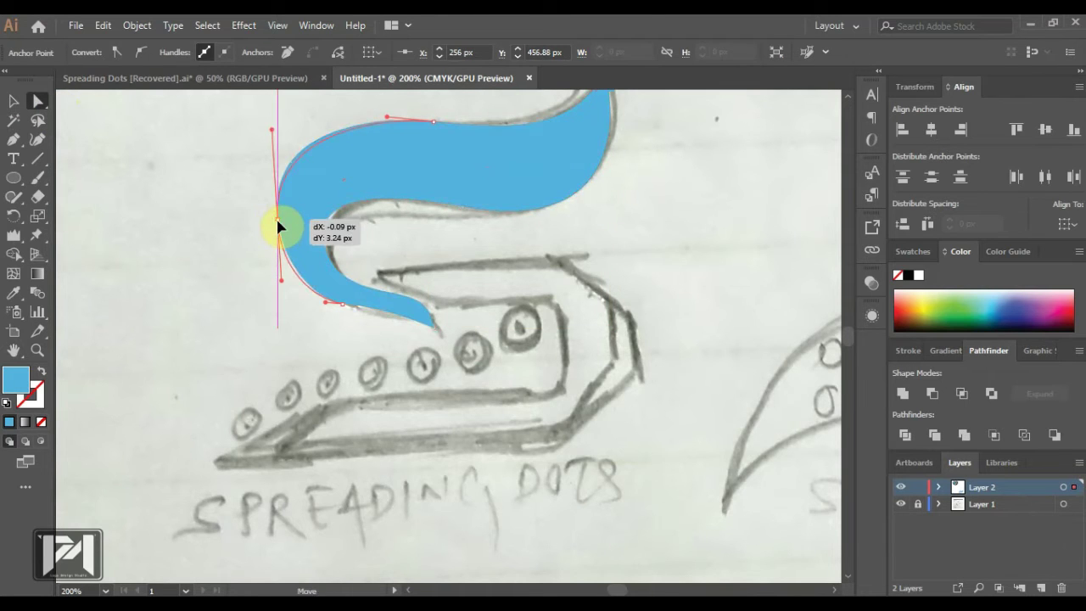
pyautogui.moveTo(344, 306); pyautogui.dragTo(395, 321)
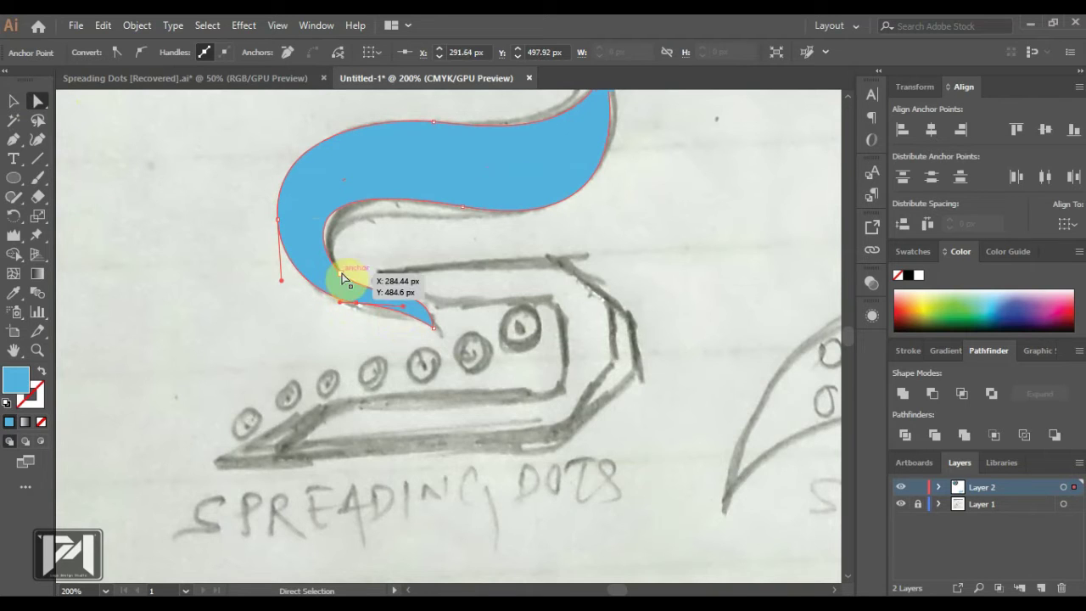
pyautogui.moveTo(346, 282)
pyautogui.mouseDown()
pyautogui.moveTo(383, 311)
pyautogui.moveTo(359, 283)
pyautogui.mouseUp()
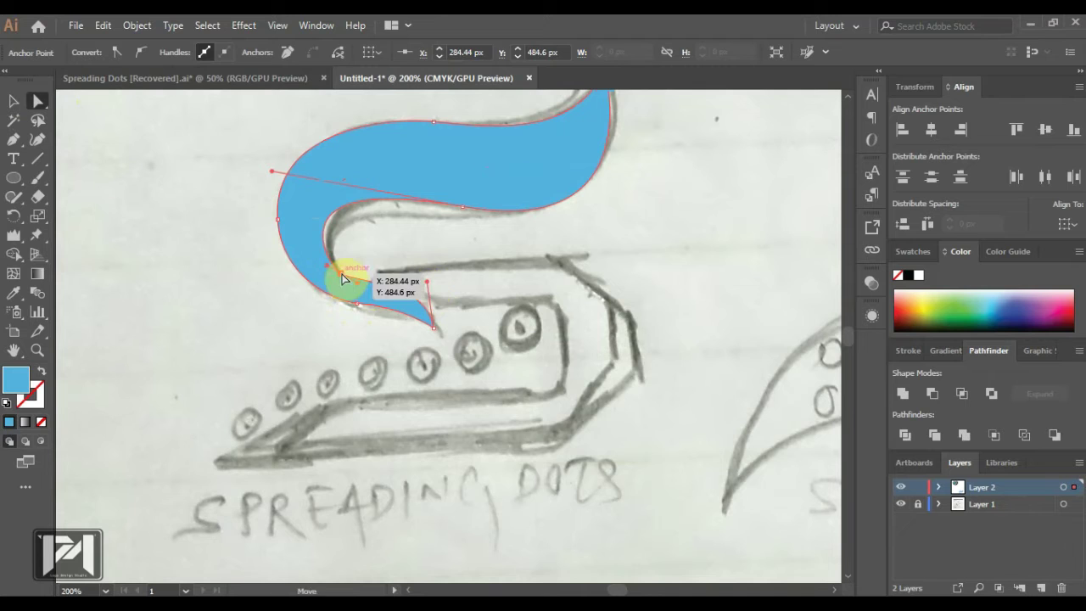
# - Smooth the inner edge of the blue swoosh around its lower bend with the Smooth tool
pyautogui.click(151, 223)
pyautogui.scroll(4, 337, 282)
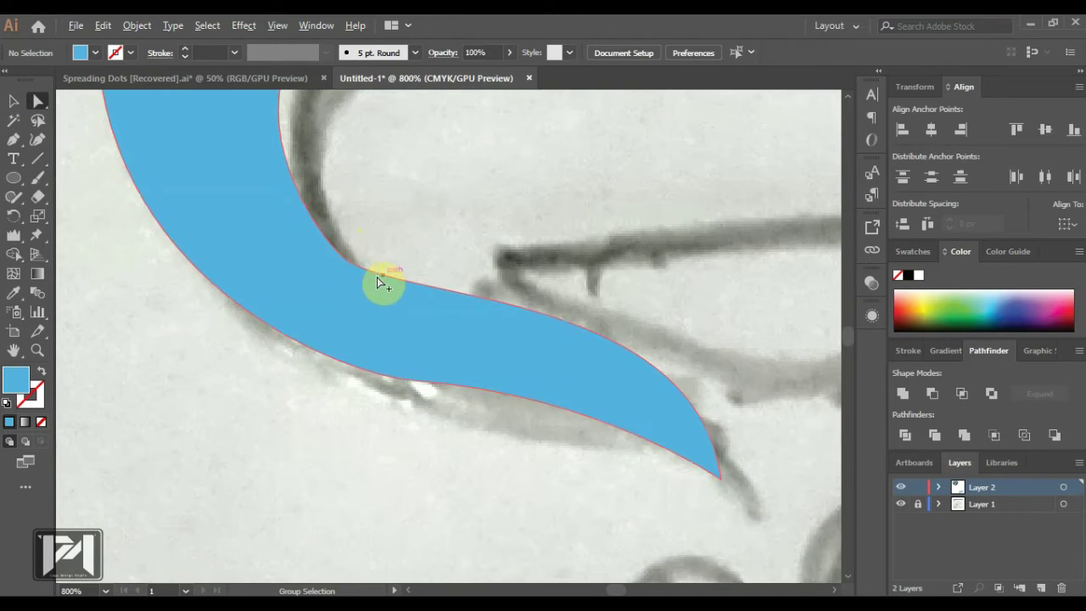
pyautogui.scroll(-2, 396, 423)
pyautogui.press('n')
pyautogui.click(36, 105)
pyautogui.click(294, 189)
pyautogui.click(16, 198)
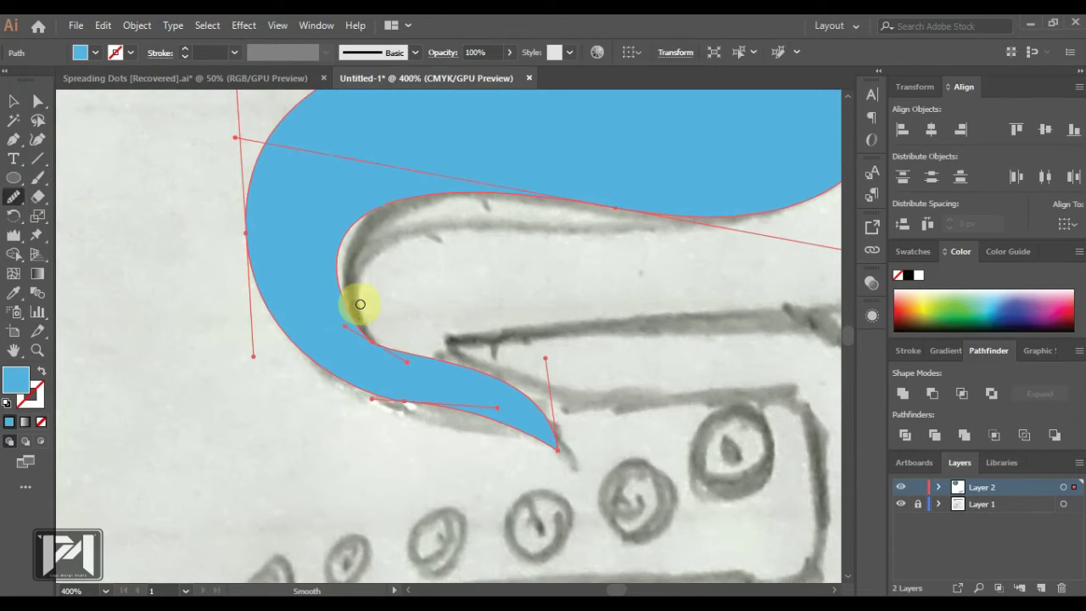
pyautogui.moveTo(414, 351)
pyautogui.mouseDown()
pyautogui.moveTo(473, 368)
pyautogui.moveTo(418, 358)
pyautogui.mouseUp()
pyautogui.click(39, 102)
pyautogui.click(189, 202)
pyautogui.click(368, 348)
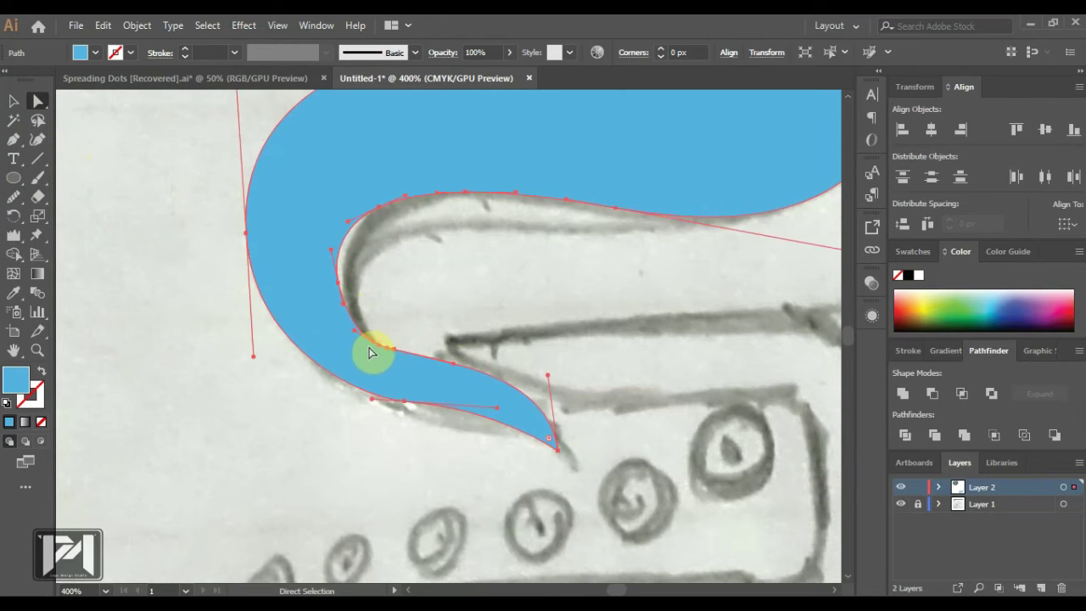
pyautogui.click(146, 181)
# - Draw a rounded rectangle over the sketch beside the swoosh's lower tip and reduce its corner radius to about 8 px
pyautogui.scroll(-2, 145, 182)
pyautogui.moveTo(15, 180); pyautogui.dragTo(57, 195)
pyautogui.moveTo(364, 256); pyautogui.dragTo(684, 450)
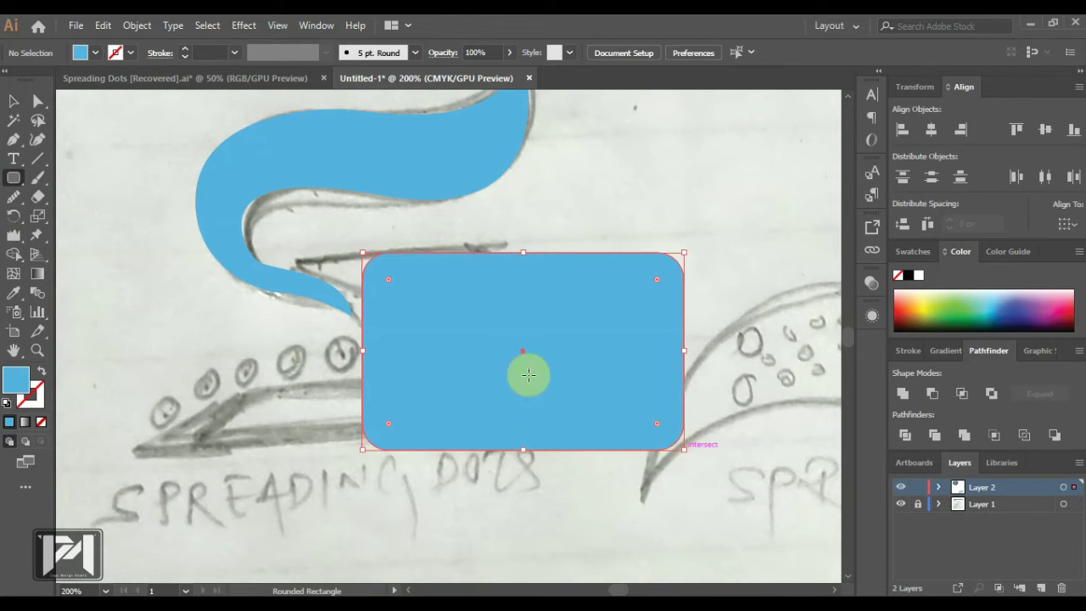
pyautogui.click(38, 101)
pyautogui.moveTo(388, 288); pyautogui.dragTo(374, 281)
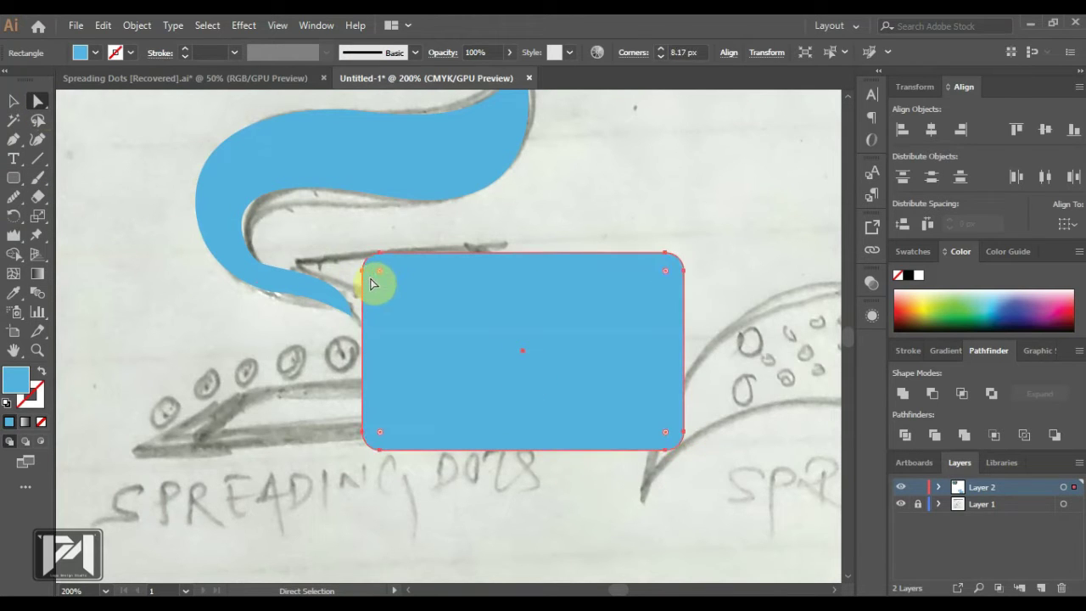
# - Duplicate the rounded rectangle, make the copy smaller, and place it vertically centred on the original, protruding past its left edge
pyautogui.click(13, 101)
pyautogui.moveTo(431, 316); pyautogui.dragTo(337, 281)
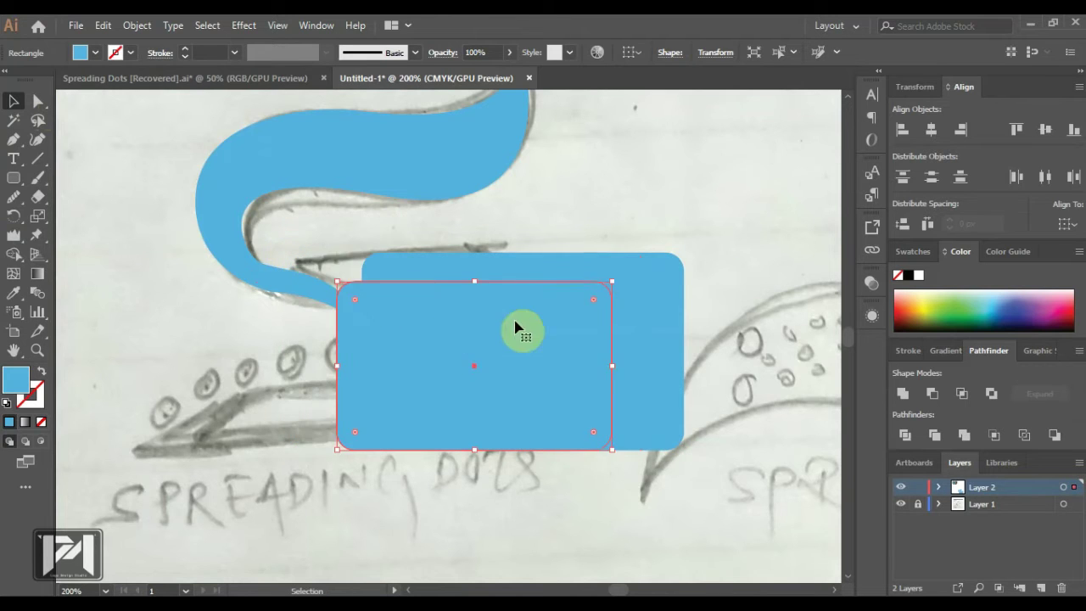
pyautogui.moveTo(517, 323); pyautogui.dragTo(531, 309)
pyautogui.moveTo(339, 271); pyautogui.dragTo(358, 278)
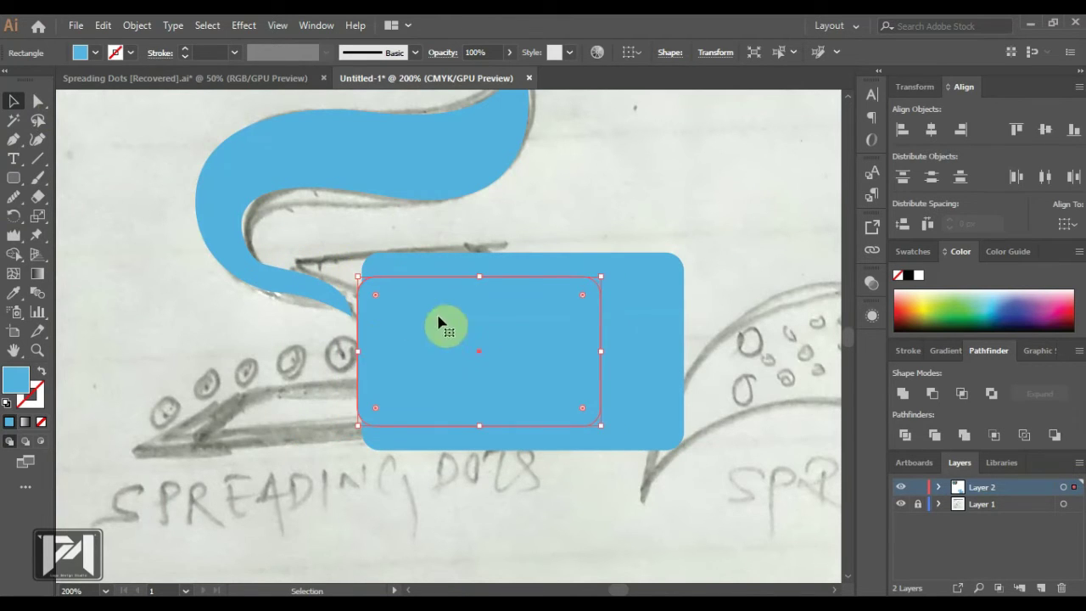
pyautogui.moveTo(359, 352); pyautogui.dragTo(289, 357)
pyautogui.moveTo(479, 357); pyautogui.dragTo(516, 358)
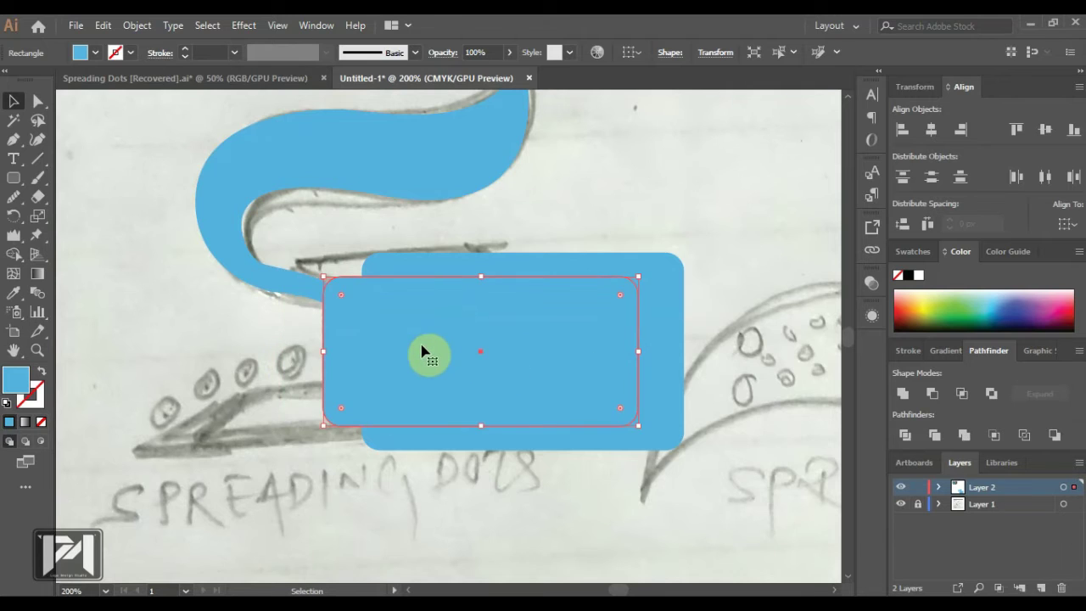
pyautogui.moveTo(425, 351); pyautogui.dragTo(452, 355)
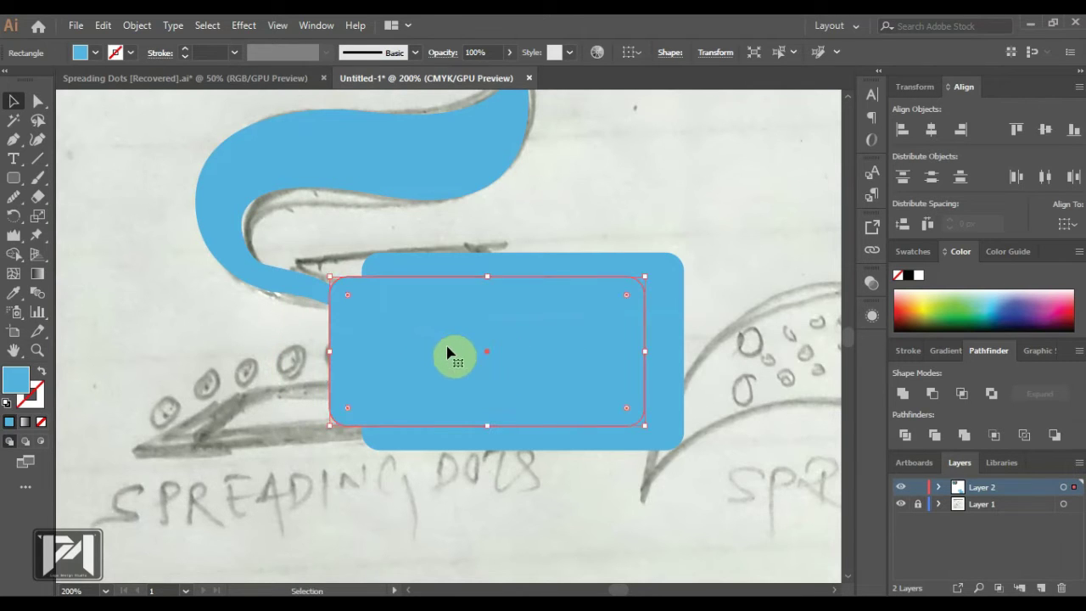
# - Subtract the smaller rectangle from the larger one and move the remaining bracket shape over the sketch's lower bend
pyautogui.keyDown('shift'); pyautogui.click(416, 274); pyautogui.keyUp('shift')
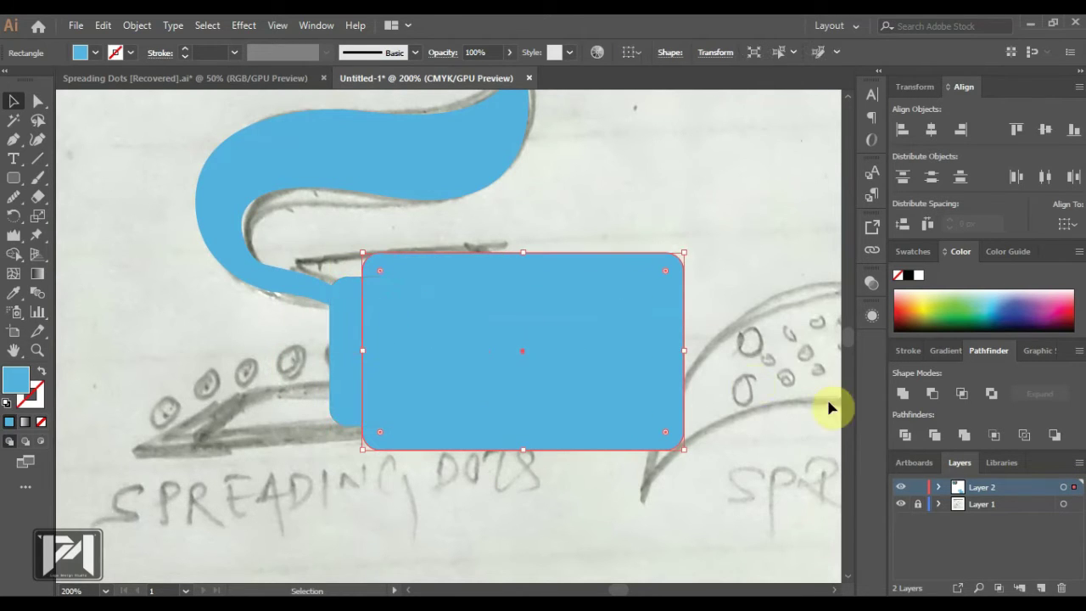
pyautogui.keyDown('shift'); pyautogui.click(350, 335); pyautogui.keyUp('shift')
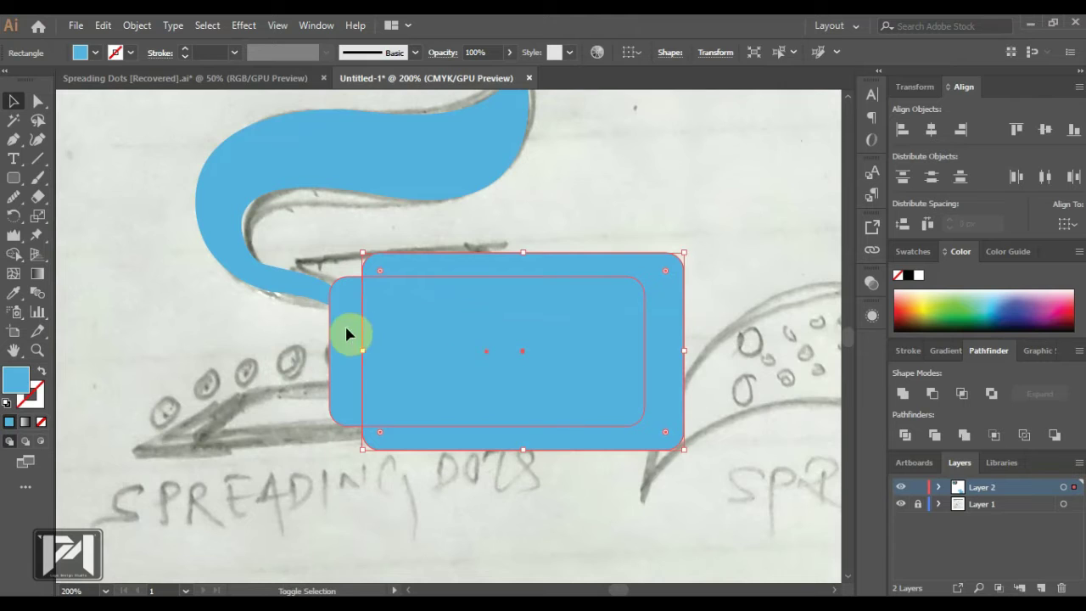
pyautogui.click(941, 441)
pyautogui.moveTo(660, 288); pyautogui.dragTo(536, 284)
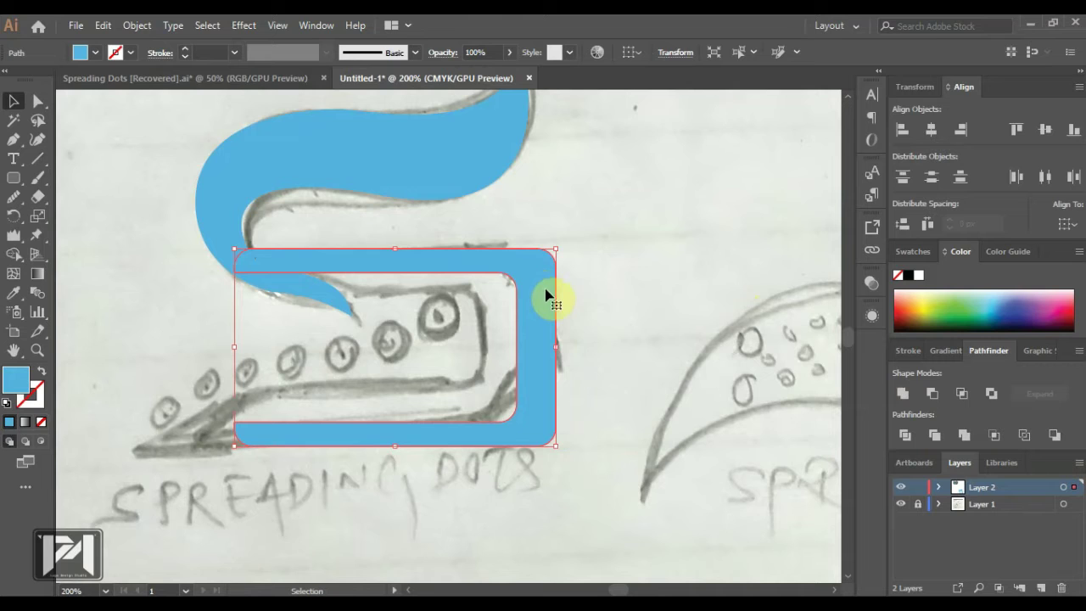
pyautogui.hotkey('ctrl', 'z')
pyautogui.moveTo(478, 255); pyautogui.dragTo(315, 266)
# - Lower the bracket shape's opacity to 44% so the sketch shows through it
pyautogui.click(474, 74)
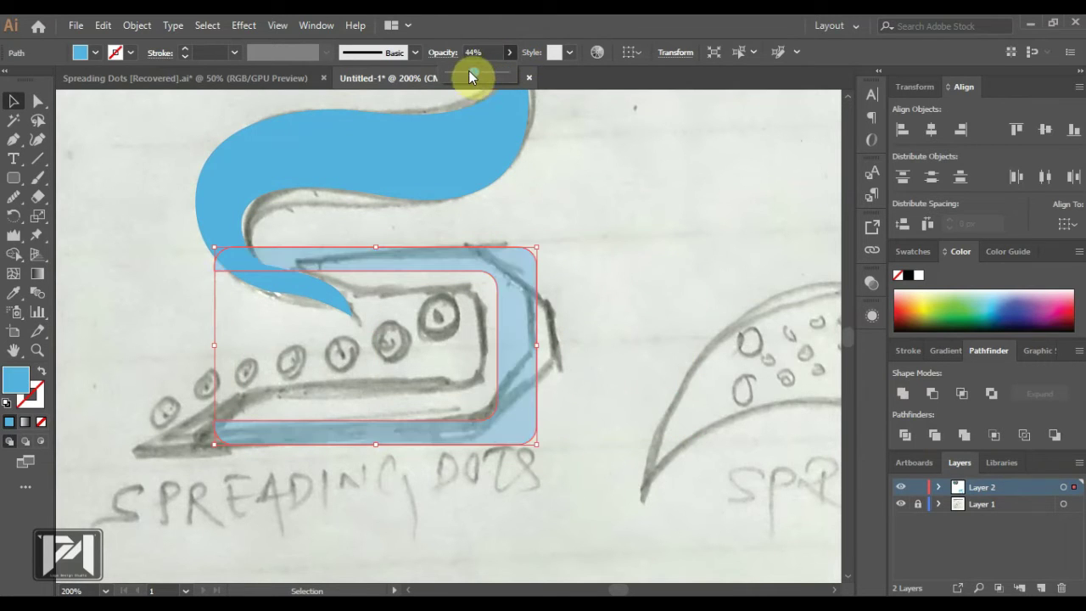
pyautogui.click(480, 76)
pyautogui.click(37, 101)
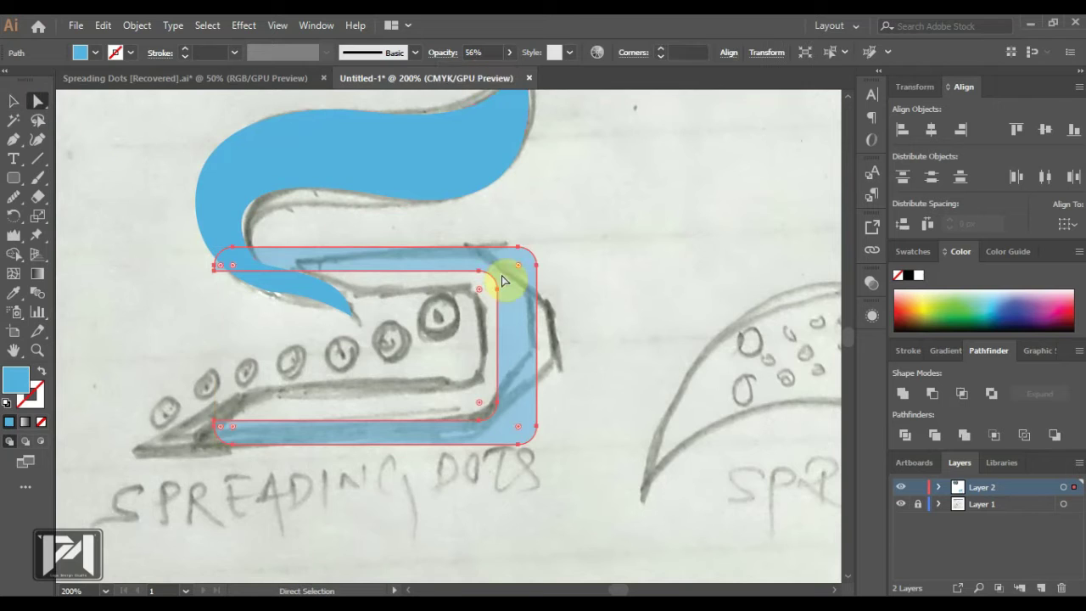
pyautogui.click(213, 277)
pyautogui.keyDown('ctrl'); pyautogui.click(510, 330); pyautogui.keyUp('ctrl')
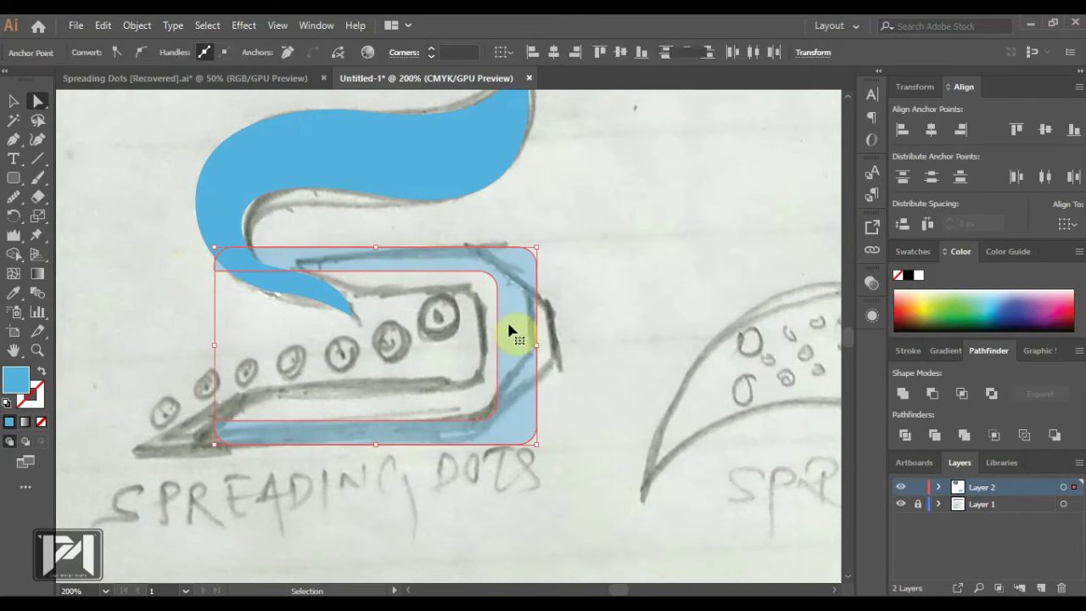
# - Move the blue swoosh to the left, clear of the bracket shape
pyautogui.click(399, 223)
pyautogui.click(371, 194)
pyautogui.click(14, 101)
pyautogui.moveTo(315, 161); pyautogui.dragTo(156, 153)
pyautogui.click(667, 280)
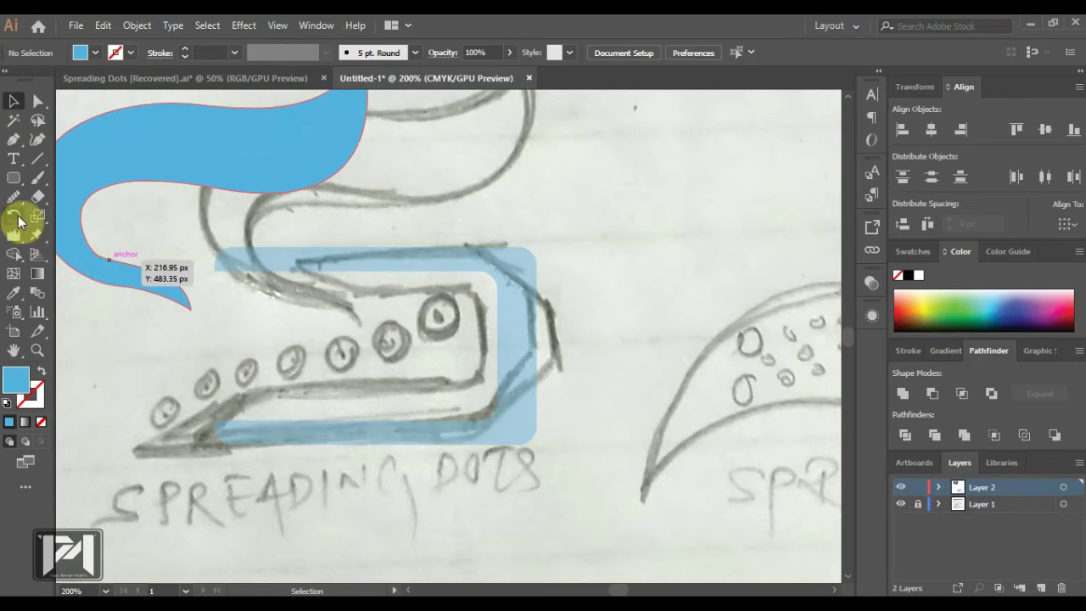
# - Thicken the bracket's upper bar by nudging its inner-edge anchor points down to the sketched line
pyautogui.click(213, 251)
pyautogui.press('a')
pyautogui.moveTo(310, 291); pyautogui.dragTo(507, 322)
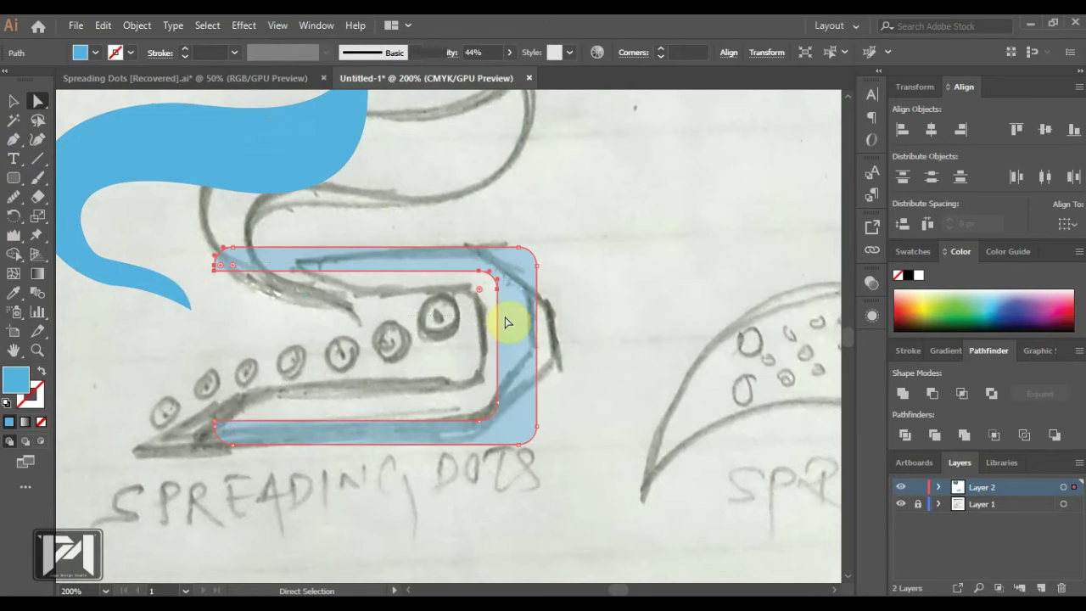
pyautogui.press('Down')
pyautogui.press('Down')
pyautogui.press('Down')
pyautogui.press('Down')
pyautogui.press('Down')
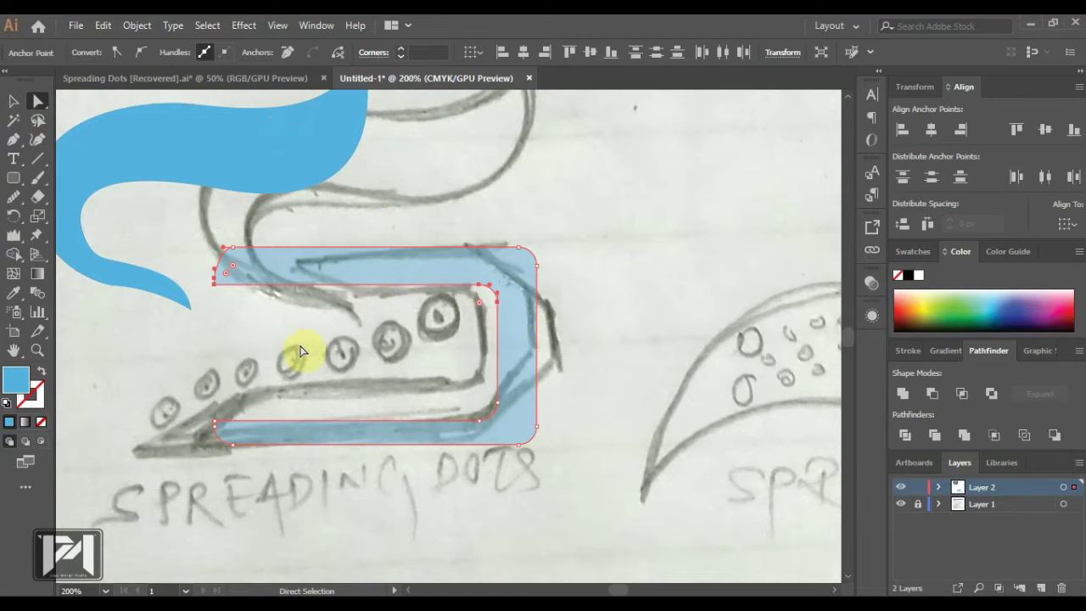
# - Thicken the bracket's lower bar by nudging its inner-edge anchor points up to the sketched line
pyautogui.moveTo(173, 383); pyautogui.dragTo(504, 433)
pyautogui.press('Up')
pyautogui.press('Up')
pyautogui.press('Up')
pyautogui.press('Up')
pyautogui.press('Up')
pyautogui.press('Up')
pyautogui.press('Up')
pyautogui.press('Up')
pyautogui.press('Up')
pyautogui.press('Up')
pyautogui.press('Up')
pyautogui.press('Up')
pyautogui.press('Up')
pyautogui.press('Up')
pyautogui.press('Up')
pyautogui.press('Up')
pyautogui.press('Up')
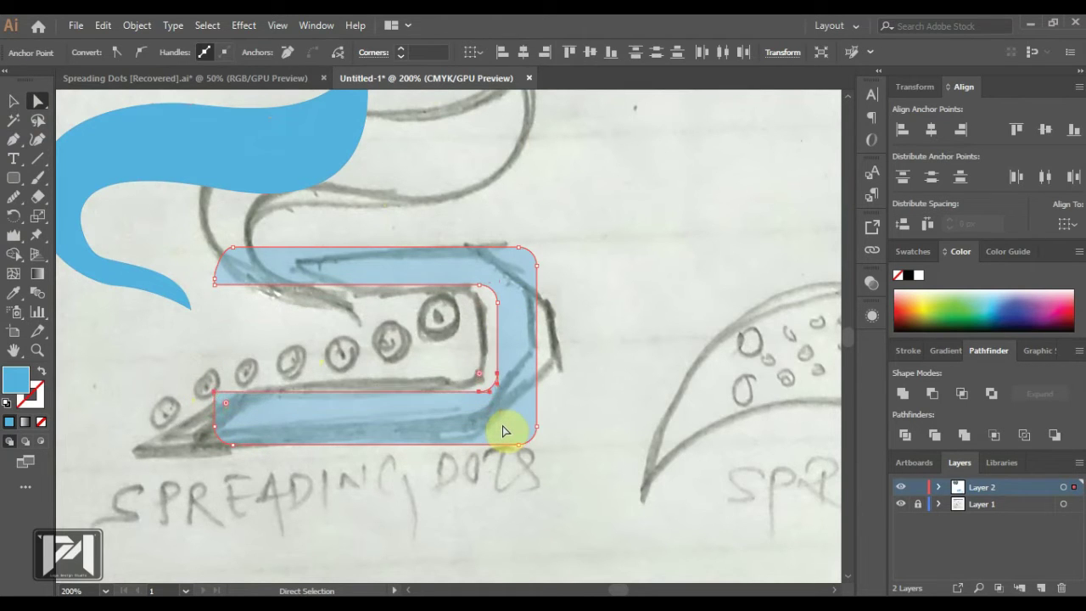
pyautogui.click(610, 362)
# - Widen the bracket's vertical bar by nudging its outer-edge anchor points to the right
pyautogui.click(512, 290)
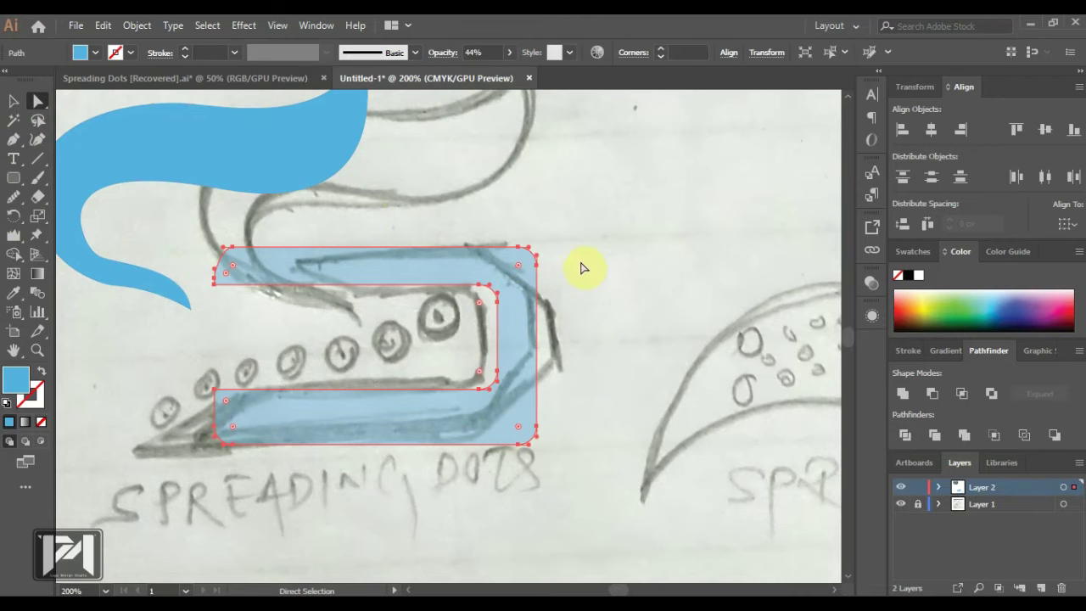
pyautogui.moveTo(578, 242); pyautogui.dragTo(526, 436)
pyautogui.press('Right')
pyautogui.press('Right')
pyautogui.press('Right')
pyautogui.press('Right')
pyautogui.press('Right')
pyautogui.press('Right')
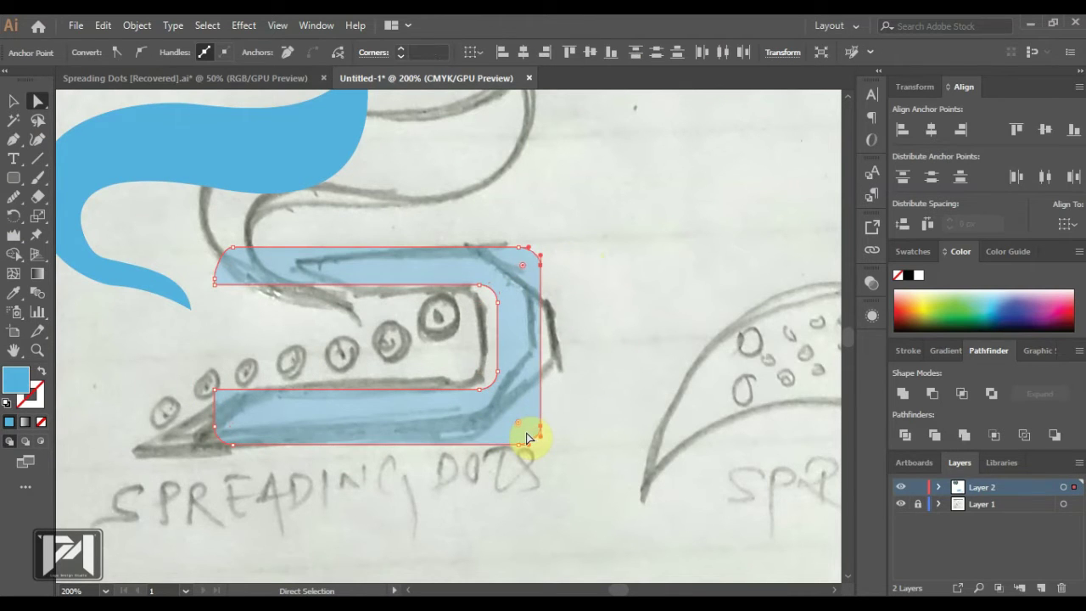
pyautogui.press('Right')
pyautogui.press('Right')
pyautogui.press('Right')
pyautogui.press('Right')
pyautogui.press('Right')
pyautogui.press('Right')
pyautogui.press('Right')
# - Bevel the bracket's two outer right corners by moving their side anchor points towards the middle of the vertical edge
pyautogui.moveTo(559, 265); pyautogui.dragTo(556, 288)
pyautogui.moveTo(560, 424); pyautogui.dragTo(562, 380)
pyautogui.click(567, 391)
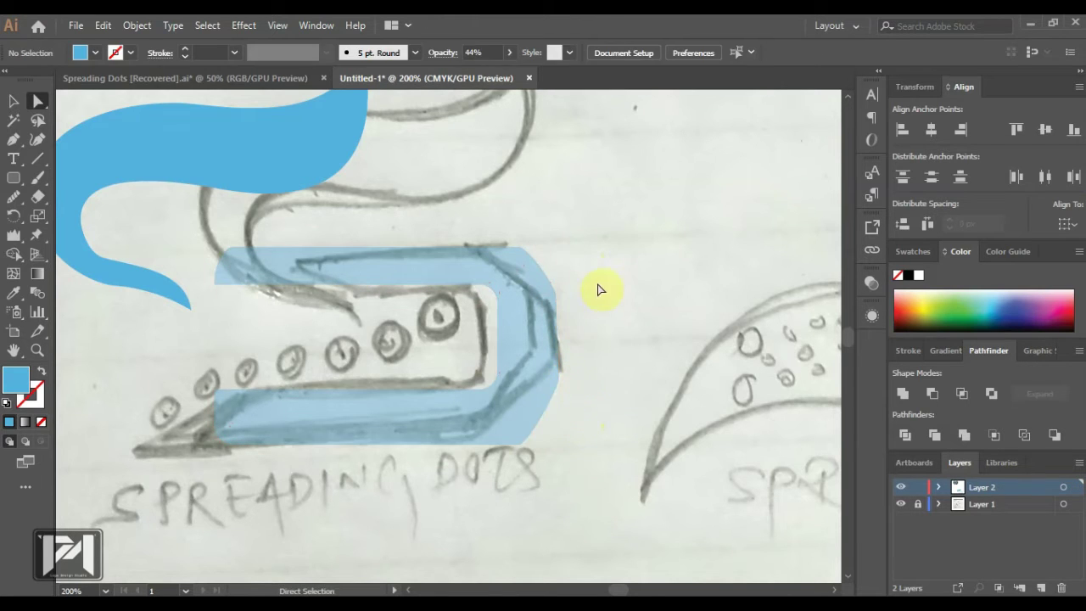
# - Shift the bracket slightly right and pull its right-edge corner anchors outward to refine the bevelled corners
pyautogui.moveTo(545, 429); pyautogui.dragTo(545, 431)
pyautogui.moveTo(558, 299); pyautogui.dragTo(569, 305)
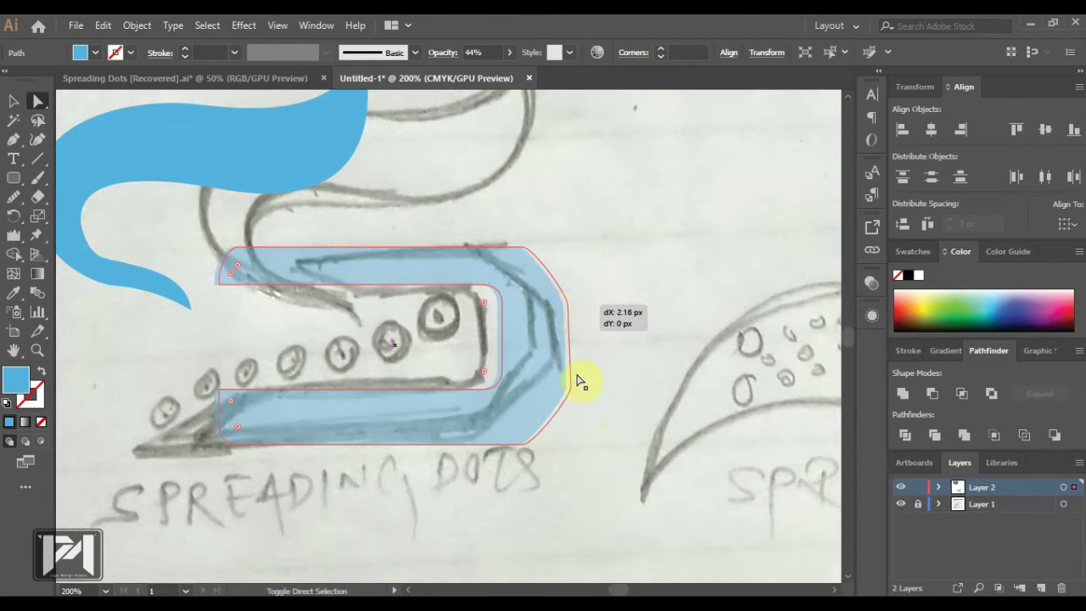
pyautogui.moveTo(572, 392); pyautogui.dragTo(573, 393)
pyautogui.moveTo(570, 306); pyautogui.dragTo(578, 307)
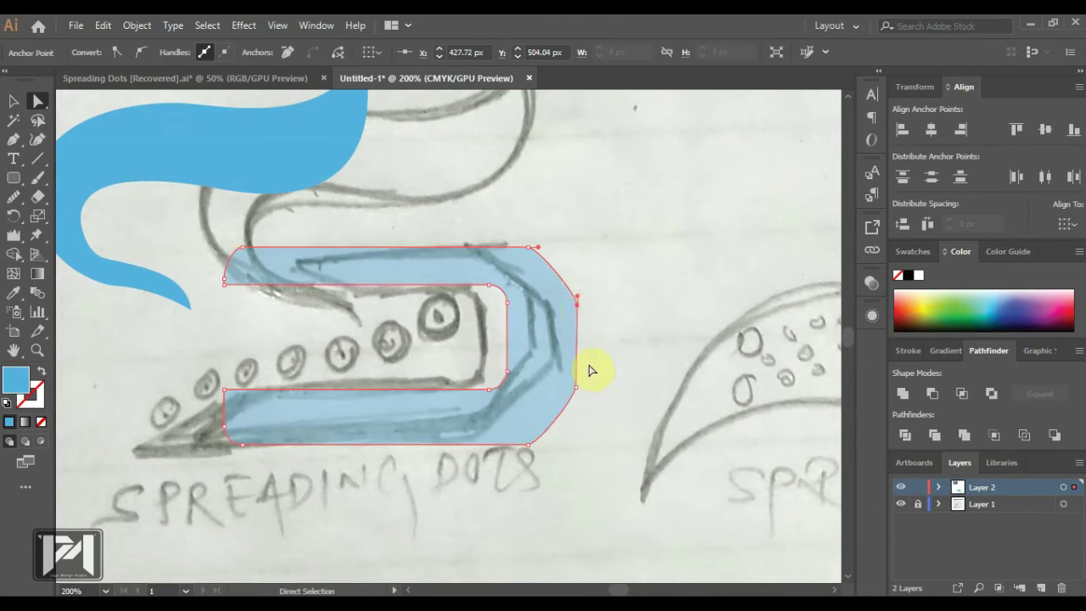
pyautogui.click(577, 389)
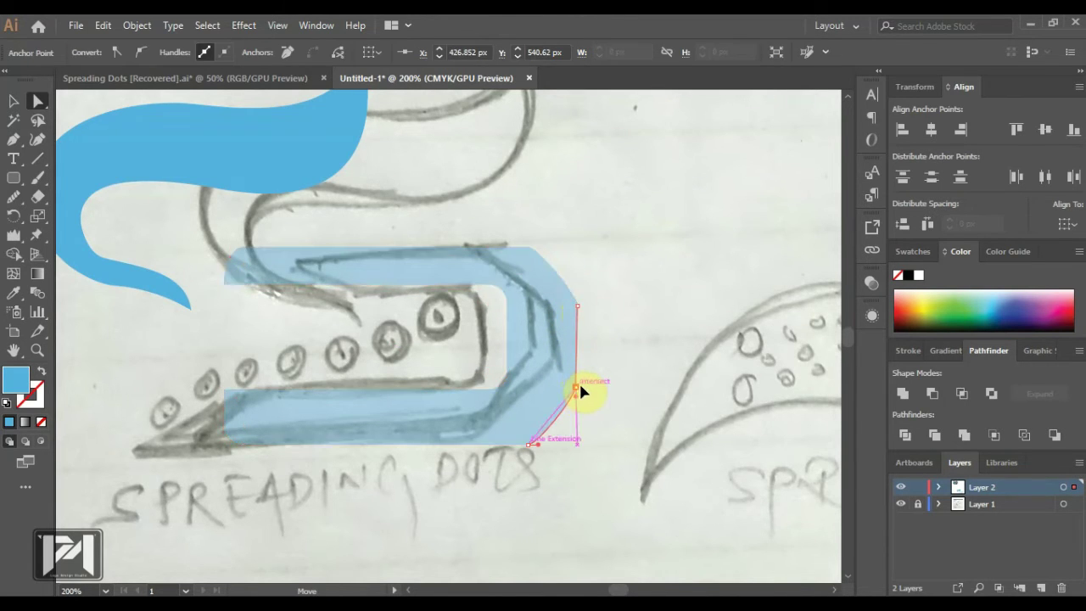
pyautogui.click(583, 388)
pyautogui.moveTo(555, 434); pyautogui.dragTo(557, 434)
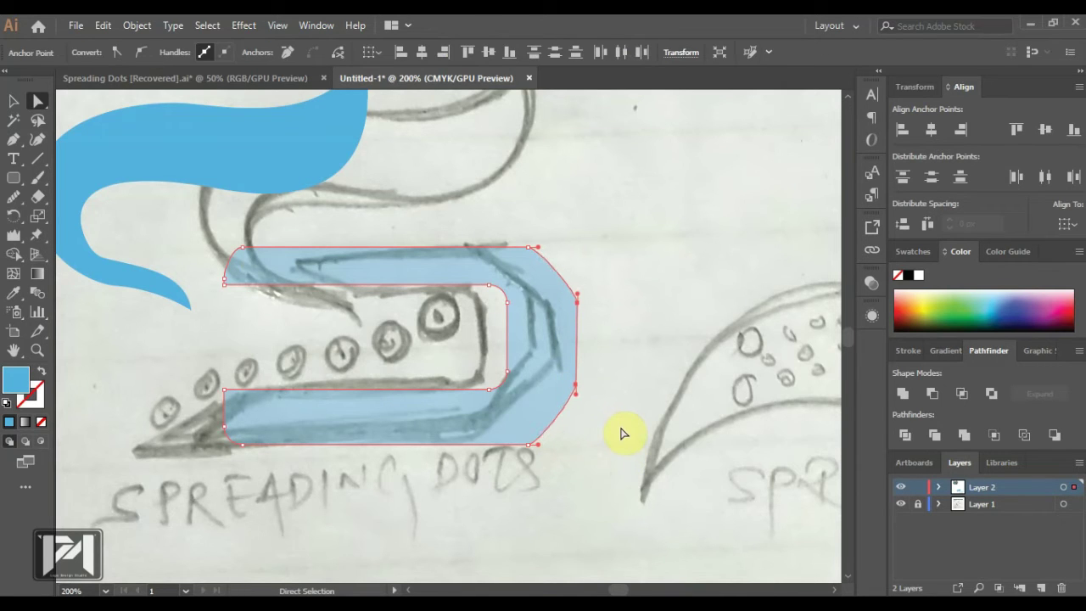
pyautogui.click(620, 433)
pyautogui.moveTo(620, 433); pyautogui.dragTo(558, 432)
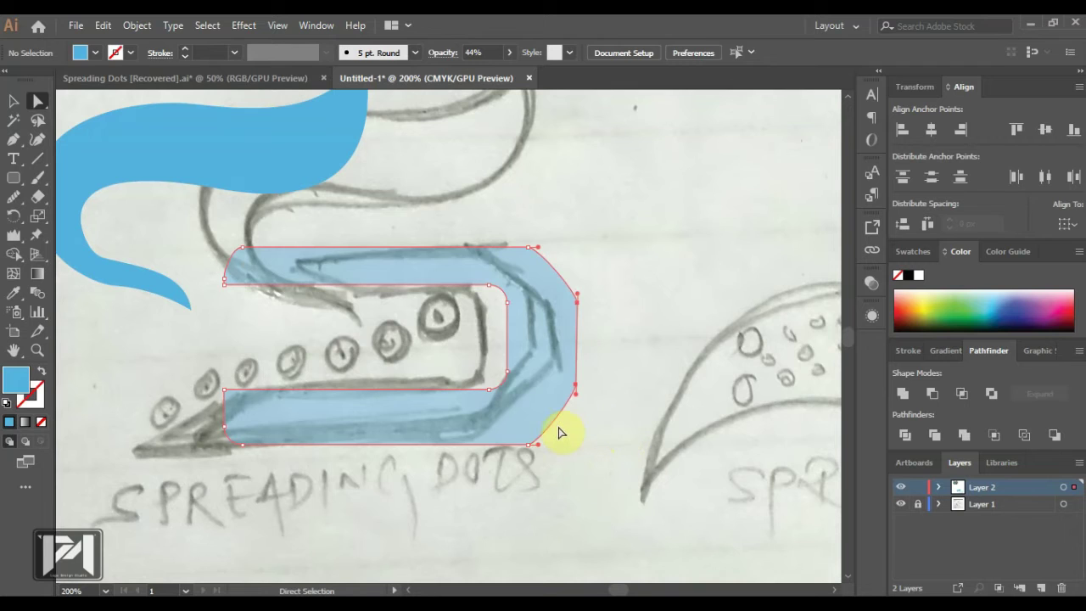
pyautogui.click(574, 422)
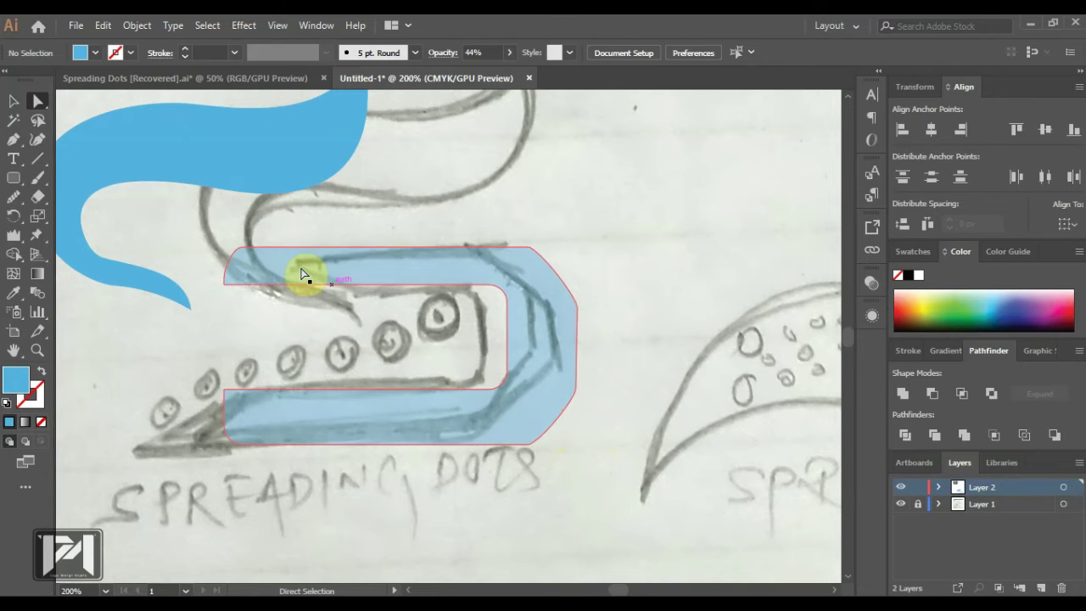
# - Draw a closed four-sided shape with a slanted right edge over the left end of the bracket's upper bar using the Pen tool
pyautogui.click(14, 140)
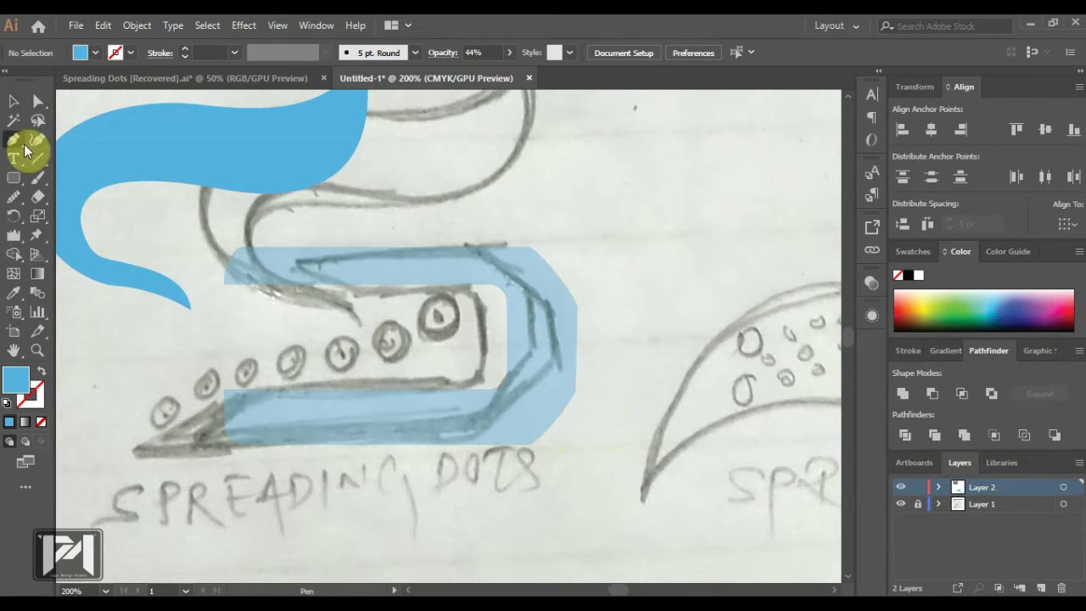
pyautogui.click(280, 237)
pyautogui.click(372, 310)
pyautogui.click(224, 315)
pyautogui.click(188, 240)
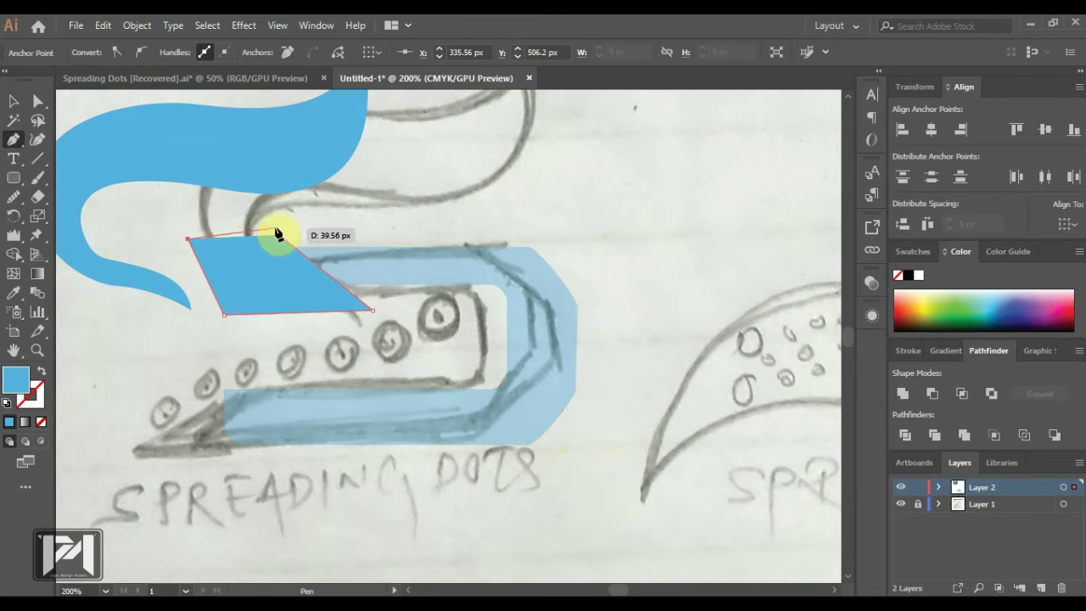
pyautogui.click(280, 237)
# - Subtract the four-sided shape from the bracket to cut its upper bar diagonally, and move the bracket left beneath the swoosh
pyautogui.press('v')
pyautogui.moveTo(364, 247); pyautogui.dragTo(601, 412)
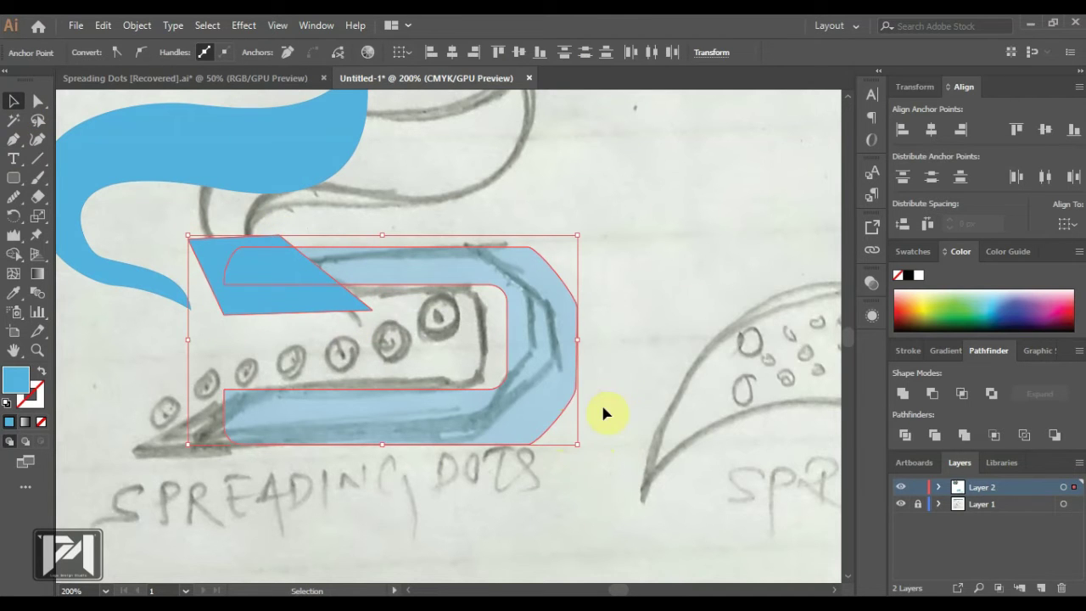
pyautogui.click(931, 394)
pyautogui.scroll(-1, 556, 310)
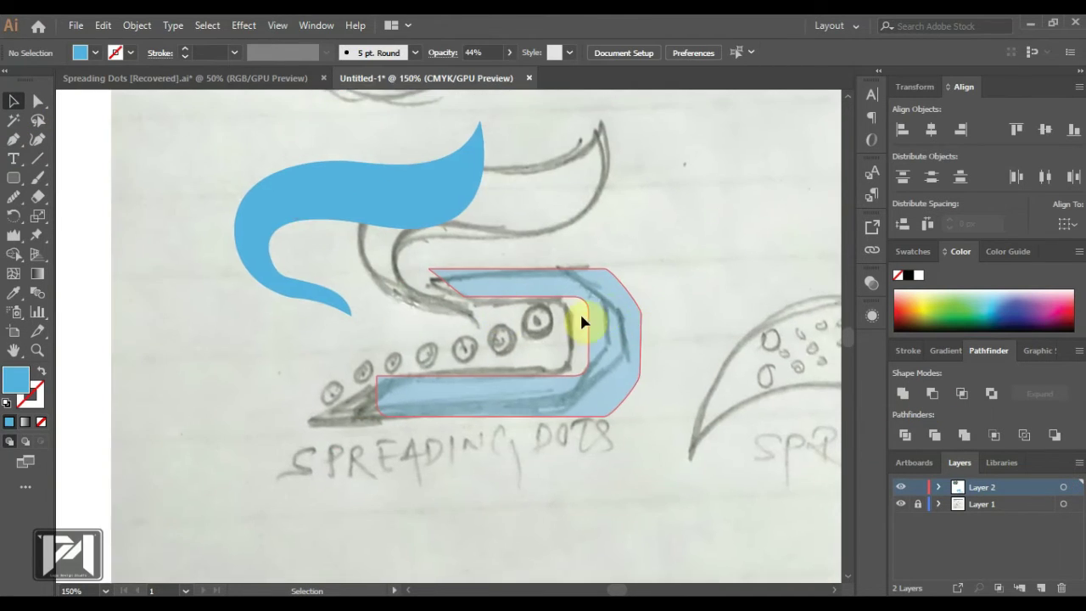
pyautogui.moveTo(580, 312); pyautogui.dragTo(510, 321)
pyautogui.click(657, 307)
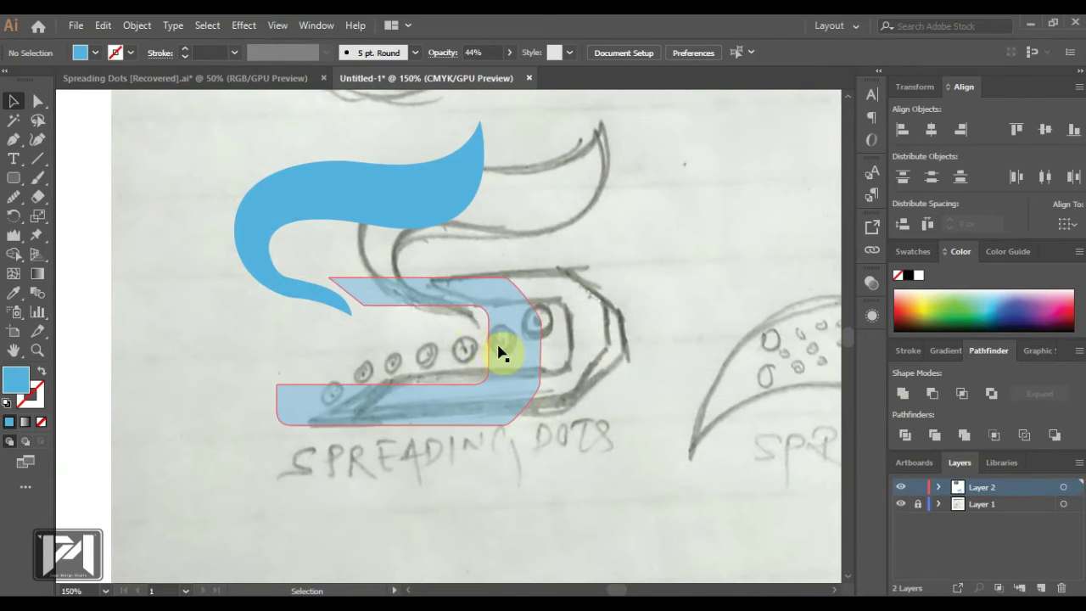
# - Draw a closed four-sided shape with a curved lower-right edge over the left end of the bracket's lower bar using the Pen tool
pyautogui.click(14, 140)
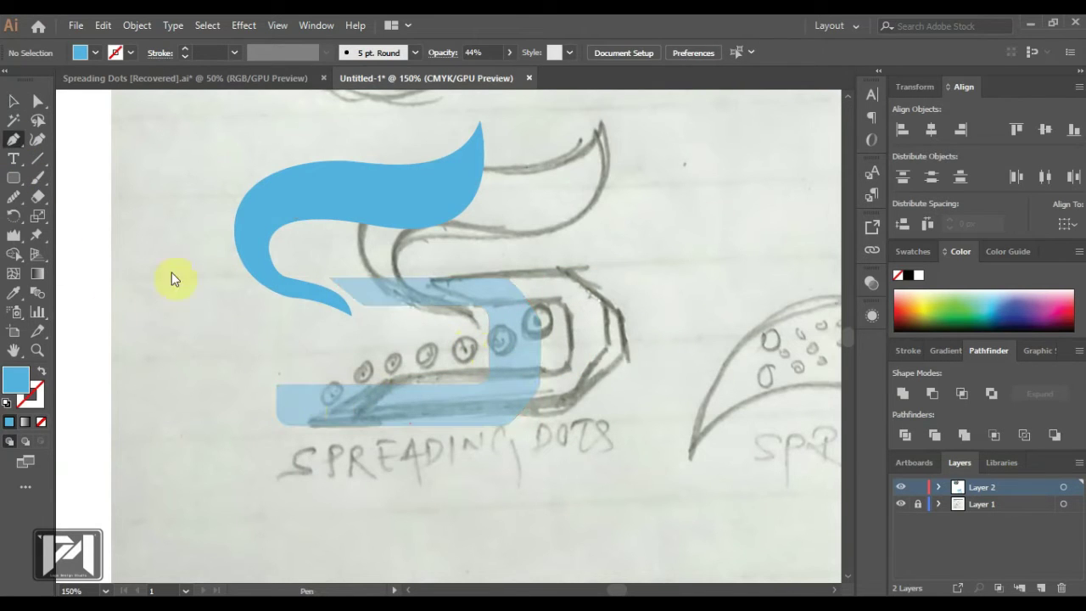
pyautogui.click(383, 376)
pyautogui.moveTo(270, 429); pyautogui.dragTo(263, 451)
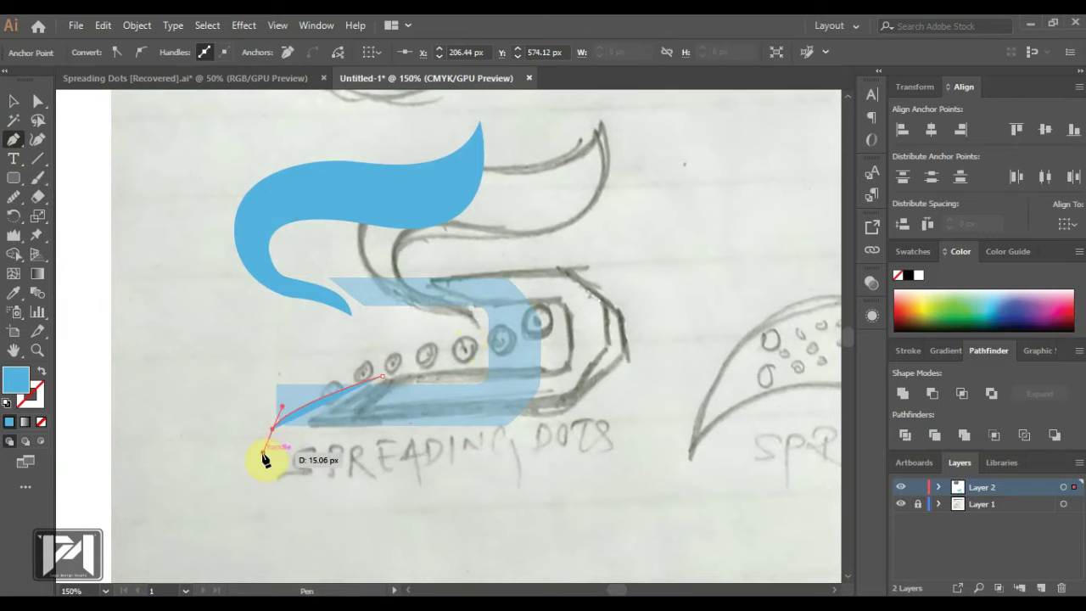
pyautogui.click(200, 383)
pyautogui.click(240, 352)
pyautogui.click(383, 376)
# - Subtract the new shape from the bracket so its lower bar ends in a curved, tapered tip
pyautogui.click(14, 102)
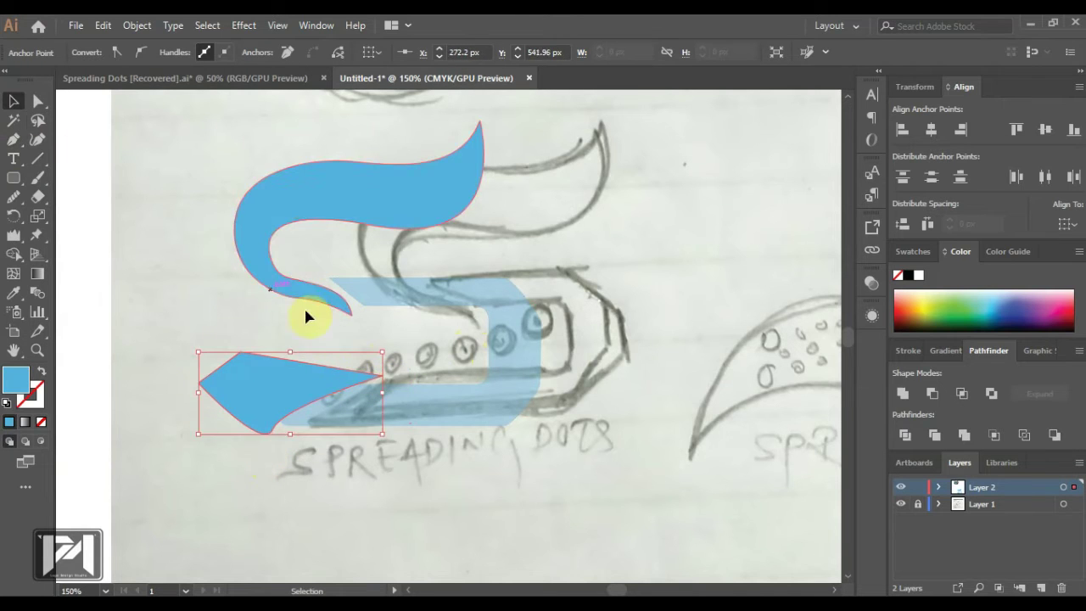
pyautogui.keyDown('shift'); pyautogui.click(511, 423); pyautogui.keyUp('shift')
pyautogui.click(933, 393)
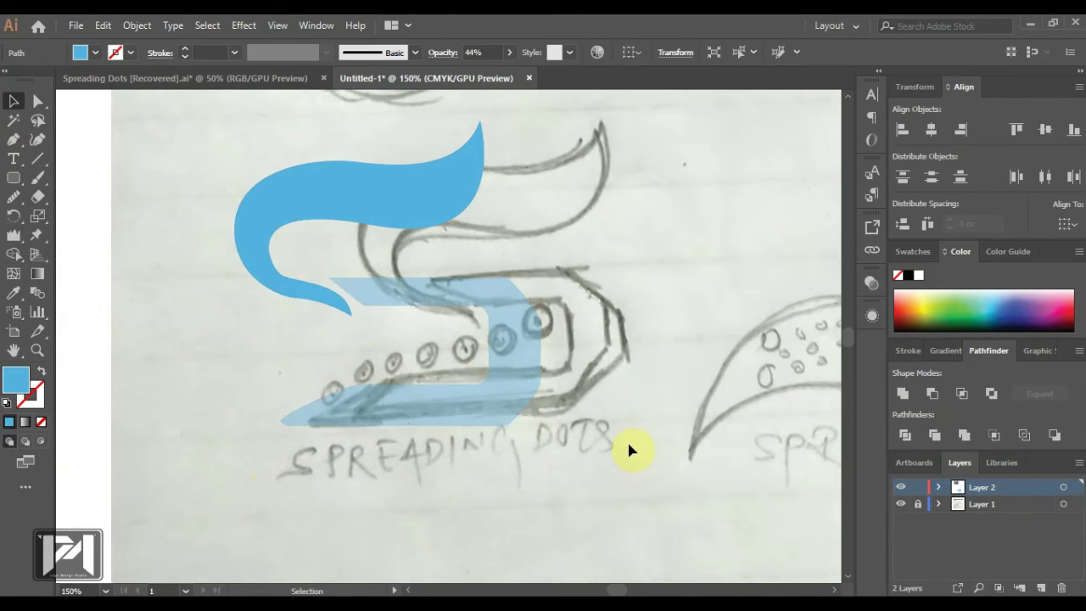
pyautogui.click(627, 439)
# - Stretch the lower bar's tapered end further left and shift the bar's upper edge slightly down to slim it
pyautogui.click(510, 380)
pyautogui.moveTo(250, 369); pyautogui.dragTo(368, 454)
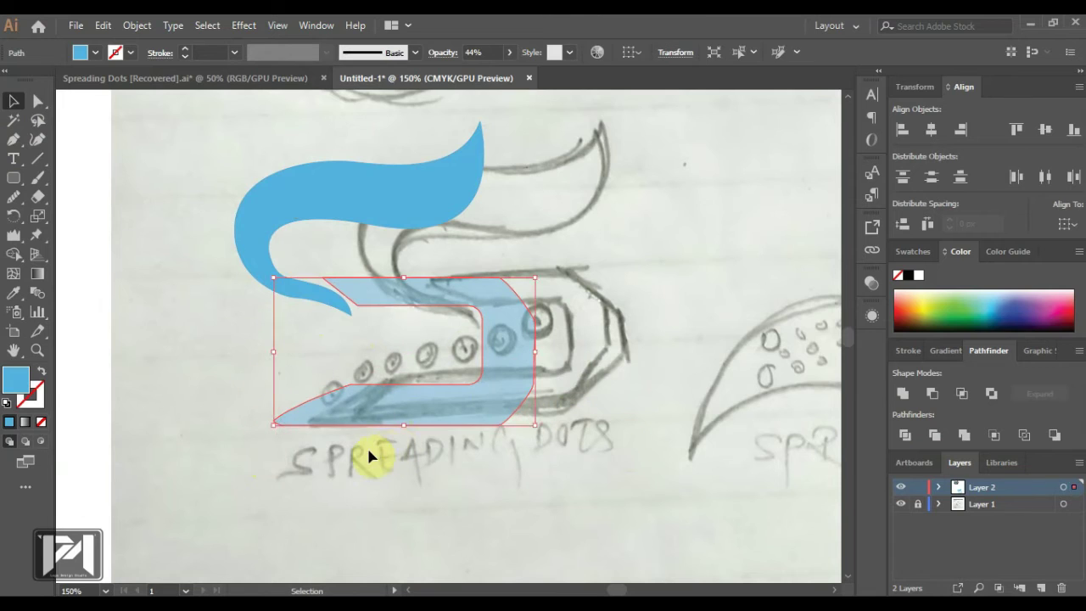
pyautogui.click(37, 103)
pyautogui.moveTo(255, 403); pyautogui.dragTo(371, 464)
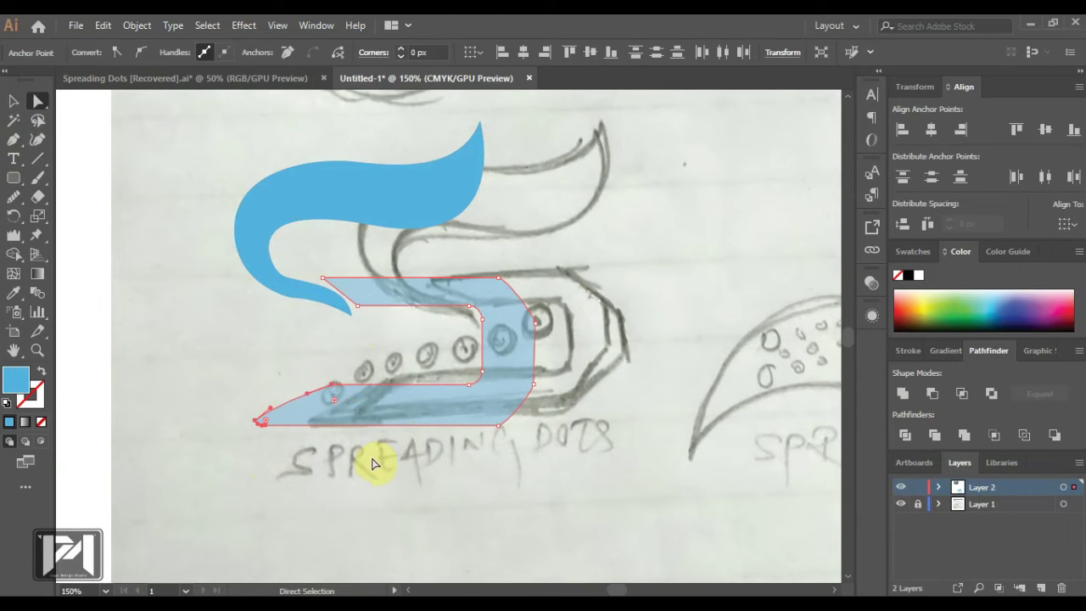
pyautogui.click(420, 504)
pyautogui.moveTo(480, 402); pyautogui.dragTo(485, 404)
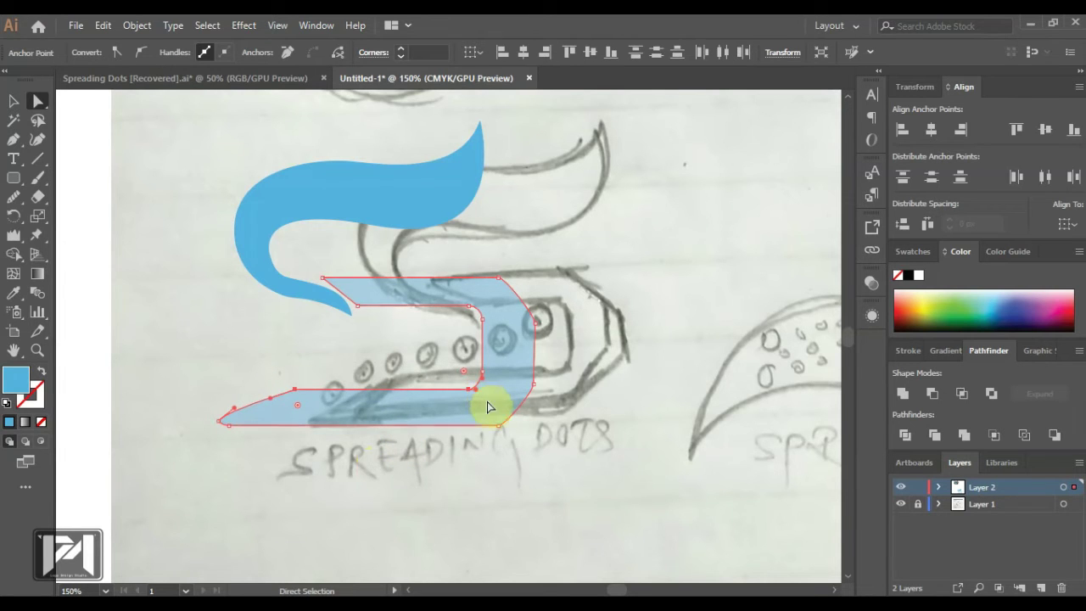
# - Sharpen the lower bar's left tip by moving its end anchor down onto the bottom edge
pyautogui.click(245, 422)
pyautogui.scroll(7, 204, 438)
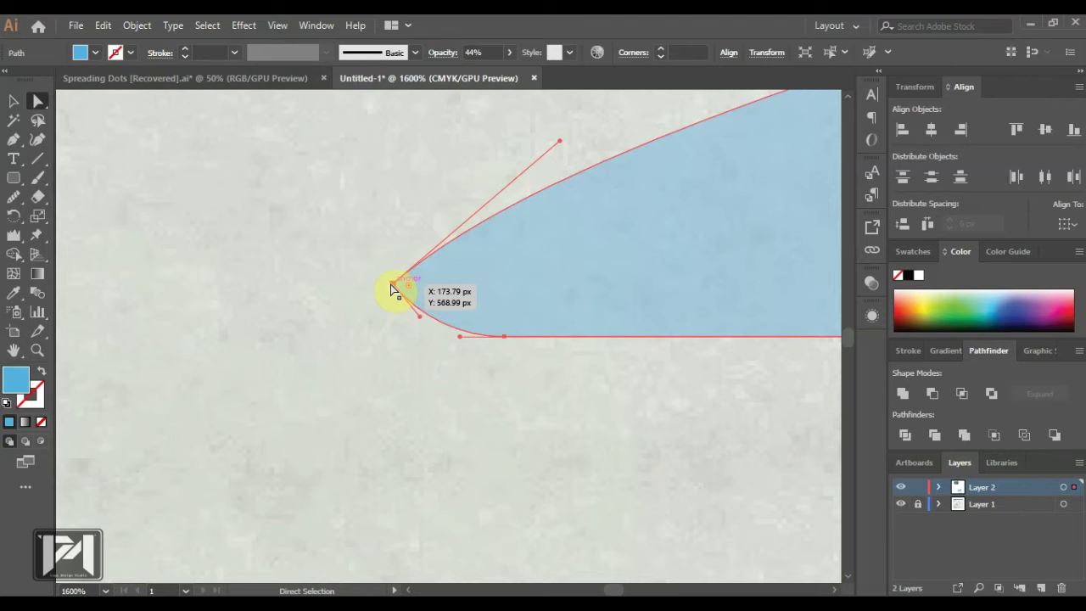
pyautogui.moveTo(392, 290); pyautogui.dragTo(371, 340)
pyautogui.scroll(-3, 371, 337)
pyautogui.scroll(-3, 404, 336)
pyautogui.scroll(-3, 523, 404)
pyautogui.click(553, 359)
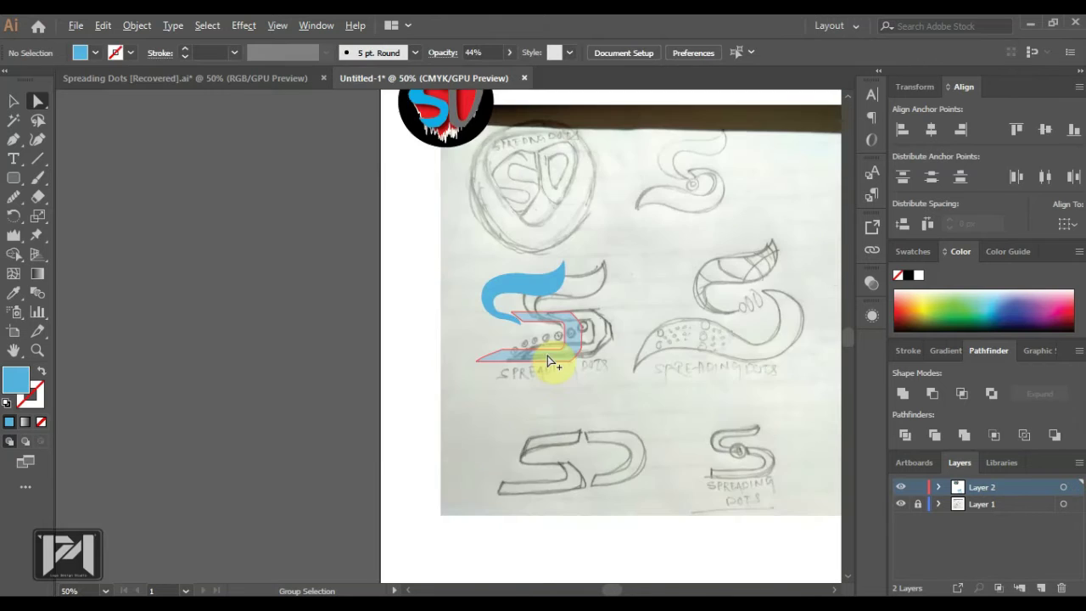
# - Move the bracket left so the slanted end of its upper bar overlaps the swoosh's lower tail
pyautogui.scroll(3, 552, 359)
pyautogui.click(499, 273)
pyautogui.scroll(1, 430, 249)
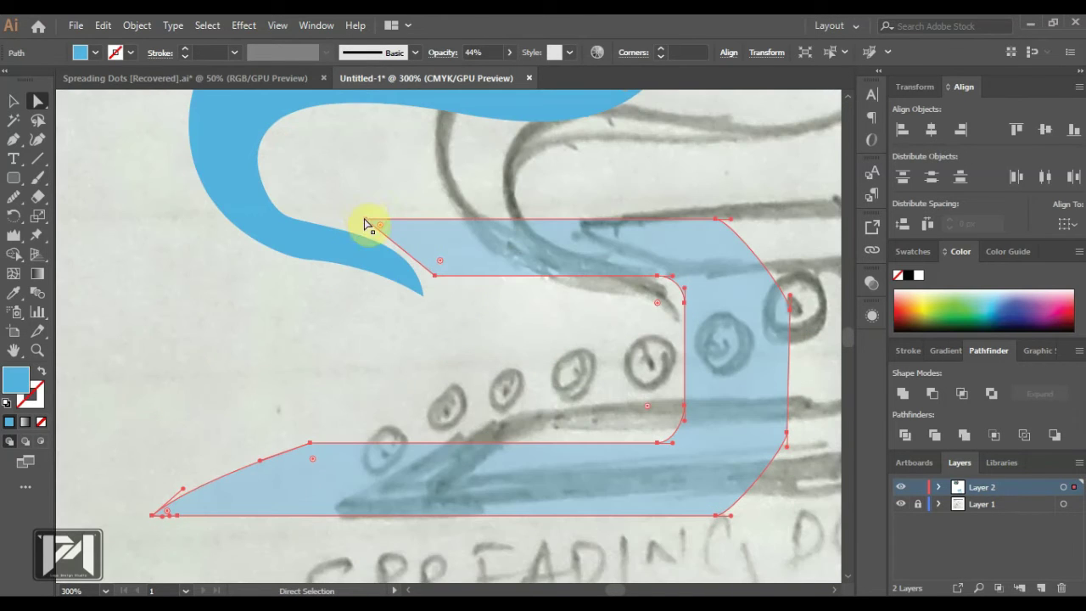
pyautogui.click(366, 220)
pyautogui.keyDown('shift'); pyautogui.click(436, 276); pyautogui.keyUp('shift')
pyautogui.click(16, 103)
pyautogui.moveTo(527, 258); pyautogui.dragTo(424, 243)
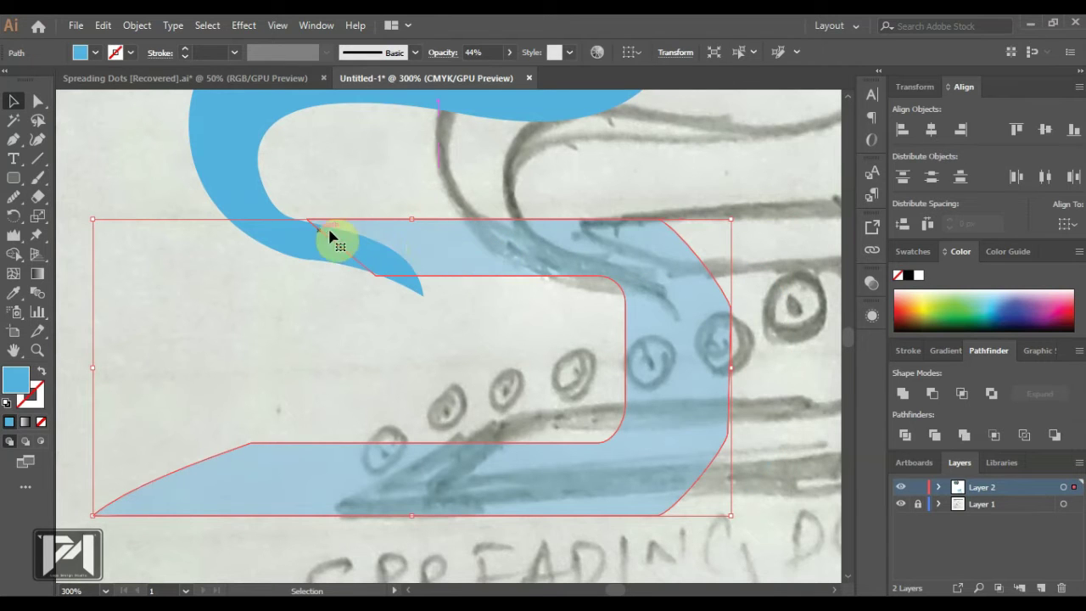
pyautogui.click(280, 201)
# - Divide the swoosh and bracket along their overlap, ungroup the pieces and shift the bracket slightly right of the tail
pyautogui.click(250, 175)
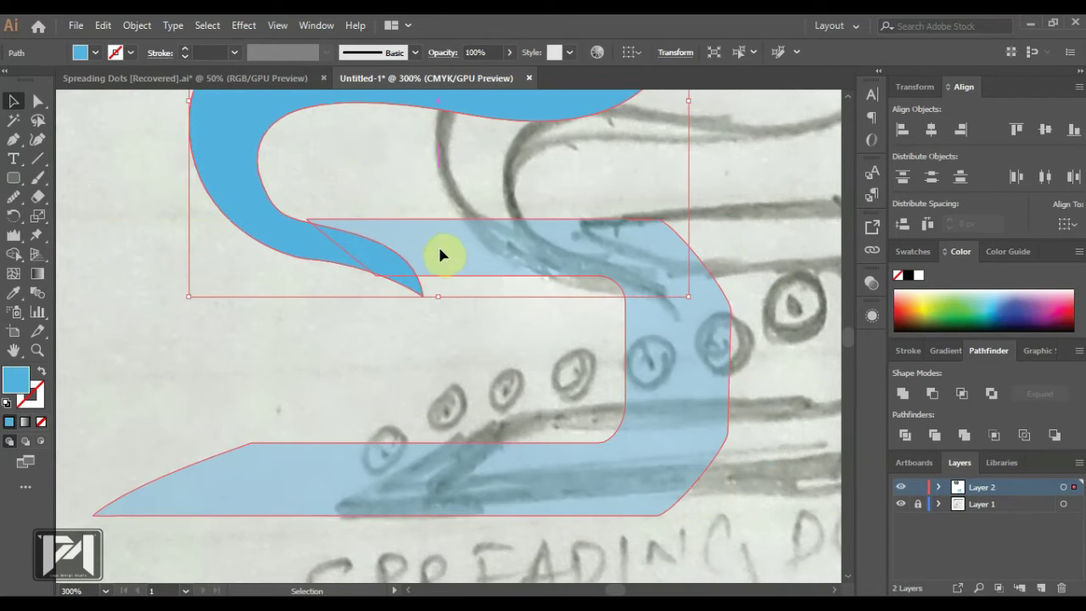
pyautogui.keyDown('shift'); pyautogui.click(441, 252); pyautogui.keyUp('shift')
pyautogui.click(906, 436)
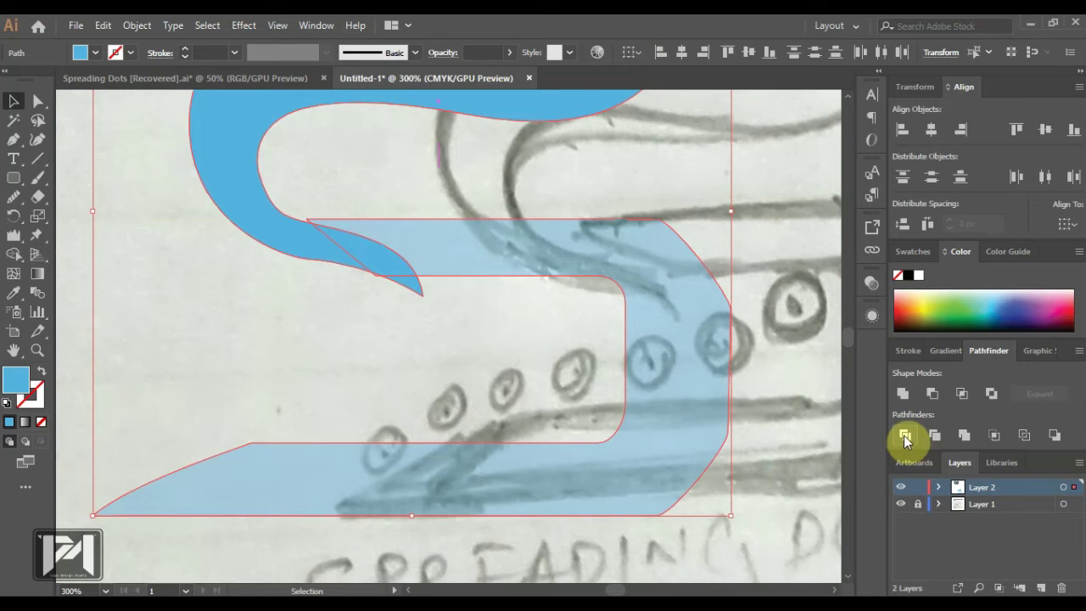
pyautogui.rightClick(384, 252)
pyautogui.click(448, 388)
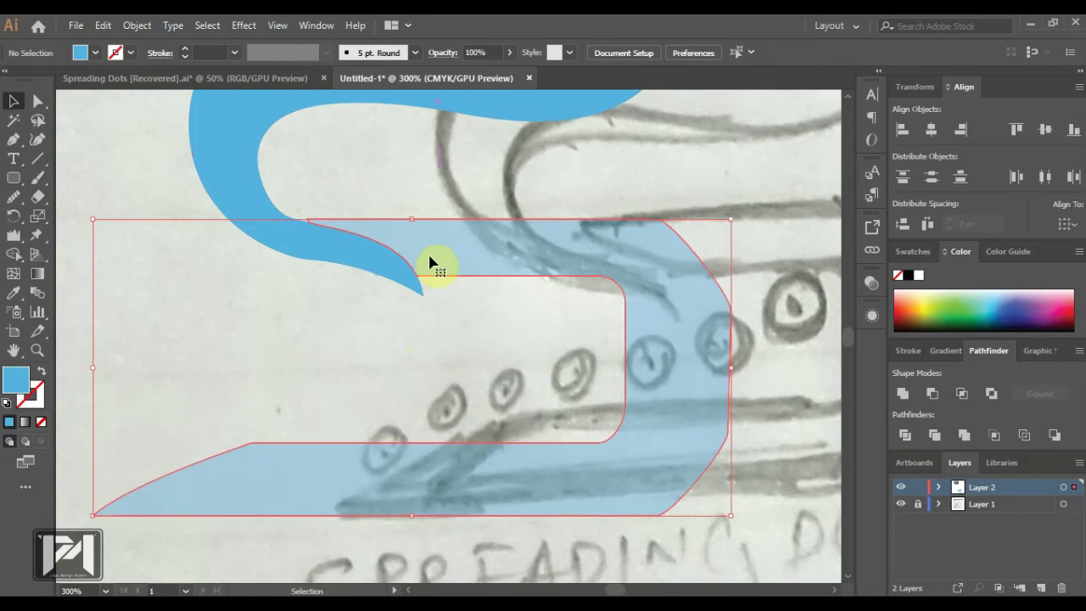
pyautogui.moveTo(438, 263); pyautogui.dragTo(450, 263)
pyautogui.click(405, 261)
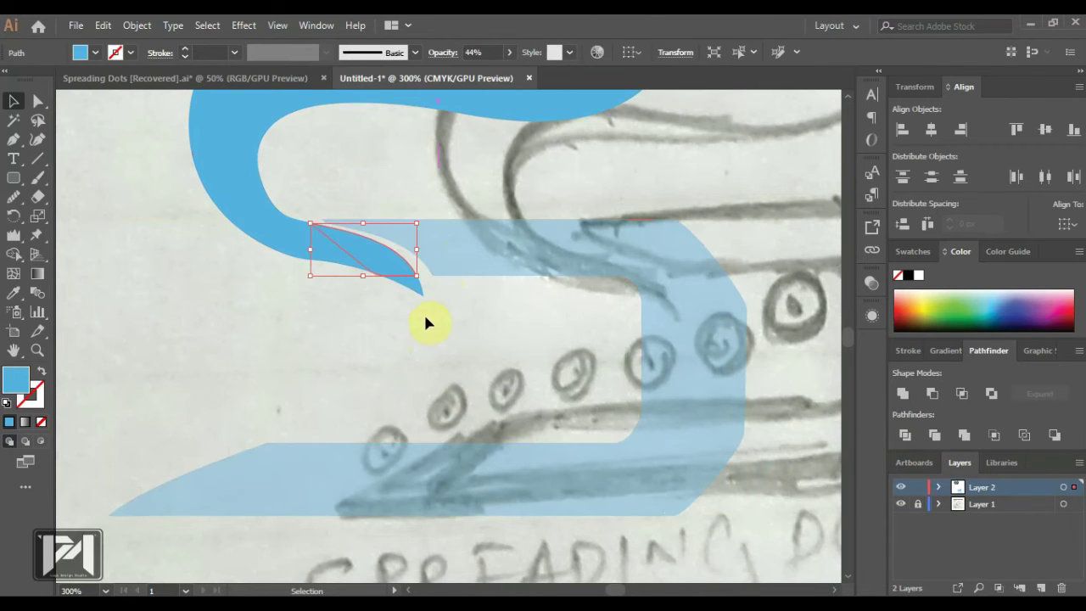
# - Nudge the bracket up to leave a narrow curved gap between its upper bar and the swoosh's tail
pyautogui.click(444, 274)
pyautogui.press('Up')
pyautogui.press('Up')
pyautogui.press('Up')
pyautogui.press('Up')
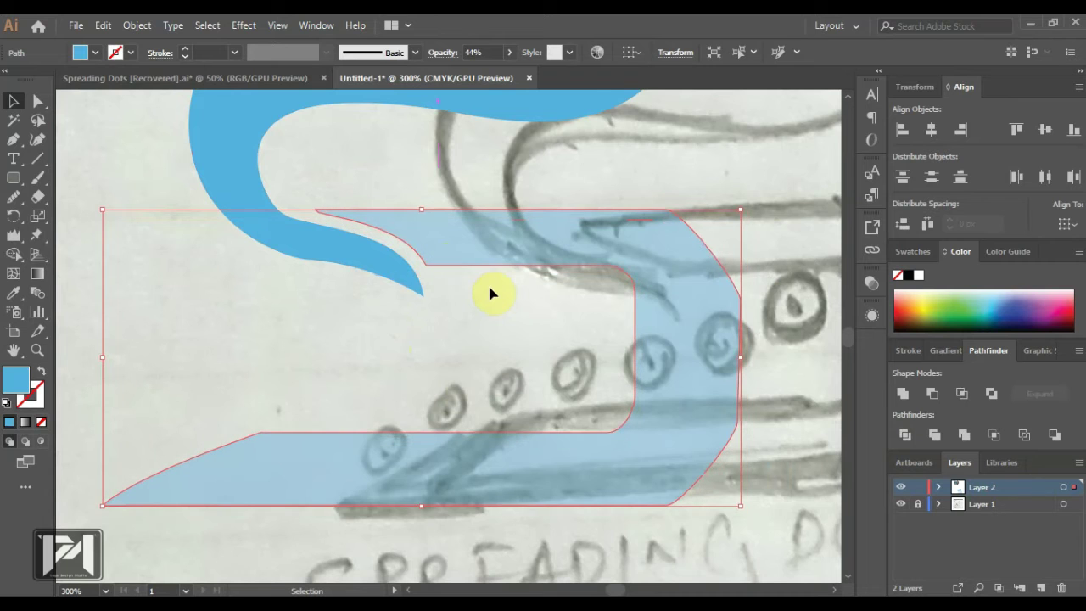
pyautogui.click(489, 288)
pyautogui.scroll(-1, 519, 320)
# - Fill the bracket with a dark grey swatch and raise its opacity to 100%
pyautogui.click(641, 331)
pyautogui.click(914, 251)
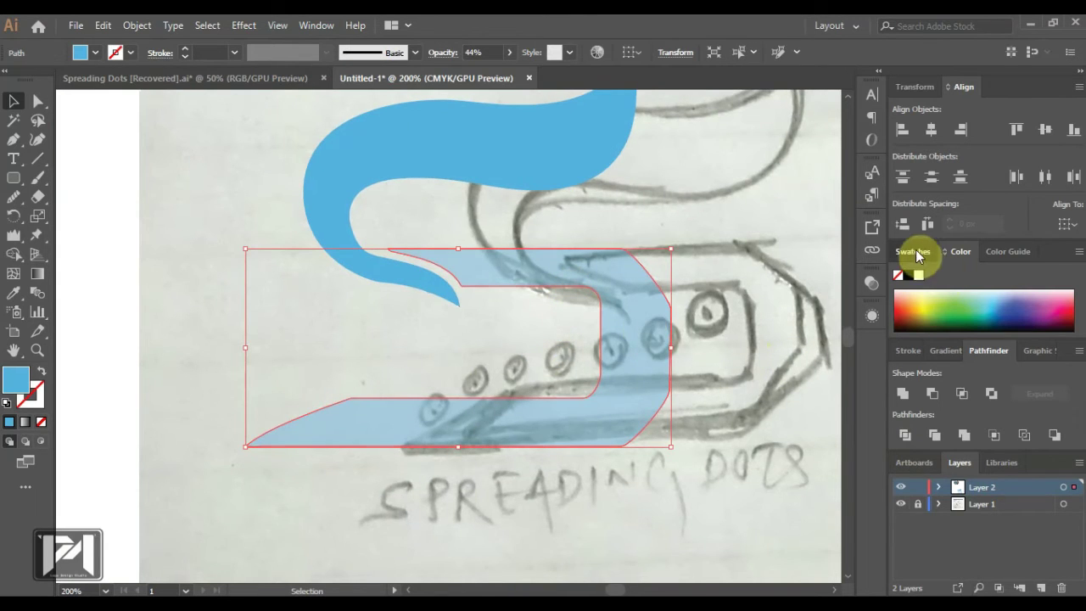
pyautogui.click(940, 337)
pyautogui.click(871, 286)
pyautogui.click(833, 300)
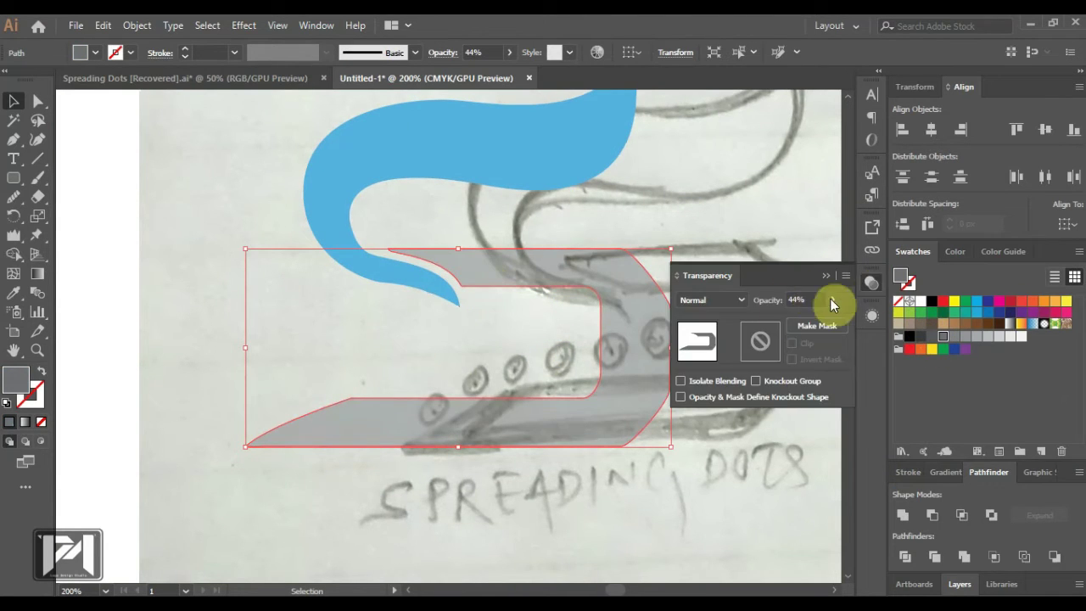
pyautogui.moveTo(798, 321); pyautogui.dragTo(842, 321)
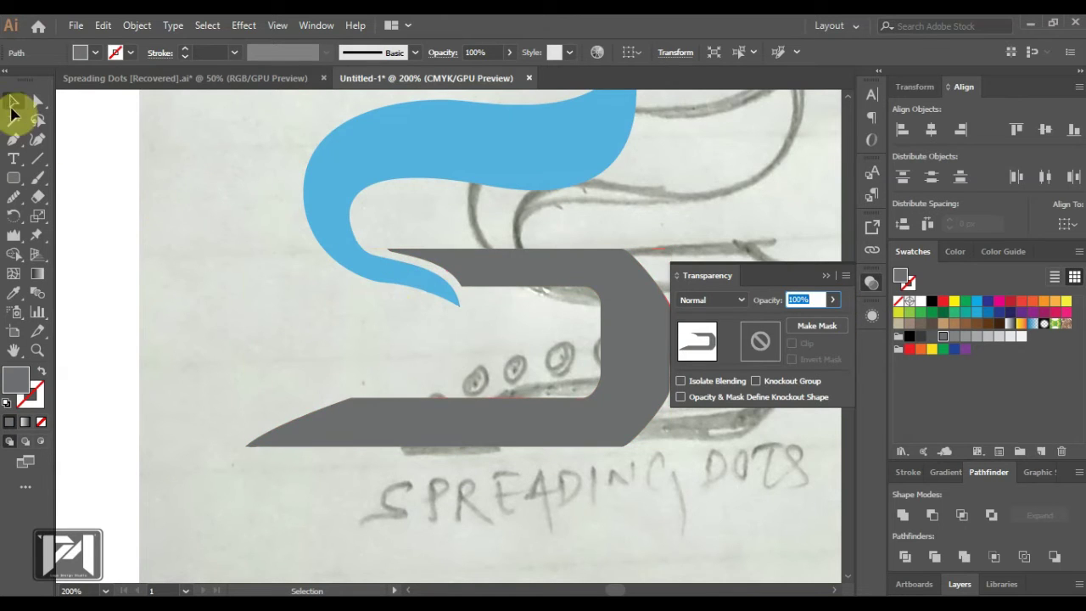
# - Merge the cut-off tail sliver with the blue swoosh into a single shape
pyautogui.click(298, 243)
pyautogui.click(438, 291)
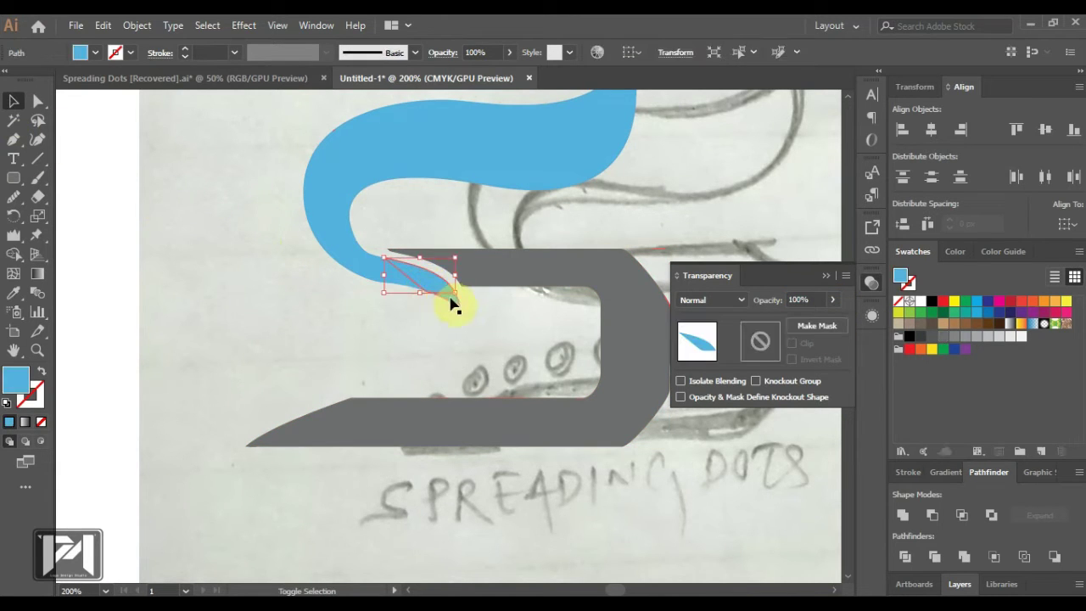
pyautogui.keyDown('shift'); pyautogui.click(357, 259); pyautogui.keyUp('shift')
pyautogui.click(124, 281)
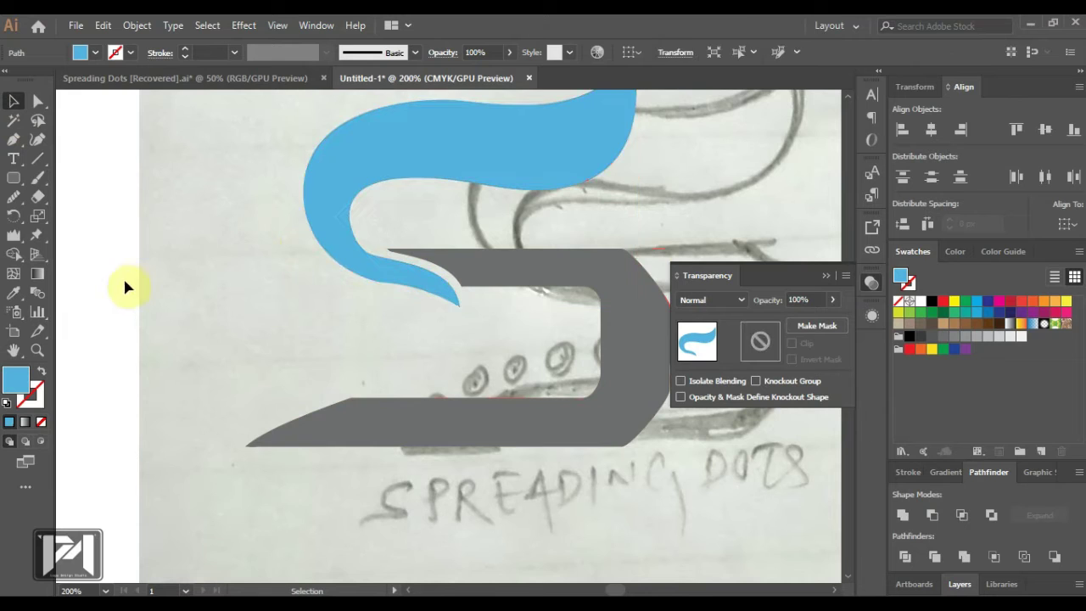
# - Move the swoosh and bracket together to the right so they cover the sketched S
pyautogui.press('a')
pyautogui.scroll(-2, 448, 363)
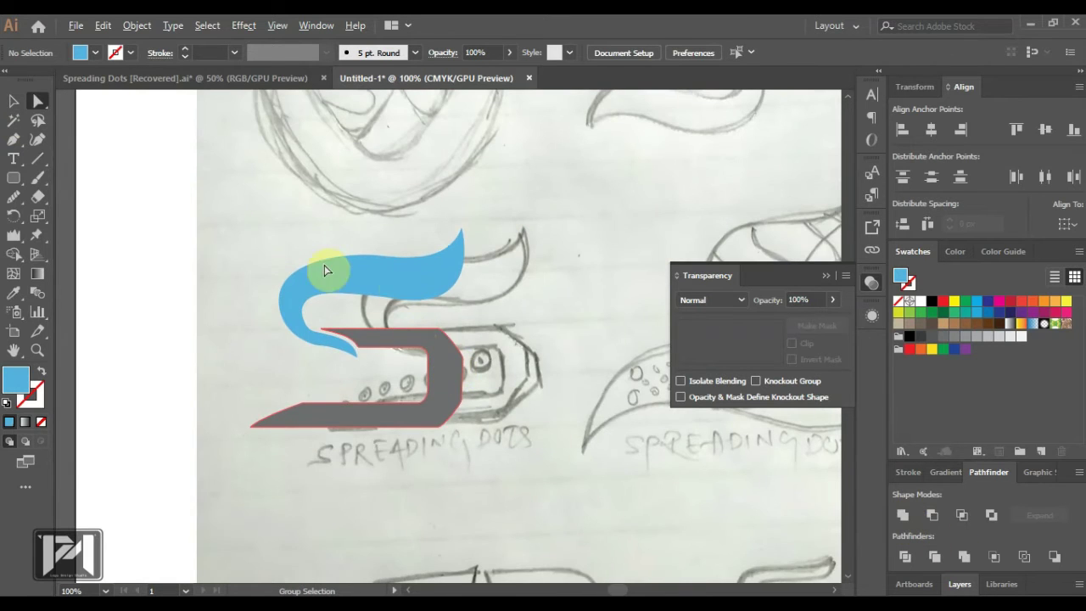
pyautogui.hotkey('ctrl', 'a')
pyautogui.press('v')
pyautogui.moveTo(437, 345); pyautogui.dragTo(507, 344)
pyautogui.click(469, 371)
# - Draw a small circle above the bracket's right end with the Ellipse tool and remove its fill
pyautogui.scroll(1, 495, 398)
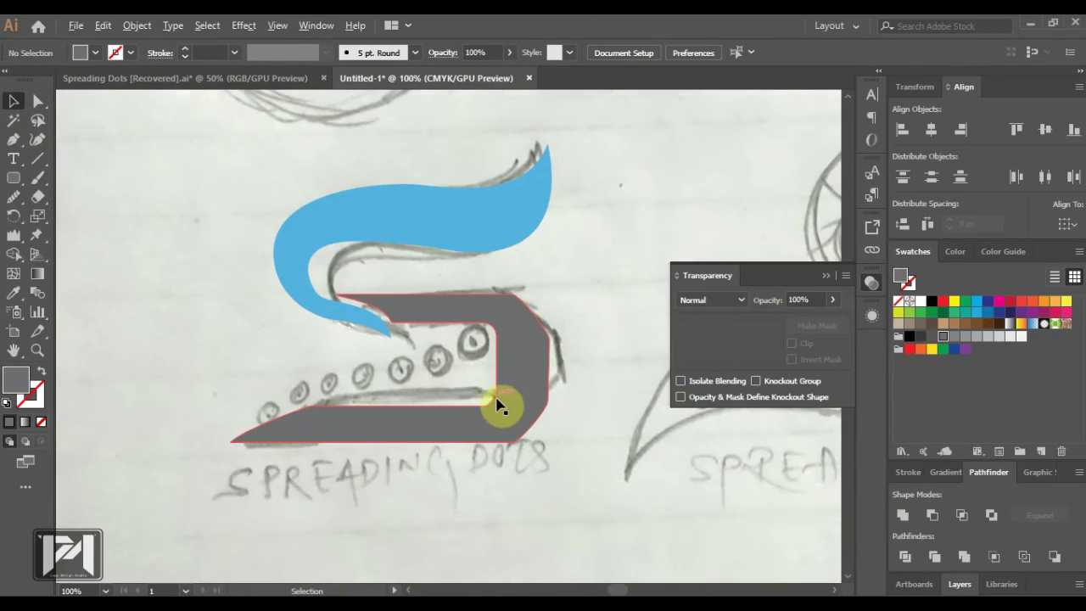
pyautogui.moveTo(14, 178); pyautogui.dragTo(64, 213)
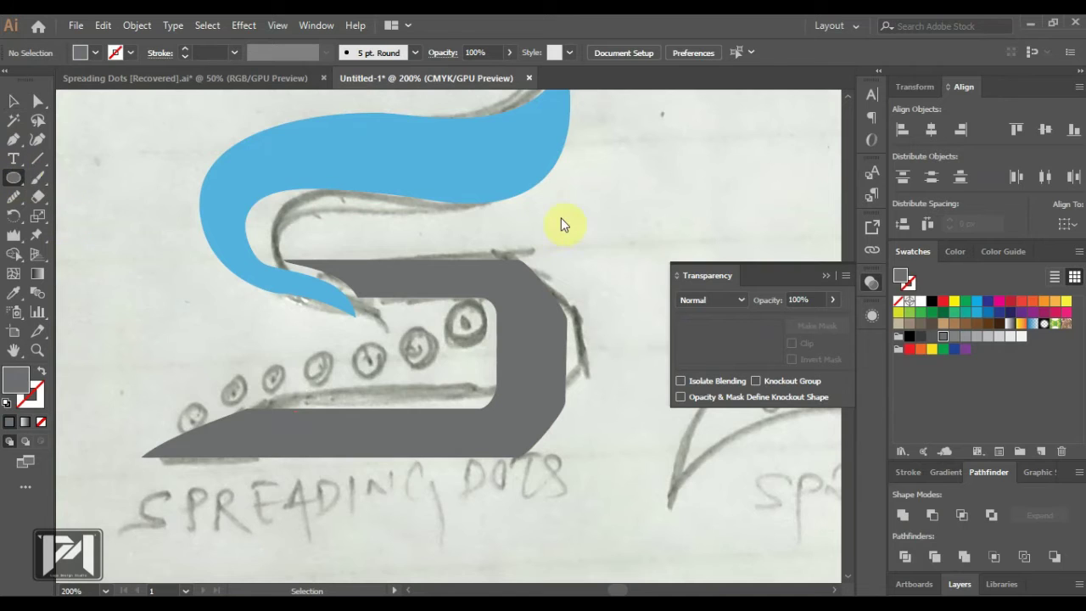
pyautogui.moveTo(569, 211); pyautogui.dragTo(607, 247)
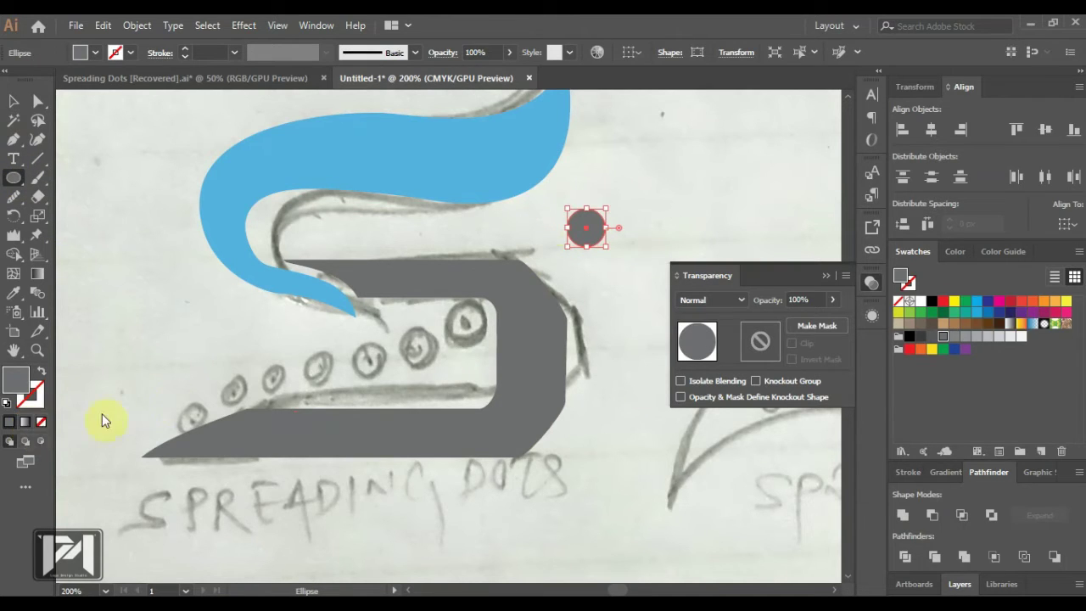
pyautogui.click(24, 396)
pyautogui.press('x')
pyautogui.press('/')
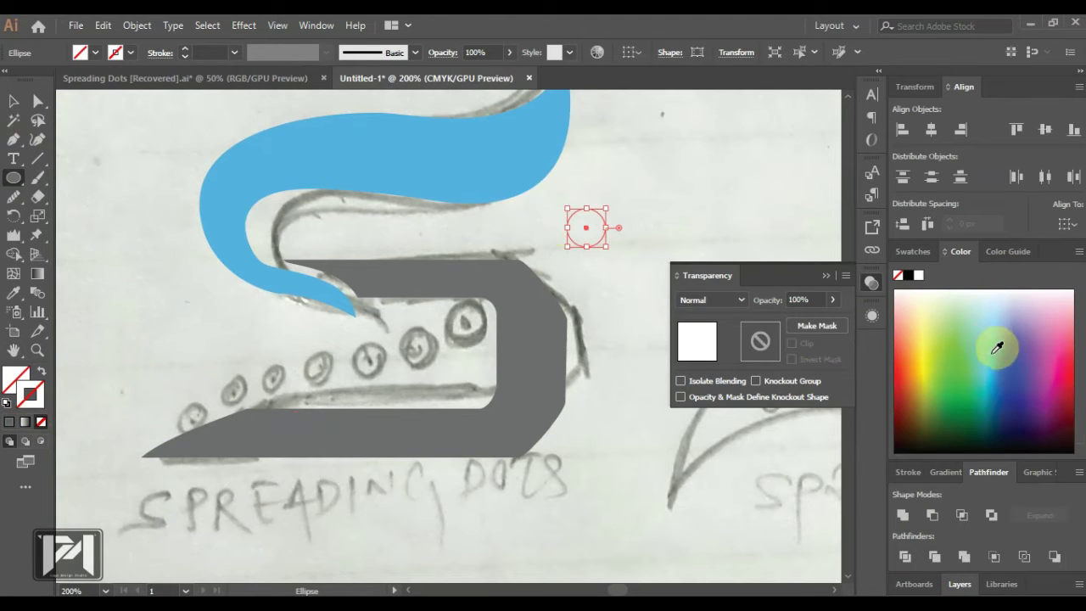
# - Give the unfilled circle a bright blue outline from the swatches with a 2 pt stroke weight
pyautogui.press('x')
pyautogui.click(998, 348)
pyautogui.click(13, 293)
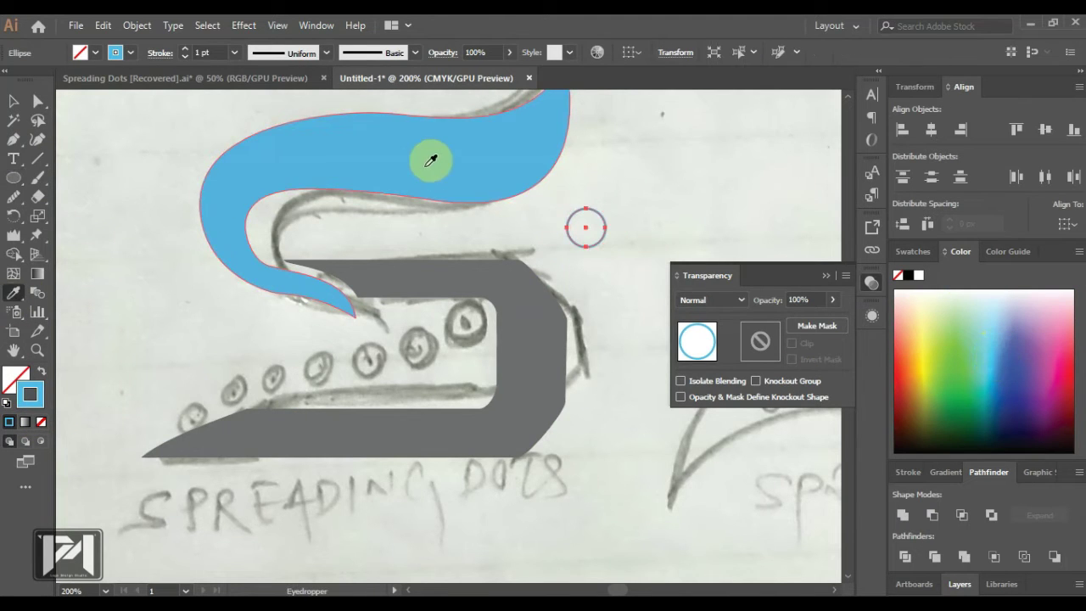
pyautogui.click(432, 158)
pyautogui.click(39, 373)
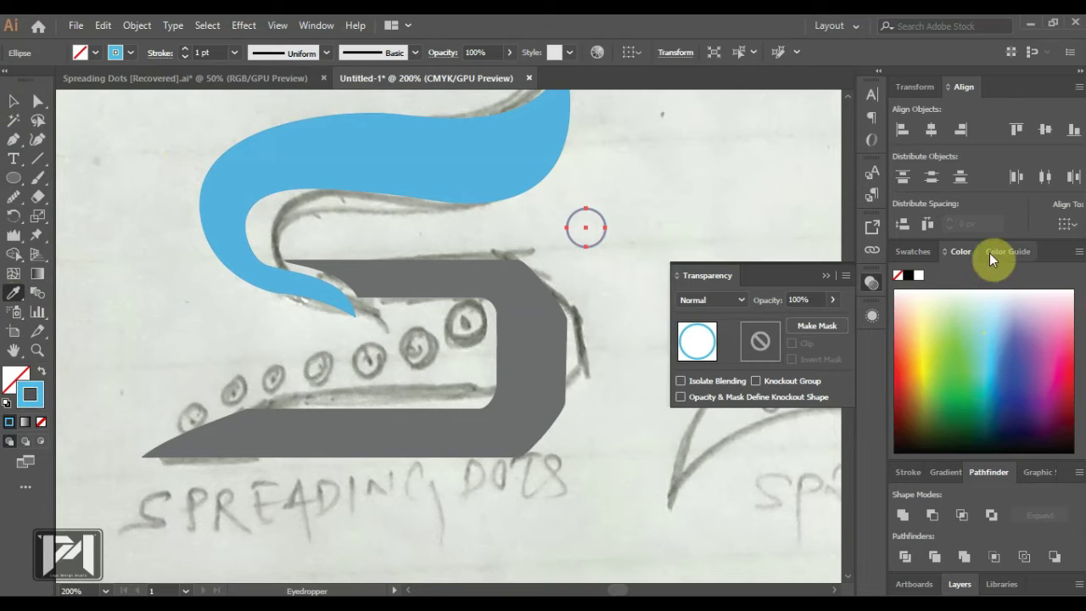
pyautogui.click(914, 251)
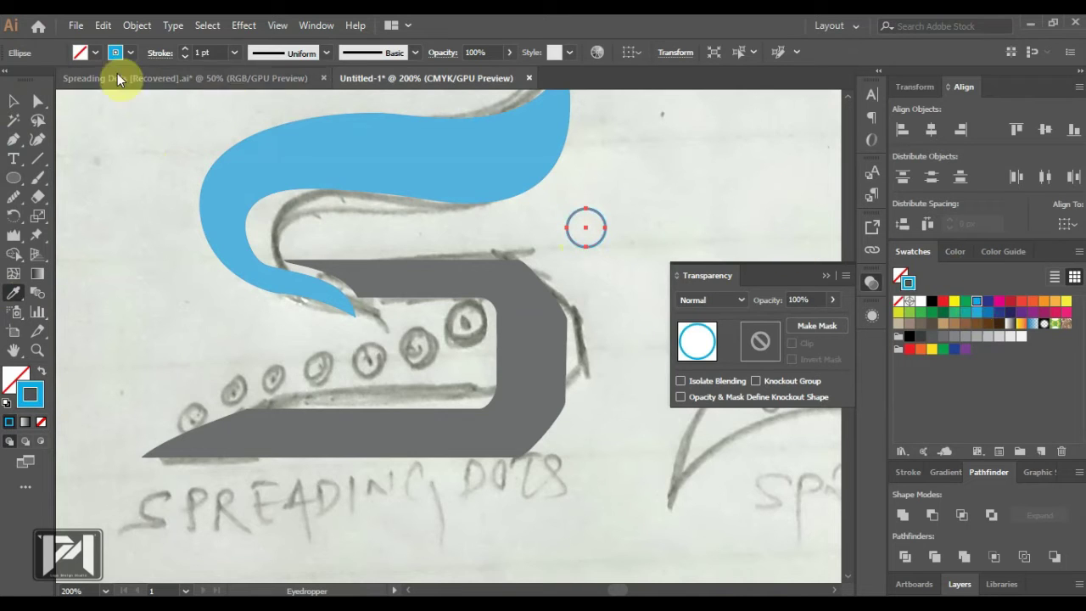
pyautogui.click(235, 53)
pyautogui.click(251, 140)
pyautogui.click(15, 102)
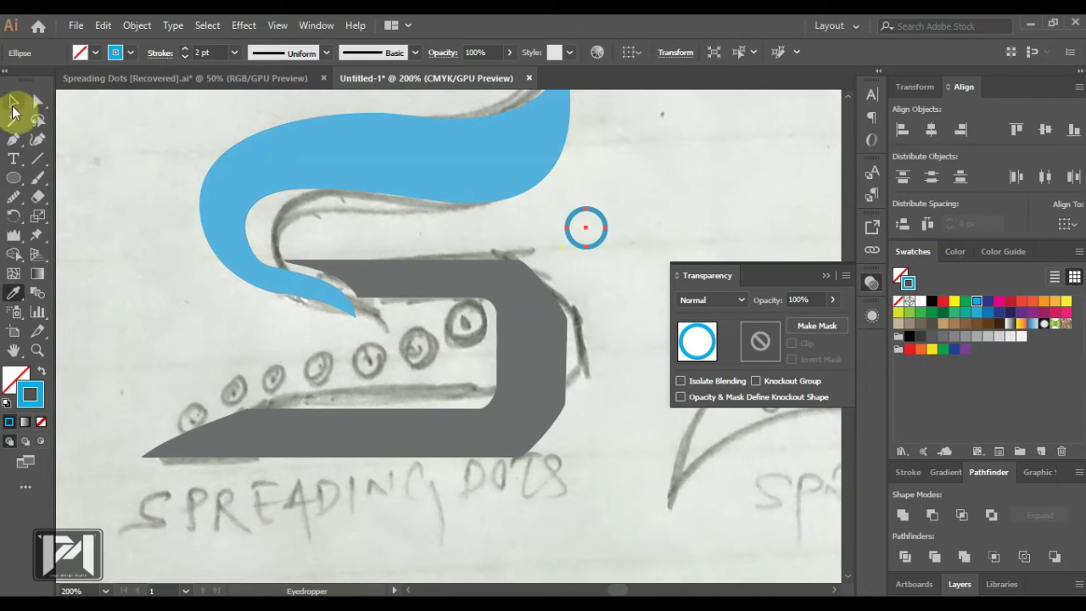
# - Place a copy of the blue ring to its upper right, scaled down to about half size
pyautogui.doubleClick(606, 239)
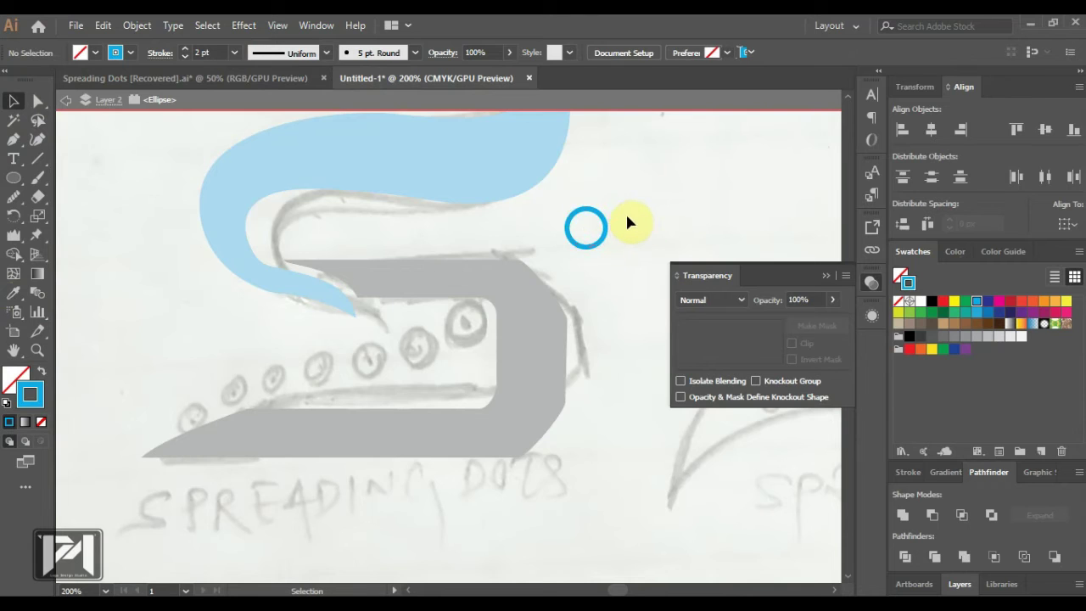
pyautogui.doubleClick(625, 216)
pyautogui.click(592, 226)
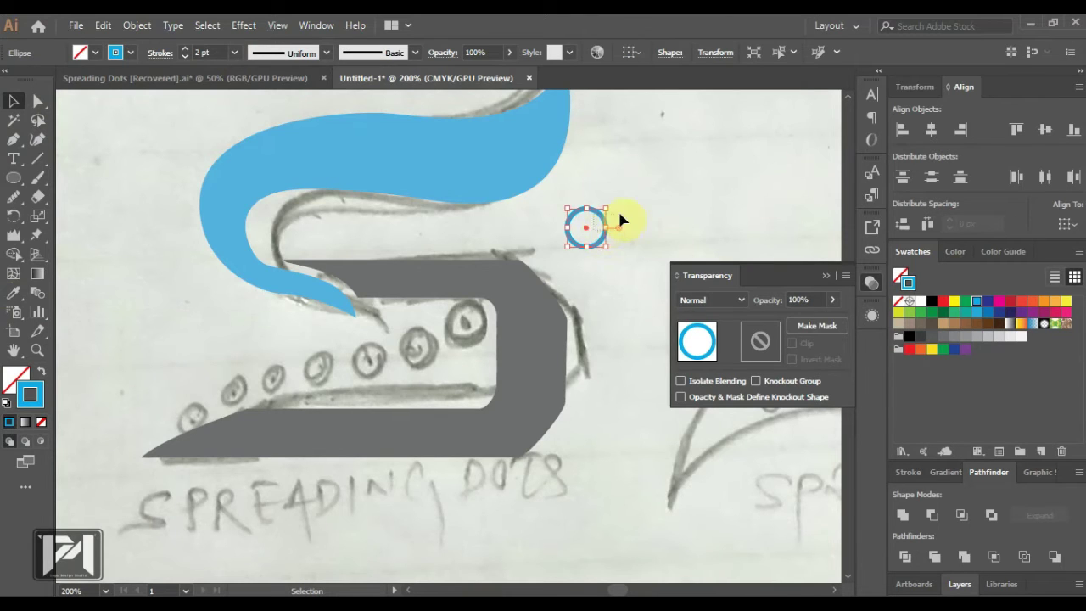
pyautogui.click(595, 242)
pyautogui.click(595, 227)
pyautogui.moveTo(597, 210); pyautogui.dragTo(664, 195)
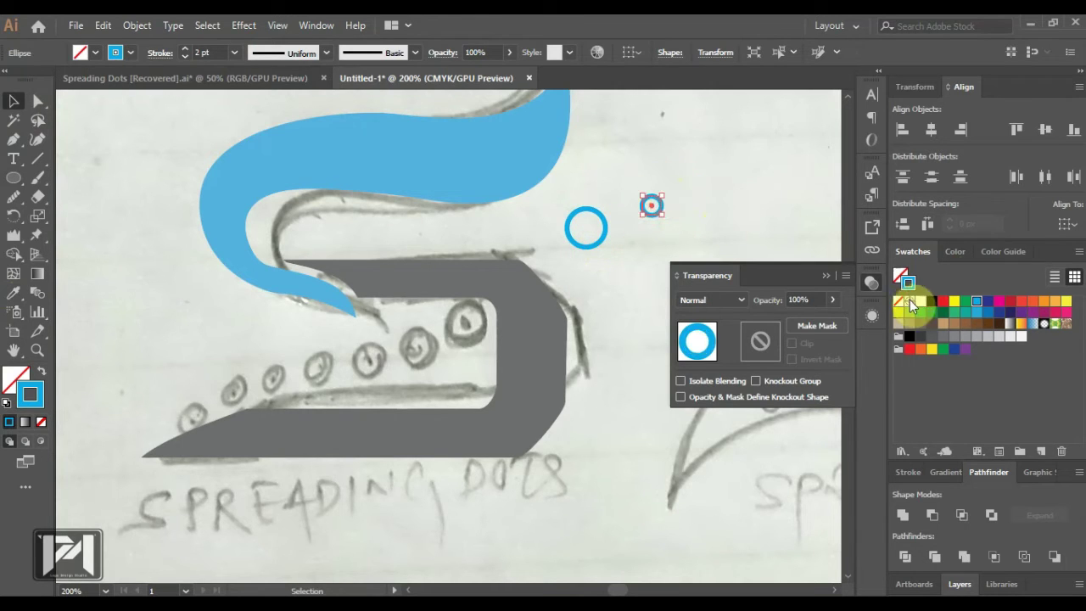
# - Turn the small ring into a solid dot by removing its stroke and filling it with the bracket's dark grey
pyautogui.click(41, 417)
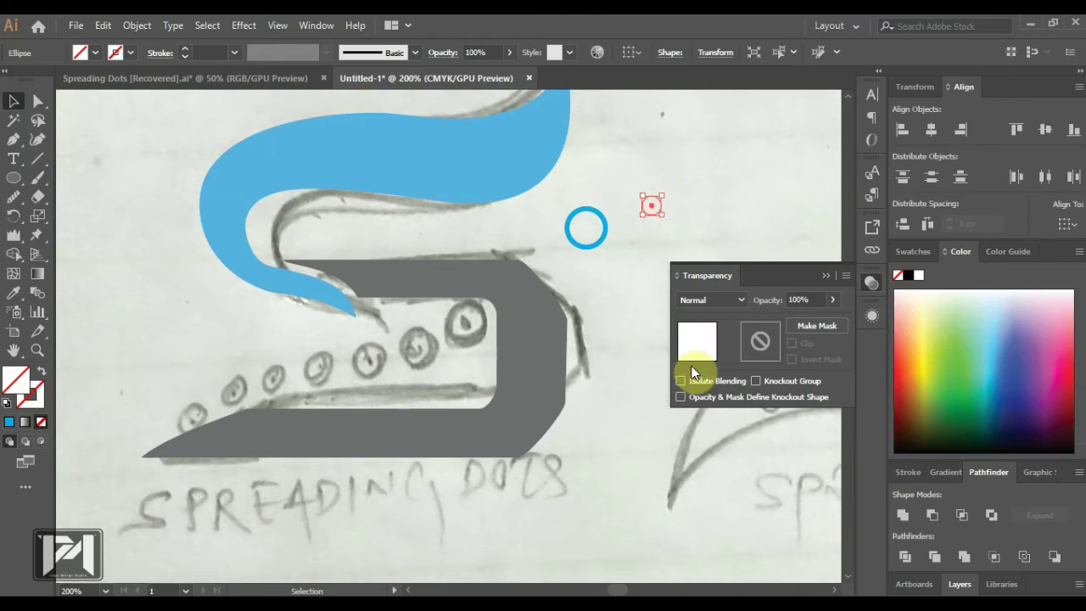
pyautogui.click(913, 251)
pyautogui.click(945, 338)
pyautogui.click(39, 102)
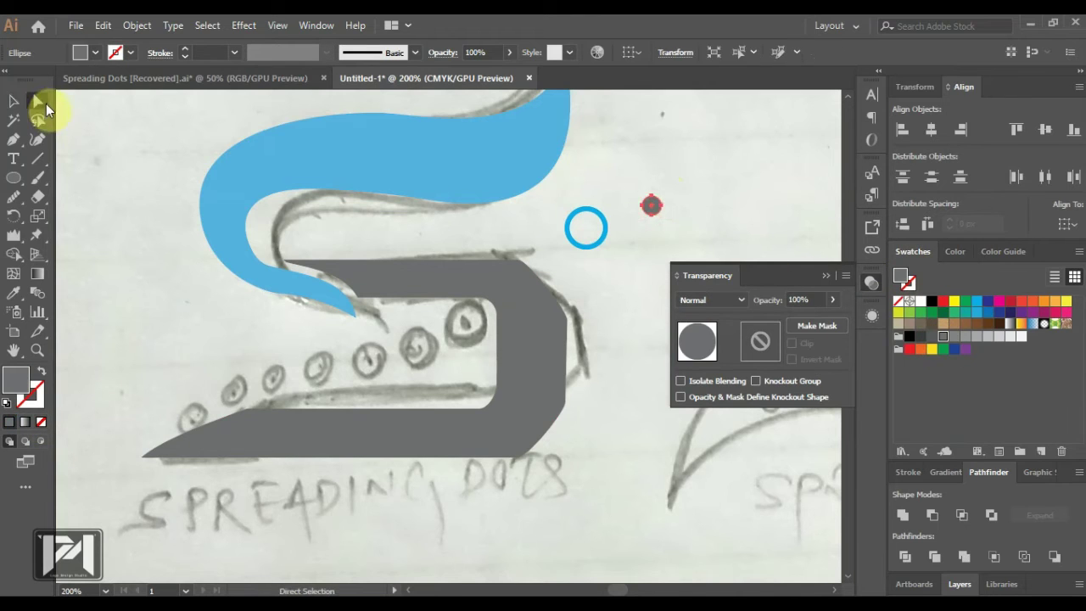
# - Centre the grey dot inside the blue ring and place a copy of both over the largest sketched circle, scaled to fit
pyautogui.click(666, 182)
pyautogui.moveTo(652, 207); pyautogui.dragTo(469, 324)
pyautogui.click(609, 203)
pyautogui.click(582, 255)
pyautogui.click(14, 101)
pyautogui.moveTo(484, 339); pyautogui.dragTo(497, 347)
pyautogui.hotkey('ctrl', '+')
pyautogui.hotkey('ctrl', '+')
# - Group the copied ring and dot and expand the group so its outline becomes a filled shape
pyautogui.rightClick(482, 286)
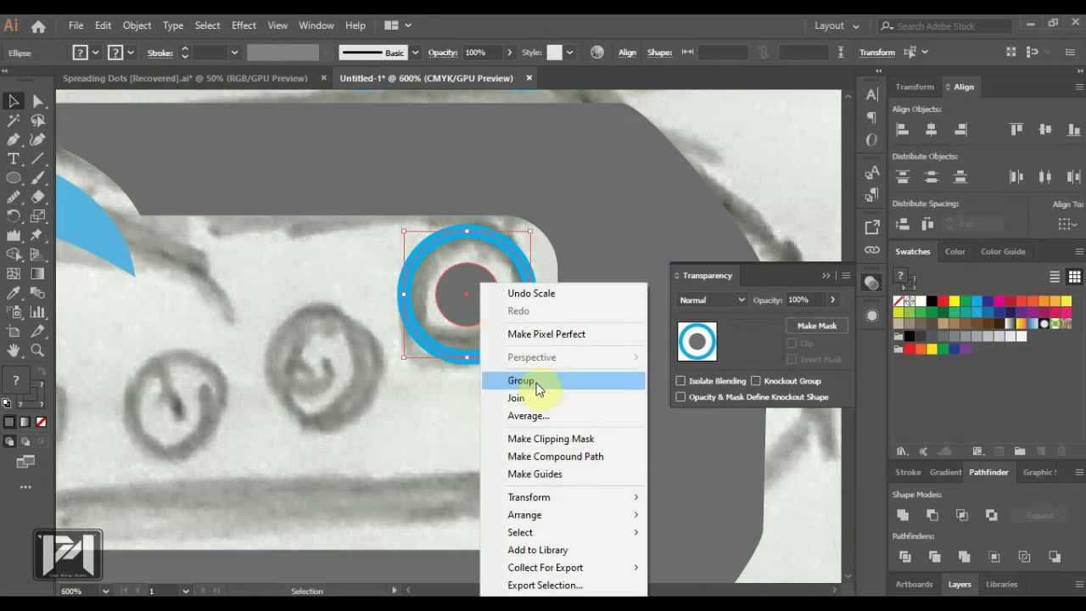
pyautogui.click(521, 380)
pyautogui.hotkey('ctrl', '-')
pyautogui.hotkey('ctrl', 'shift', 'a')
pyautogui.click(137, 25)
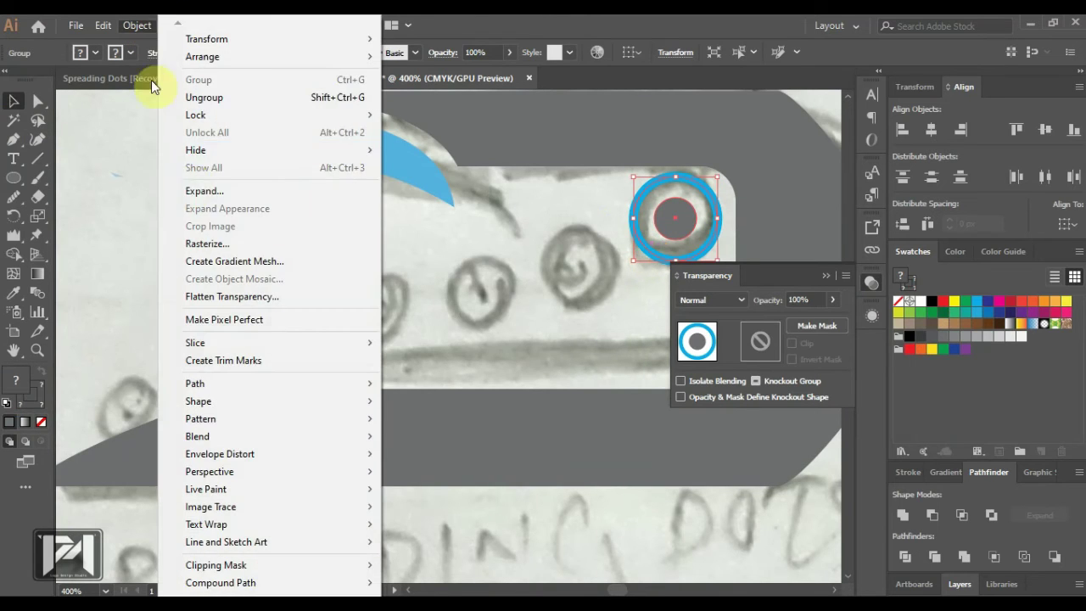
pyautogui.click(194, 187)
pyautogui.click(521, 403)
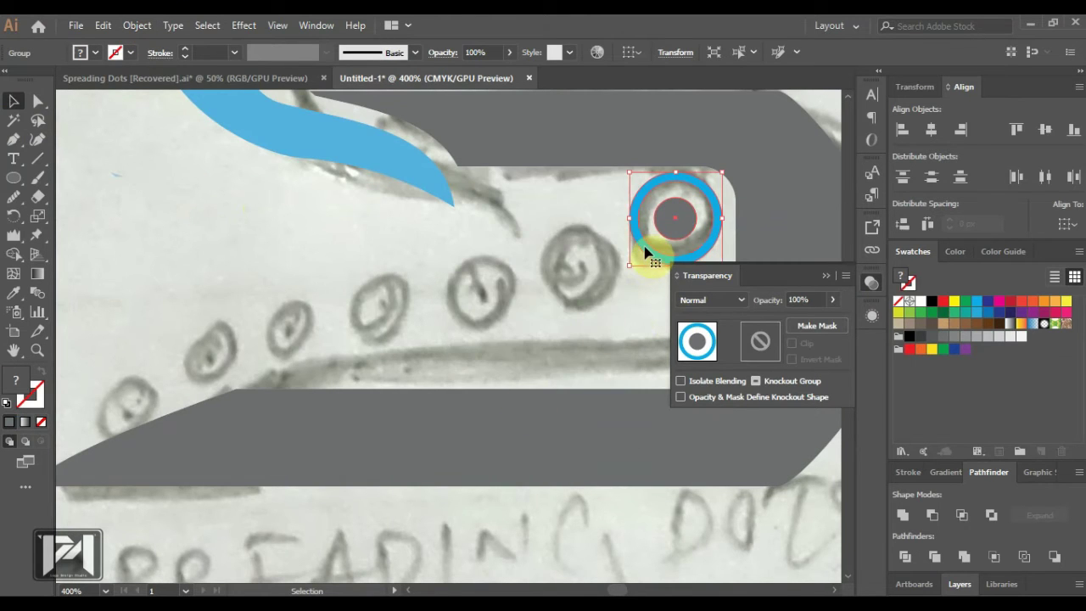
# - Copy the ringed dot onto the second, third and fourth largest sketched circles, scaling each copy down progressively
pyautogui.moveTo(647, 252); pyautogui.dragTo(548, 283)
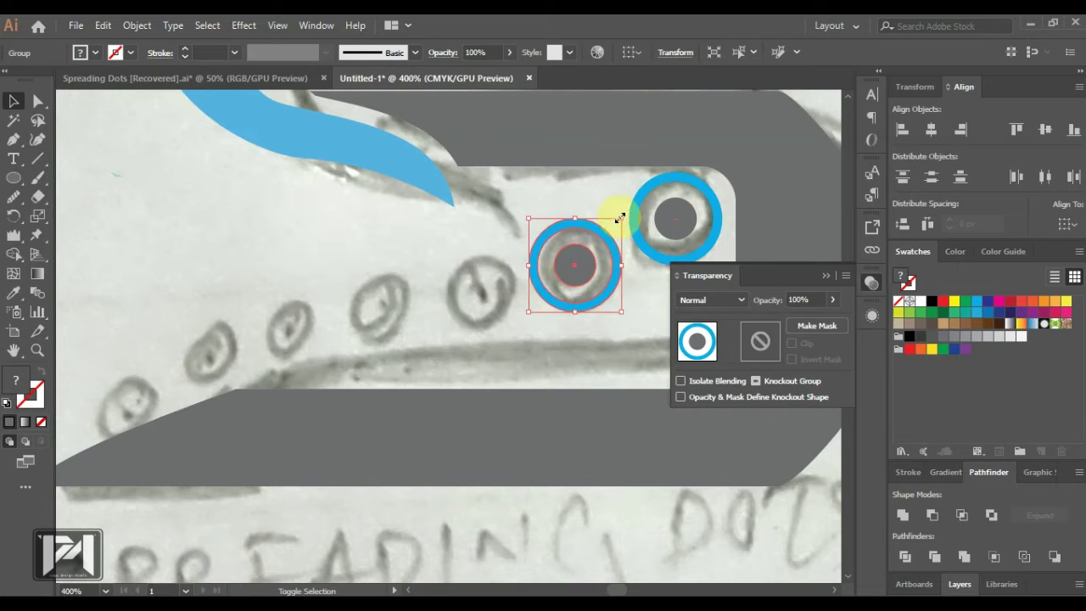
pyautogui.moveTo(607, 234); pyautogui.dragTo(606, 231)
pyautogui.moveTo(603, 303); pyautogui.dragTo(507, 326)
pyautogui.moveTo(518, 254); pyautogui.dragTo(514, 258)
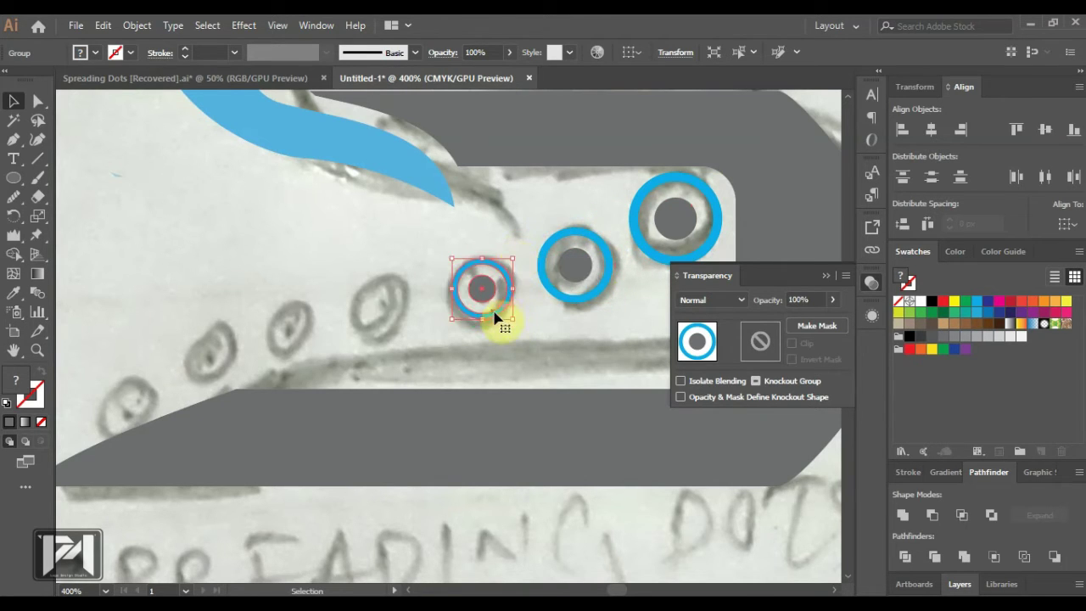
pyautogui.moveTo(498, 314); pyautogui.dragTo(397, 335)
pyautogui.moveTo(414, 276); pyautogui.dragTo(408, 289)
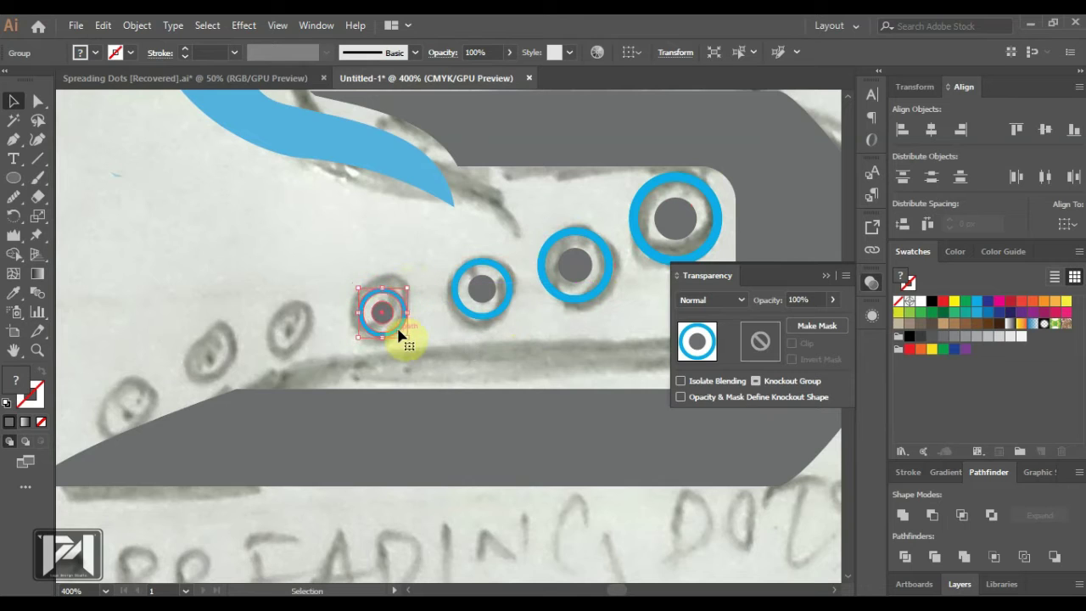
# - Continue the row with progressively smaller ringed-dot copies on the remaining three sketched circles towards the bracket's pointed end
pyautogui.moveTo(401, 338); pyautogui.dragTo(308, 357)
pyautogui.moveTo(308, 311); pyautogui.dragTo(311, 315)
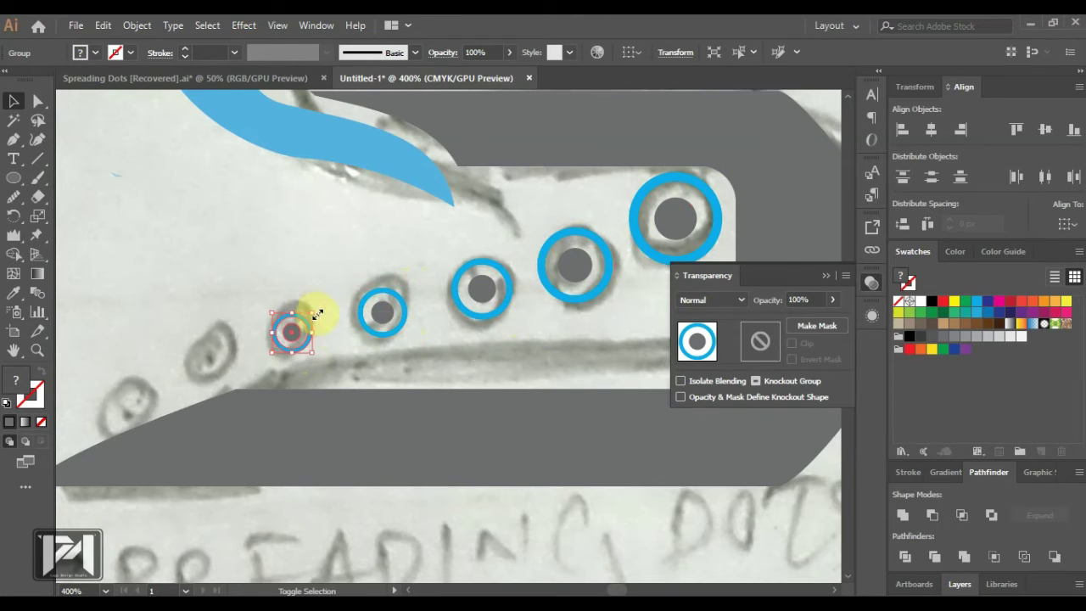
pyautogui.hotkey('ctrl', '-')
pyautogui.hotkey('ctrl', '-')
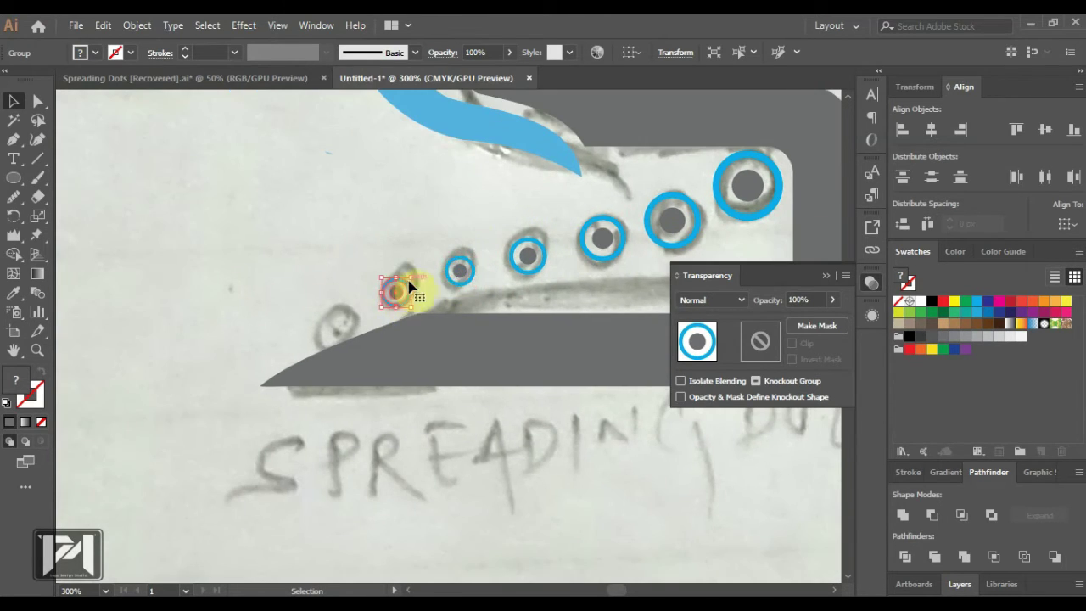
pyautogui.moveTo(410, 280); pyautogui.dragTo(339, 315)
pyautogui.hotkey('ctrl', 'shift', 'a')
# - Add one more, slightly smaller copy of the smallest ringed dot beyond the row, just above the bracket's pointed tip
pyautogui.hotkey('ctrl', '-')
pyautogui.hotkey('ctrl', '-')
pyautogui.hotkey('ctrl', '-')
pyautogui.hotkey('ctrl', '-')
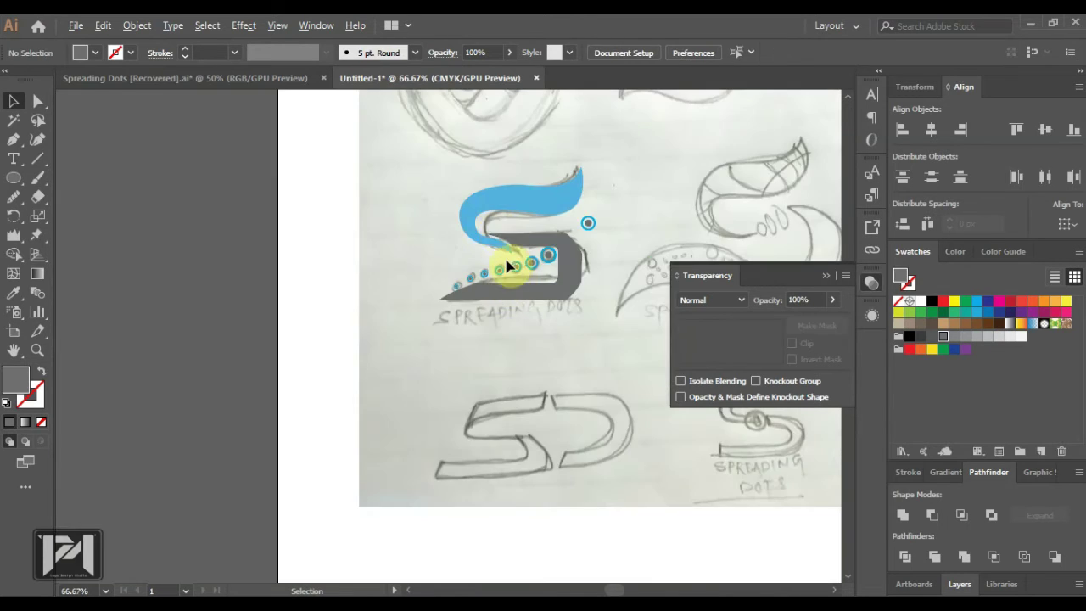
pyautogui.scroll(4, 535, 273)
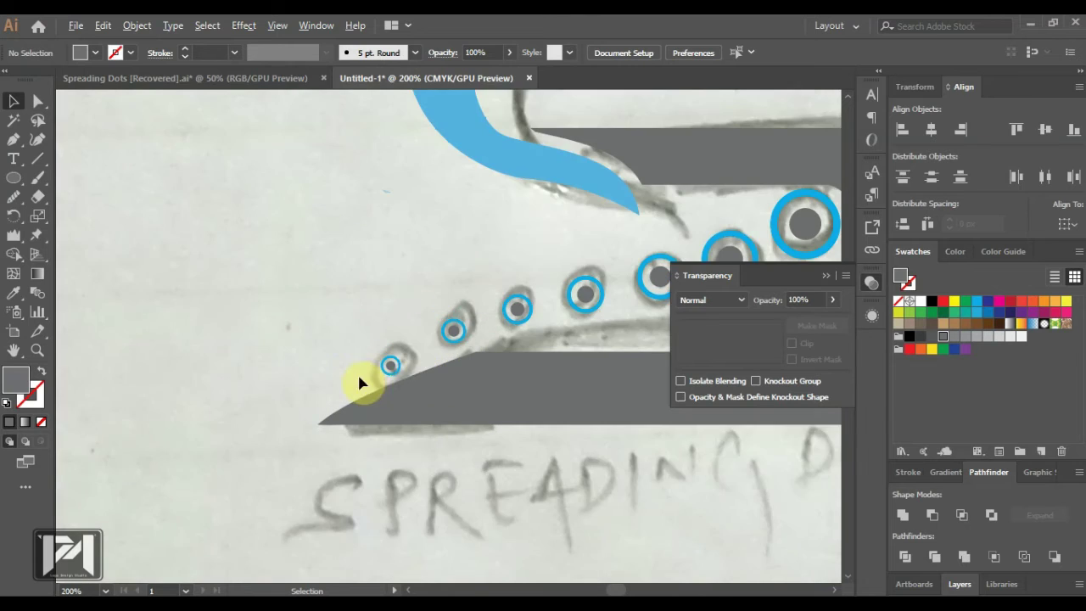
pyautogui.scroll(1, 405, 374)
pyautogui.scroll(4, 412, 359)
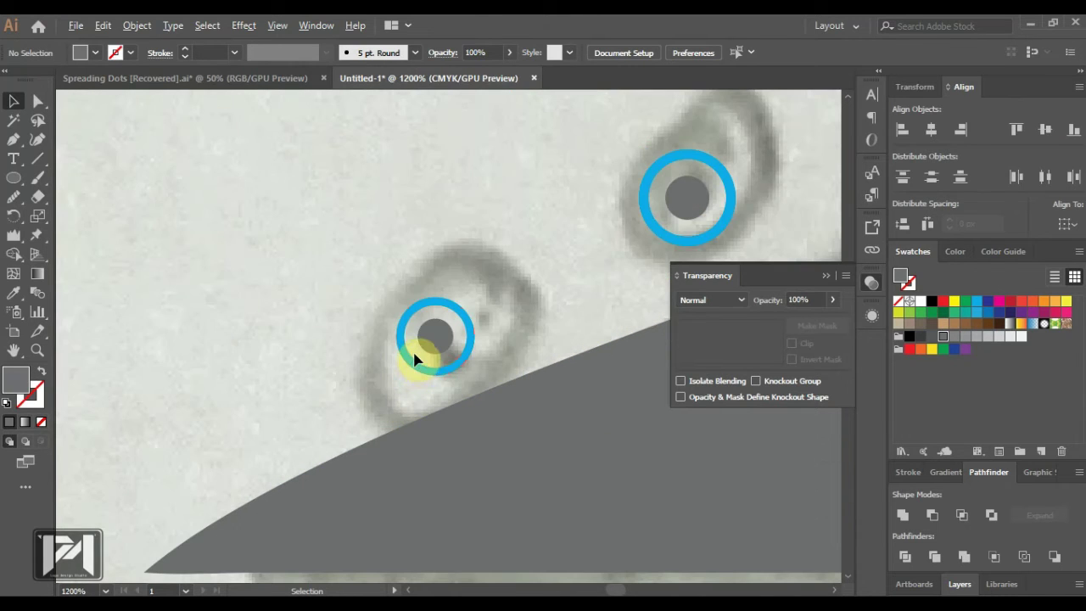
pyautogui.click(422, 357)
pyautogui.moveTo(422, 356); pyautogui.dragTo(263, 448)
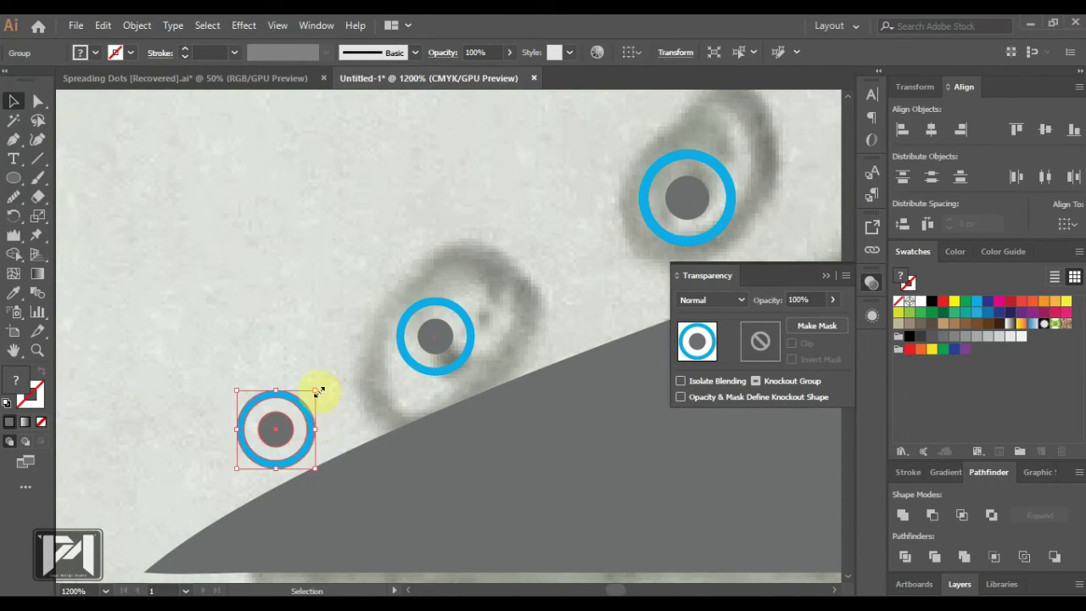
pyautogui.moveTo(309, 397); pyautogui.dragTo(313, 399)
# - Delete the leftover original ring and dot beside the swoosh
pyautogui.scroll(-5, 298, 367)
pyautogui.scroll(1, 400, 322)
pyautogui.scroll(-3, 334, 284)
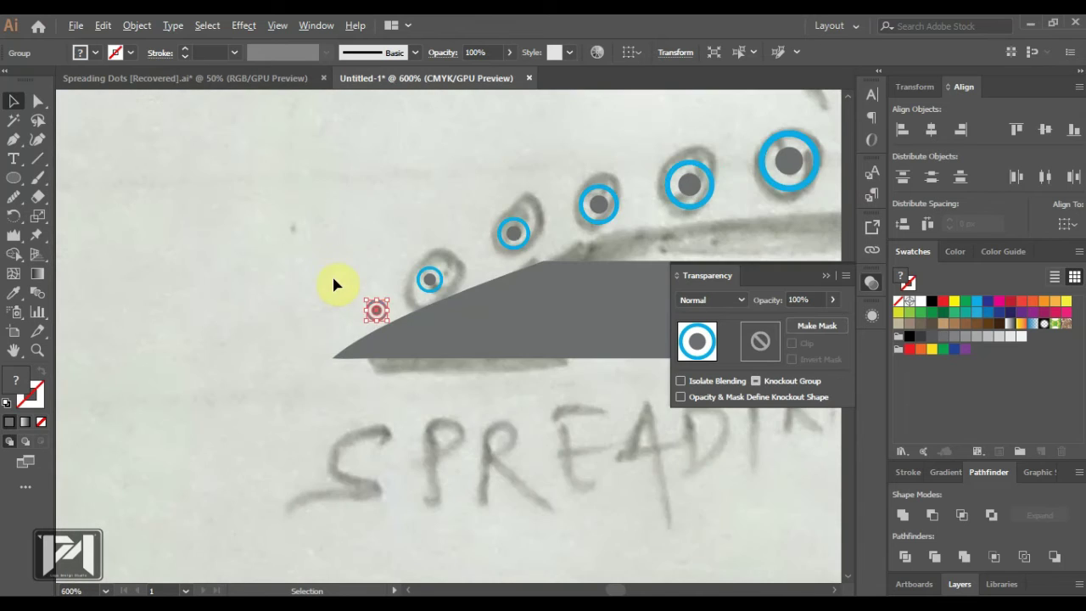
pyautogui.scroll(-3, 613, 181)
pyautogui.scroll(2, 606, 230)
pyautogui.click(589, 236)
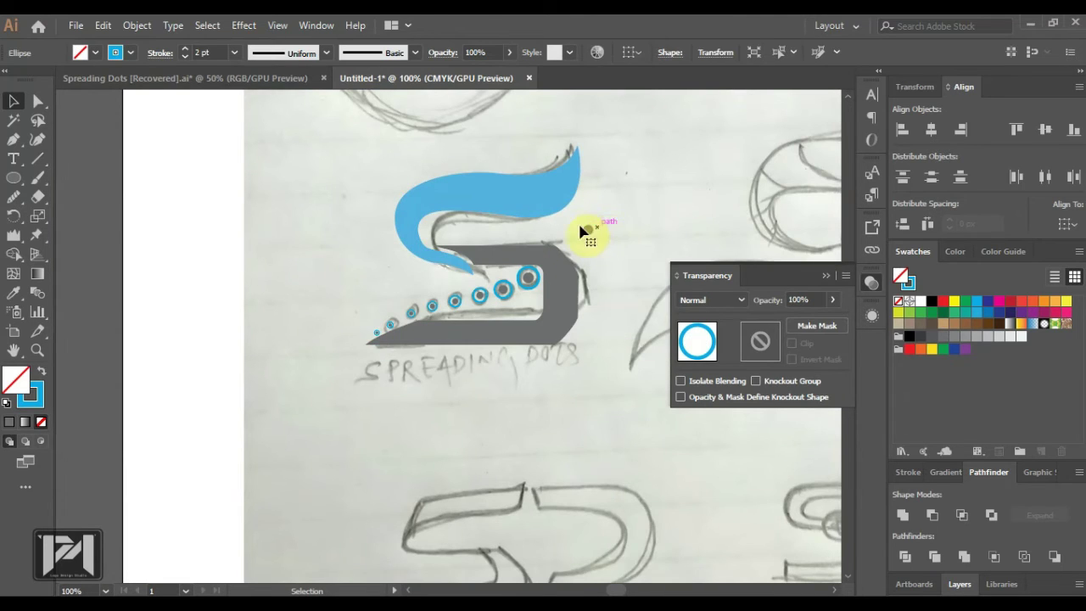
# - Group the swoosh, bracket and ringed dots into one logo and move it beside the round SD badge
pyautogui.moveTo(210, 180); pyautogui.dragTo(610, 375)
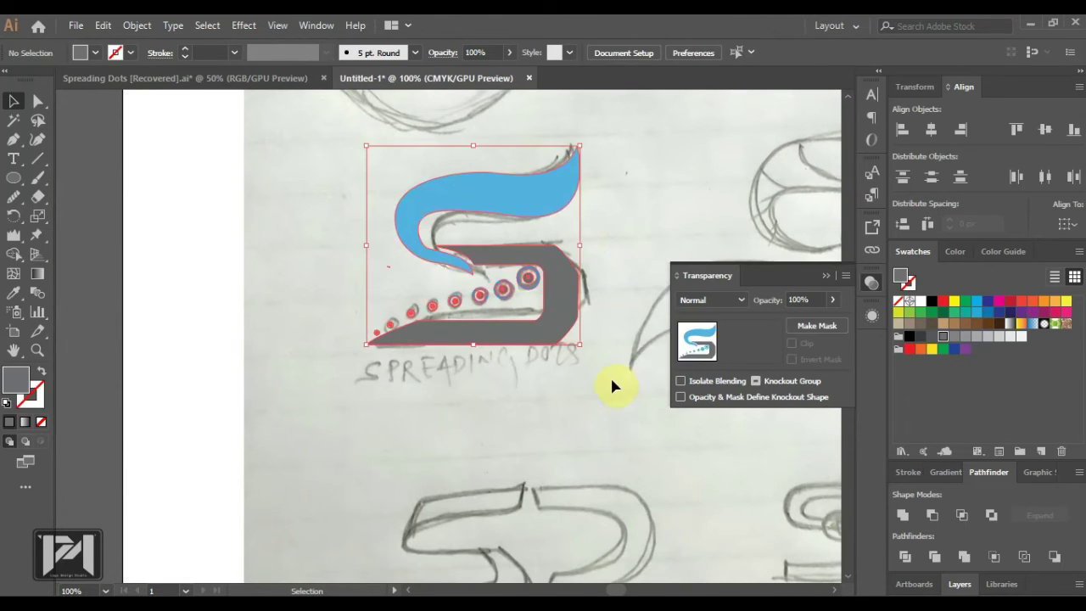
pyautogui.hotkey('ctrl', 'g')
pyautogui.press('v')
pyautogui.scroll(-2, 487, 383)
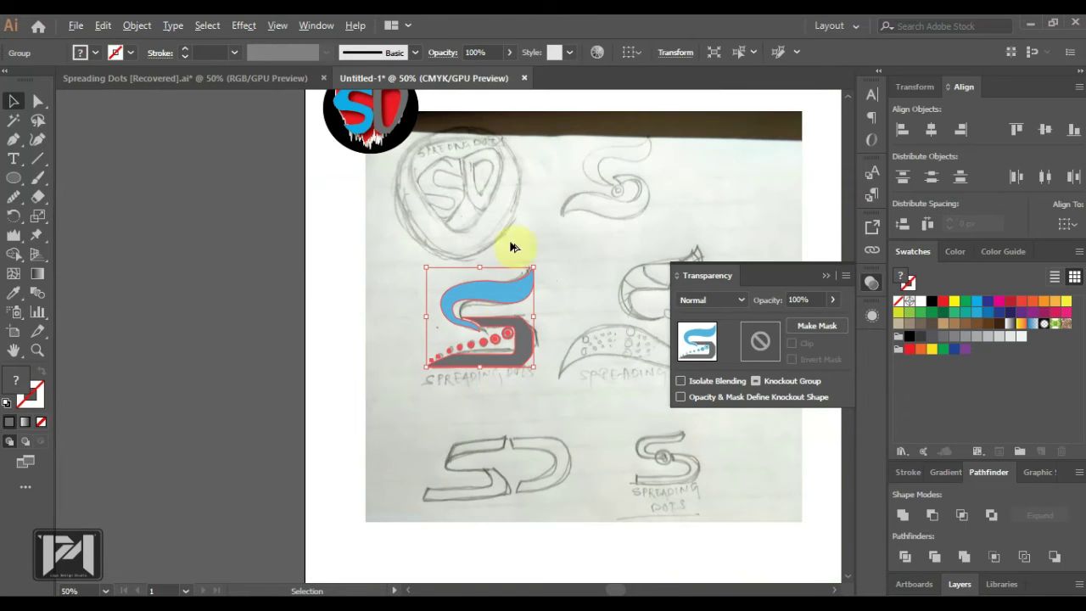
pyautogui.scroll(-1, 515, 226)
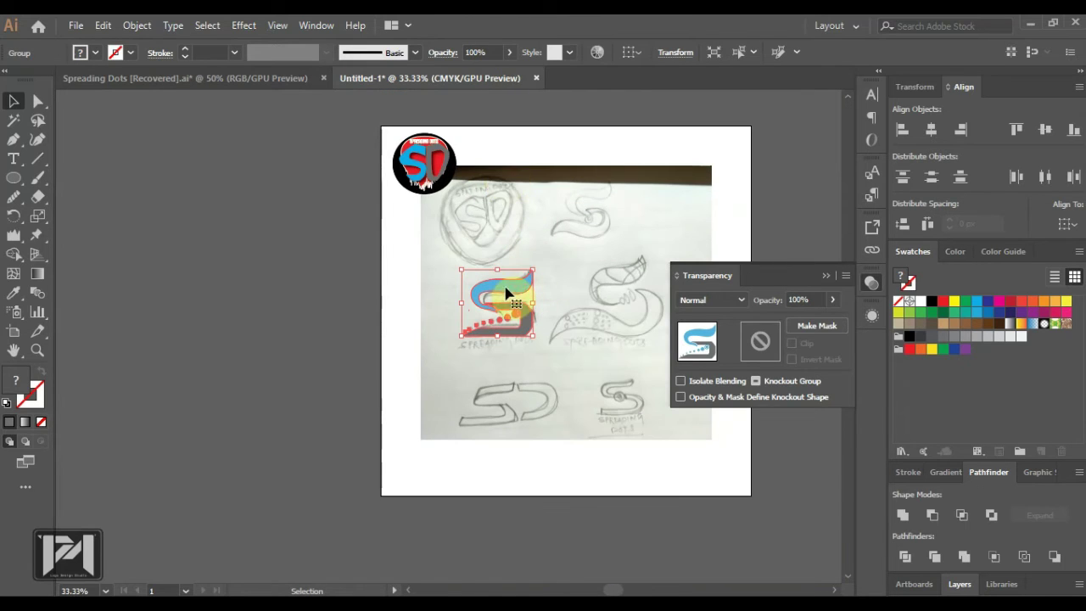
pyautogui.moveTo(507, 293); pyautogui.dragTo(518, 152)
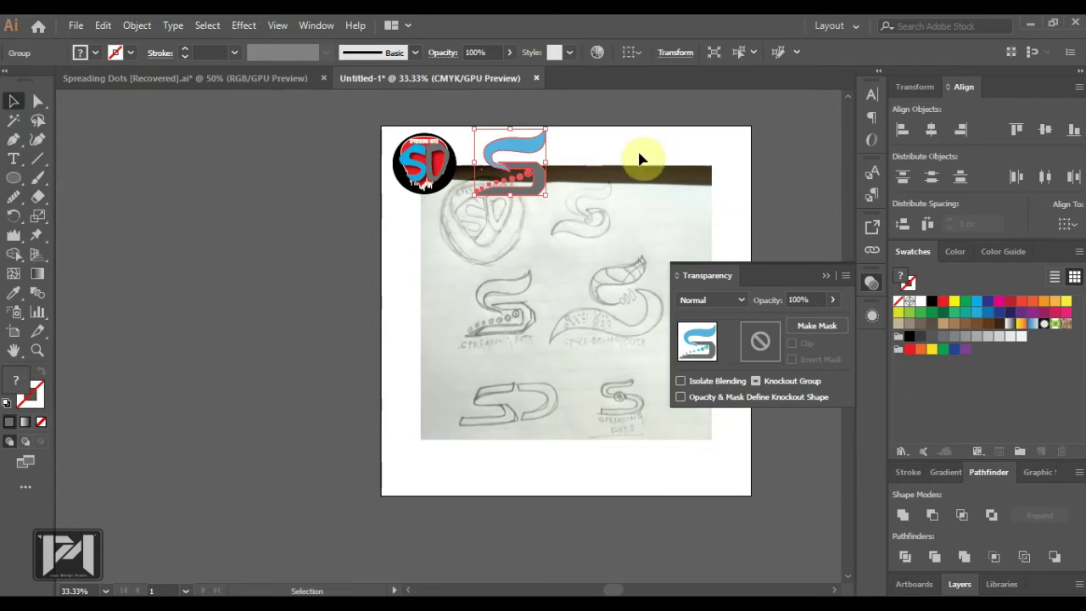
pyautogui.click(666, 137)
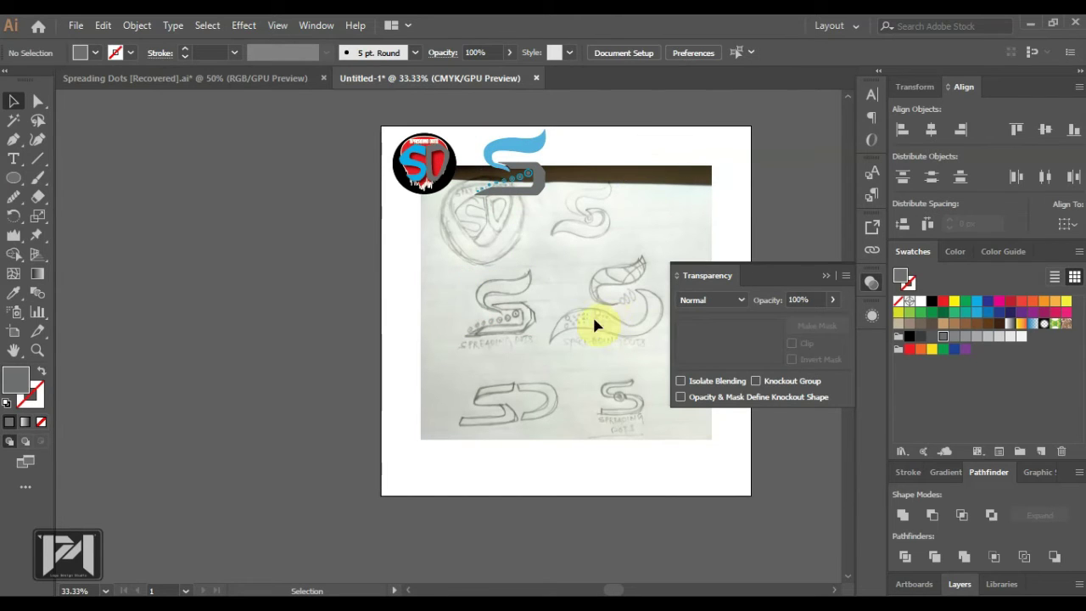
# - Trace the outer edge of the upper swoosh in the upper-right S sketch with the Pen tool, from lower point to raised tip
pyautogui.scroll(-1, 514, 260)
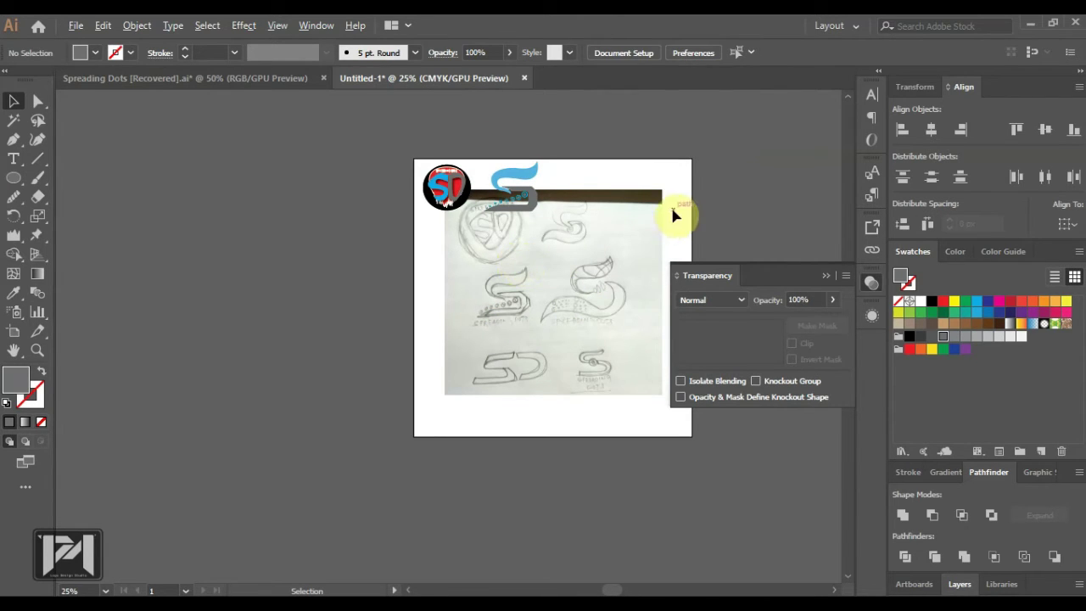
pyautogui.scroll(1, 682, 240)
pyautogui.scroll(1, 589, 216)
pyautogui.scroll(1, 515, 240)
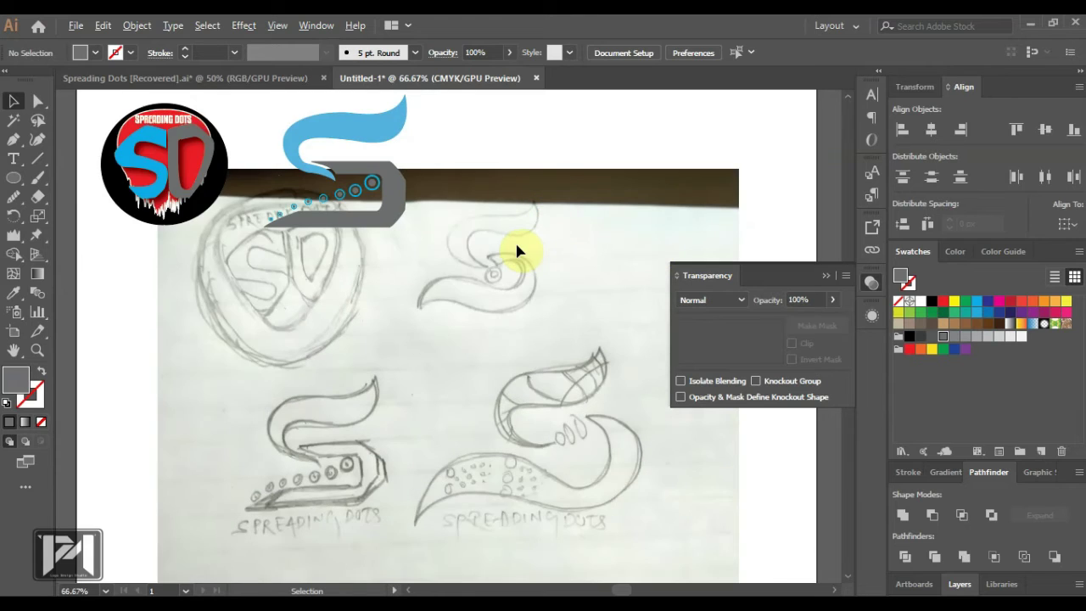
pyautogui.scroll(1, 515, 238)
pyautogui.click(13, 140)
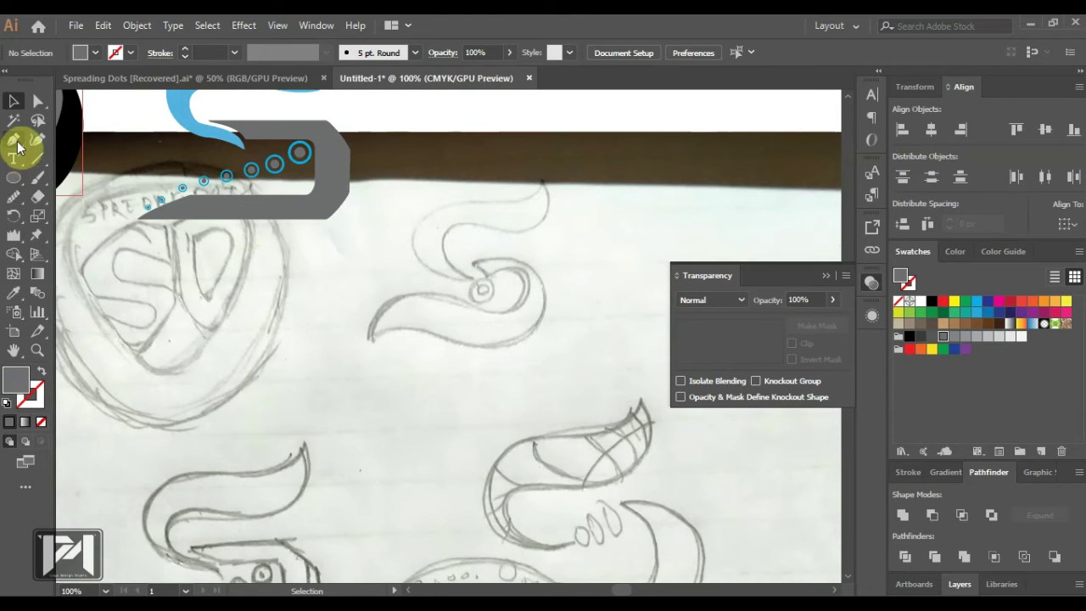
pyautogui.click(471, 282)
pyautogui.moveTo(422, 219); pyautogui.dragTo(456, 167)
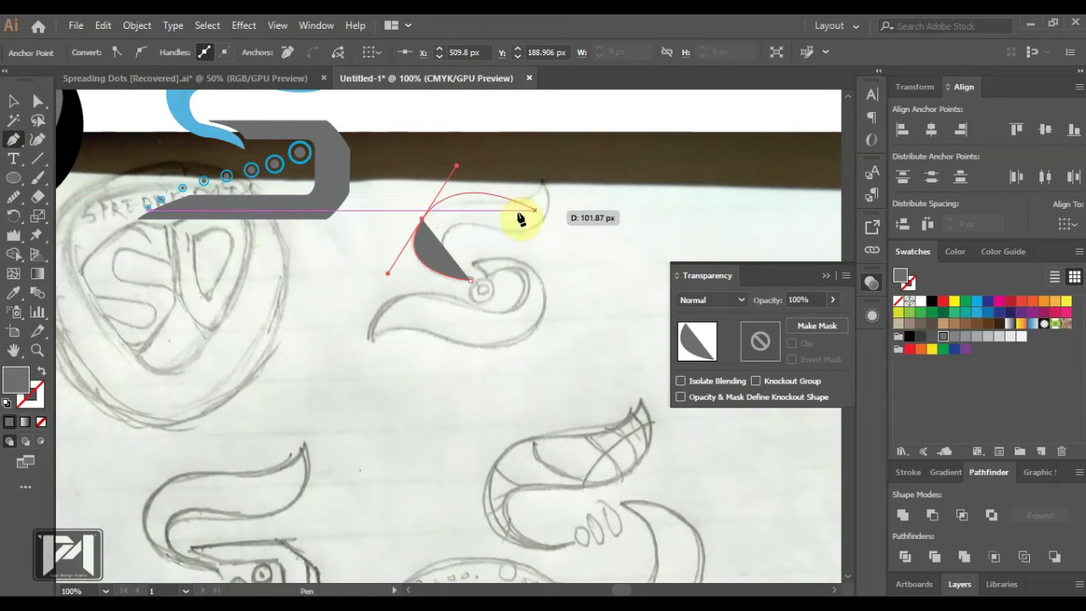
pyautogui.hotkey('ctrl', 'z')
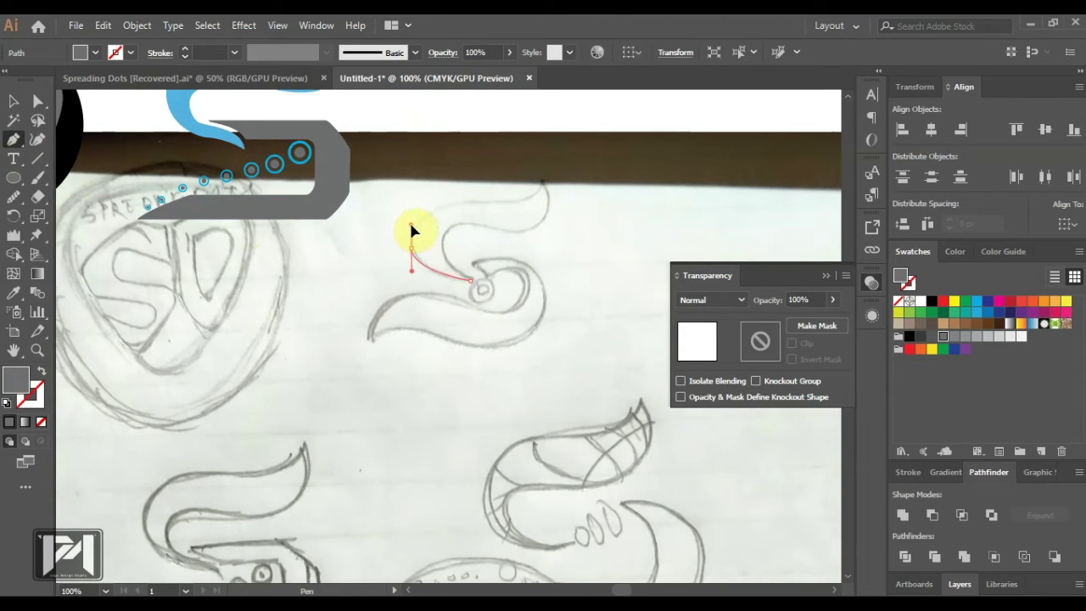
pyautogui.moveTo(412, 249); pyautogui.dragTo(450, 207)
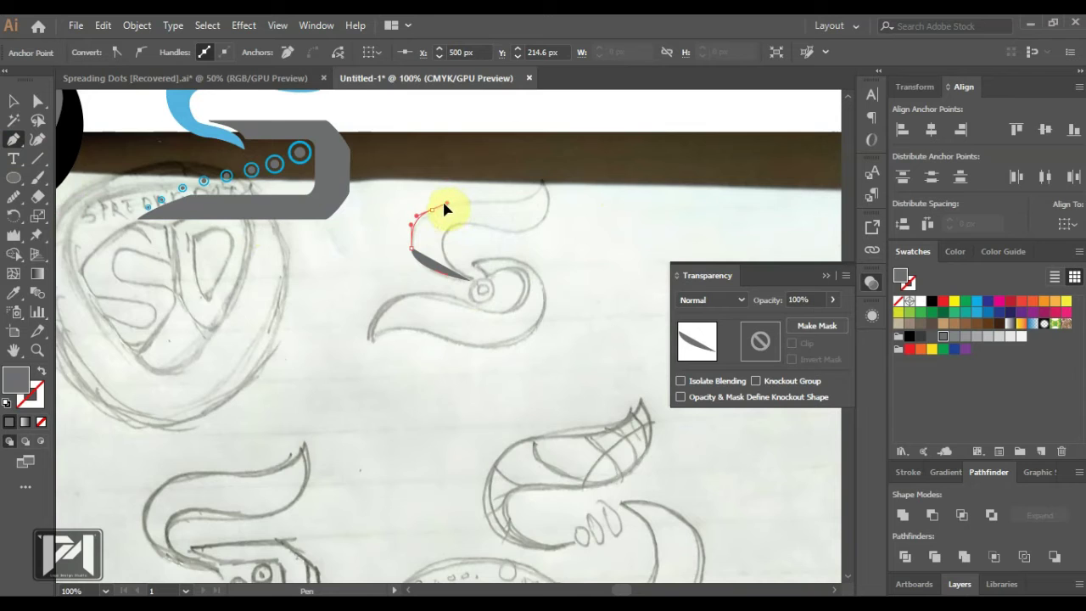
pyautogui.moveTo(515, 204); pyautogui.dragTo(555, 189)
# - Set the new swoosh shape's opacity to 47% and remove the outgoing handle from the anchor at its raised tip
pyautogui.click(833, 299)
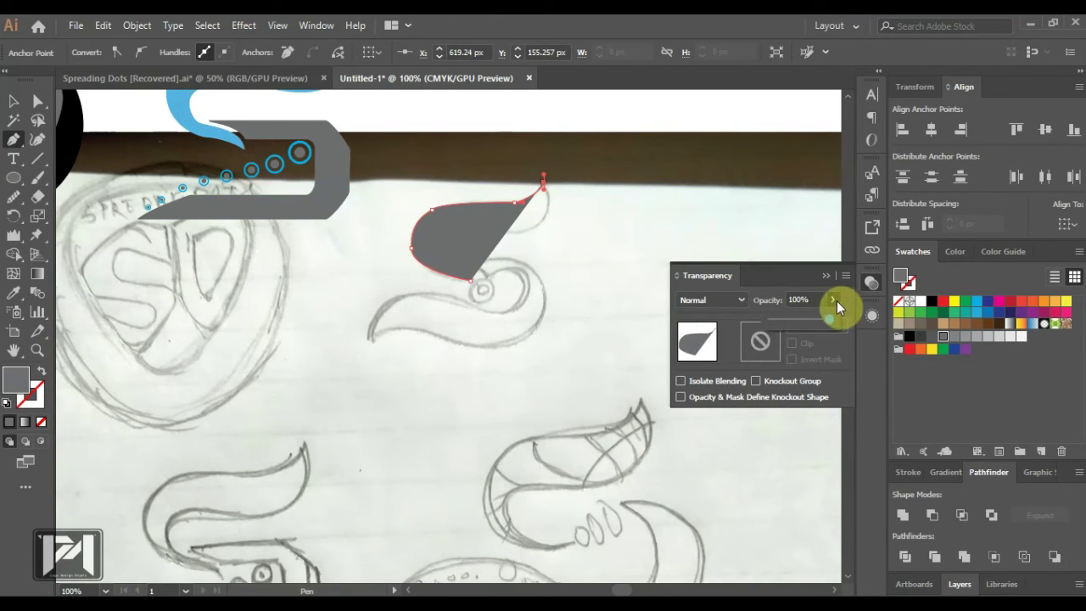
pyautogui.moveTo(802, 325); pyautogui.dragTo(794, 325)
pyautogui.scroll(3, 558, 193)
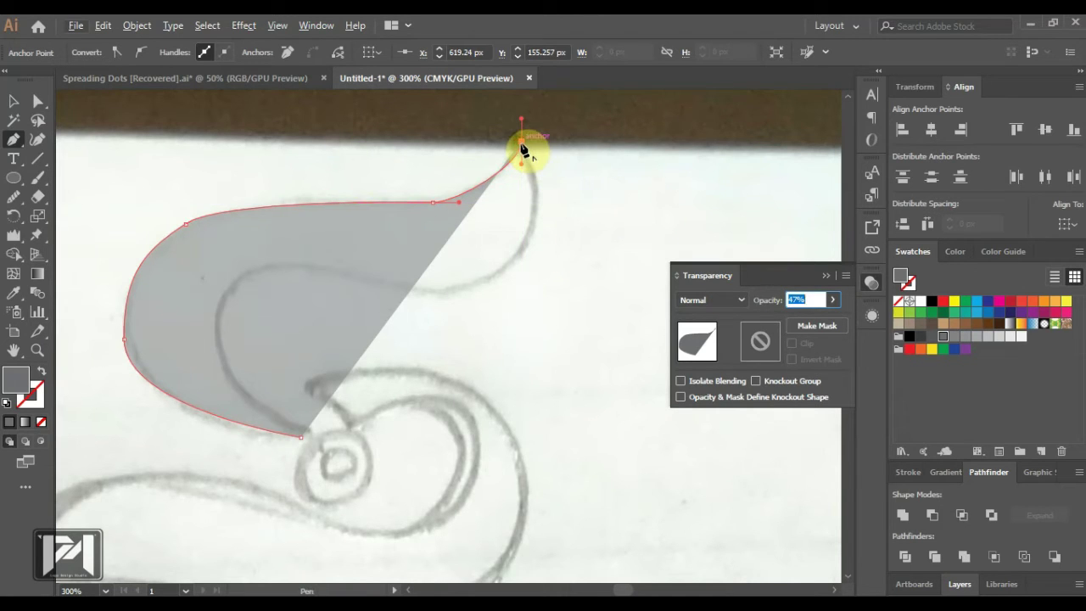
pyautogui.click(521, 143)
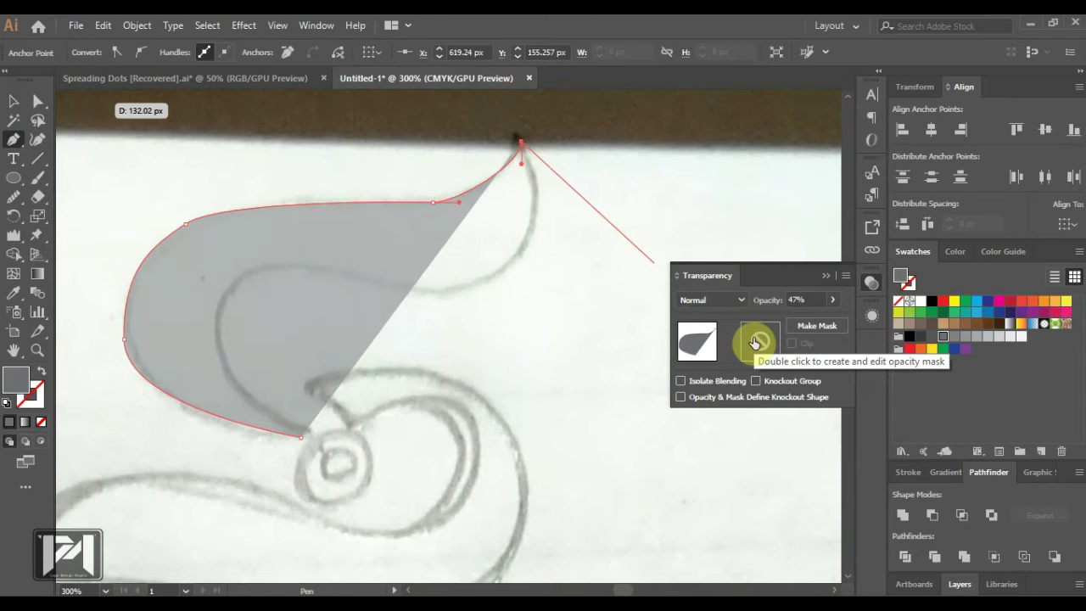
pyautogui.click(316, 26)
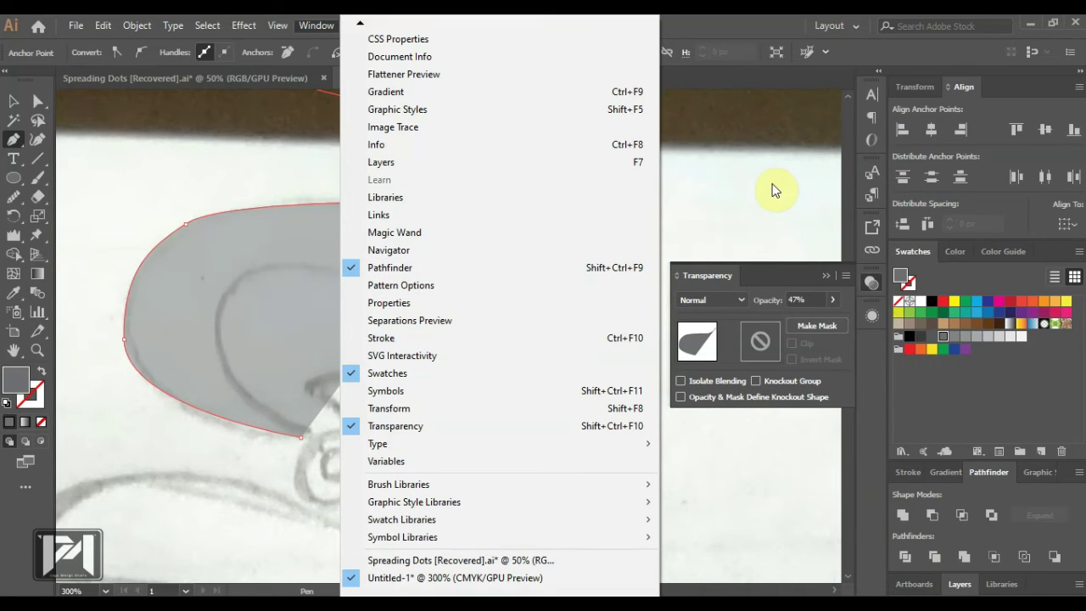
pyautogui.click(764, 145)
pyautogui.hotkey('ctrl', 'z')
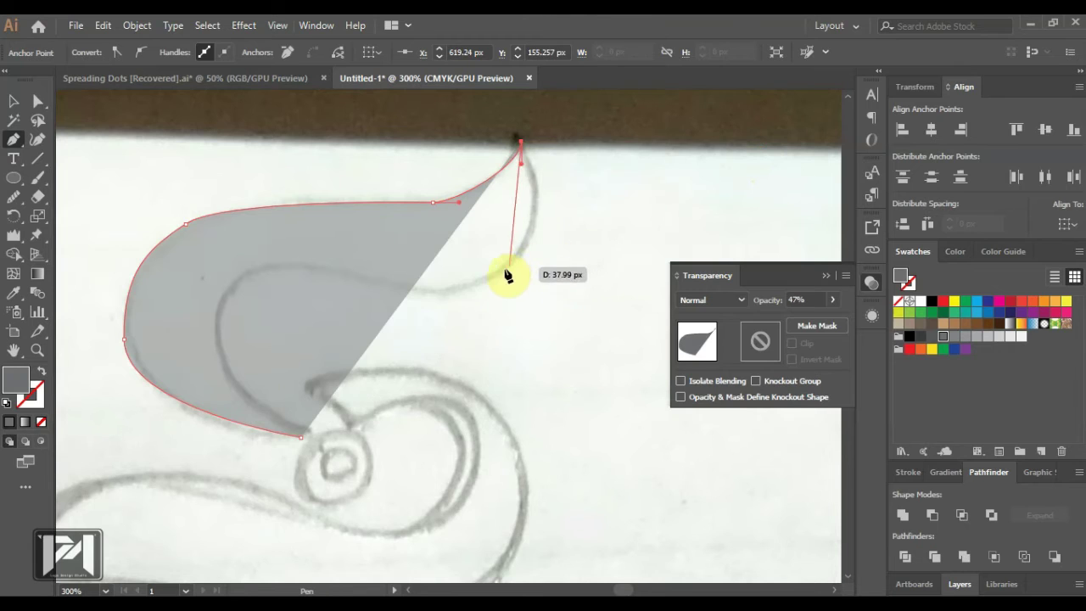
# - Trace the swoosh's inner edge from the raised tip back to the lower point and close the path
pyautogui.moveTo(502, 271); pyautogui.dragTo(438, 306)
pyautogui.moveTo(256, 270)
pyautogui.mouseDown()
pyautogui.moveTo(232, 286)
pyautogui.moveTo(294, 269)
pyautogui.moveTo(253, 251)
pyautogui.mouseUp()
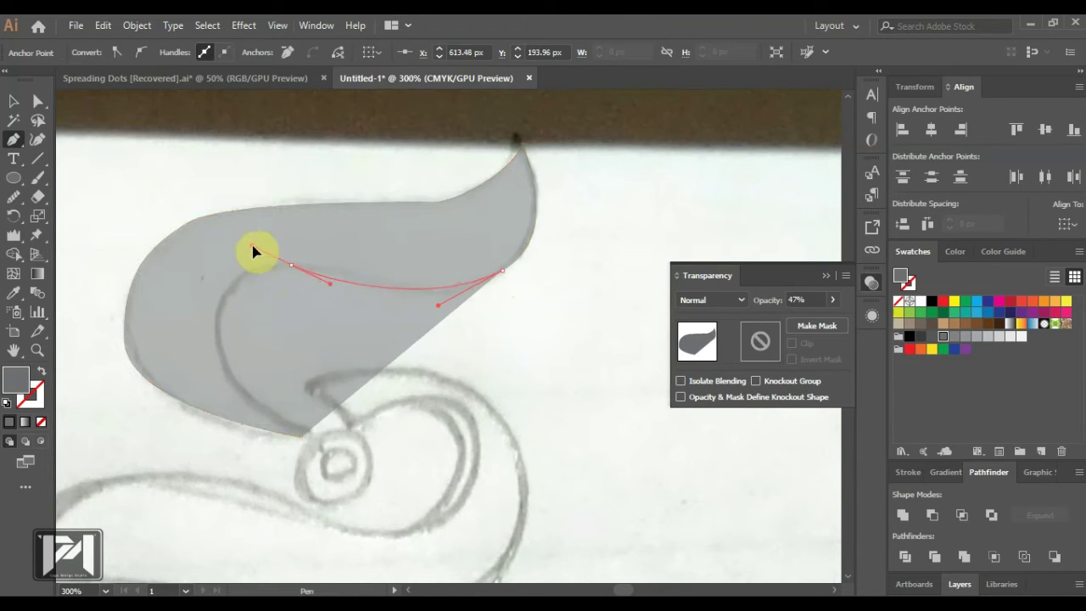
pyautogui.moveTo(220, 353); pyautogui.dragTo(248, 395)
pyautogui.moveTo(299, 437)
pyautogui.mouseDown()
pyautogui.moveTo(318, 431)
pyautogui.moveTo(305, 438)
pyautogui.mouseUp()
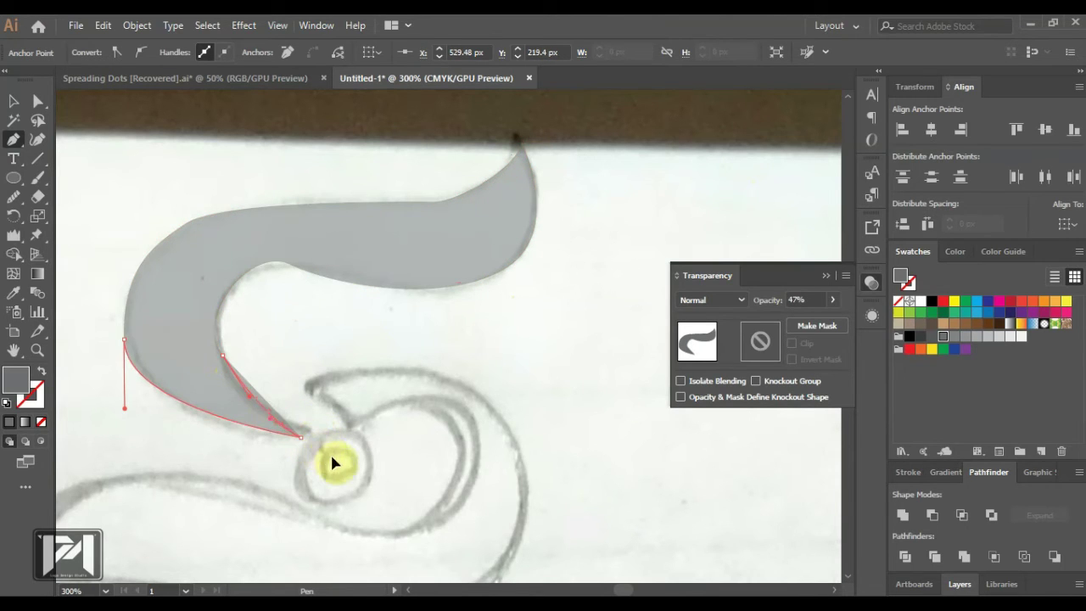
# - Adjust the anchors and handles on the swoosh's inner bend and outer left curve with the Direct Selection tool
pyautogui.click(37, 101)
pyautogui.click(223, 359)
pyautogui.moveTo(224, 363); pyautogui.dragTo(218, 370)
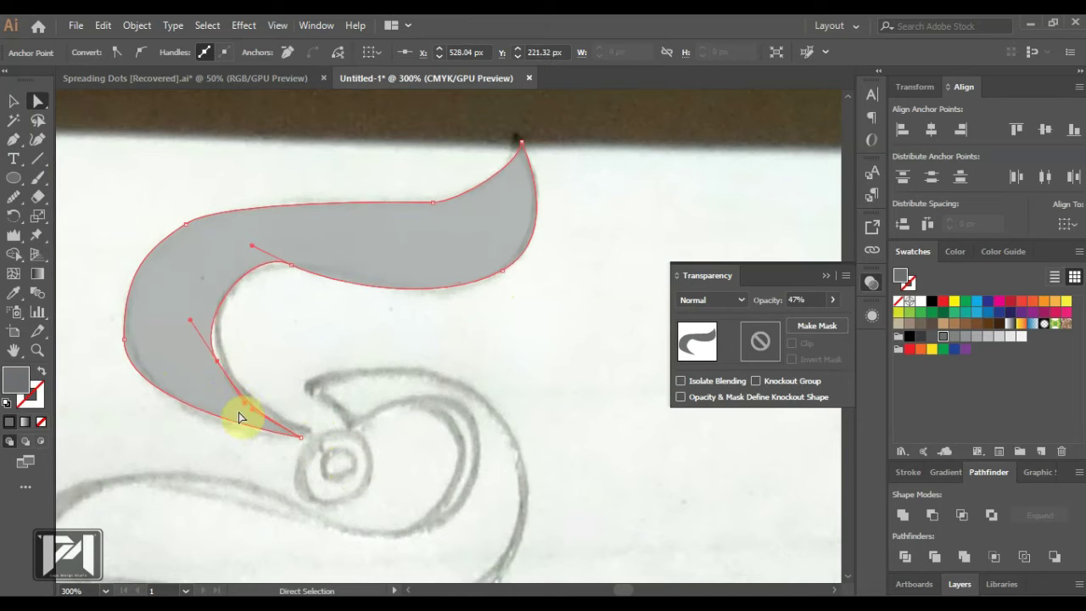
pyautogui.click(125, 314)
pyautogui.moveTo(125, 271); pyautogui.dragTo(111, 257)
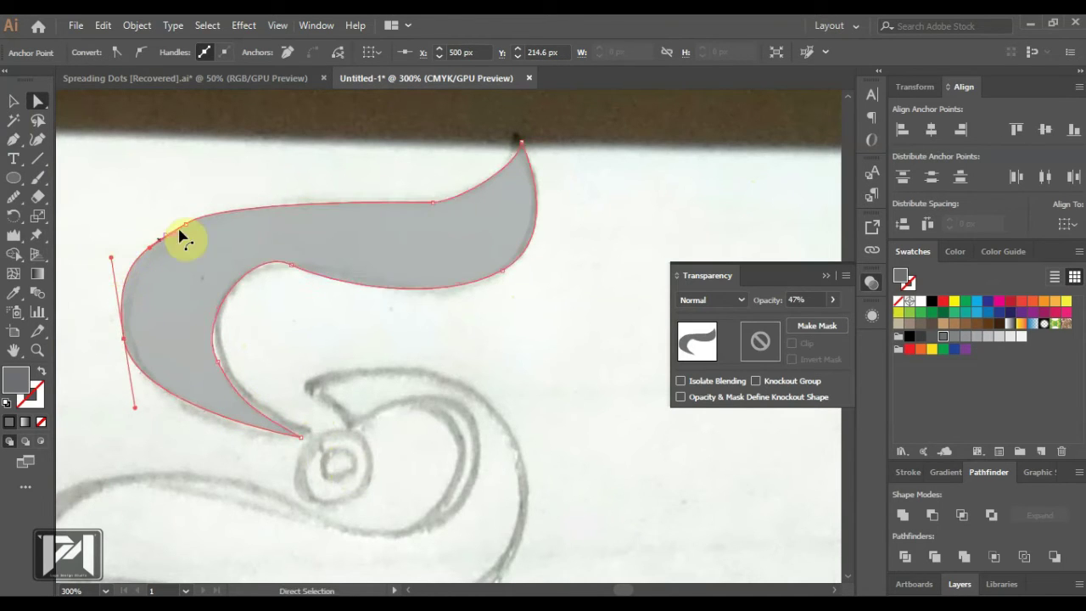
pyautogui.click(186, 226)
pyautogui.moveTo(185, 227); pyautogui.dragTo(230, 193)
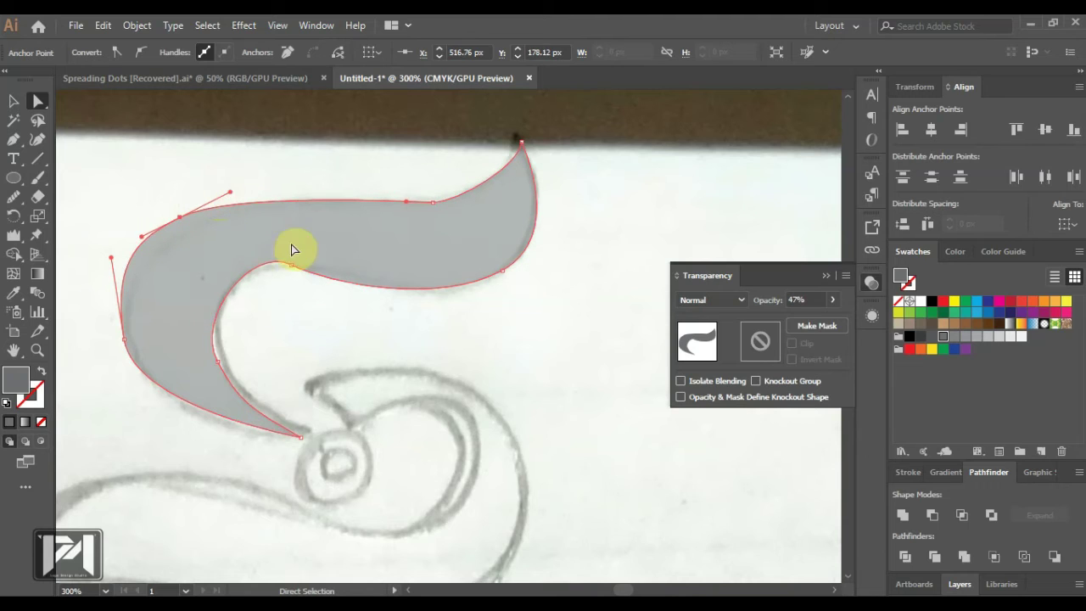
# - Refine the handles of the upper swoosh's inner bend, outer left curve and the curve leading up to its raised tip
pyautogui.moveTo(288, 270); pyautogui.dragTo(193, 234)
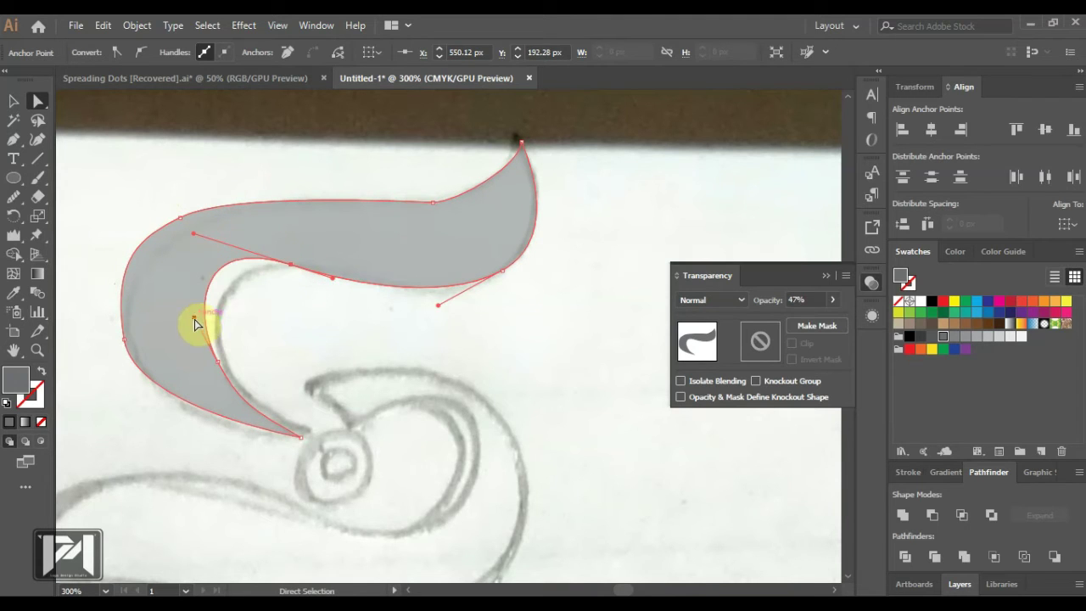
pyautogui.moveTo(215, 363); pyautogui.dragTo(203, 357)
pyautogui.moveTo(188, 323); pyautogui.dragTo(182, 314)
pyautogui.click(118, 329)
pyautogui.moveTo(105, 246); pyautogui.dragTo(97, 275)
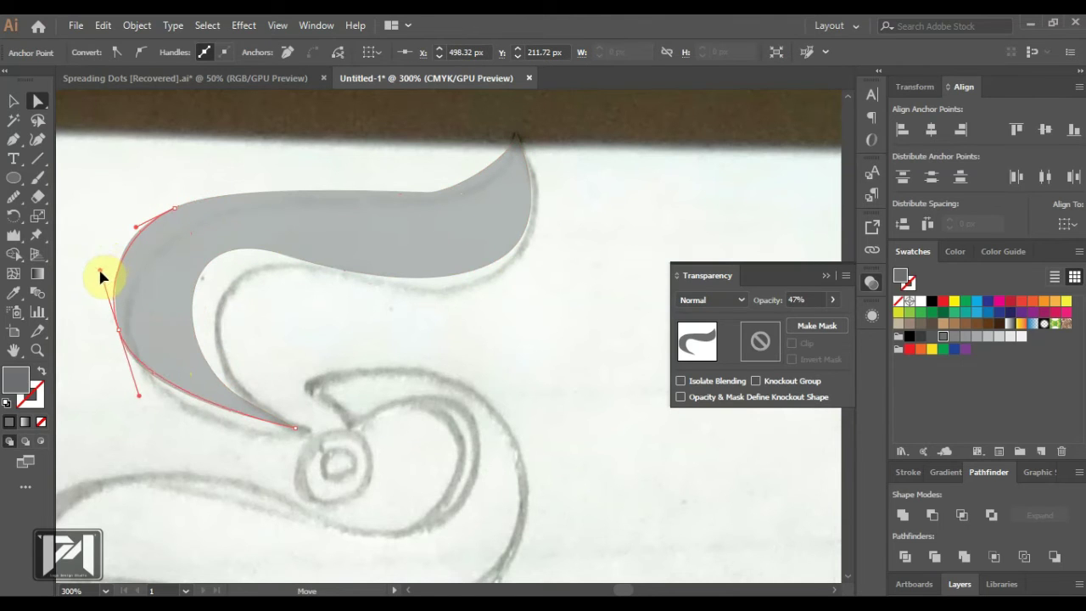
pyautogui.click(283, 293)
pyautogui.click(381, 263)
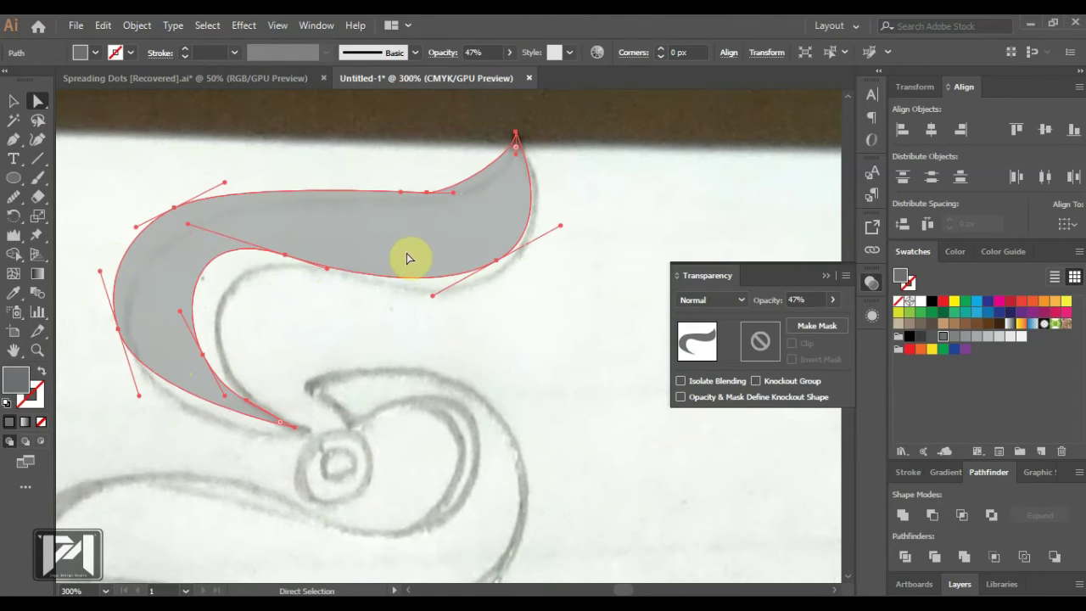
pyautogui.click(453, 195)
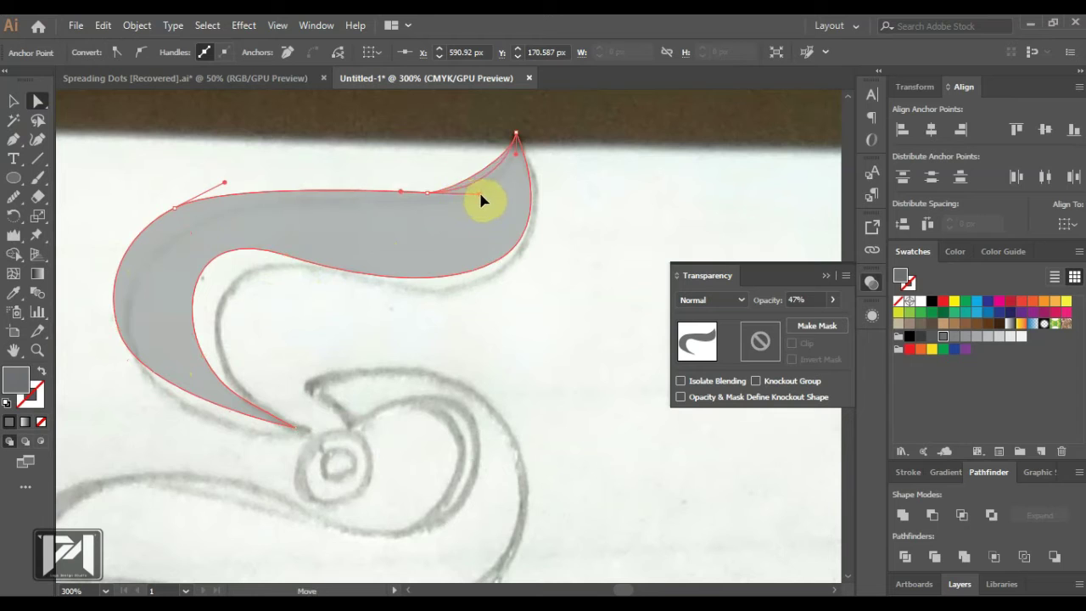
pyautogui.click(385, 244)
# - Move the whole upper swoosh slightly back over its sketch outline and deselect it
pyautogui.click(13, 101)
pyautogui.moveTo(310, 241); pyautogui.dragTo(318, 249)
pyautogui.hotkey('ctrl', '-')
pyautogui.click(442, 301)
# - Start tracing the lower swoosh with the Pen tool from above the ring around its inner bend, and set its opacity to 49%
pyautogui.scroll(2, 453, 449)
pyautogui.scroll(-1, 357, 224)
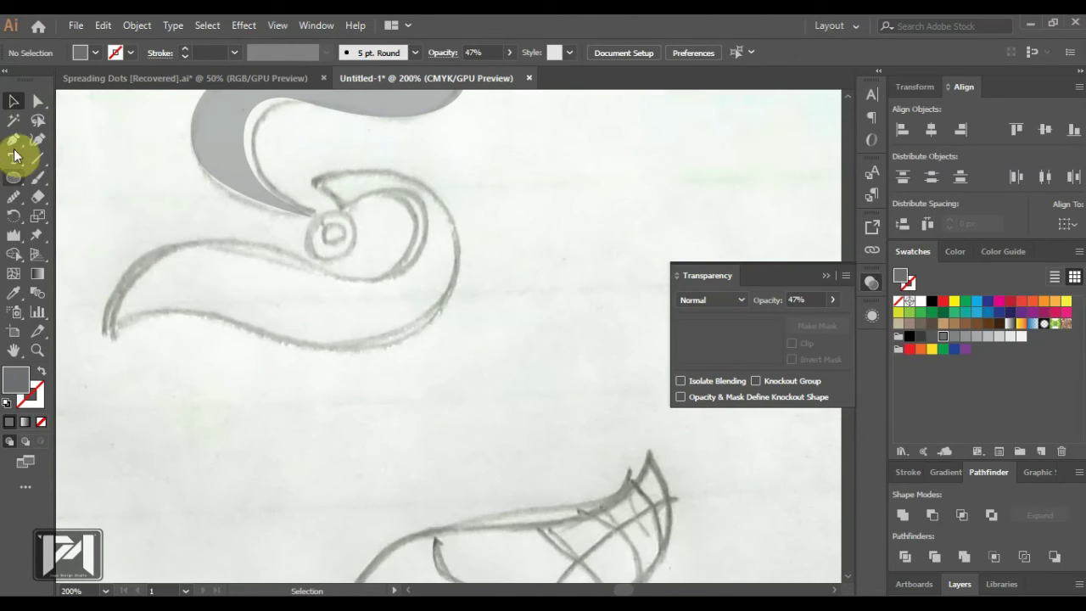
pyautogui.click(13, 143)
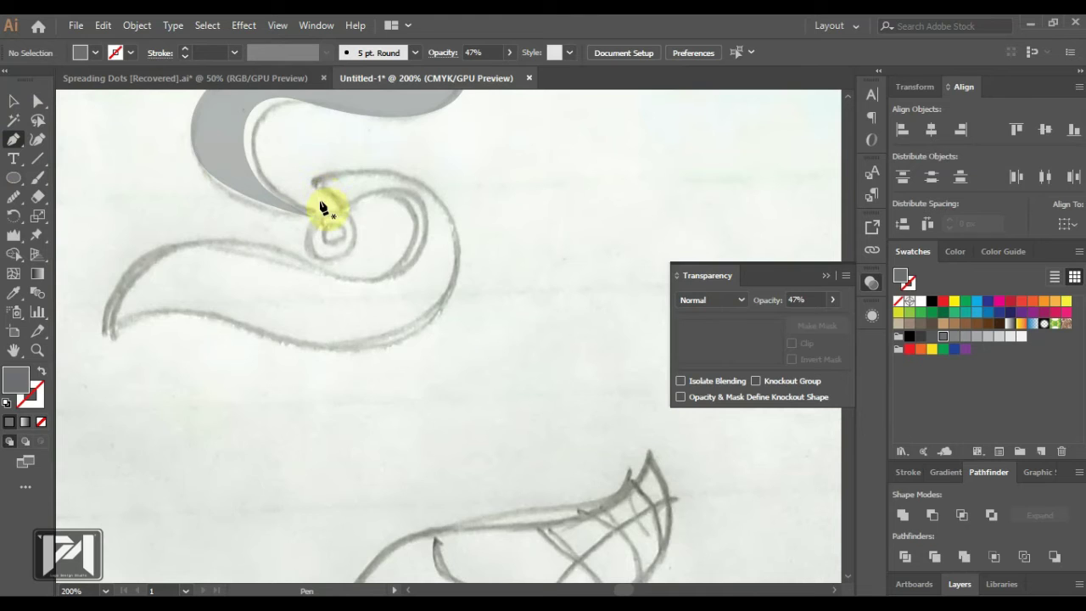
pyautogui.click(319, 201)
pyautogui.moveTo(354, 217); pyautogui.dragTo(348, 211)
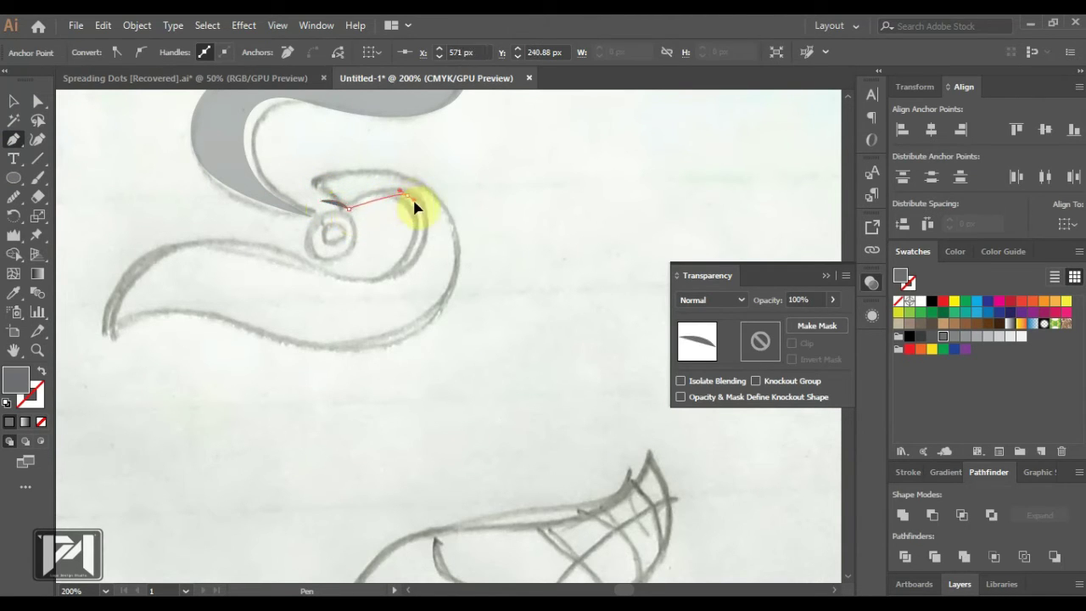
pyautogui.moveTo(426, 220); pyautogui.dragTo(424, 213)
pyautogui.moveTo(340, 279); pyautogui.dragTo(331, 282)
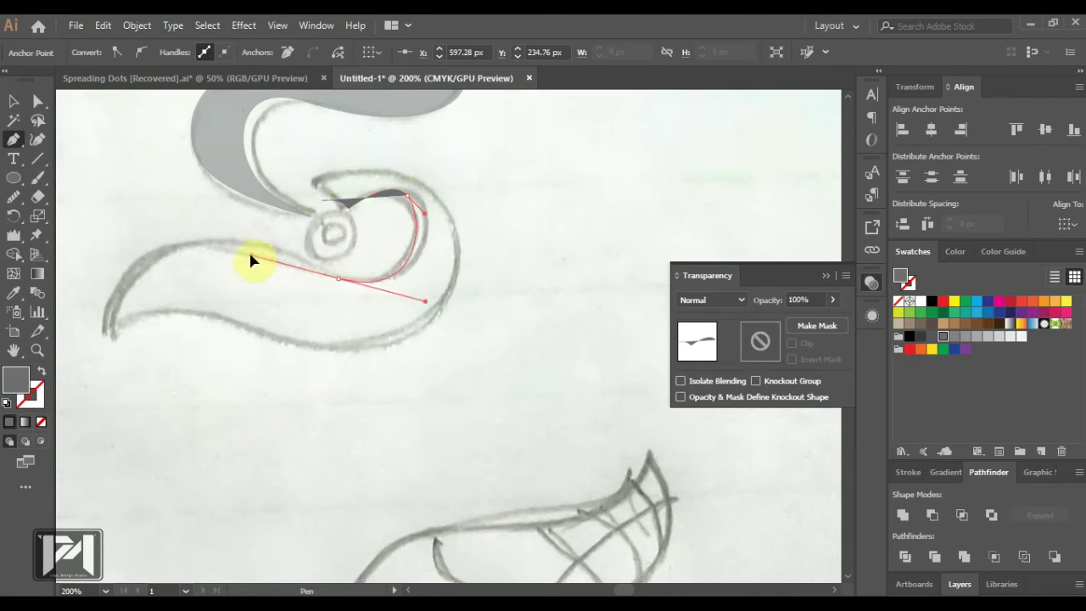
pyautogui.moveTo(250, 262); pyautogui.dragTo(244, 249)
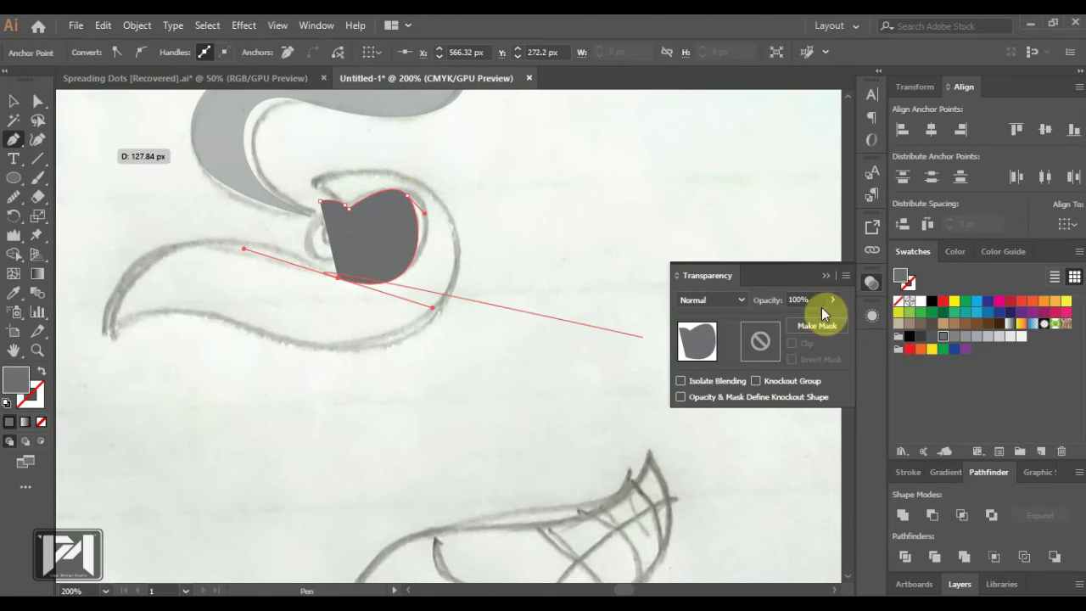
pyautogui.click(800, 319)
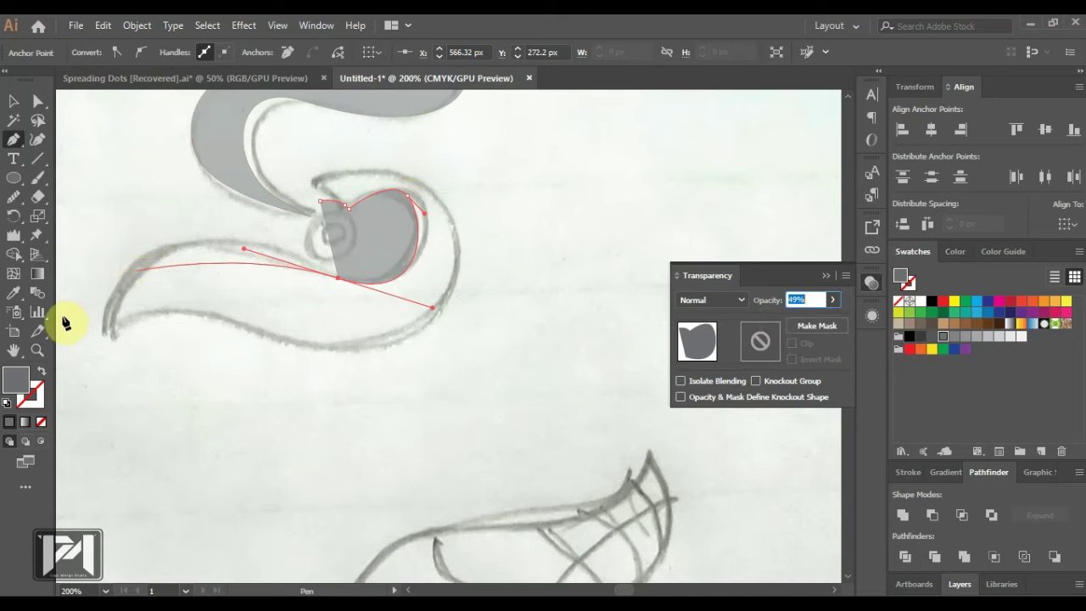
# - Continue the lower swoosh's upper edge to its pointed left end and remove the outgoing handle there
pyautogui.moveTo(132, 273); pyautogui.dragTo(45, 333)
pyautogui.moveTo(160, 332); pyautogui.dragTo(244, 379)
pyautogui.click(267, 274)
pyautogui.click(241, 337)
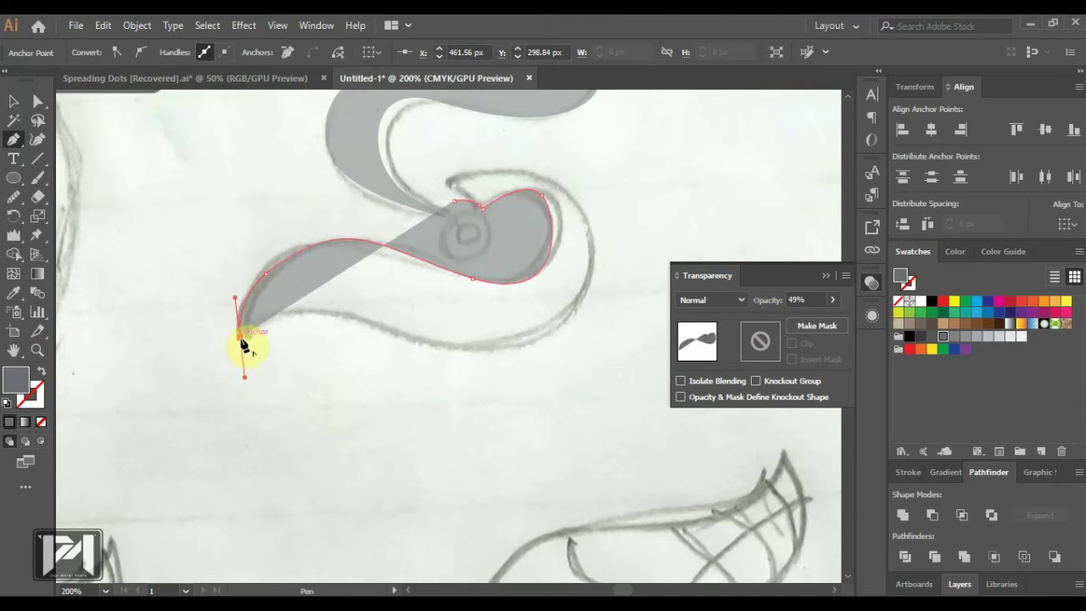
# - Trace the lower swoosh's bottom edge and outer right curve up to the hook tip, removing the outgoing handle there
pyautogui.moveTo(354, 315); pyautogui.dragTo(448, 345)
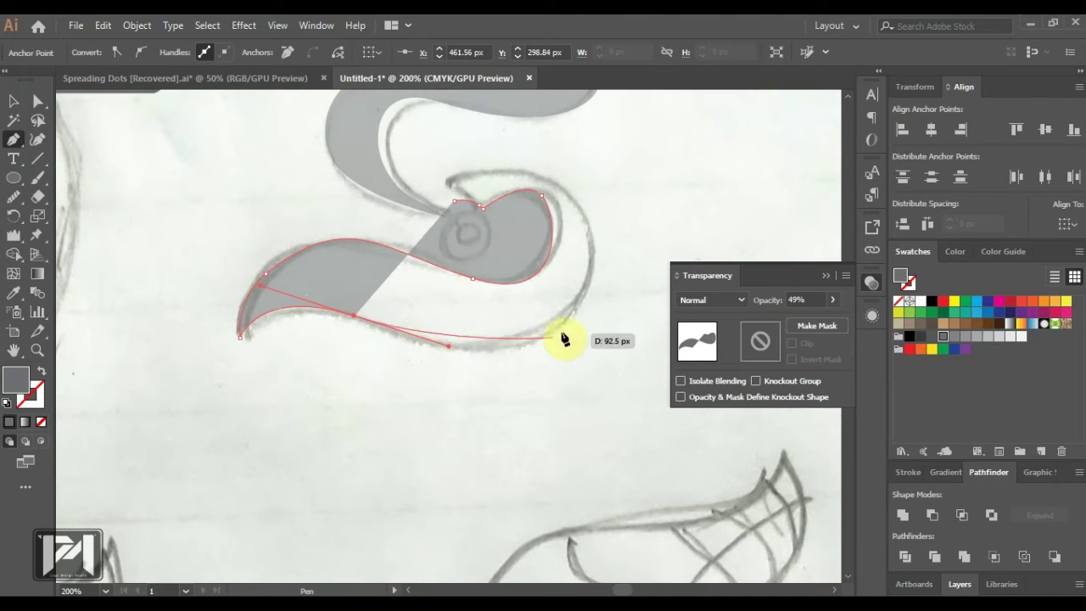
pyautogui.moveTo(580, 297); pyautogui.dragTo(359, 235)
pyautogui.hotkey('ctrl', '=')
pyautogui.hotkey('ctrl', '=')
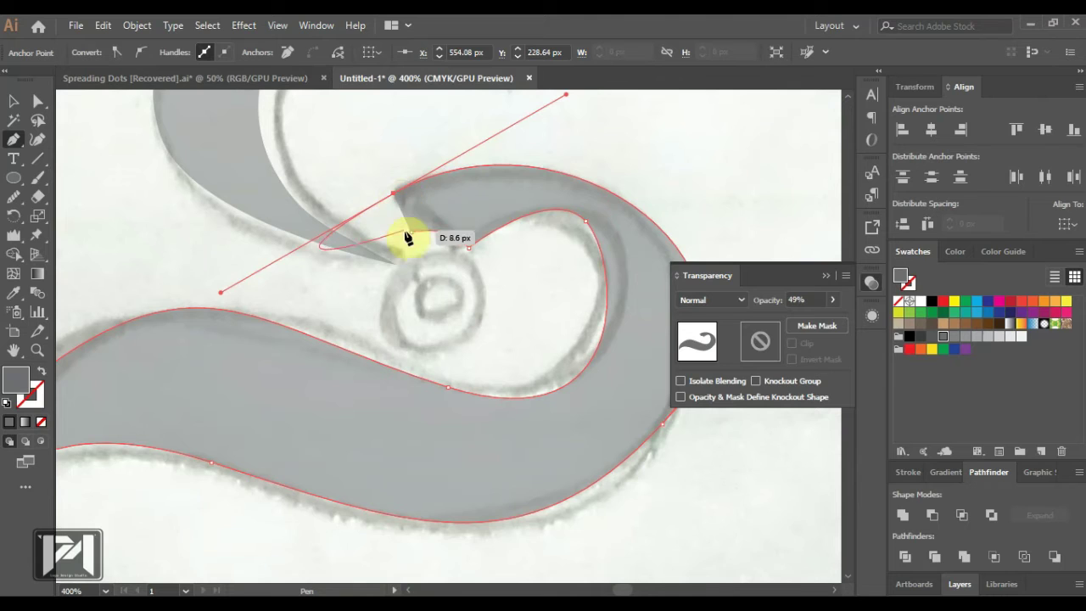
pyautogui.click(393, 194)
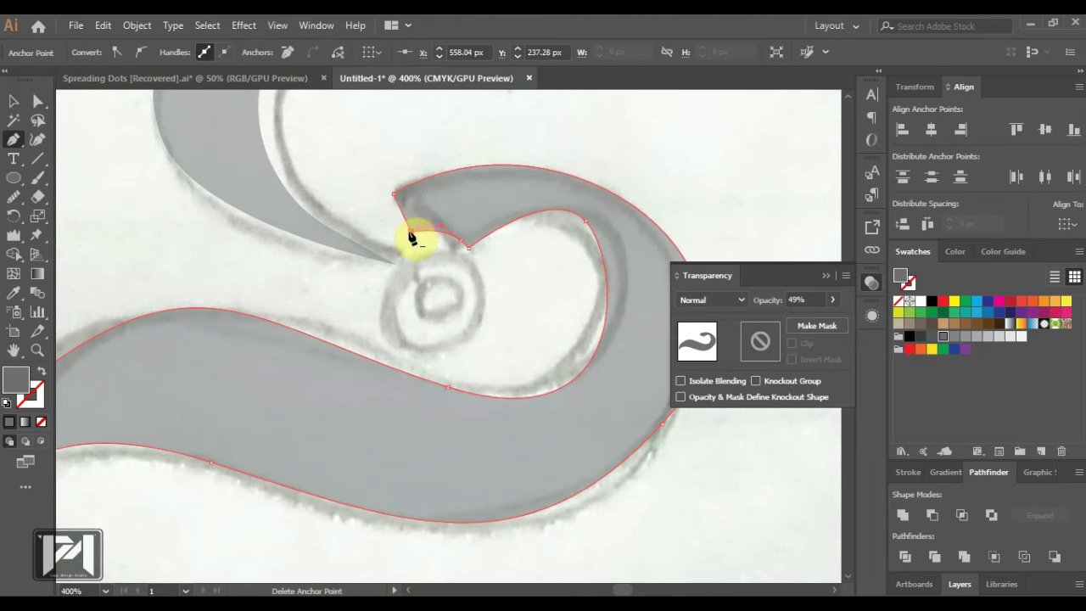
# - Undo the hook tip segment and close the lower swoosh's outer curve directly on the path's starting anchor
pyautogui.click(395, 195)
pyautogui.hotkey('ctrl', 'z')
pyautogui.keyDown('ctrl'); pyautogui.click(394, 196); pyautogui.keyUp('ctrl')
pyautogui.moveTo(401, 201); pyautogui.dragTo(390, 241)
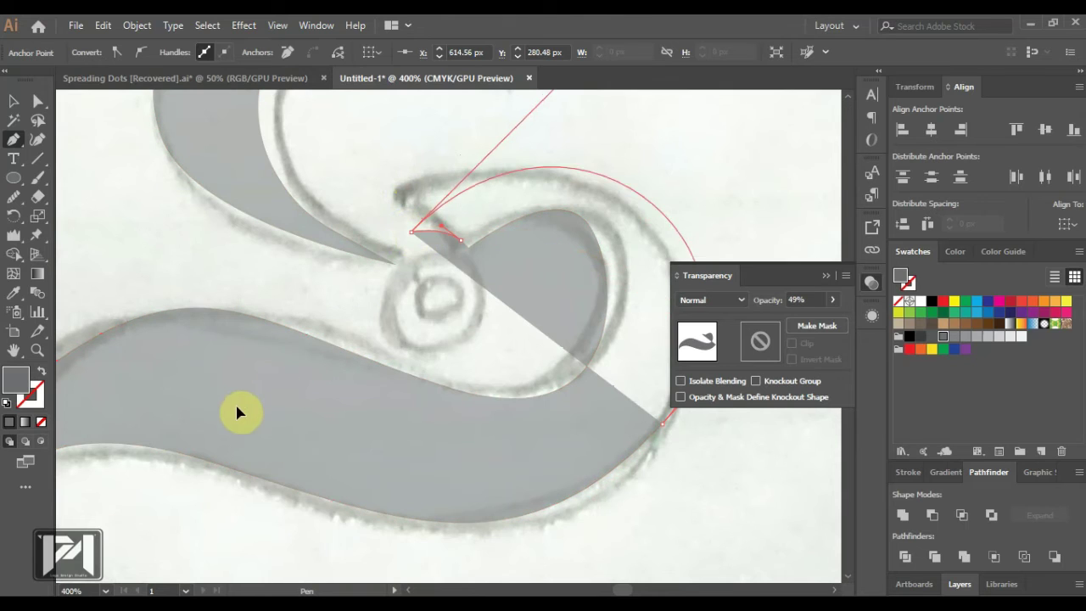
pyautogui.keyDown('ctrl'); pyautogui.click(230, 430); pyautogui.keyUp('ctrl')
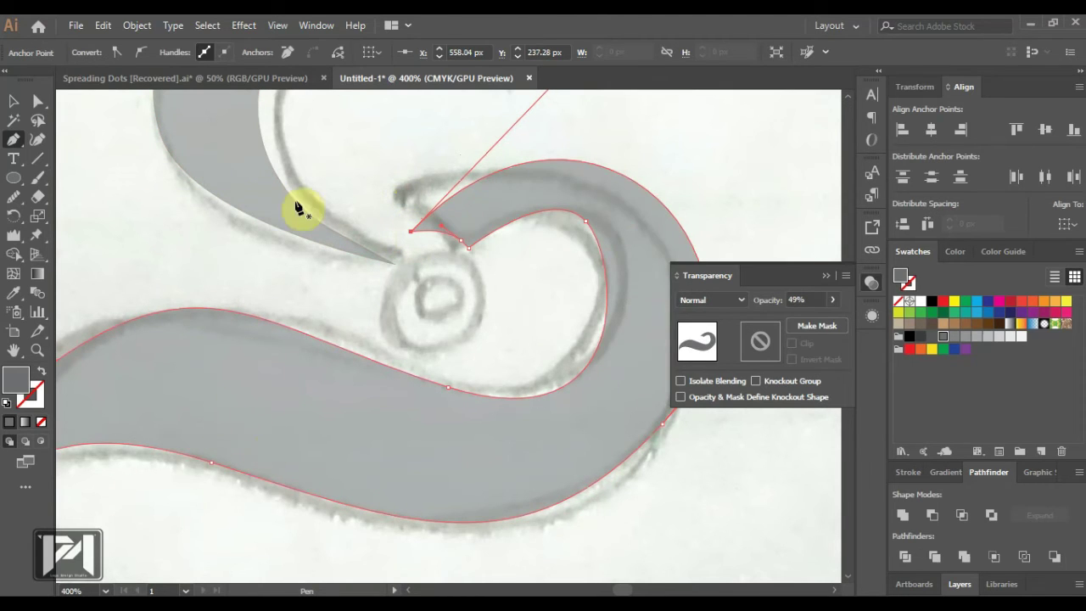
# - Adjust both handles of the upper right anchor on the lower swoosh's inner bend to smooth the curve
pyautogui.press('a')
pyautogui.click(586, 222)
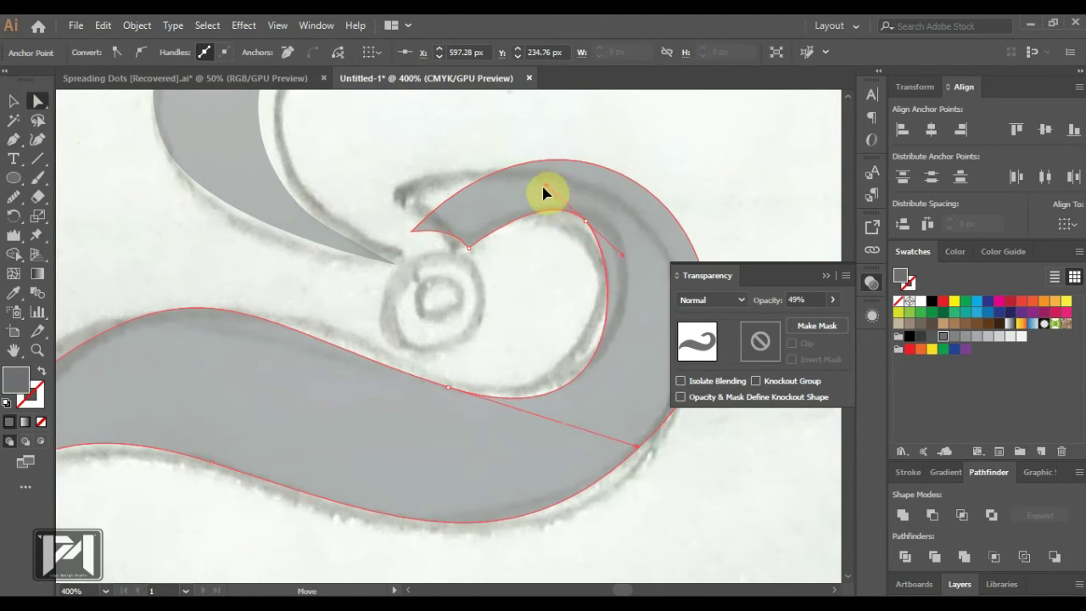
pyautogui.moveTo(526, 204); pyautogui.dragTo(528, 200)
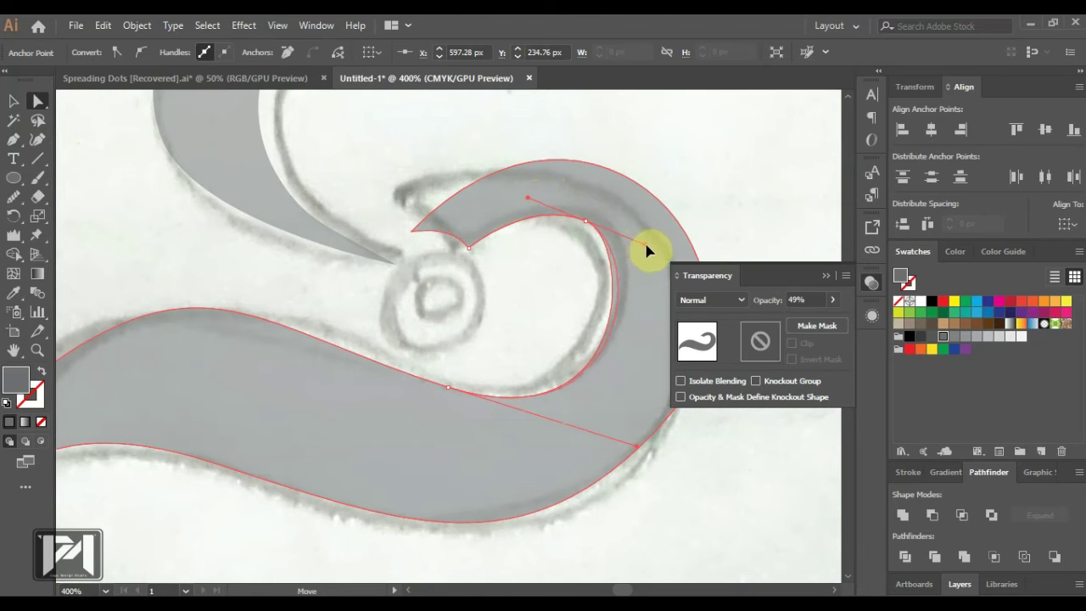
pyautogui.moveTo(646, 244); pyautogui.dragTo(647, 246)
pyautogui.click(533, 270)
# - Fill the upper swoosh with the light blue swatch
pyautogui.scroll(-2, 502, 177)
pyautogui.scroll(1, 500, 193)
pyautogui.click(495, 144)
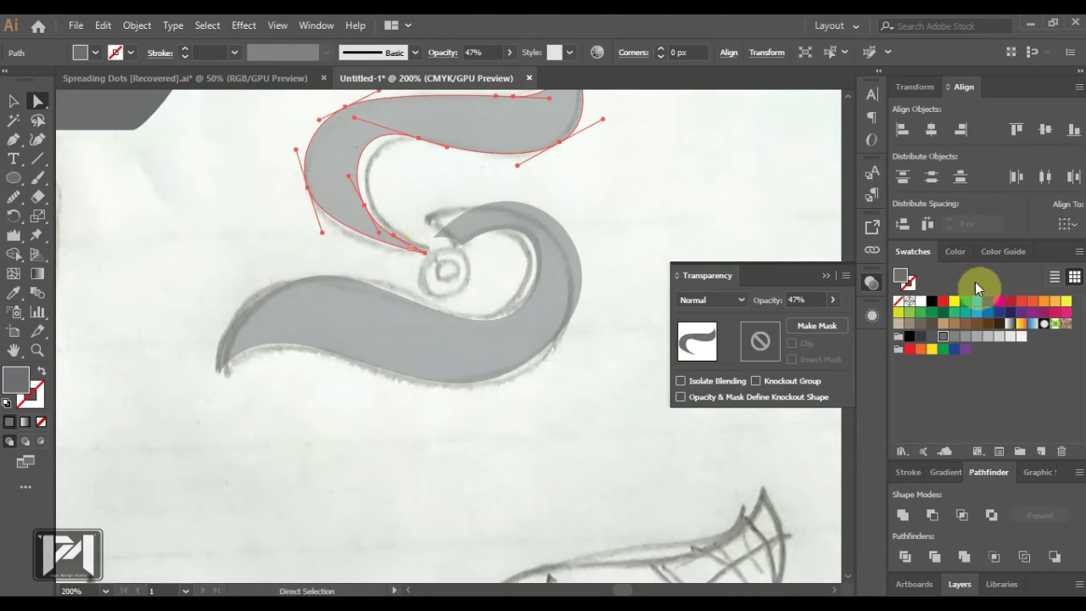
pyautogui.click(977, 303)
# - Set the opacity of the lower gray swoosh and the upper blue swoosh to 100%
pyautogui.click(484, 213)
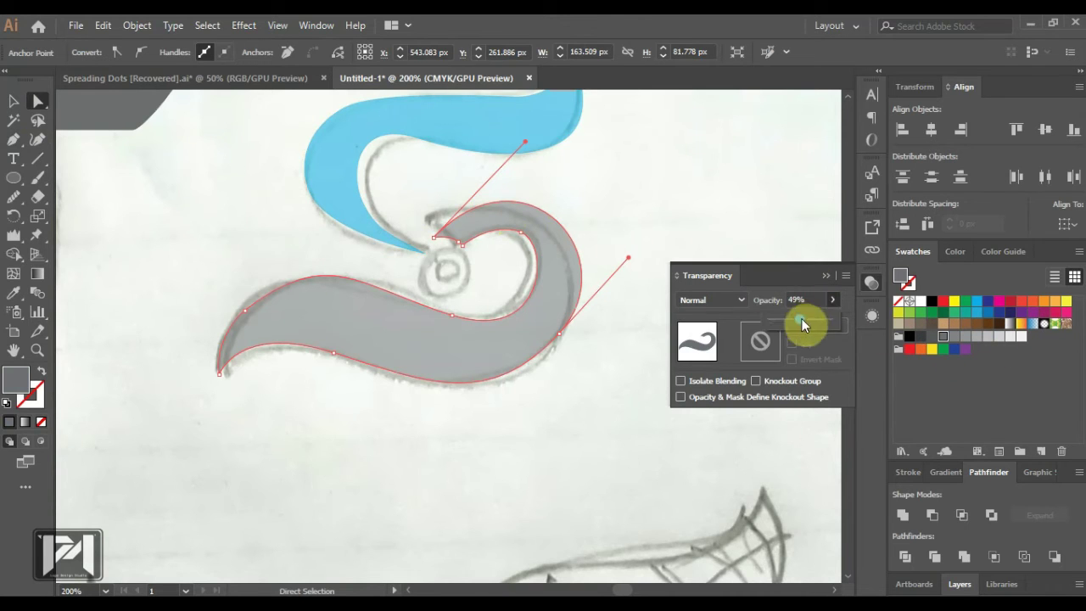
pyautogui.moveTo(801, 318); pyautogui.dragTo(842, 321)
pyautogui.click(472, 126)
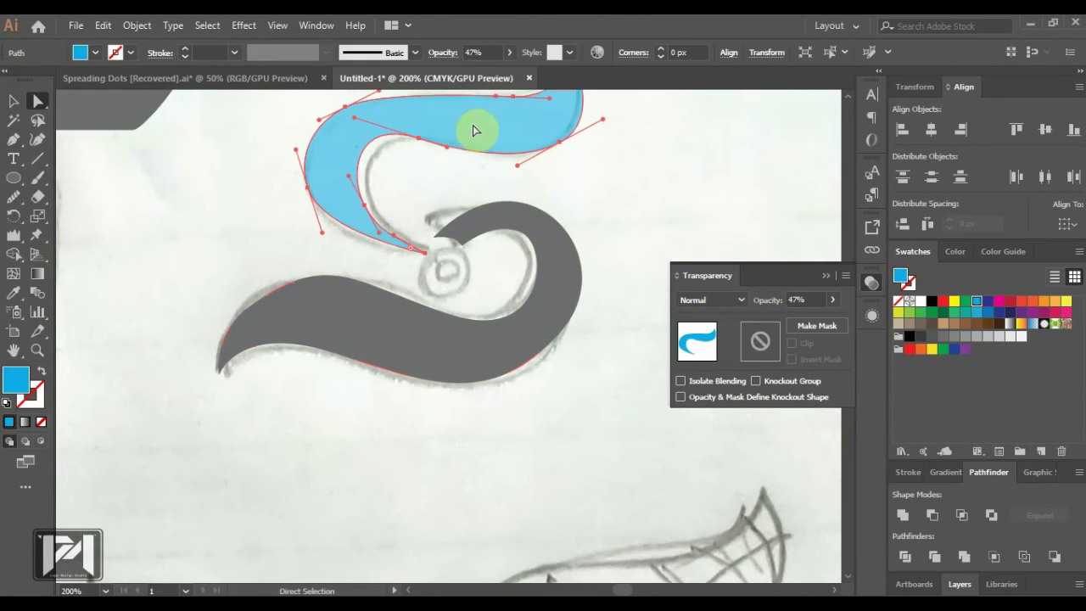
pyautogui.moveTo(835, 319); pyautogui.dragTo(843, 320)
# - Draw a circle about 20.6 px in diameter over the sketched ring between the two swooshes
pyautogui.click(21, 100)
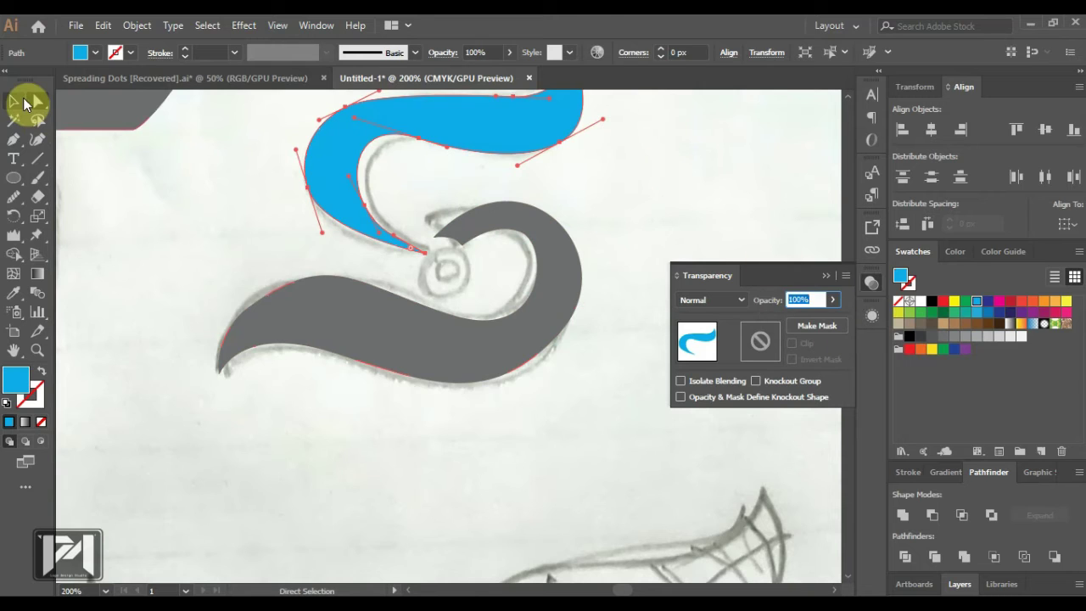
pyautogui.click(555, 277)
pyautogui.hotkey('ctrl', '=')
pyautogui.hotkey('ctrl', 'shift', 'a')
pyautogui.moveTo(13, 178); pyautogui.dragTo(65, 221)
pyautogui.moveTo(408, 246); pyautogui.dragTo(479, 315)
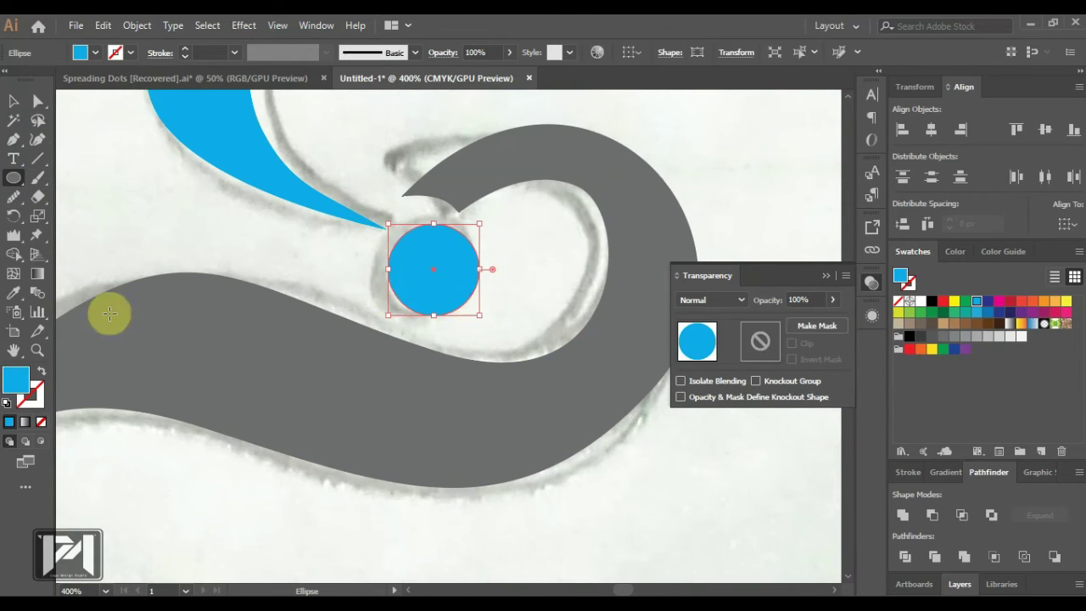
# - Turn the circle into a ring with no fill and a 2 pt light blue stroke, then deselect it
pyautogui.click(41, 422)
pyautogui.click(31, 397)
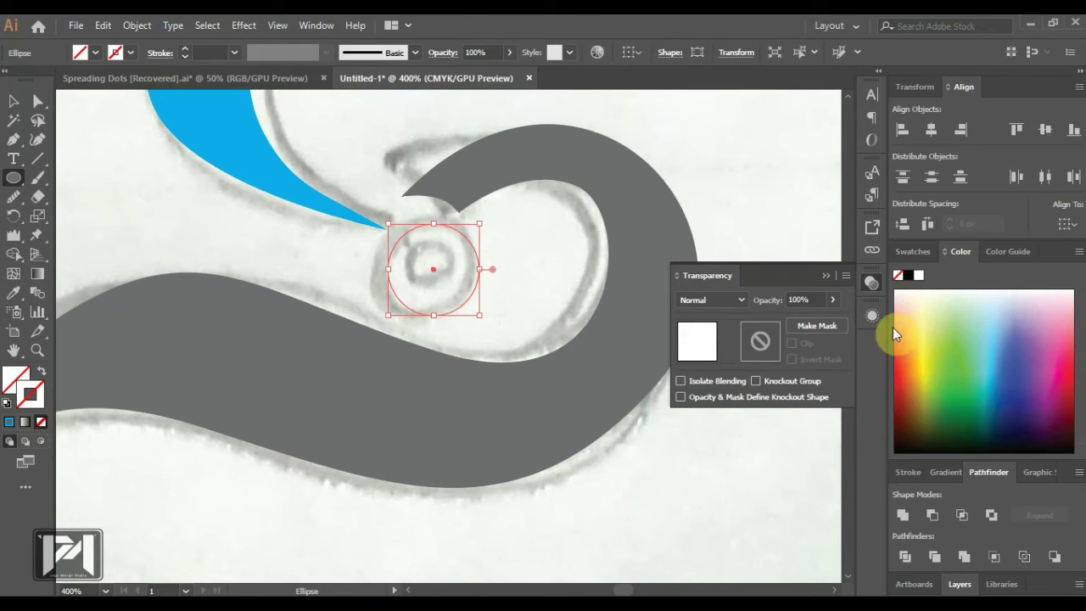
pyautogui.click(917, 252)
pyautogui.click(976, 301)
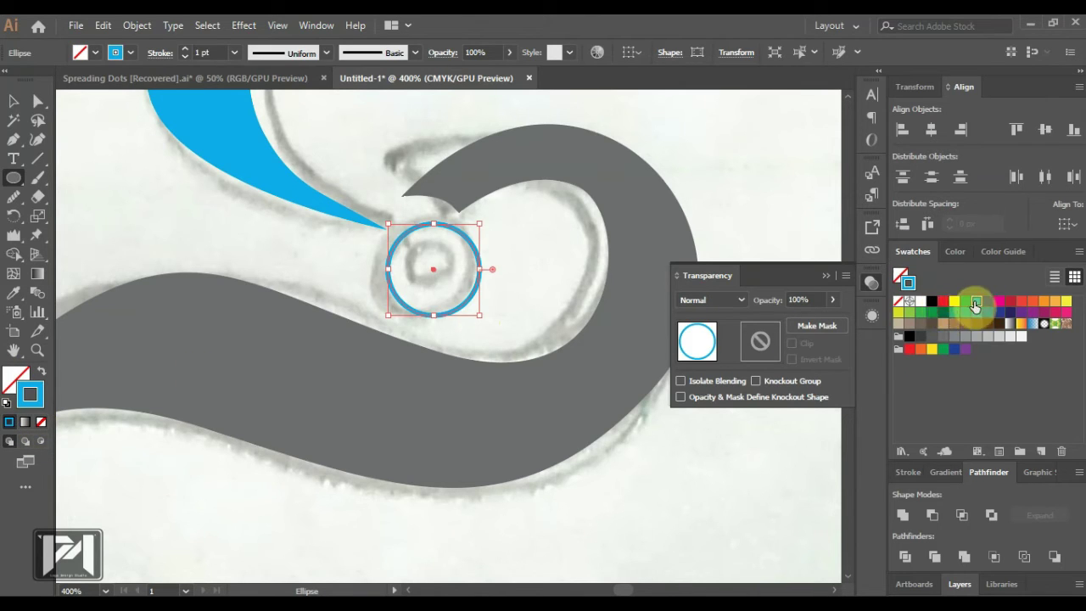
pyautogui.click(234, 53)
pyautogui.click(248, 146)
pyautogui.click(744, 177)
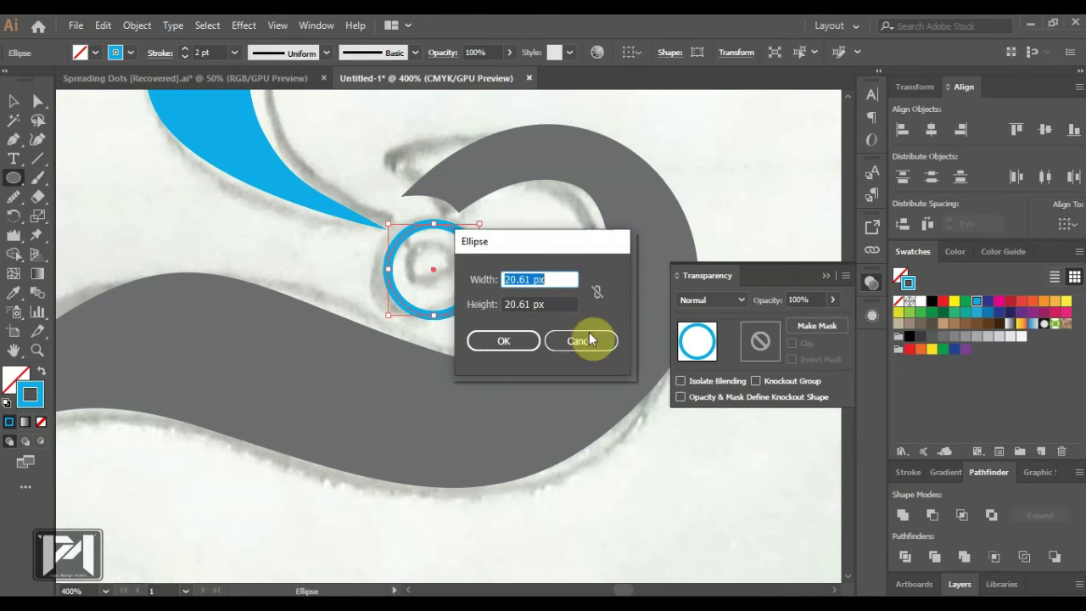
pyautogui.click(588, 338)
pyautogui.click(14, 101)
pyautogui.click(682, 160)
# - Draw a small circle with a dark gray fill and no stroke, and place it at the center of the blue ring
pyautogui.click(219, 172)
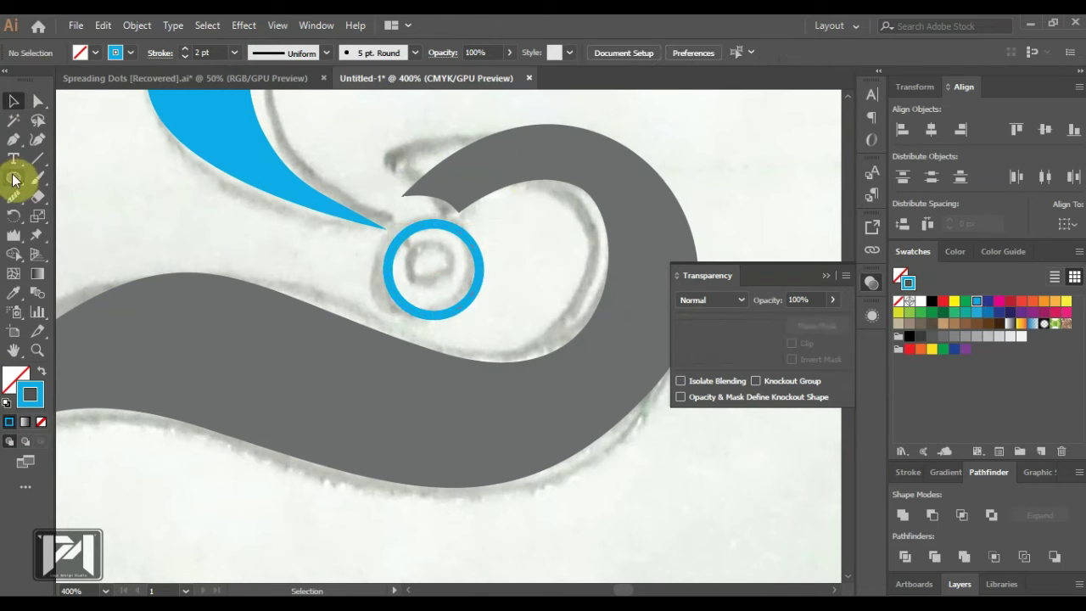
pyautogui.click(14, 178)
pyautogui.moveTo(239, 244); pyautogui.dragTo(260, 256)
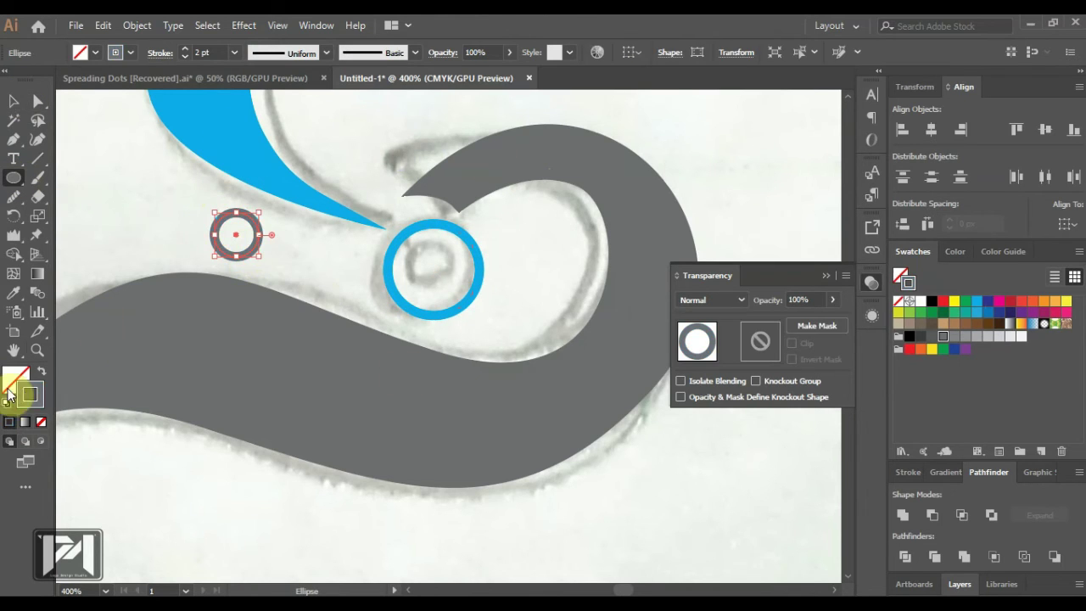
pyautogui.click(41, 422)
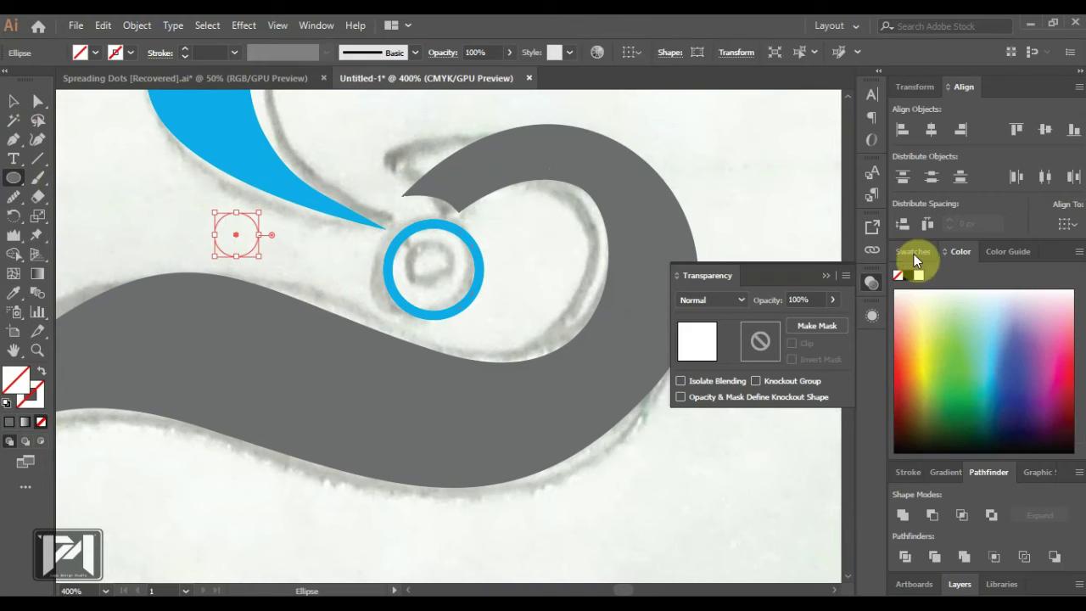
pyautogui.click(914, 254)
pyautogui.click(932, 338)
pyautogui.click(955, 338)
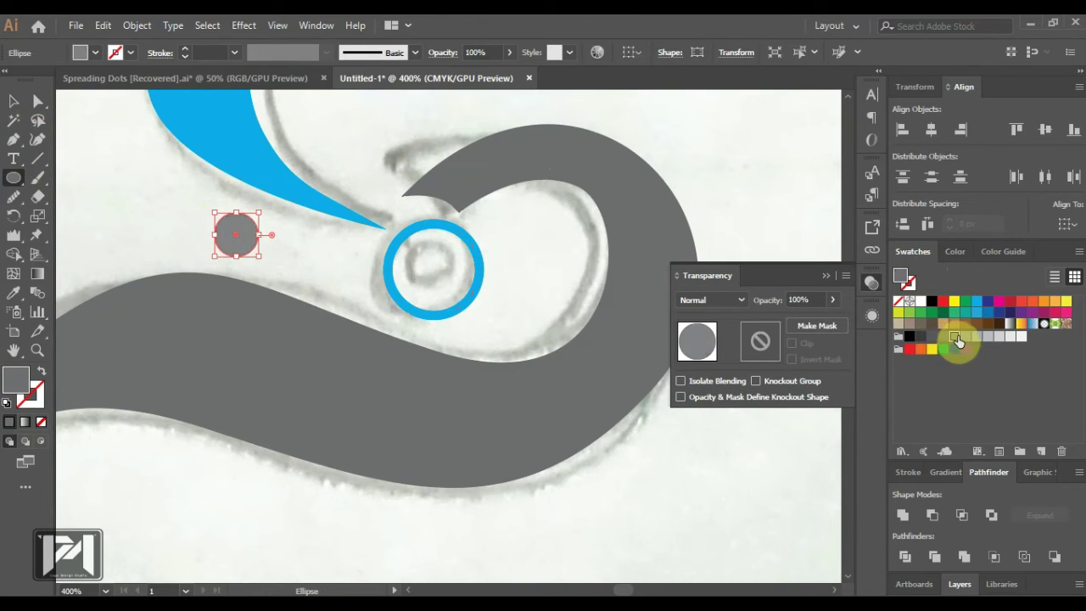
pyautogui.click(932, 337)
pyautogui.click(14, 101)
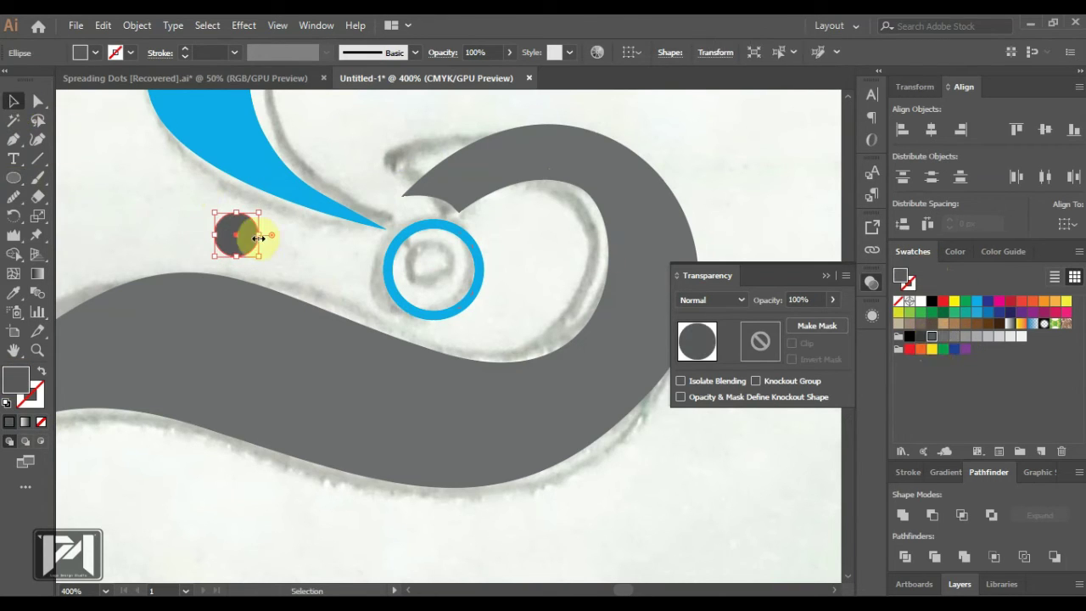
pyautogui.moveTo(247, 240); pyautogui.dragTo(440, 267)
# - Select the complete two-swoosh S with its ringed dot and move it up off its sketch, beside the other finished logos
pyautogui.scroll(-5, 388, 250)
pyautogui.scroll(-2, 456, 232)
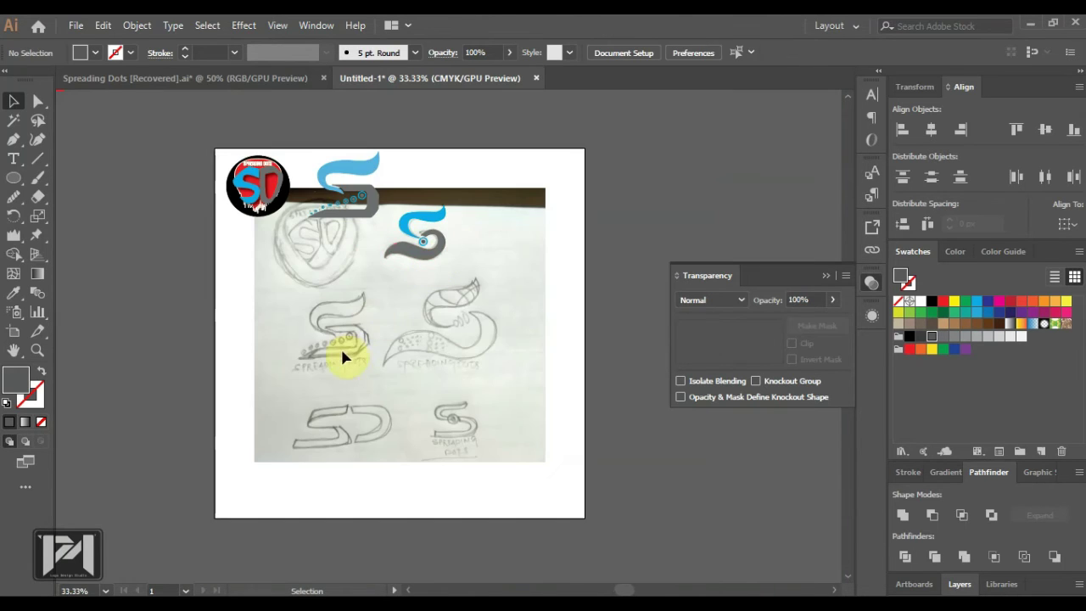
pyautogui.scroll(1, 413, 232)
pyautogui.moveTo(402, 167); pyautogui.dragTo(473, 283)
pyautogui.moveTo(452, 244); pyautogui.dragTo(474, 175)
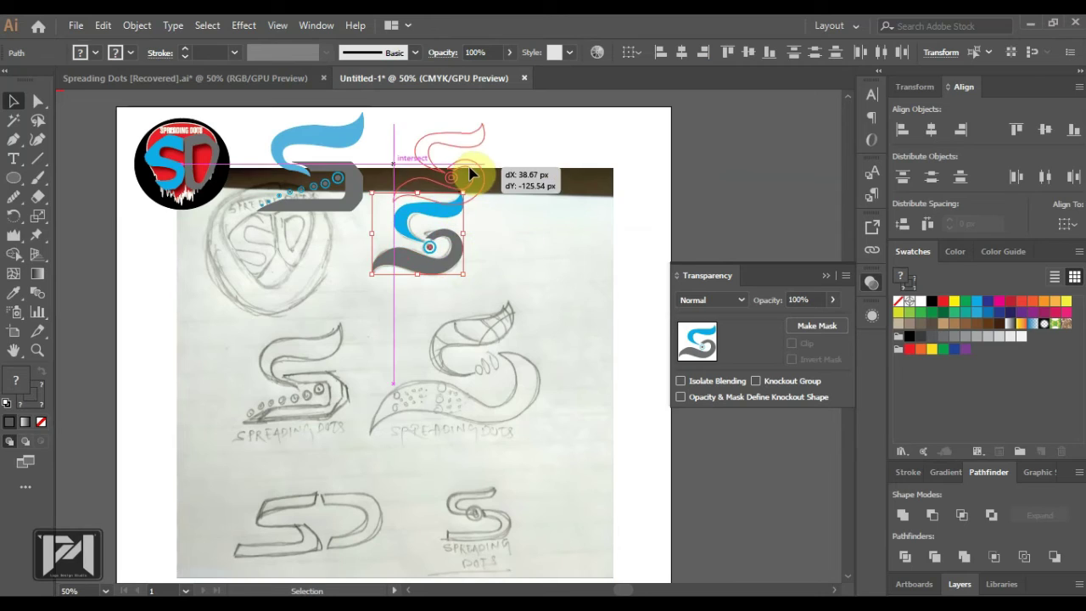
pyautogui.click(533, 170)
pyautogui.scroll(-2, 494, 426)
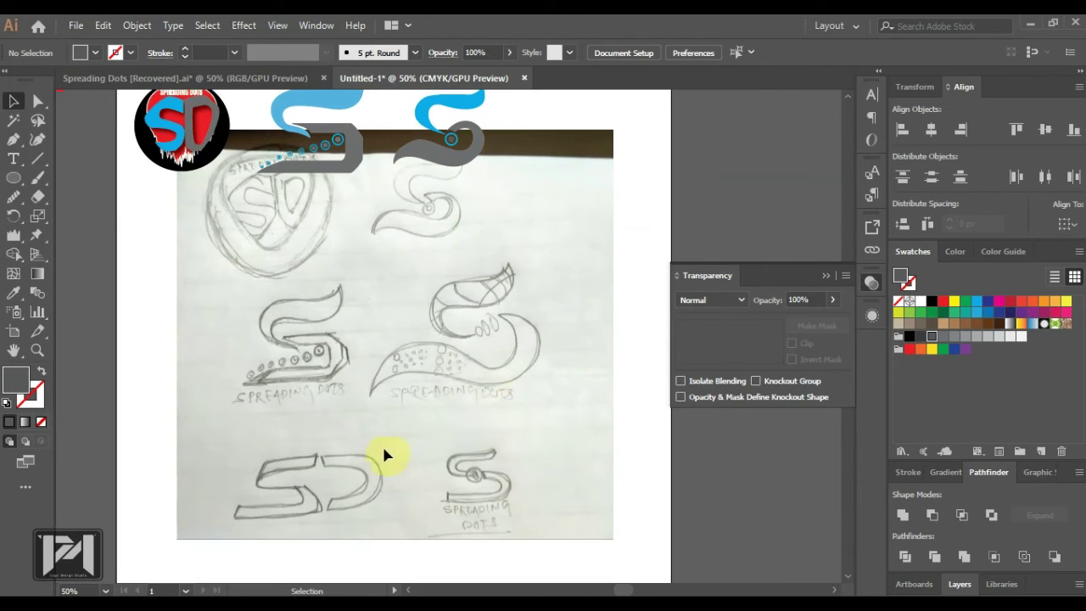
pyautogui.scroll(2, 472, 322)
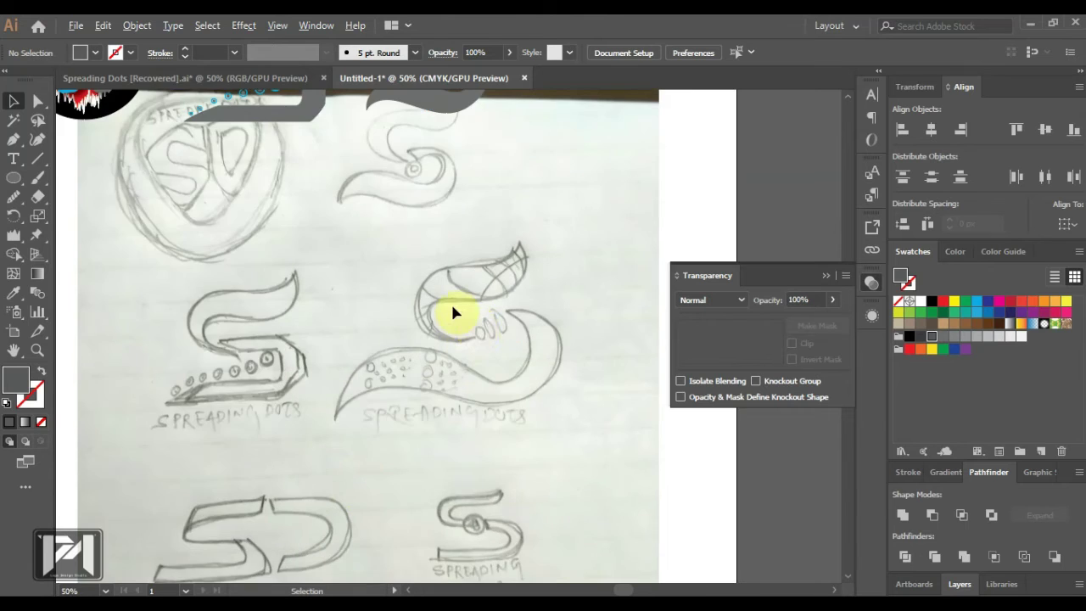
# - Trace the outer edge of the large S sketch's upper swoosh with the Pen tool, from its lower end to the pointed tip
pyautogui.click(14, 140)
pyautogui.click(473, 344)
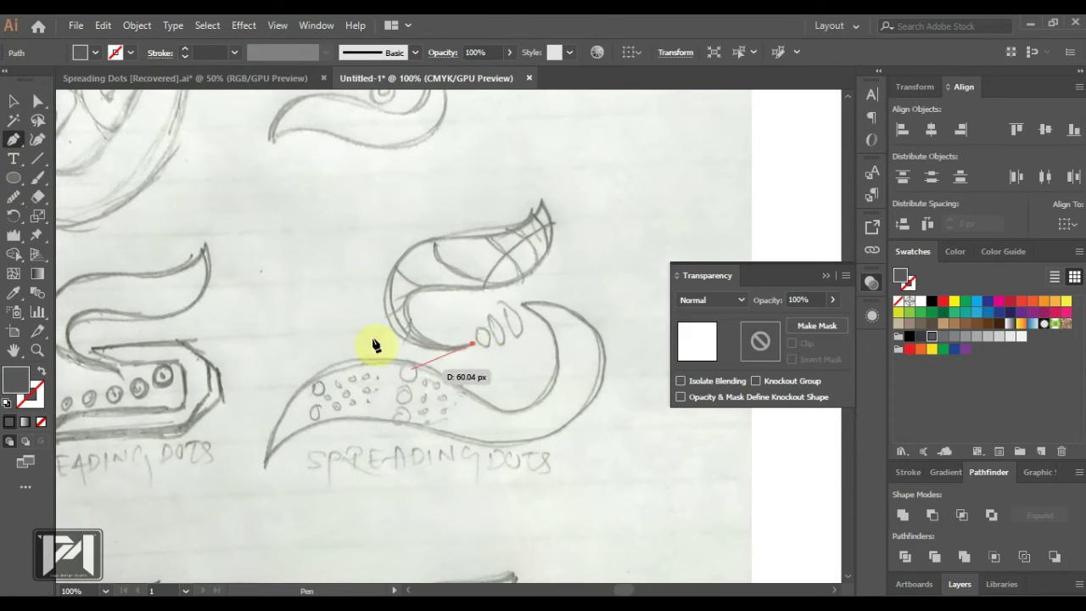
pyautogui.moveTo(387, 275); pyautogui.dragTo(417, 185)
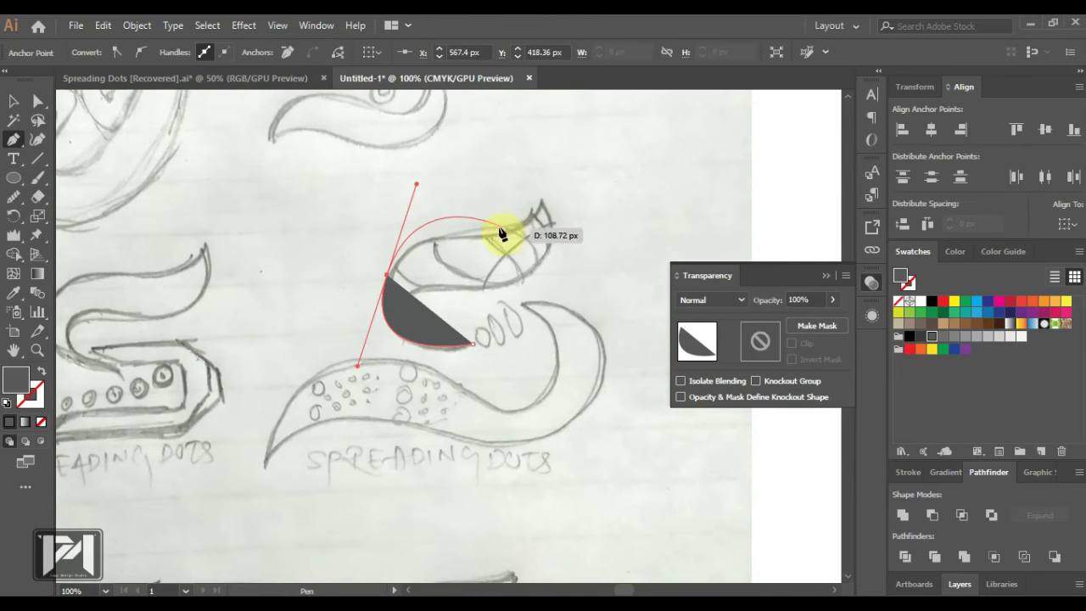
pyautogui.press('ctrl')
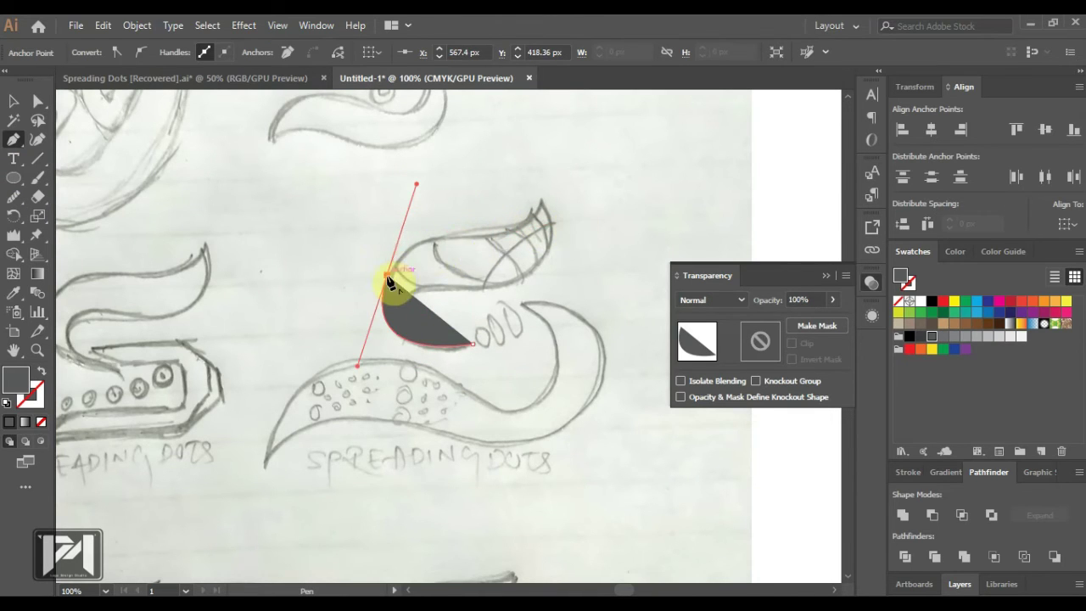
pyautogui.moveTo(449, 239); pyautogui.dragTo(550, 180)
pyautogui.moveTo(536, 223); pyautogui.dragTo(443, 317)
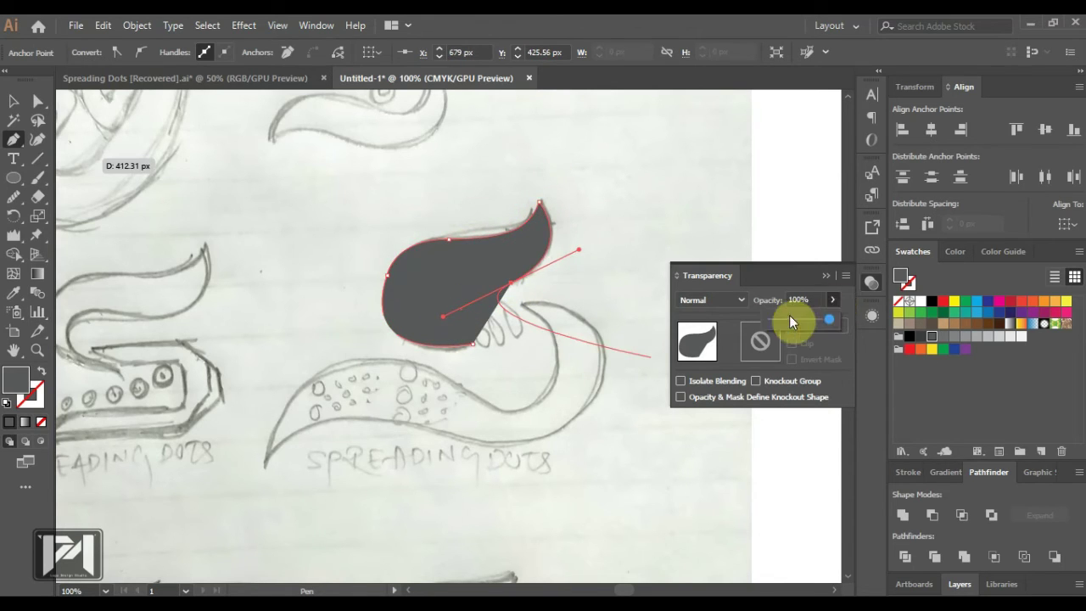
pyautogui.click(793, 321)
pyautogui.hotkey('ctrl', 'z')
pyautogui.hotkey('ctrl', 'z')
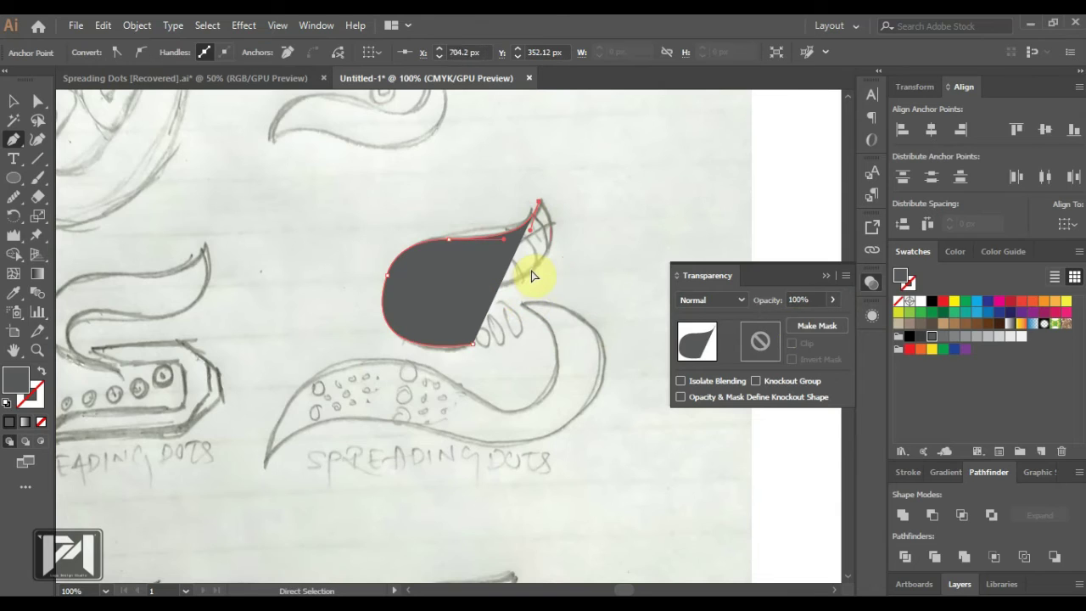
# - Set the unfinished swoosh's opacity to 40% and close its path along the sketched inner edge
pyautogui.click(832, 300)
pyautogui.click(793, 321)
pyautogui.click(514, 290)
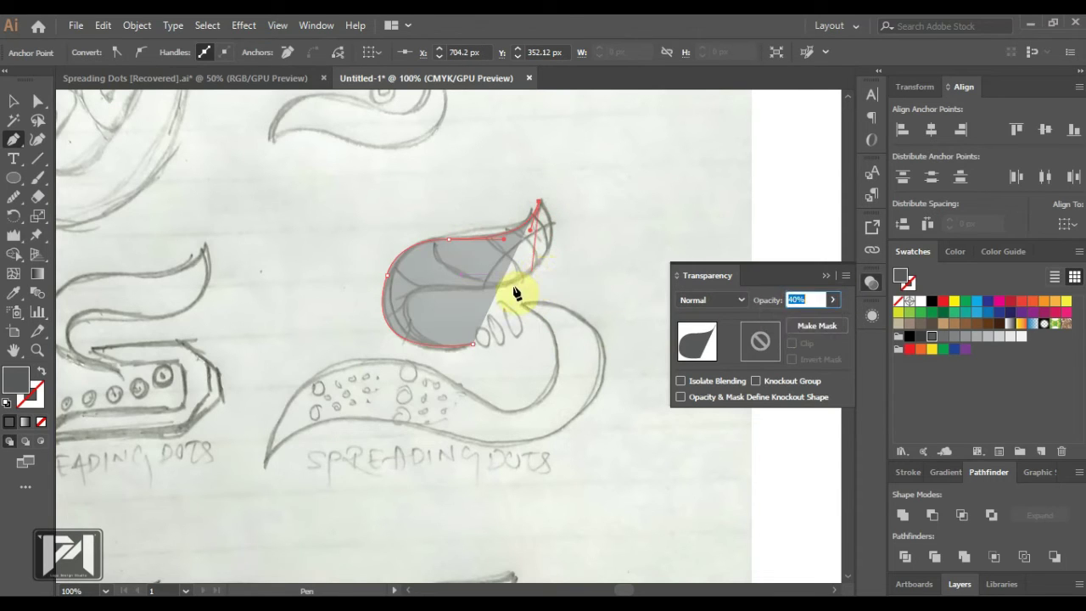
pyautogui.moveTo(524, 282); pyautogui.dragTo(500, 303)
pyautogui.moveTo(473, 345)
pyautogui.mouseDown()
pyautogui.moveTo(428, 291)
pyautogui.moveTo(469, 355)
pyautogui.mouseUp()
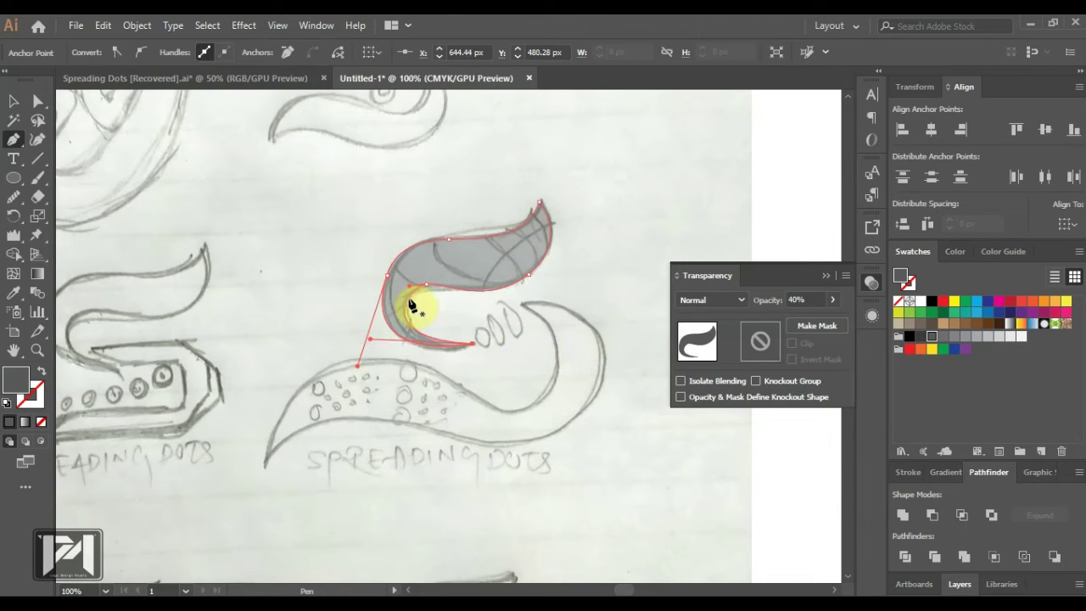
# - Trace the large lower swoosh of the same S sketch with the Pen tool as a closed dark gray shape
pyautogui.moveTo(522, 305); pyautogui.dragTo(525, 409)
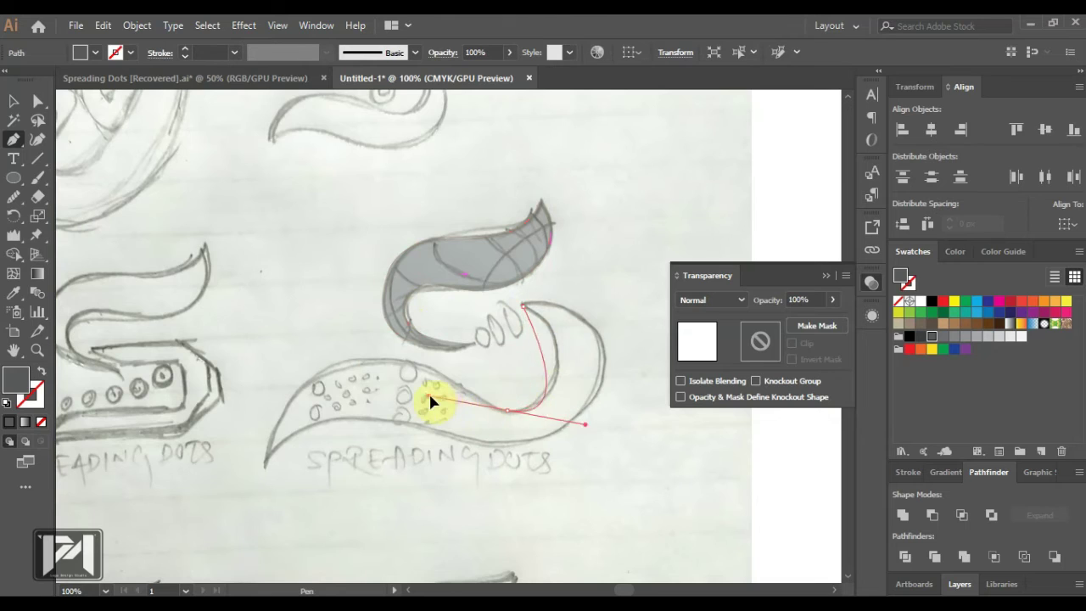
pyautogui.moveTo(403, 433); pyautogui.dragTo(512, 416)
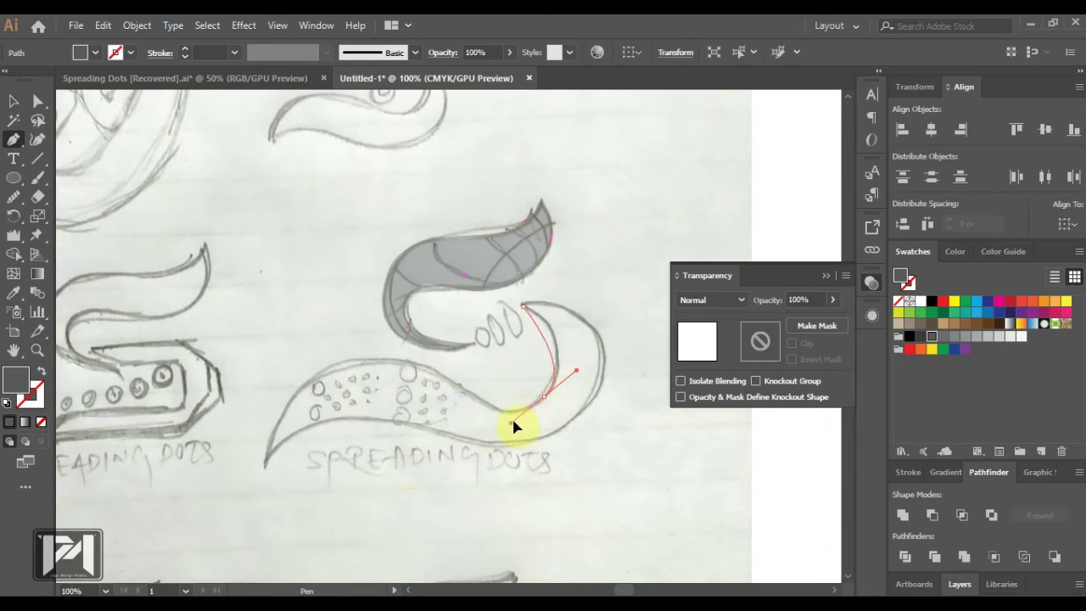
pyautogui.moveTo(499, 456); pyautogui.dragTo(499, 457)
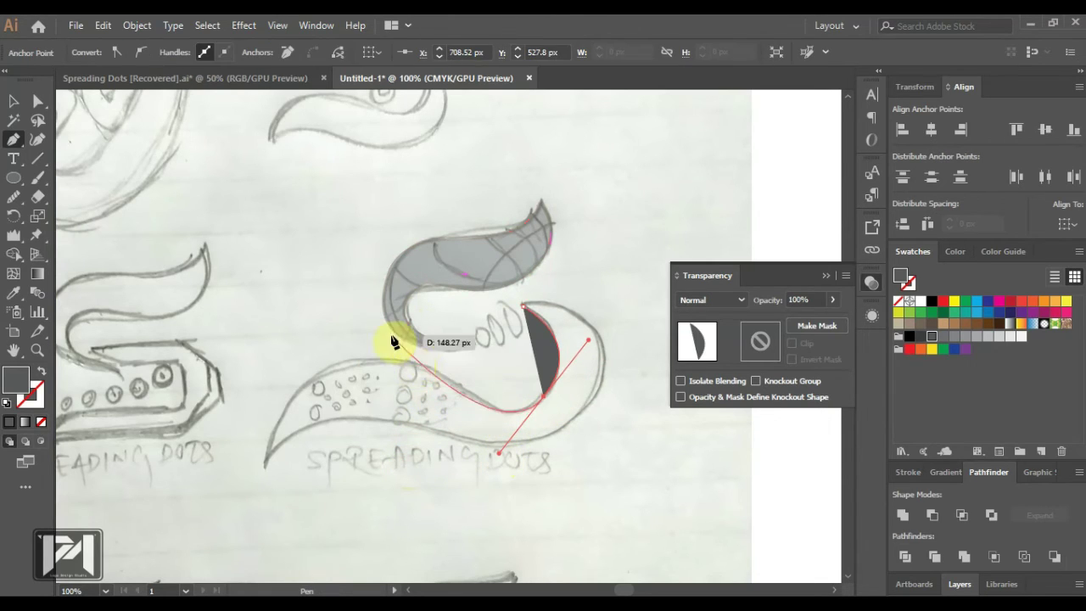
pyautogui.moveTo(262, 461); pyautogui.dragTo(249, 420)
pyautogui.click(264, 281)
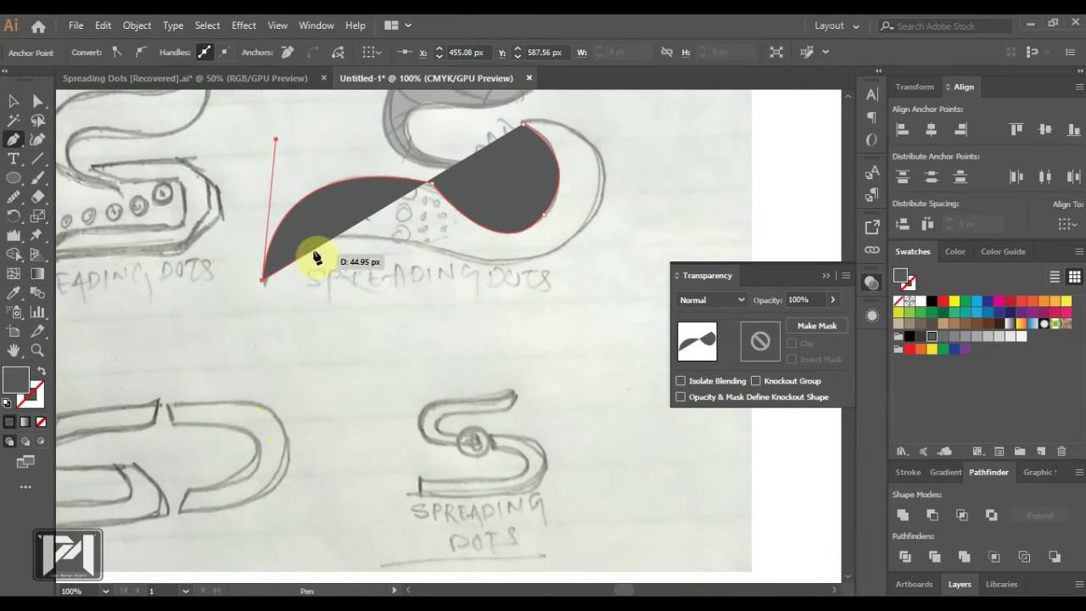
pyautogui.moveTo(394, 243); pyautogui.dragTo(454, 259)
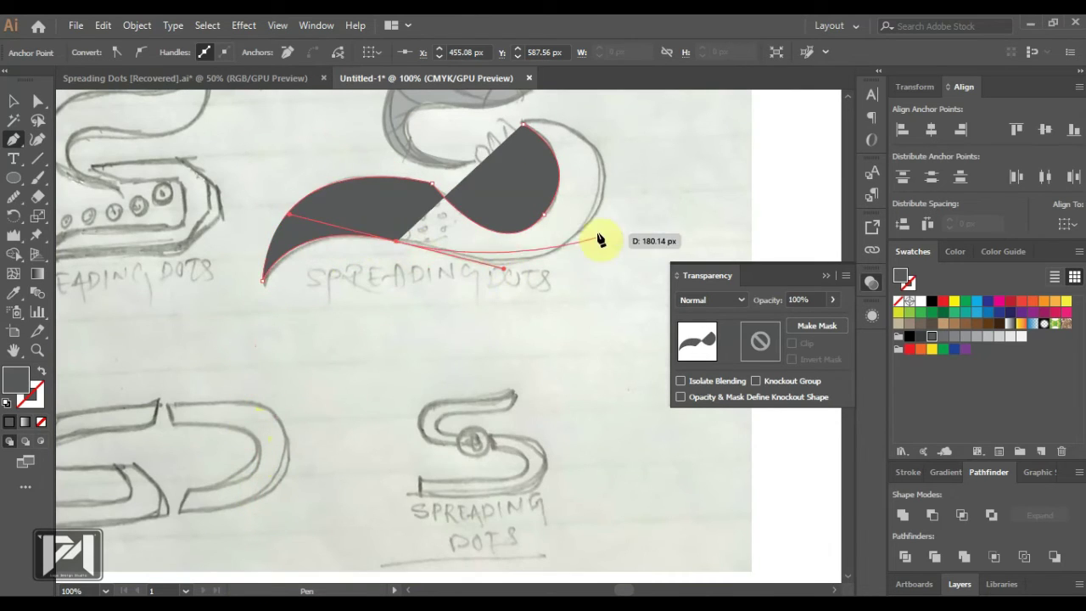
pyautogui.moveTo(591, 221); pyautogui.dragTo(622, 174)
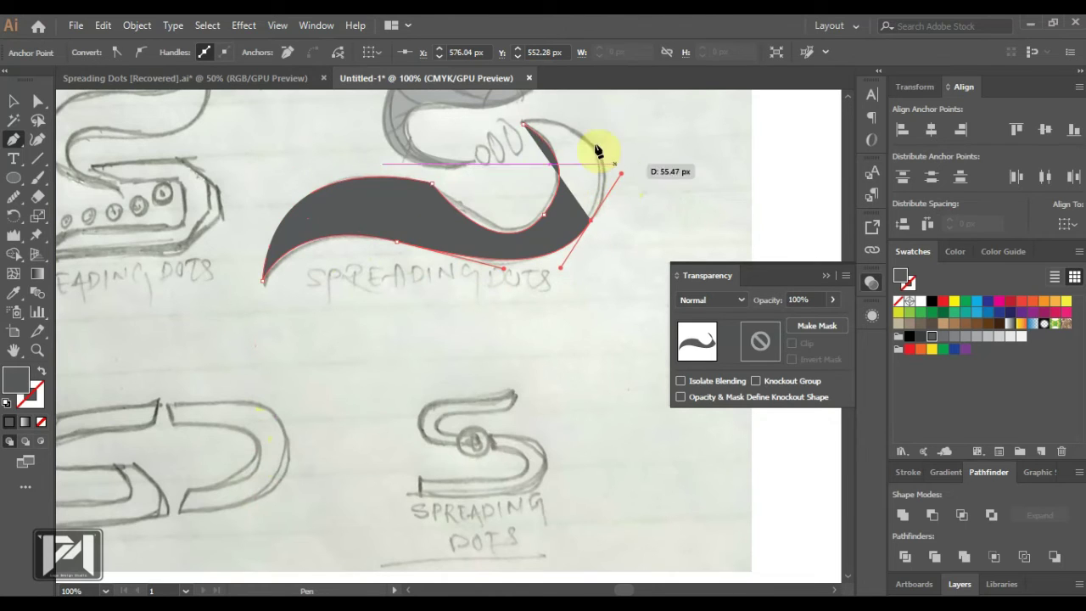
pyautogui.moveTo(523, 123); pyautogui.dragTo(454, 141)
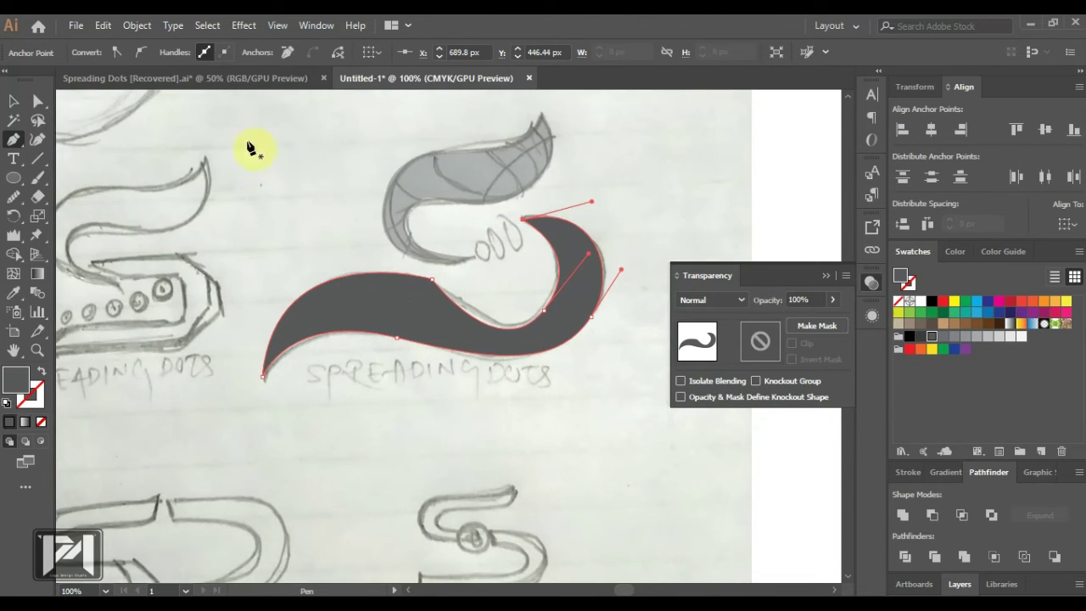
# - Set the upper swoosh's opacity to 100% and deselect everything
pyautogui.click(413, 165)
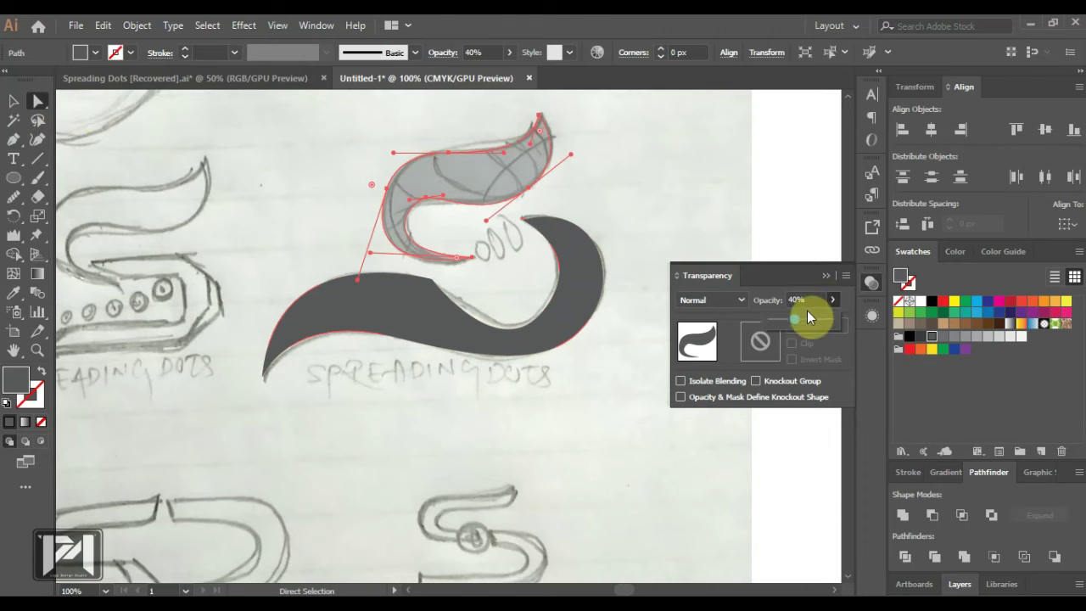
pyautogui.moveTo(835, 323); pyautogui.dragTo(836, 323)
pyautogui.click(586, 249)
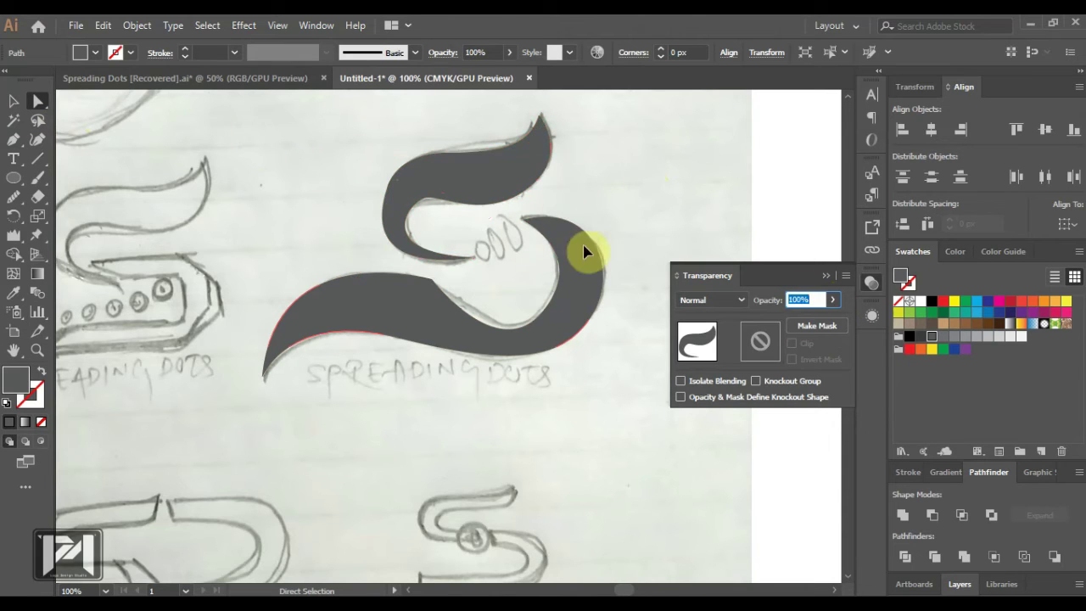
pyautogui.scroll(3, 521, 243)
pyautogui.press('v')
pyautogui.hotkey('ctrl', 'shift', 'a')
# - Draw a small narrow ellipse at the upper swoosh's lower end, tilt it like the sketched ovals and fill it light blue
pyautogui.click(18, 181)
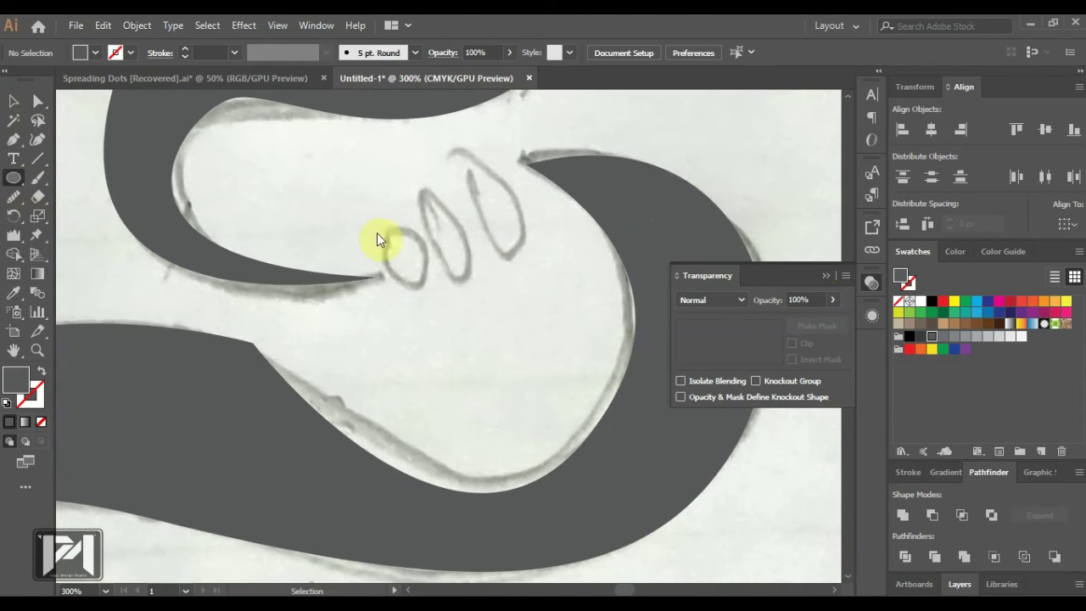
pyautogui.moveTo(377, 231)
pyautogui.mouseDown()
pyautogui.moveTo(396, 286)
pyautogui.moveTo(460, 351)
pyautogui.mouseUp()
pyautogui.click(14, 101)
pyautogui.click(461, 351)
pyautogui.click(406, 286)
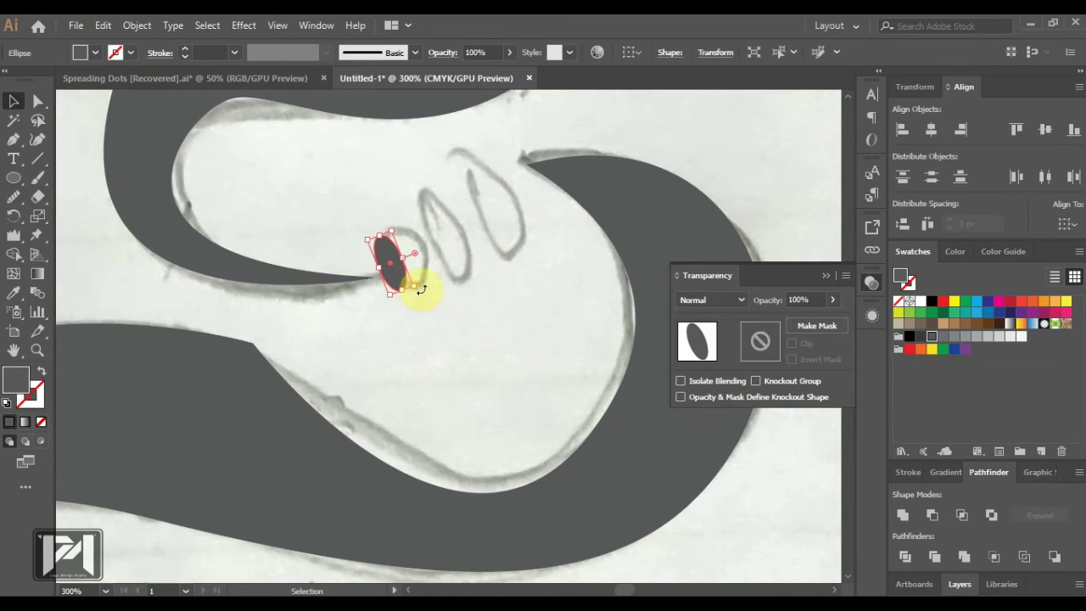
pyautogui.moveTo(419, 290); pyautogui.dragTo(422, 285)
pyautogui.click(422, 292)
pyautogui.click(406, 286)
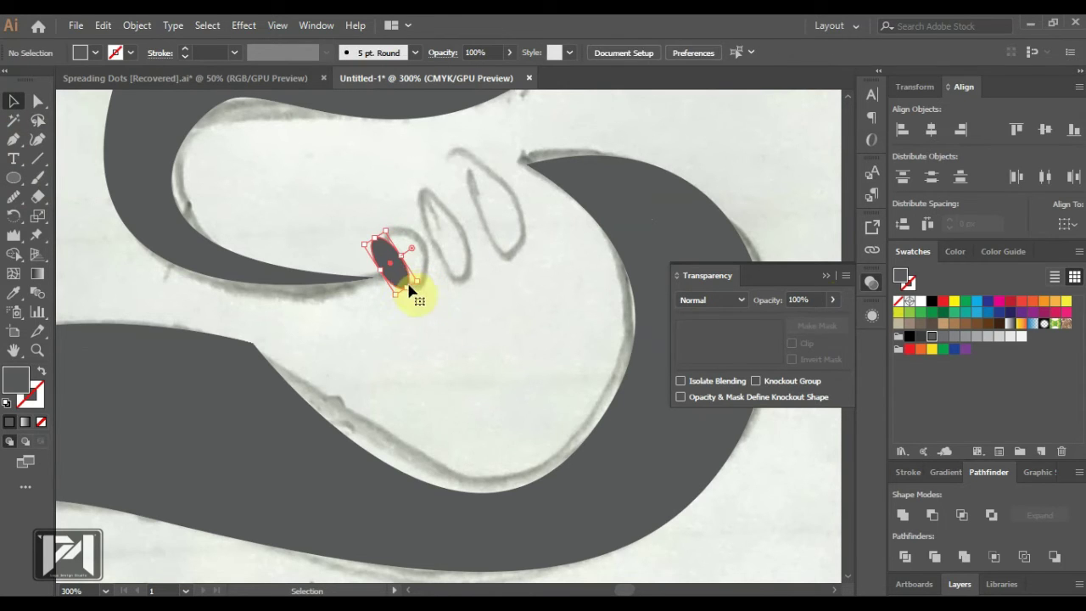
pyautogui.click(977, 300)
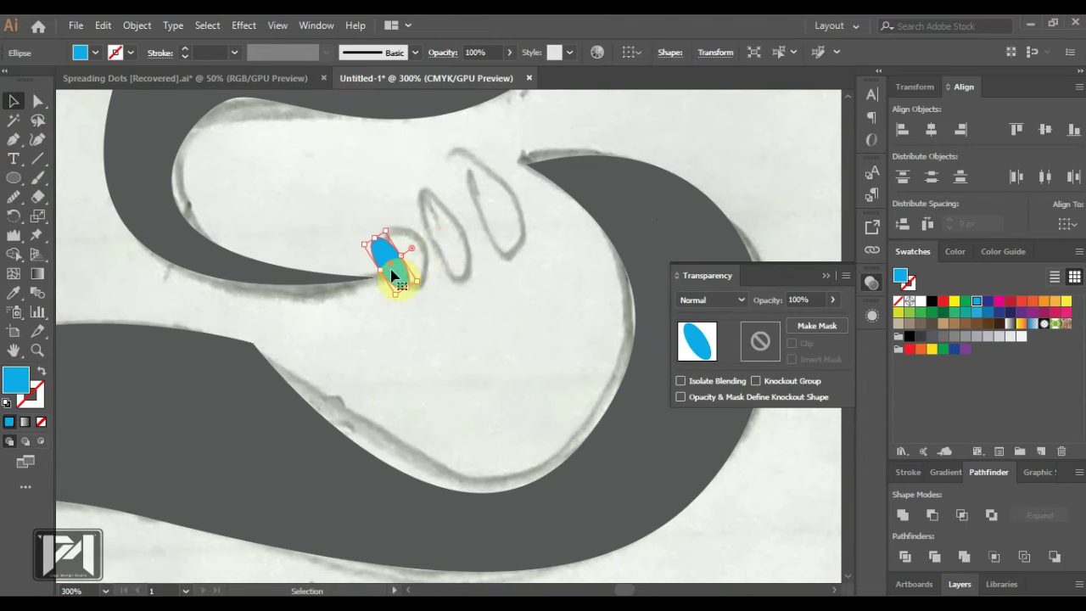
# - Copy the blue ellipse over the remaining sketched ovals to form a row growing in size towards the lower swoosh
pyautogui.moveTo(393, 273); pyautogui.dragTo(535, 260)
pyautogui.keyDown('shift'); pyautogui.click(463, 256); pyautogui.keyUp('shift')
pyautogui.moveTo(492, 232); pyautogui.dragTo(548, 222)
pyautogui.click(525, 273)
# - Fill the upper swoosh with light blue and deselect it
pyautogui.scroll(-5, 466, 271)
pyautogui.click(451, 227)
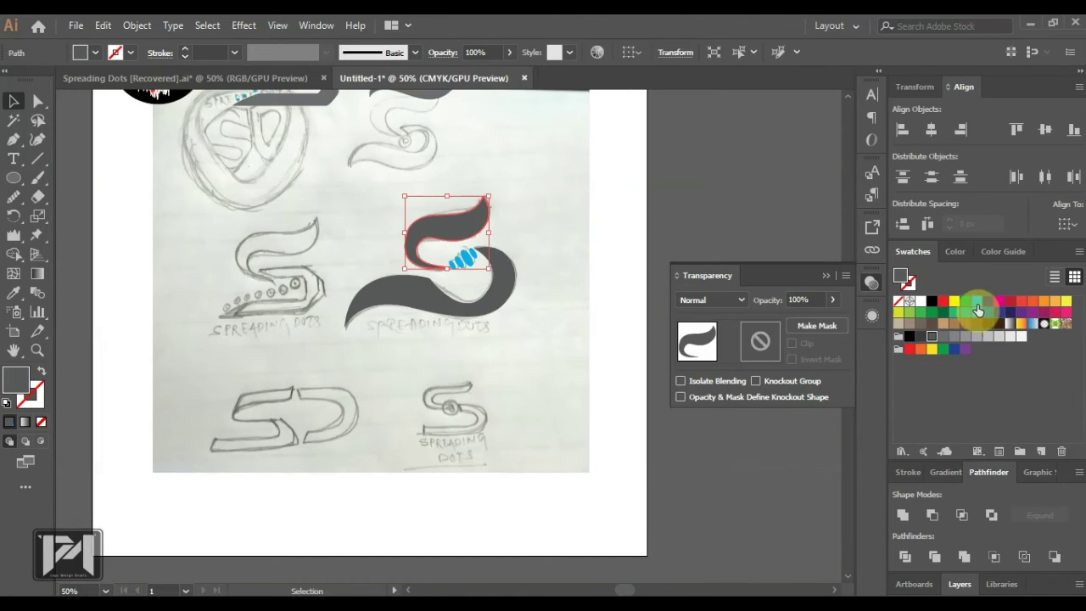
pyautogui.click(977, 303)
pyautogui.click(644, 265)
# - Select the complete large S with its blue ellipses and move it up to the end of the row of finished logos
pyautogui.scroll(-2, 441, 258)
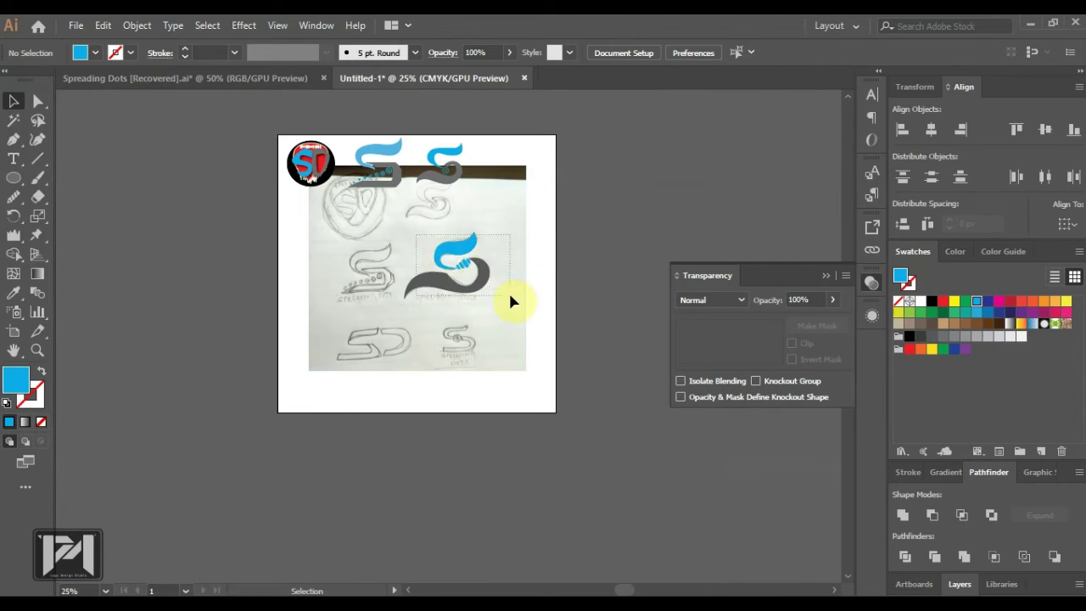
pyautogui.click(453, 274)
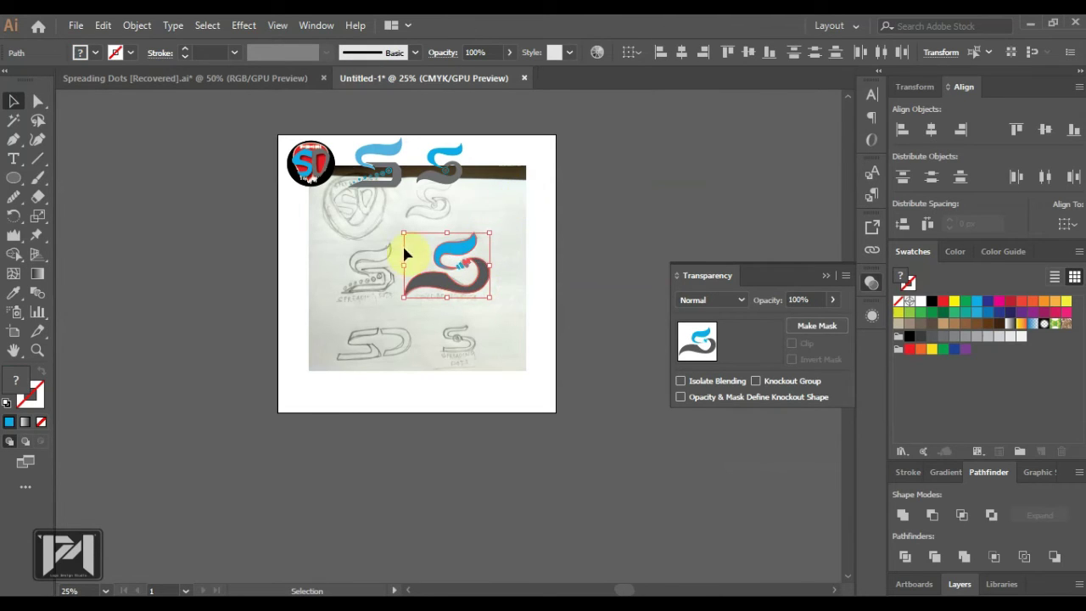
pyautogui.click(529, 227)
pyautogui.moveTo(448, 259); pyautogui.dragTo(523, 165)
# - Delete Layer 1 with the sketch photo and deselect the remaining artwork
pyautogui.click(934, 560)
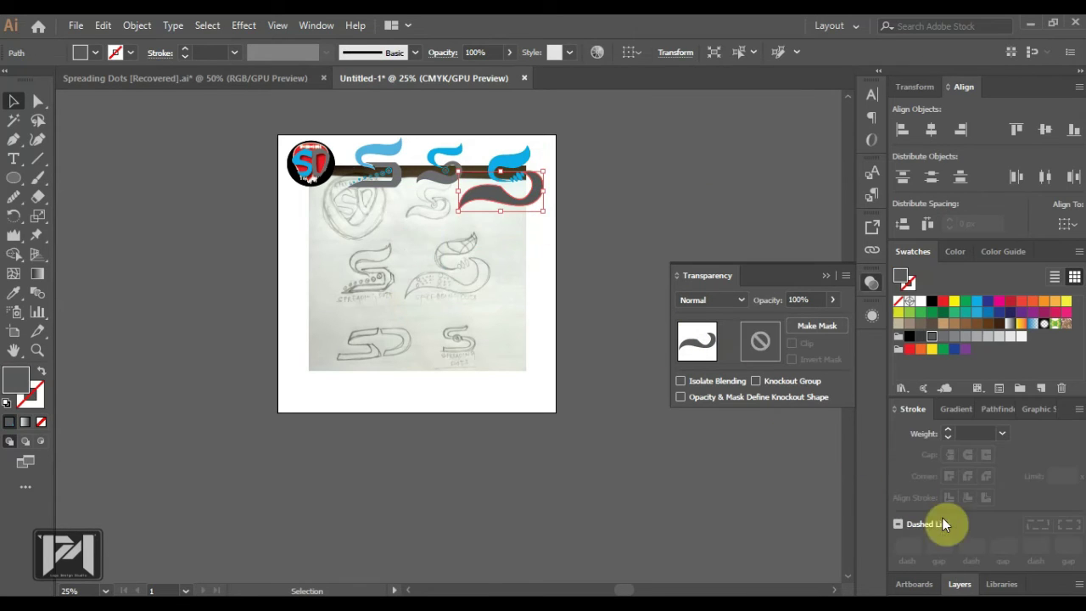
pyautogui.click(959, 584)
pyautogui.click(984, 509)
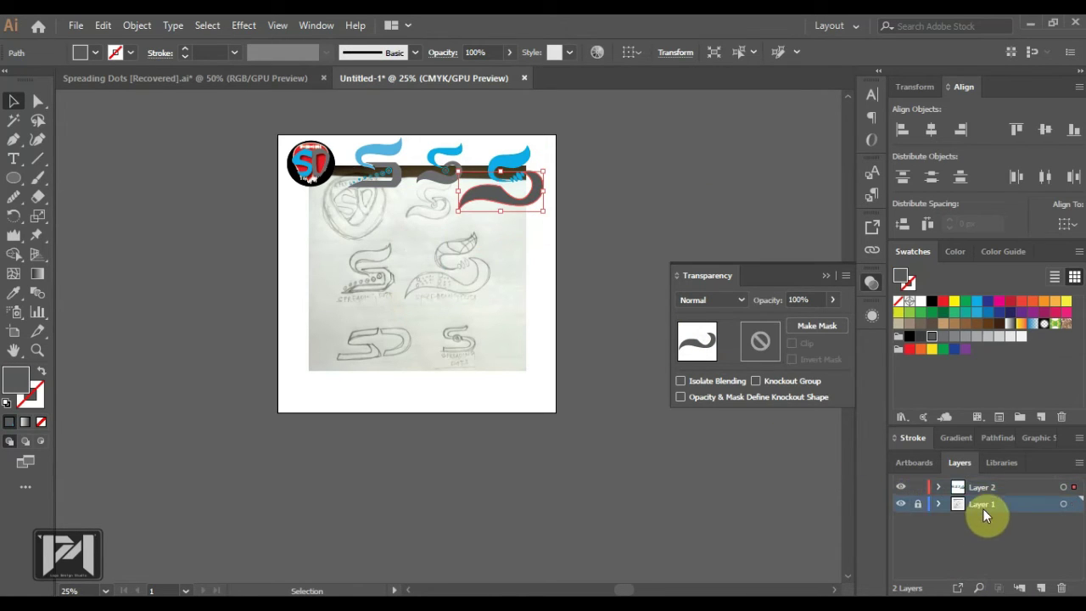
pyautogui.click(937, 505)
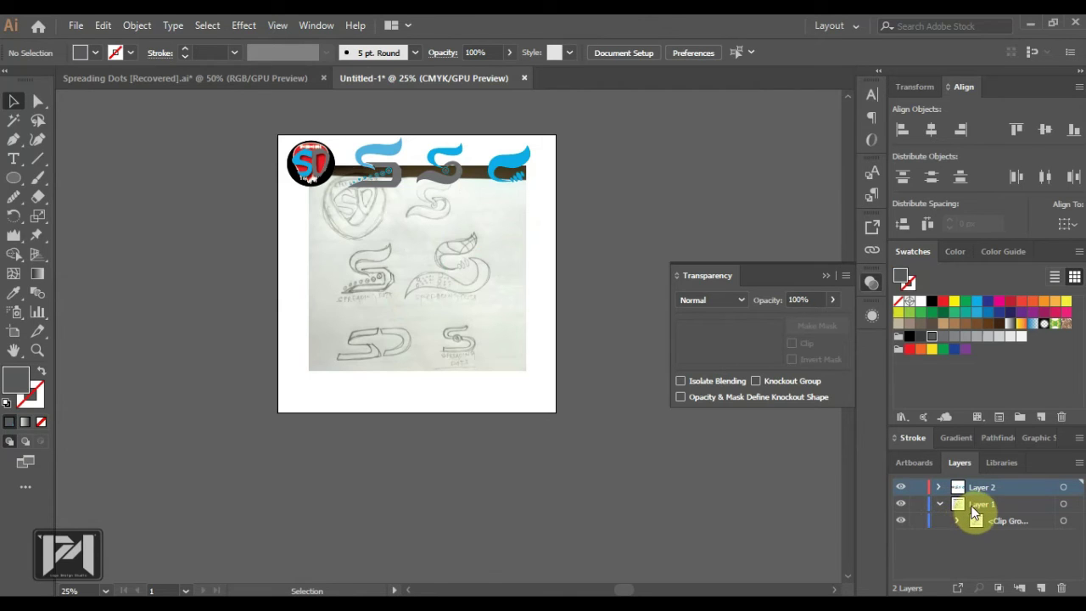
pyautogui.click(975, 512)
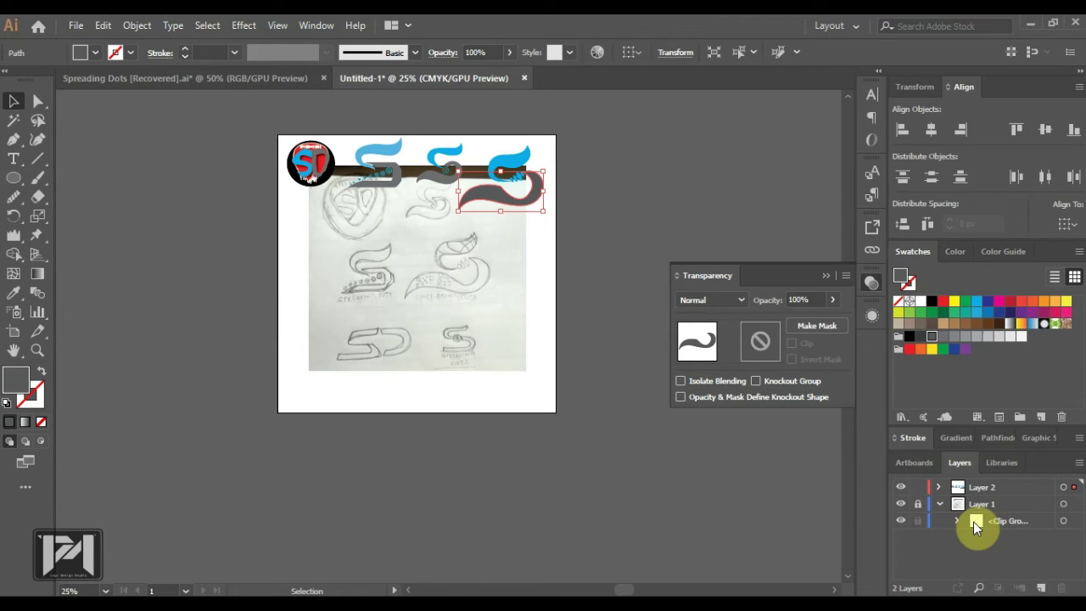
pyautogui.click(917, 505)
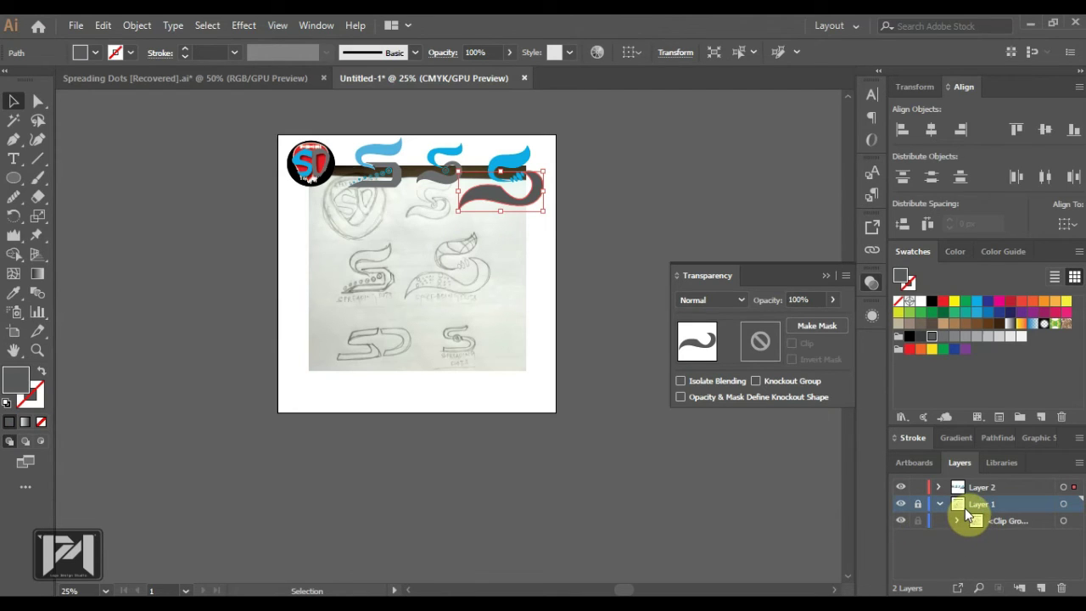
pyautogui.moveTo(975, 518); pyautogui.dragTo(1061, 587)
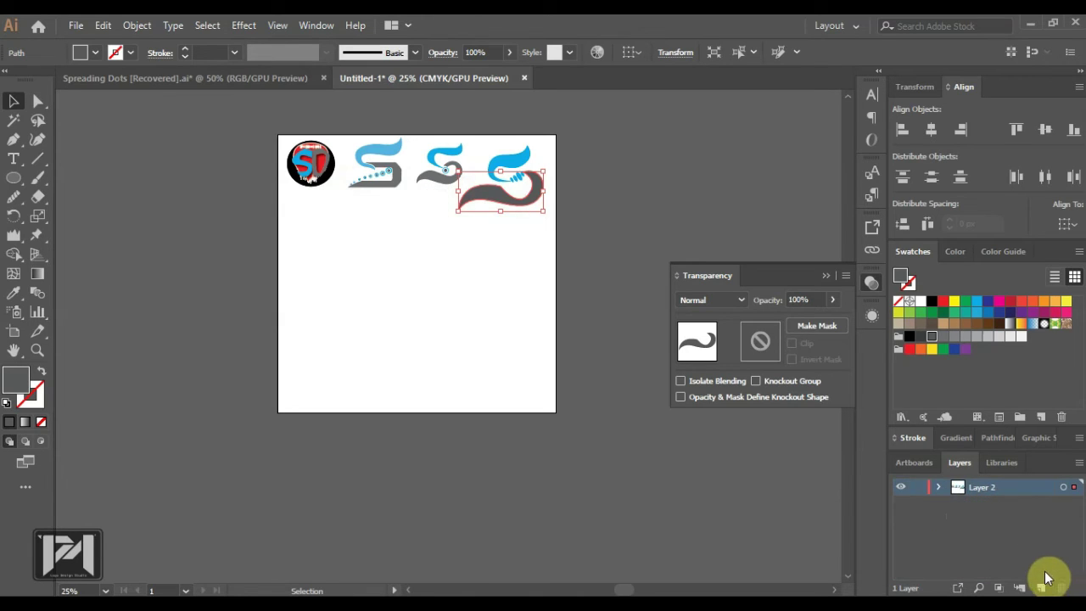
pyautogui.click(490, 304)
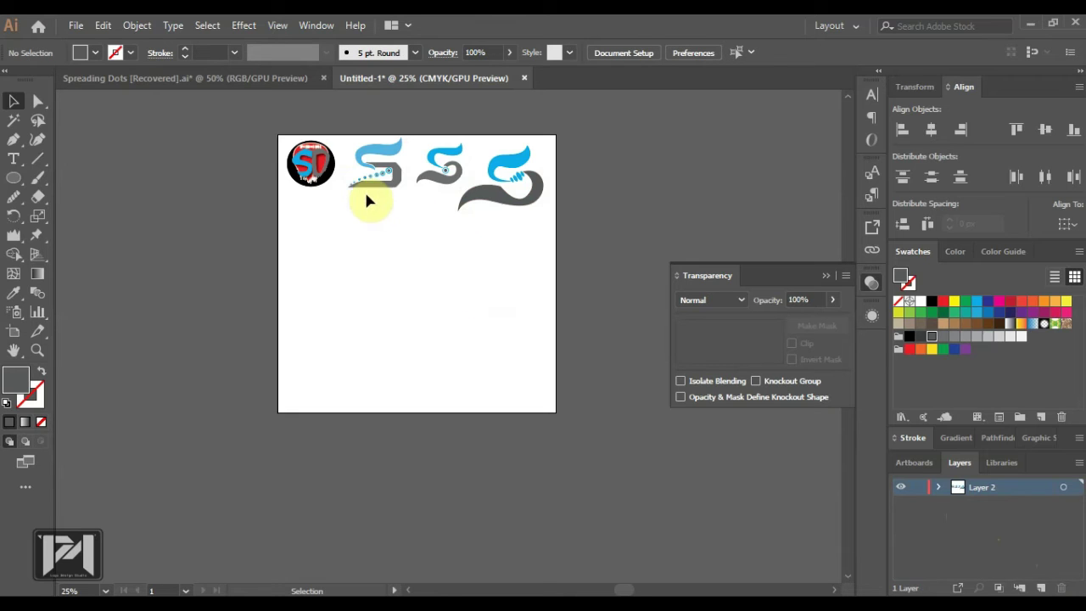
# - Add the text "SPREADING DOTS" beneath the S logo with the row of dots and enlarge it to about 34.95 pt
pyautogui.scroll(1, 351, 145)
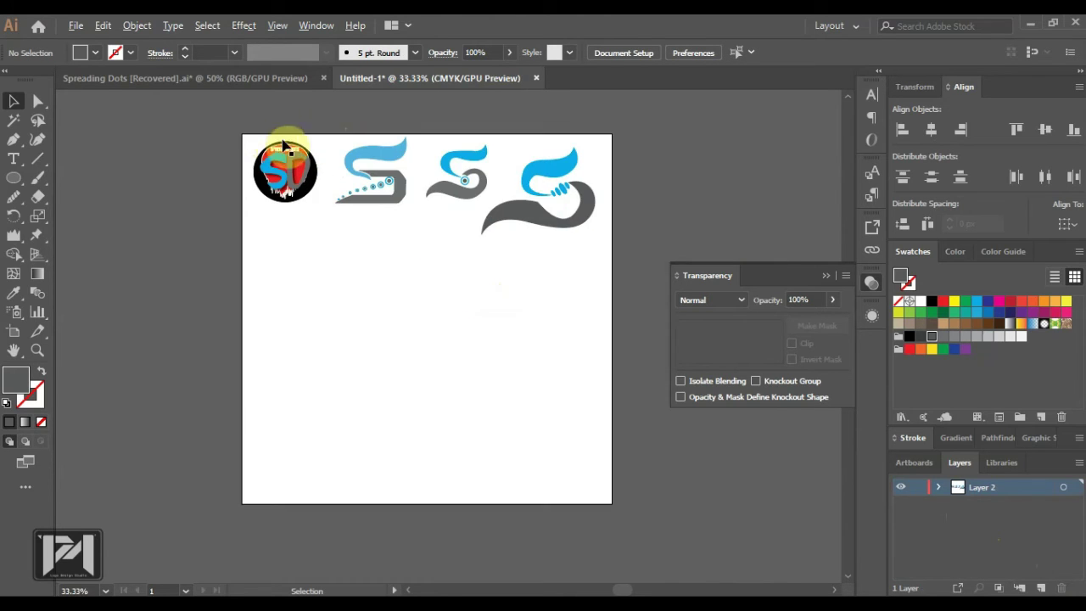
pyautogui.scroll(1, 390, 170)
pyautogui.scroll(1, 364, 189)
pyautogui.scroll(-1, 459, 190)
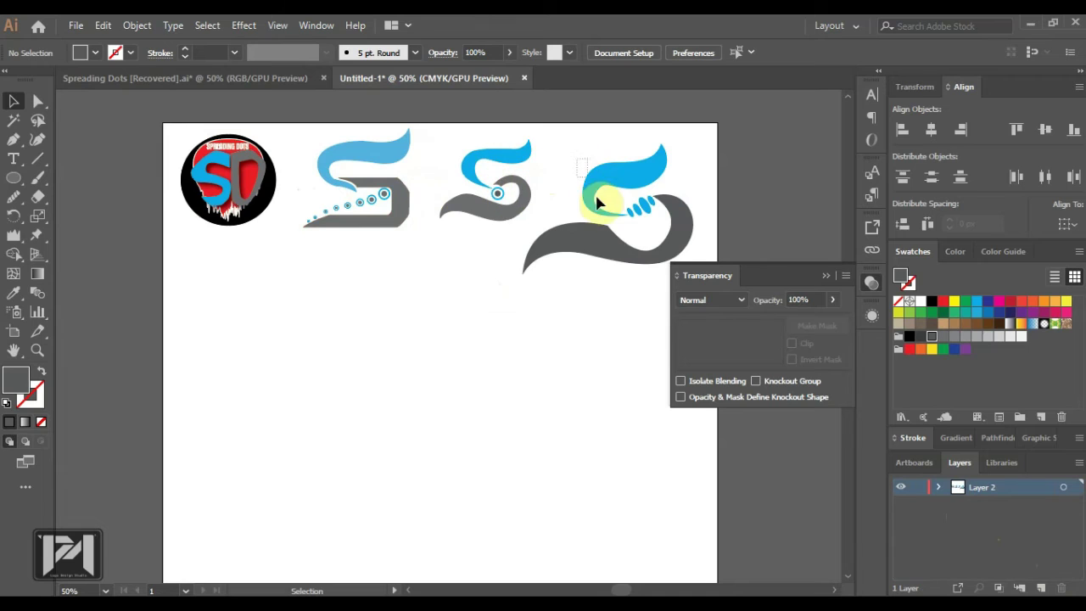
pyautogui.click(522, 247)
pyautogui.click(421, 272)
pyautogui.scroll(1, 334, 248)
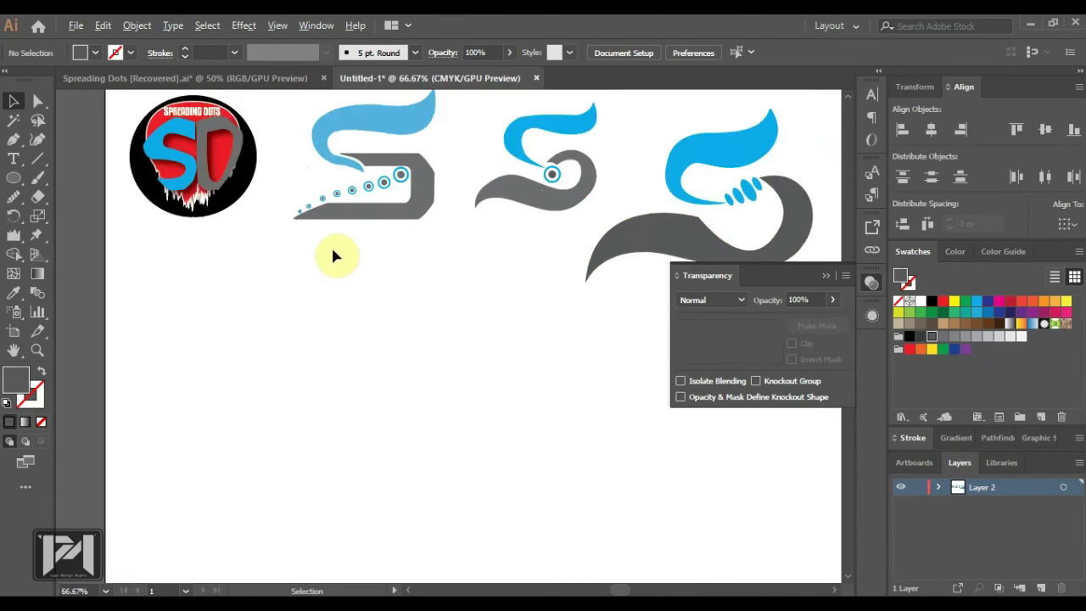
pyautogui.scroll(1, 333, 256)
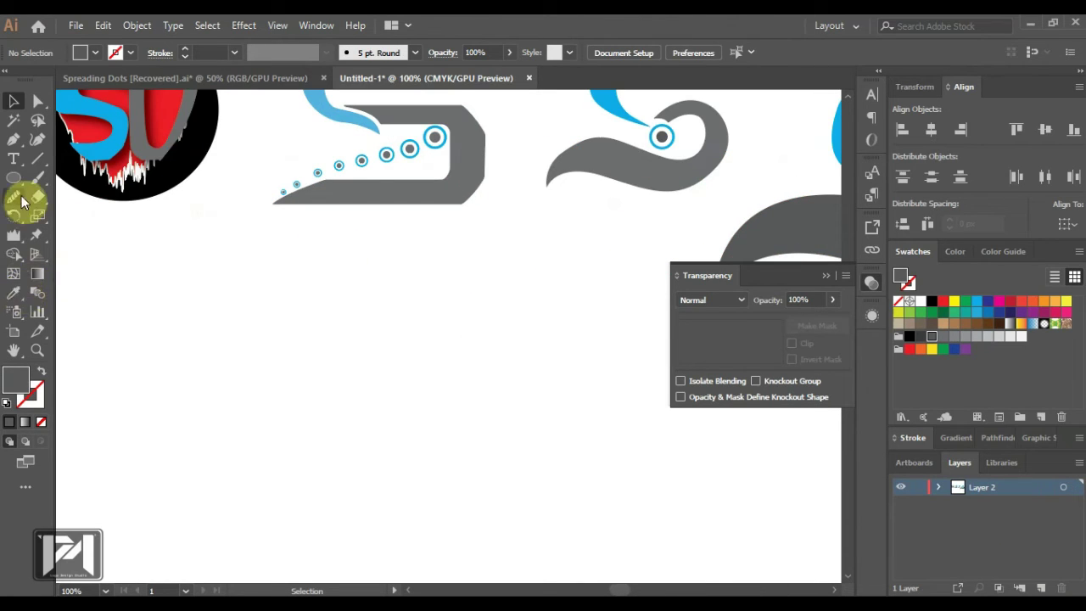
pyautogui.click(13, 158)
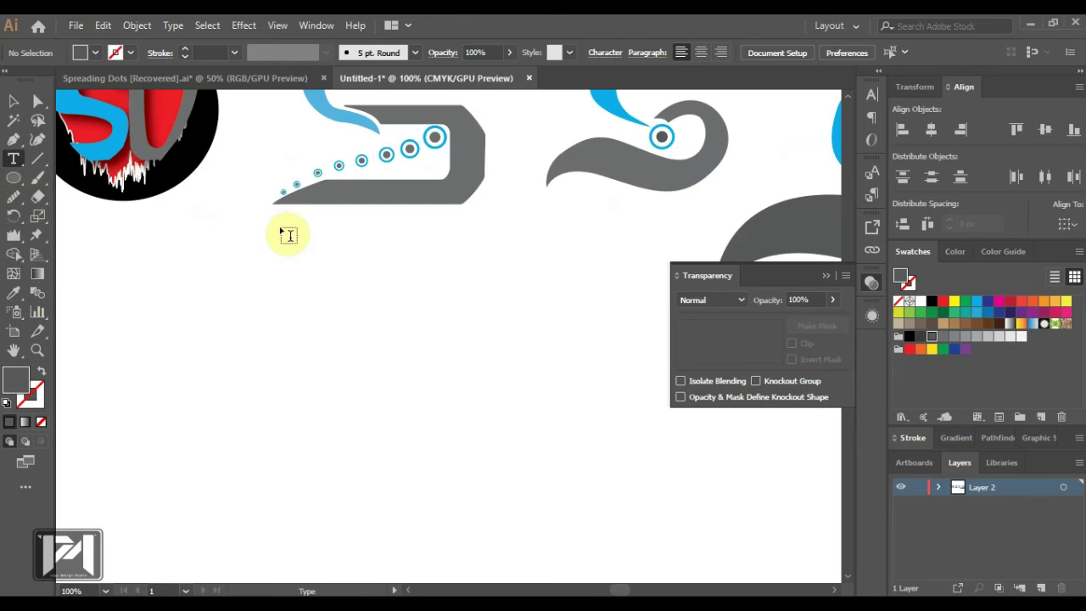
pyautogui.click(288, 240)
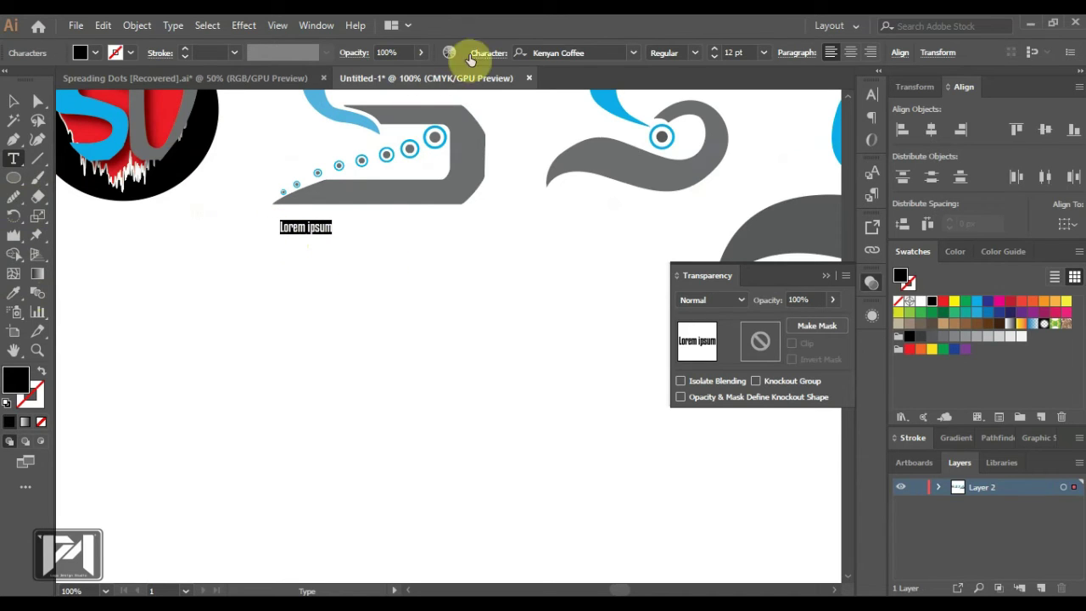
# - Set the font of the "SPREADING DOTS" text to SuiGenerisRg-Regular
pyautogui.click(633, 54)
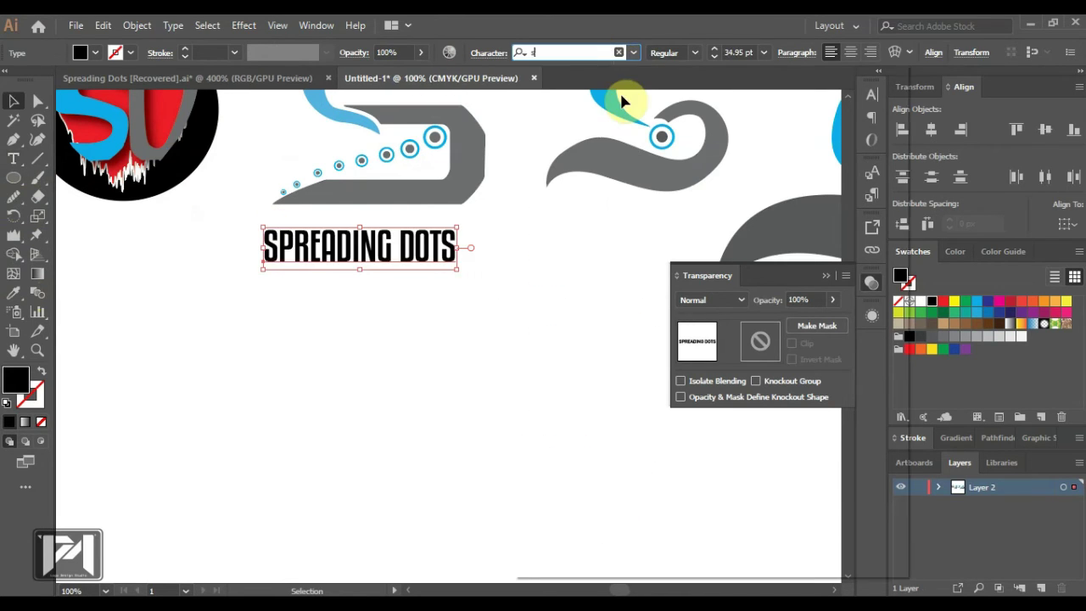
pyautogui.write('sui')
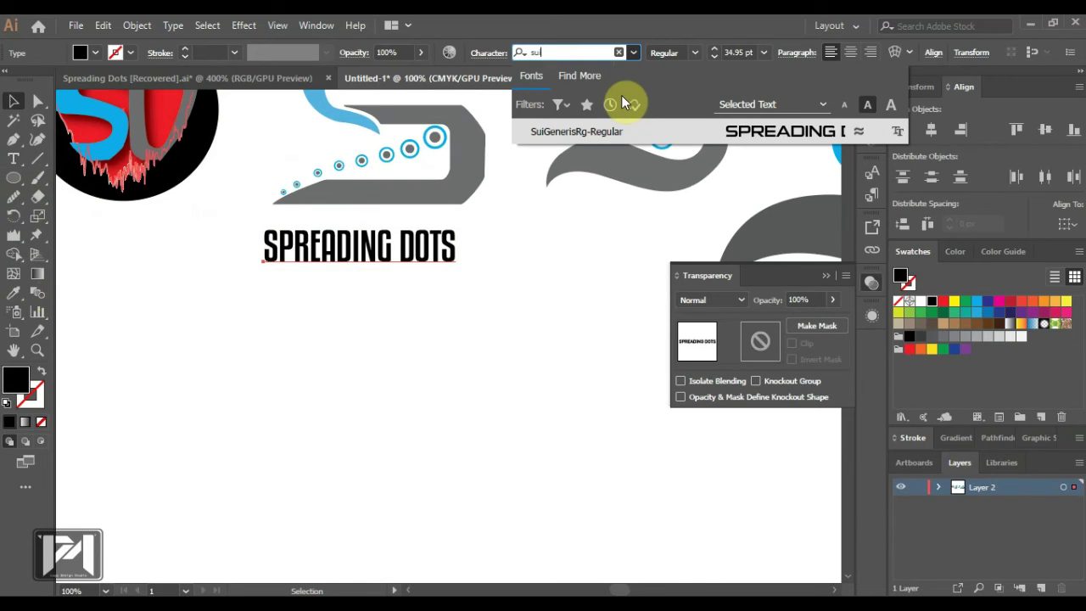
pyautogui.click(798, 130)
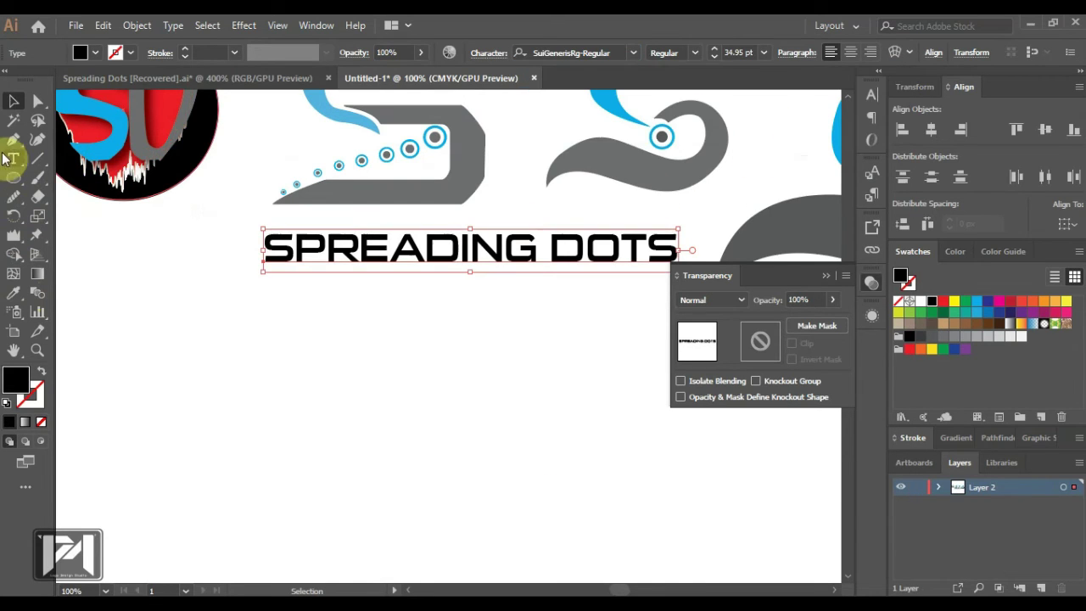
# - Shrink the text to about 18.39 pt and place it directly against the grey base of the dotted S logo
pyautogui.click(38, 101)
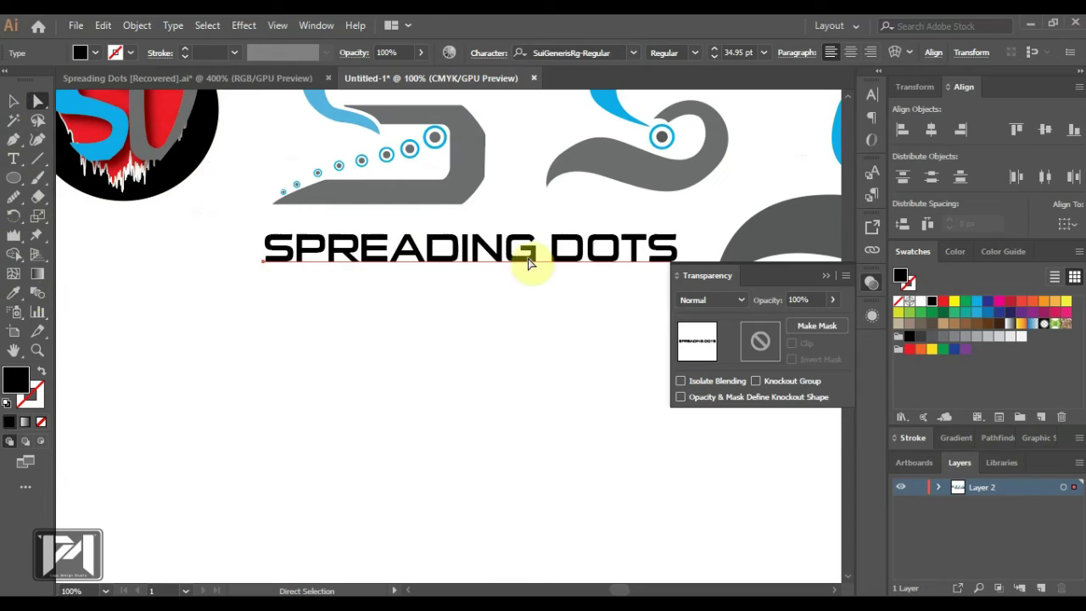
pyautogui.moveTo(509, 249); pyautogui.dragTo(463, 243)
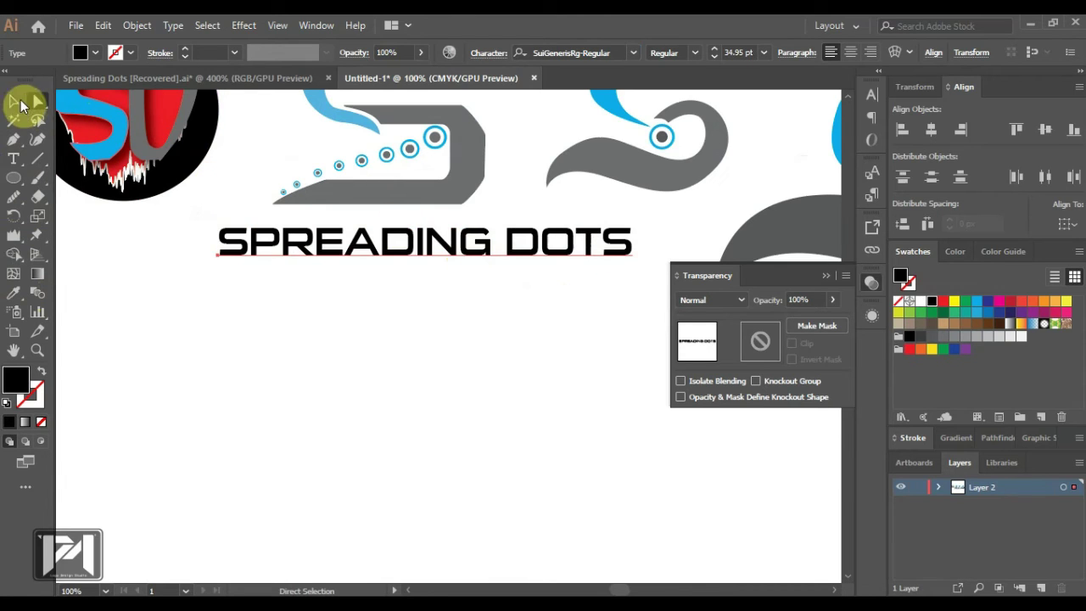
pyautogui.click(14, 103)
pyautogui.moveTo(632, 265); pyautogui.dragTo(535, 254)
pyautogui.scroll(3, 351, 211)
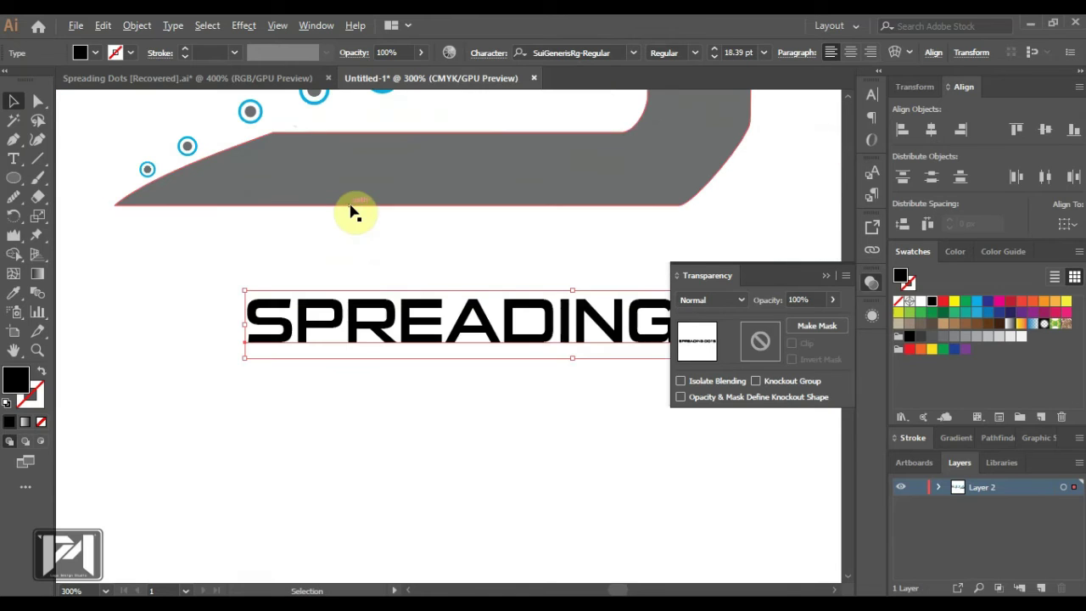
pyautogui.moveTo(336, 261); pyautogui.dragTo(264, 235)
pyautogui.scroll(-3, 340, 246)
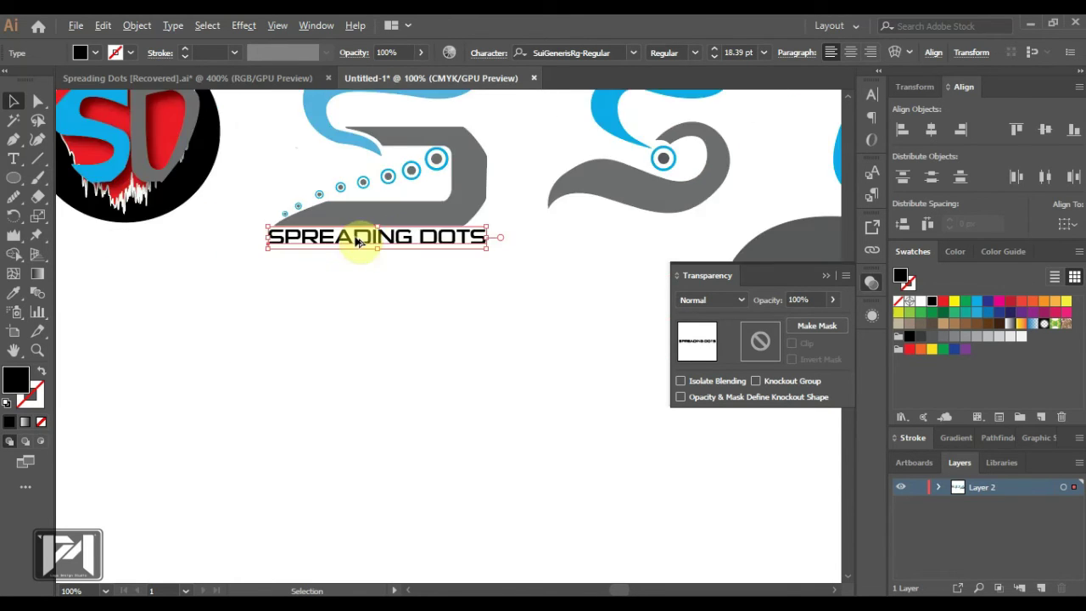
# - Reduce the text further to about 14.01 pt and shift it slightly to centre it under the grey base
pyautogui.scroll(2, 526, 190)
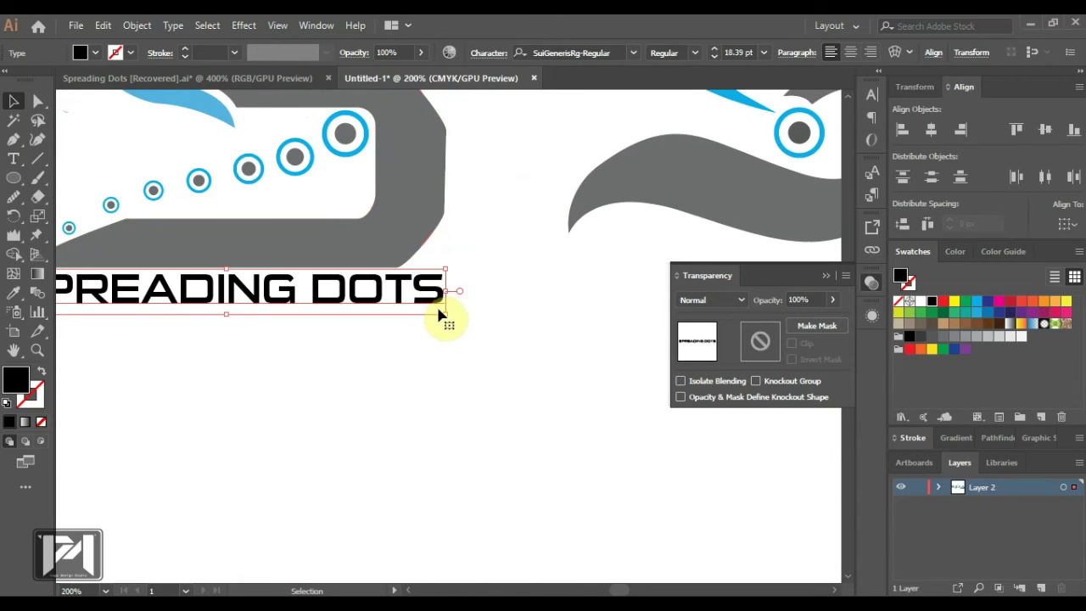
pyautogui.moveTo(445, 314); pyautogui.dragTo(437, 308)
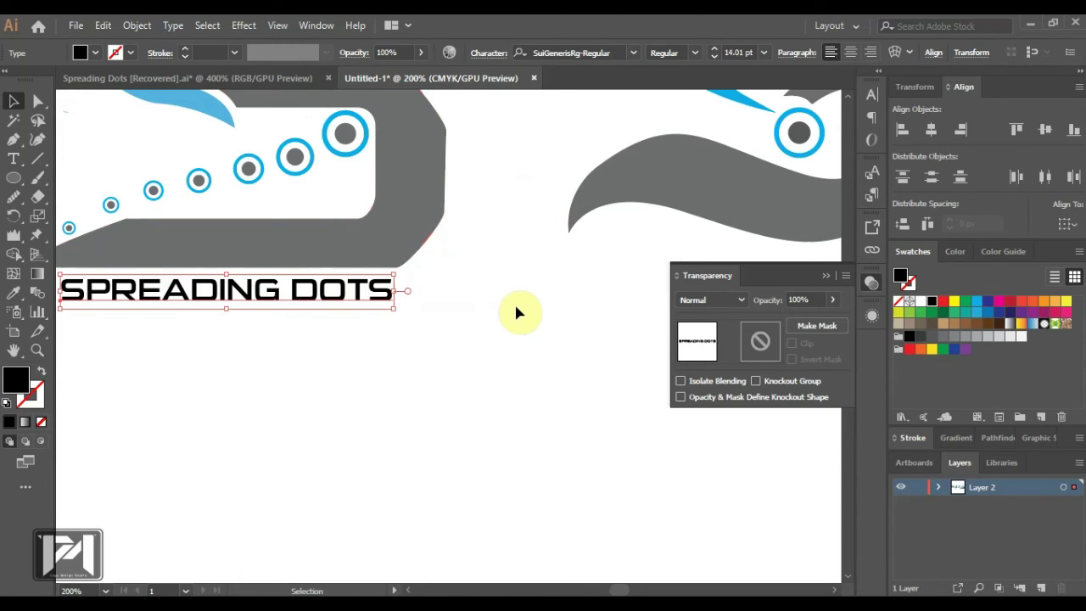
pyautogui.click(521, 313)
pyautogui.scroll(-2, 351, 289)
pyautogui.scroll(3, 263, 296)
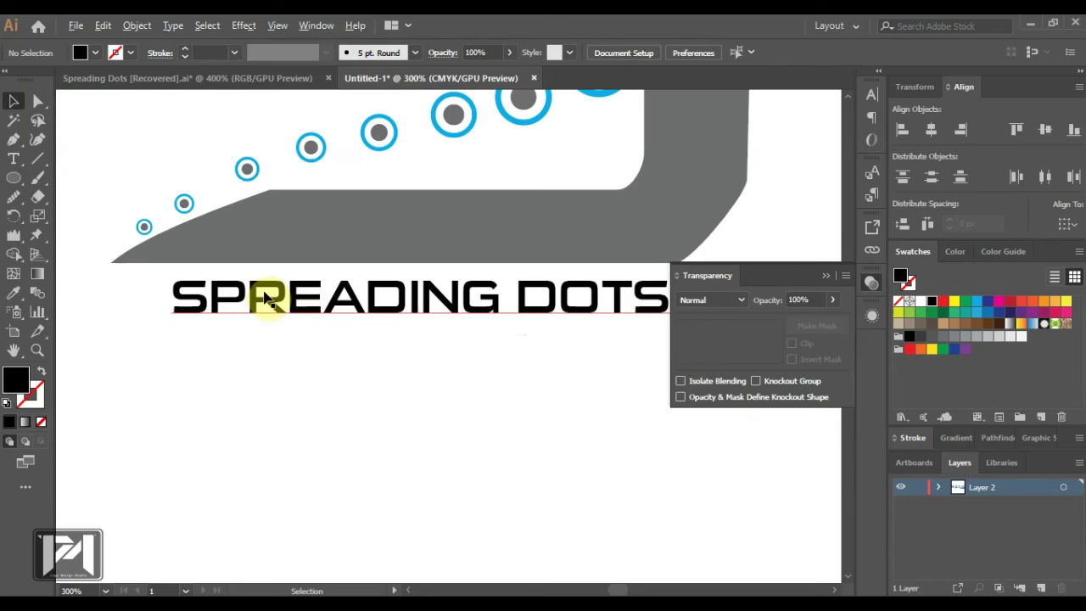
pyautogui.moveTo(264, 299)
pyautogui.mouseDown()
pyautogui.moveTo(255, 312)
pyautogui.moveTo(253, 298)
pyautogui.mouseUp()
# - Colour the word "SPREADING" light blue to match the logo's dots
pyautogui.doubleClick(164, 292)
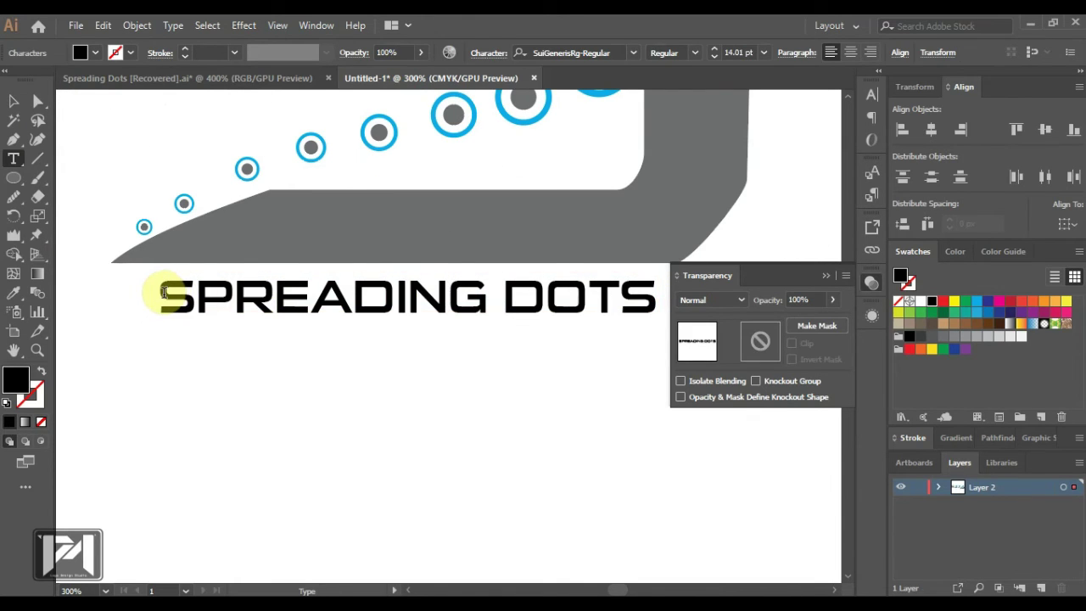
pyautogui.moveTo(163, 292); pyautogui.dragTo(489, 297)
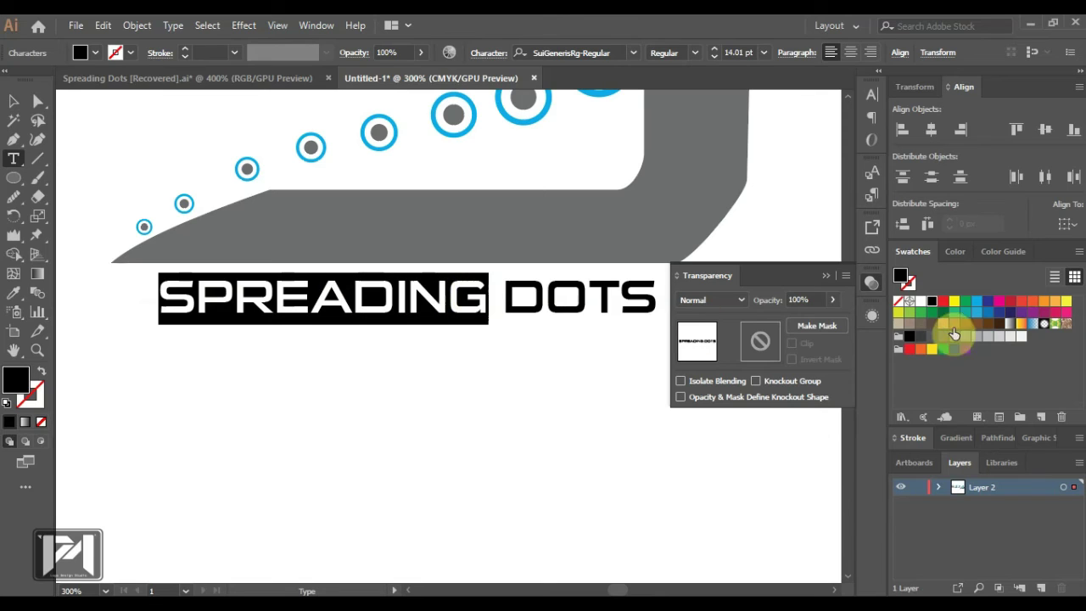
pyautogui.click(972, 301)
pyautogui.click(520, 298)
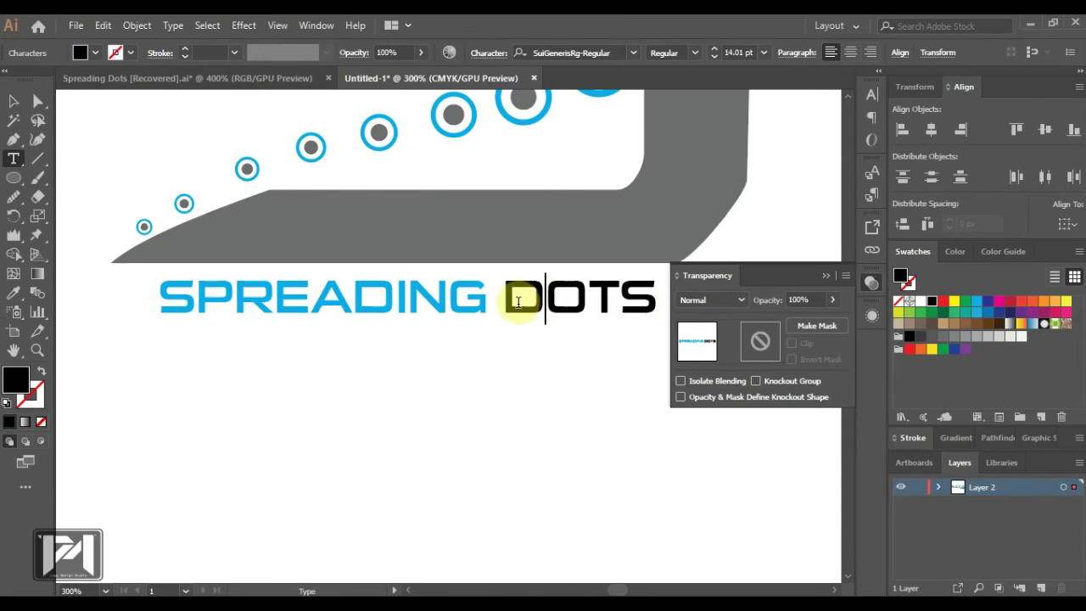
# - Colour the word "DOTS" grey like the logo's base and deselect the text
pyautogui.moveTo(507, 295); pyautogui.dragTo(666, 299)
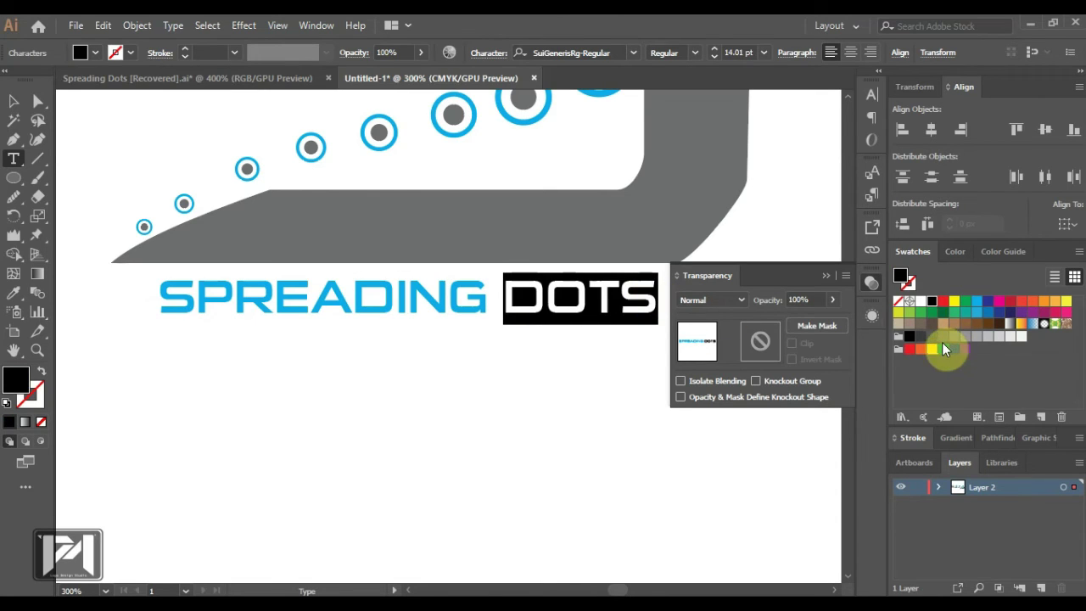
pyautogui.click(942, 342)
pyautogui.click(14, 101)
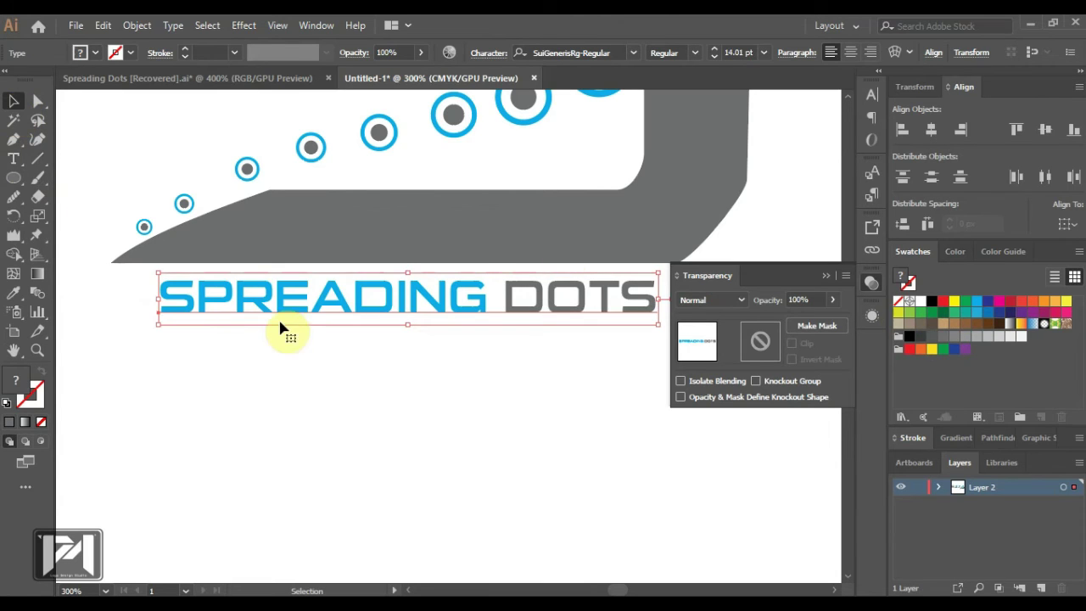
pyautogui.click(355, 380)
# - Select the whole small S logo with the single dot and move it beneath the round SD logo
pyautogui.hotkey('ctrl', '-')
pyautogui.hotkey('ctrl', '-')
pyautogui.hotkey('ctrl', '-')
pyautogui.hotkey('ctrl', '-')
pyautogui.hotkey('ctrl', '-')
pyautogui.hotkey('ctrl', '-')
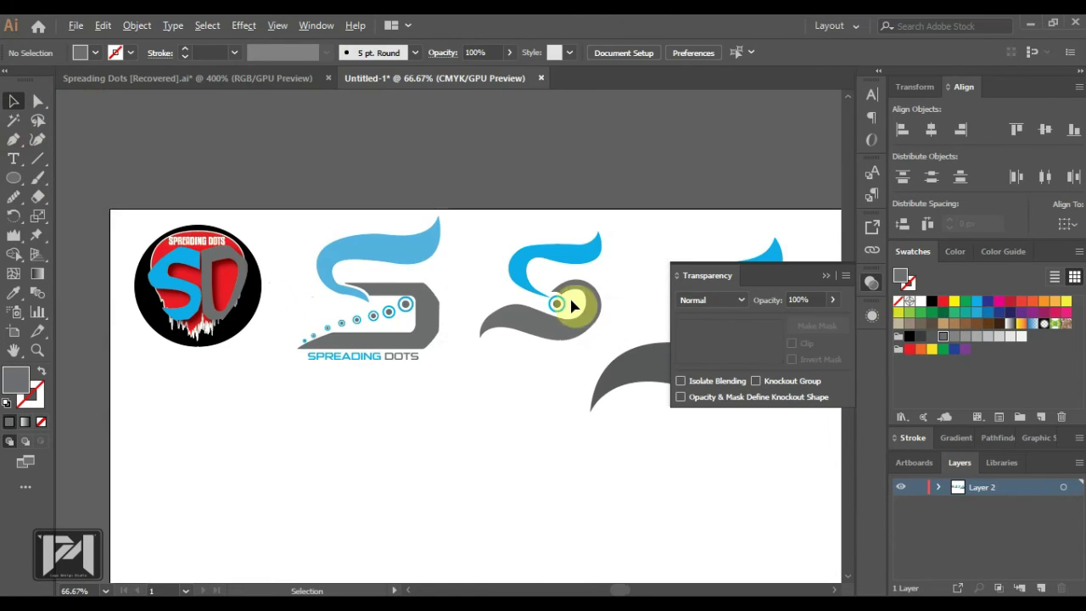
pyautogui.scroll(3, 572, 286)
pyautogui.scroll(-2, 340, 327)
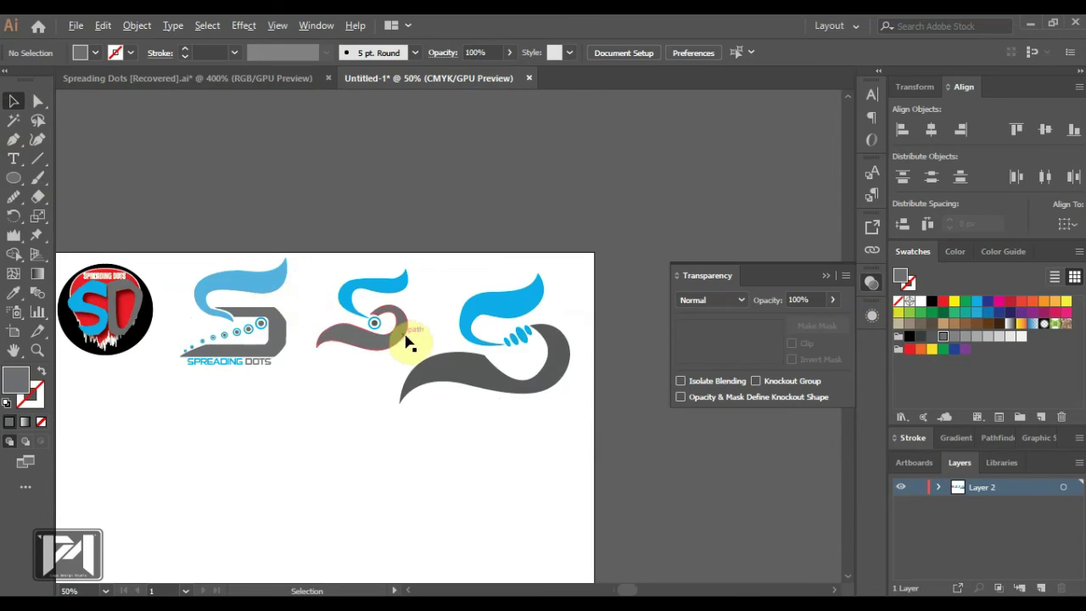
pyautogui.scroll(1, 409, 341)
pyautogui.click(349, 325)
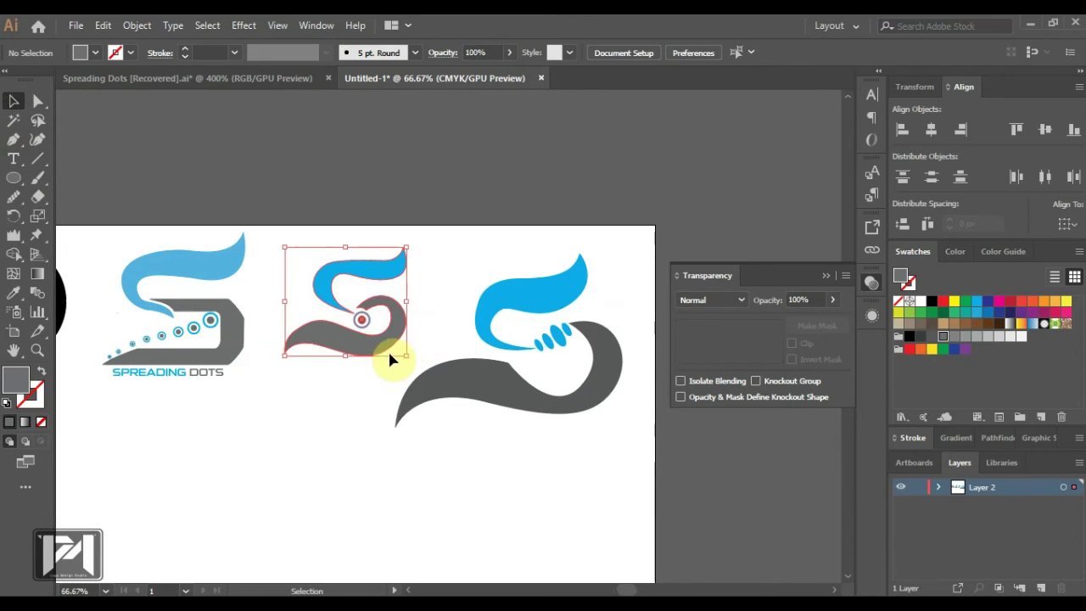
pyautogui.scroll(-1, 467, 347)
pyautogui.scroll(1, 272, 346)
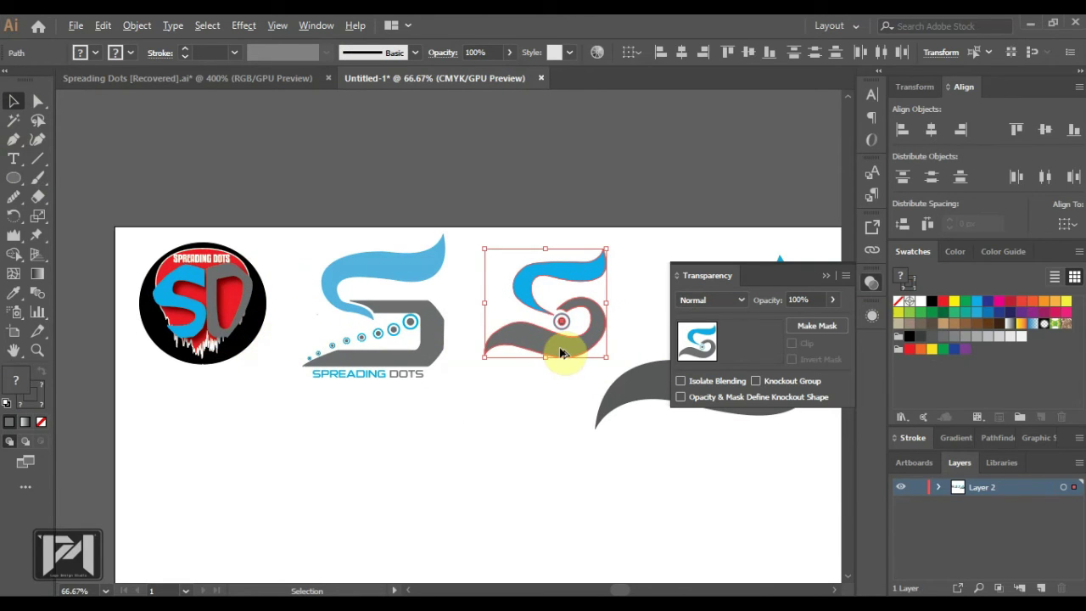
pyautogui.moveTo(560, 353); pyautogui.dragTo(208, 519)
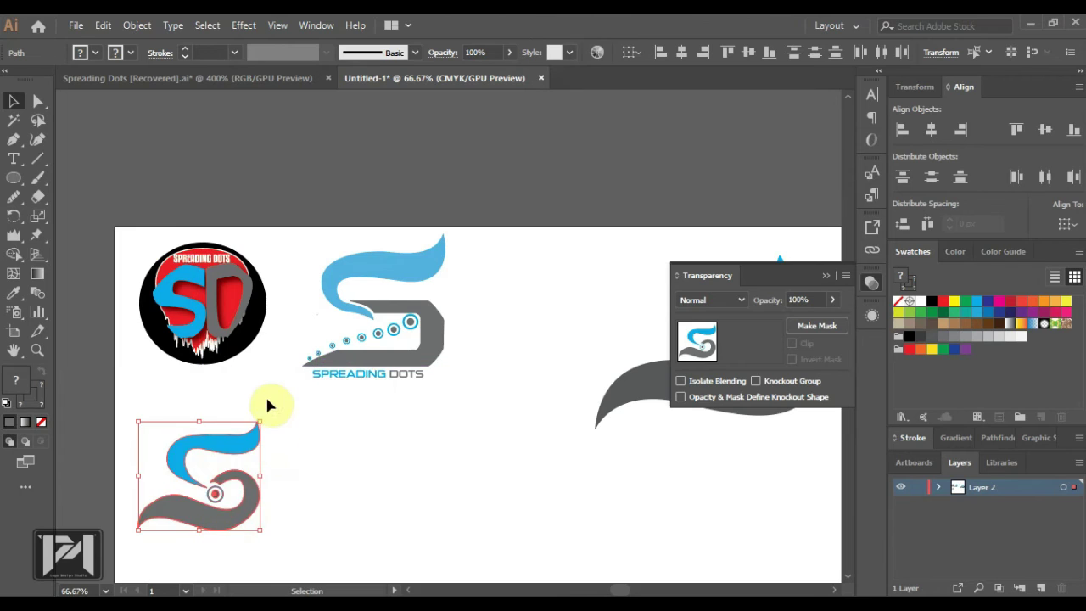
# - Move the large S logo with the ellipses down and left, beside the small S logo in the second row
pyautogui.scroll(-4, 272, 395)
pyautogui.scroll(2, 344, 344)
pyautogui.moveTo(399, 397); pyautogui.dragTo(273, 466)
# - Add the text "SPREADING DOTS" beneath the small S logo and set its font to Hobo Std Medium
pyautogui.scroll(3, 191, 382)
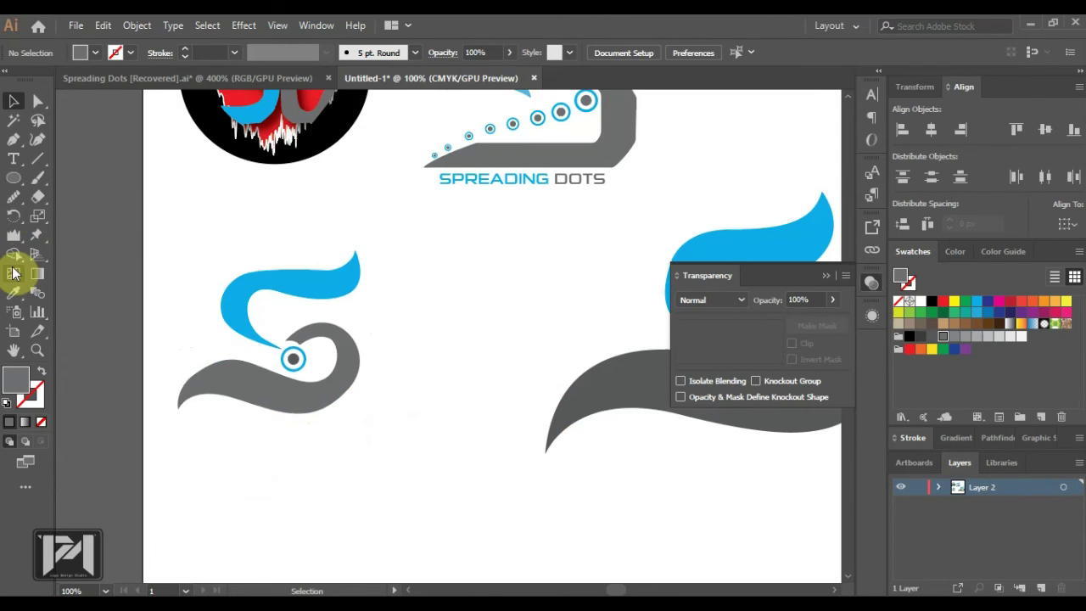
pyautogui.click(13, 159)
pyautogui.click(240, 457)
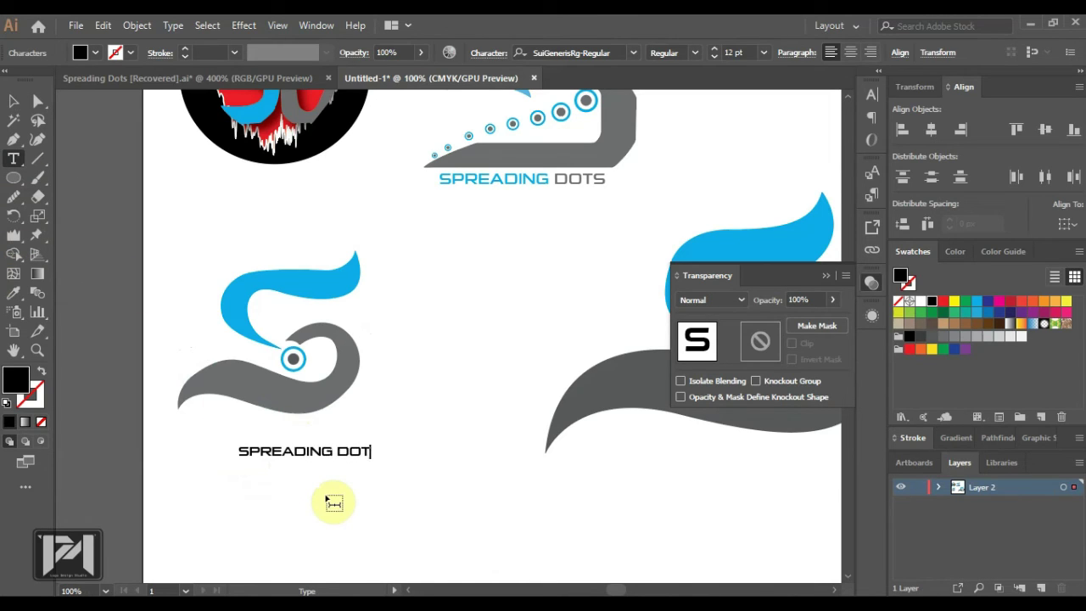
pyautogui.hotkey('ctrl', 'a')
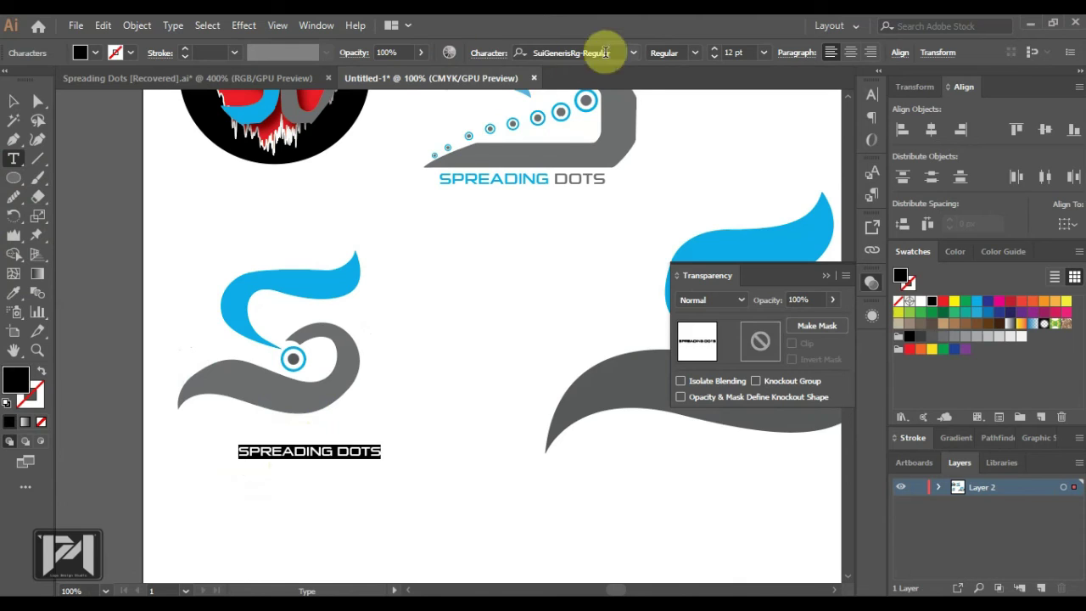
pyautogui.click(634, 55)
pyautogui.scroll(-10, 664, 370)
pyautogui.click(665, 370)
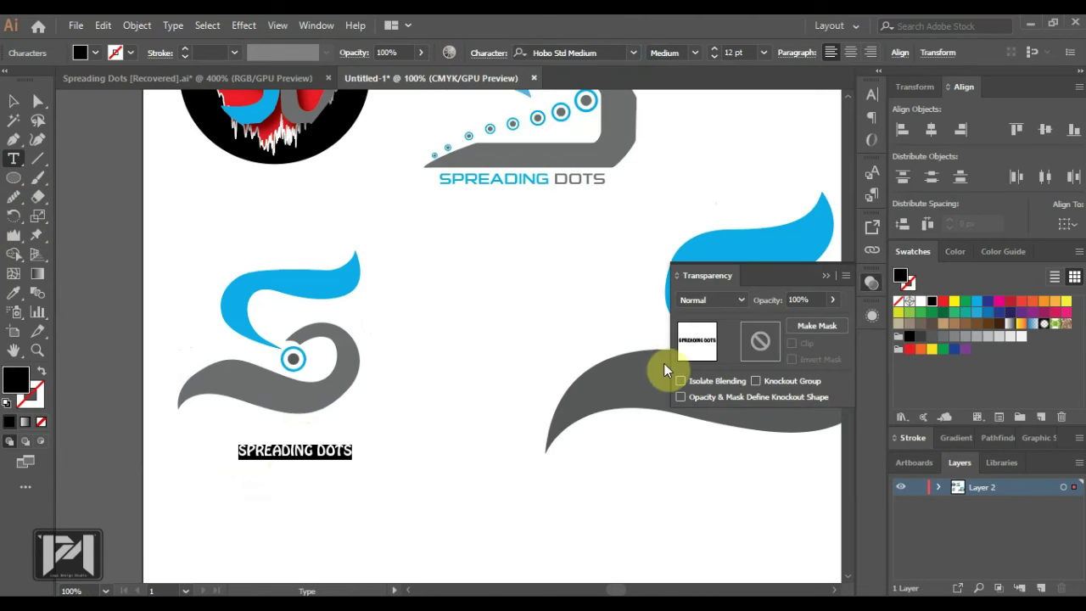
# - Enlarge the small S logo's text to about 14.19 pt, centre it just below the grey swoosh and deselect it
pyautogui.click(23, 102)
pyautogui.moveTo(309, 460)
pyautogui.mouseDown()
pyautogui.moveTo(305, 437)
pyautogui.moveTo(276, 443)
pyautogui.moveTo(339, 454)
pyautogui.moveTo(297, 443)
pyautogui.mouseUp()
pyautogui.click(322, 359)
pyautogui.scroll(-2, 322, 359)
pyautogui.scroll(1, 633, 314)
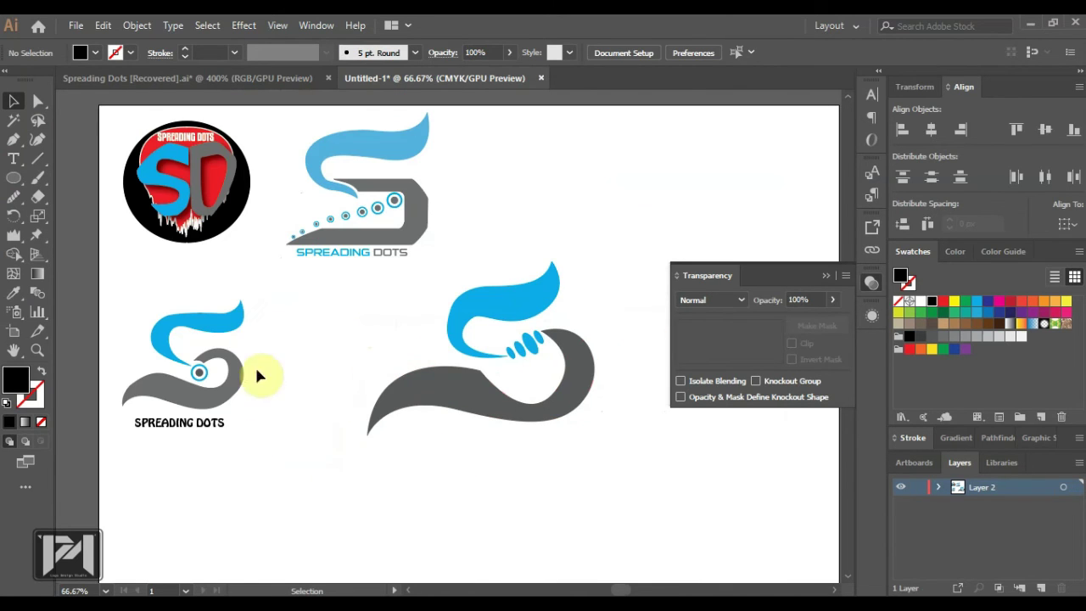
# - Copy the small logo's text beneath the large S logo and set the copy's font to Prakrta
pyautogui.keyDown('alt'); pyautogui.moveTo(215, 430); pyautogui.dragTo(516, 444); pyautogui.keyUp('alt')
pyautogui.doubleClick(522, 440)
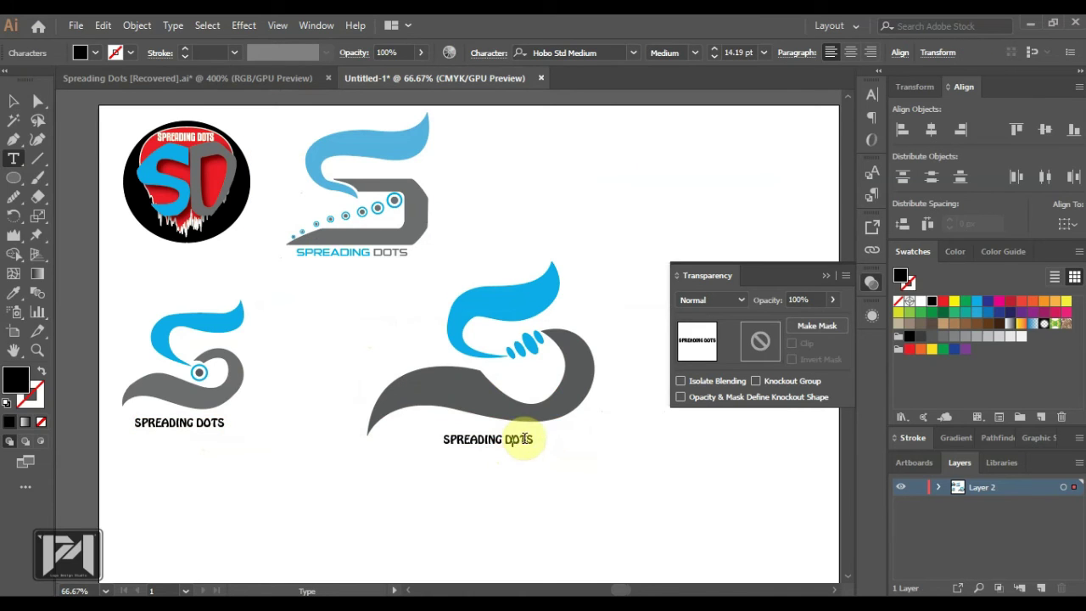
pyautogui.hotkey('ctrl', 'a')
pyautogui.click(741, 300)
pyautogui.click(752, 309)
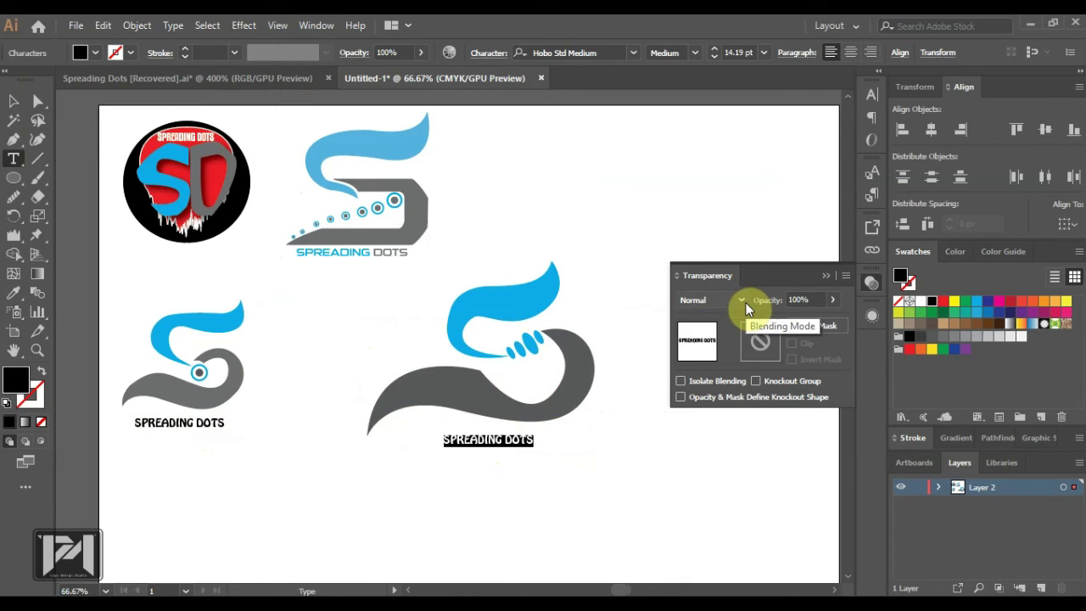
pyautogui.click(633, 53)
pyautogui.scroll(-15, 653, 323)
pyautogui.click(594, 354)
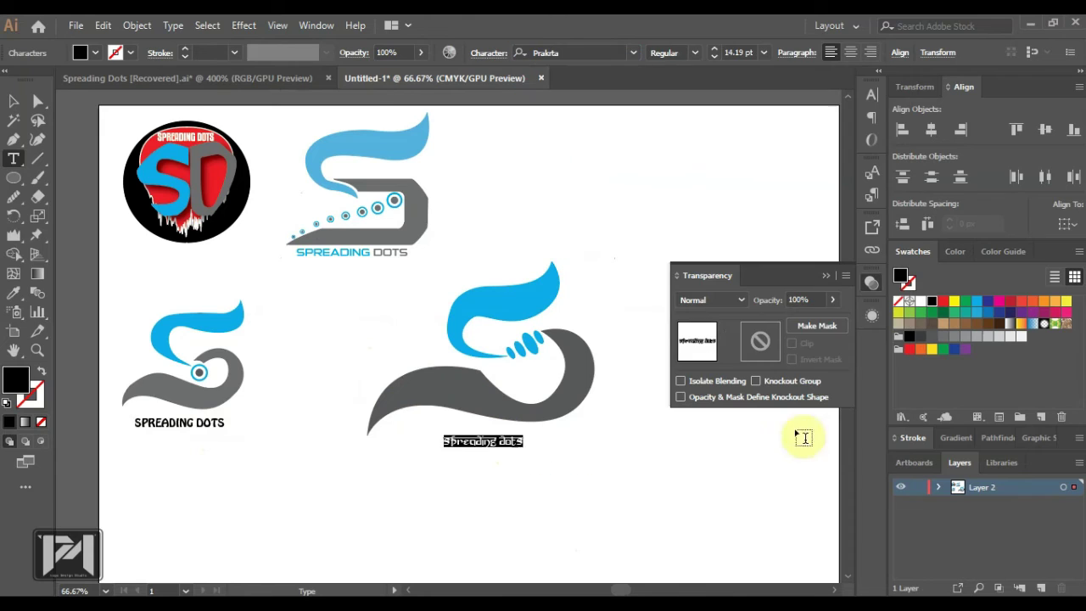
# - Enlarge the Prakrta text to about 36.16 pt, position it under the large S logo's grey swoosh and deselect it
pyautogui.click(14, 101)
pyautogui.moveTo(521, 448); pyautogui.dragTo(595, 465)
pyautogui.click(552, 461)
pyautogui.click(560, 456)
pyautogui.click(682, 481)
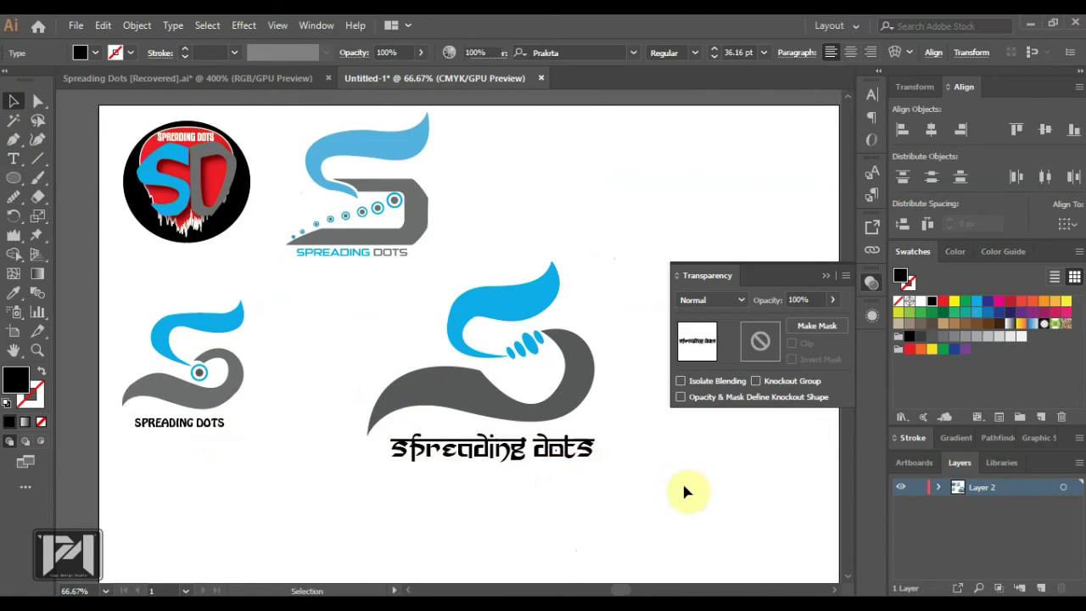
# - Shift the large S logo's Prakrta text slightly, shrink it a little under the grey swoosh, and deselect it
pyautogui.scroll(-2, 566, 434)
pyautogui.click(826, 275)
pyautogui.scroll(2, 481, 415)
pyautogui.moveTo(516, 472); pyautogui.dragTo(504, 471)
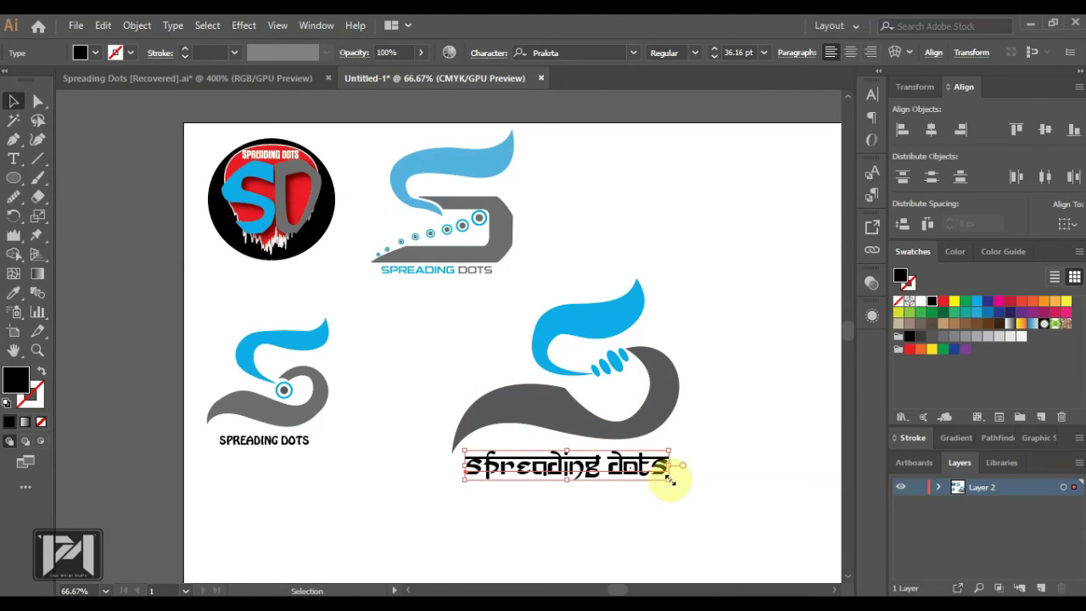
pyautogui.moveTo(669, 481); pyautogui.dragTo(662, 478)
pyautogui.click(721, 455)
# - Select the small S logo with its text, move it to the lower-left corner of the artboard and enlarge it
pyautogui.scroll(-2, 497, 306)
pyautogui.moveTo(344, 307); pyautogui.dragTo(427, 390)
pyautogui.moveTo(397, 351); pyautogui.dragTo(426, 503)
pyautogui.moveTo(439, 461); pyautogui.dragTo(592, 284)
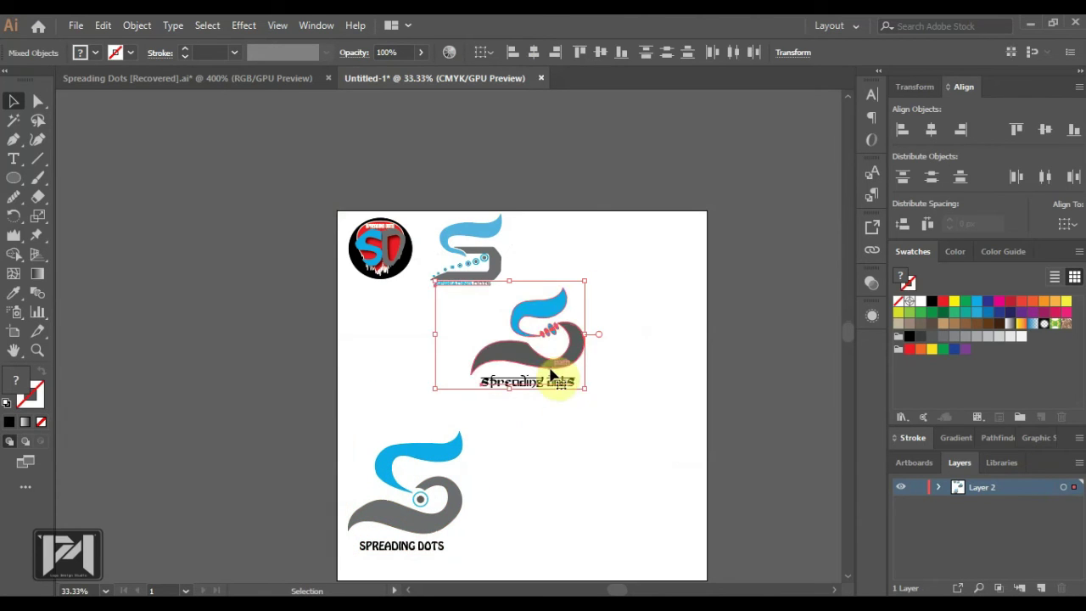
pyautogui.moveTo(553, 376); pyautogui.dragTo(566, 412)
pyautogui.hotkey('ctrl', 'z')
pyautogui.click(607, 305)
# - Move the large S logo and its text to the artboard's lower right, enlarging the artwork and placing the text beneath it
pyautogui.moveTo(607, 304); pyautogui.dragTo(589, 528)
pyautogui.click(650, 439)
pyautogui.click(606, 443)
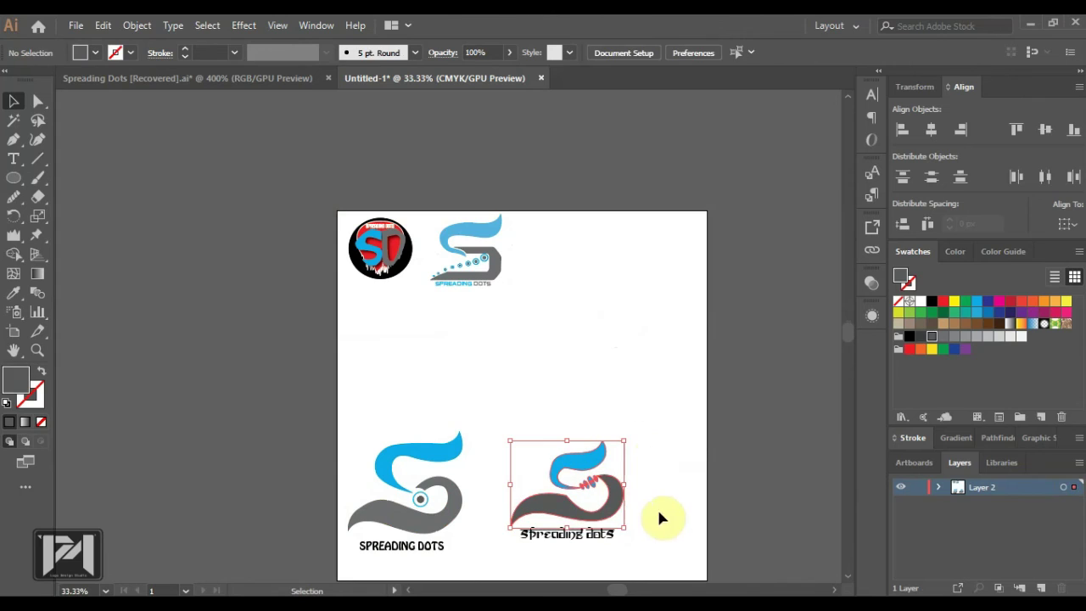
pyautogui.moveTo(623, 440); pyautogui.dragTo(657, 419)
pyautogui.click(570, 554)
pyautogui.scroll(1, 570, 553)
pyautogui.moveTo(570, 548); pyautogui.dragTo(582, 575)
# - Reshape the outer left curve of the large S logo's blue swoosh by moving its anchor point outward and adjusting the handle
pyautogui.click(582, 417)
pyautogui.click(39, 103)
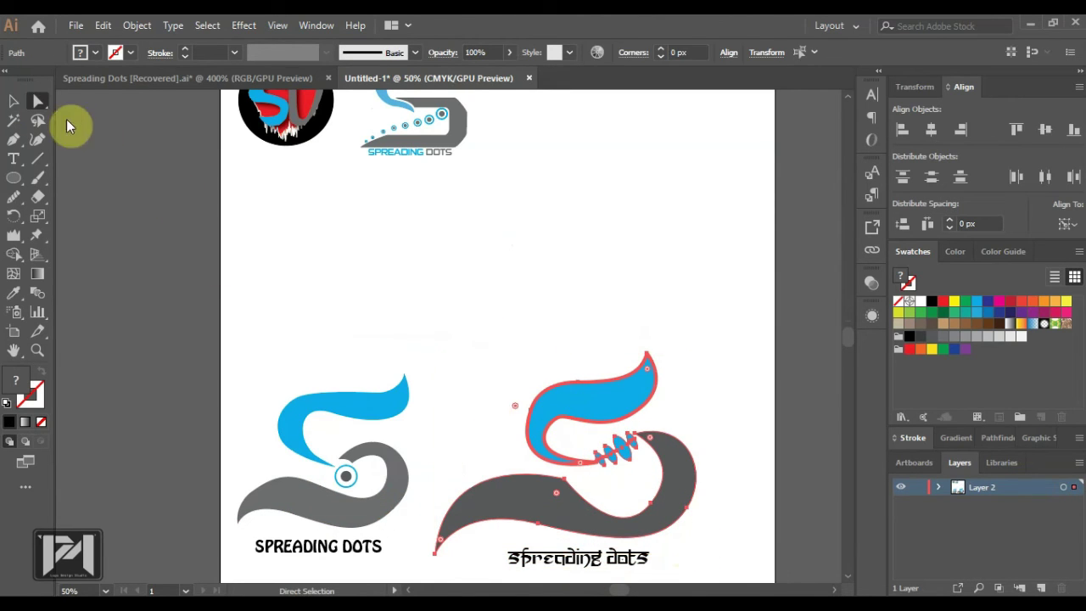
pyautogui.click(19, 101)
pyautogui.click(590, 415)
pyautogui.rightClick(590, 411)
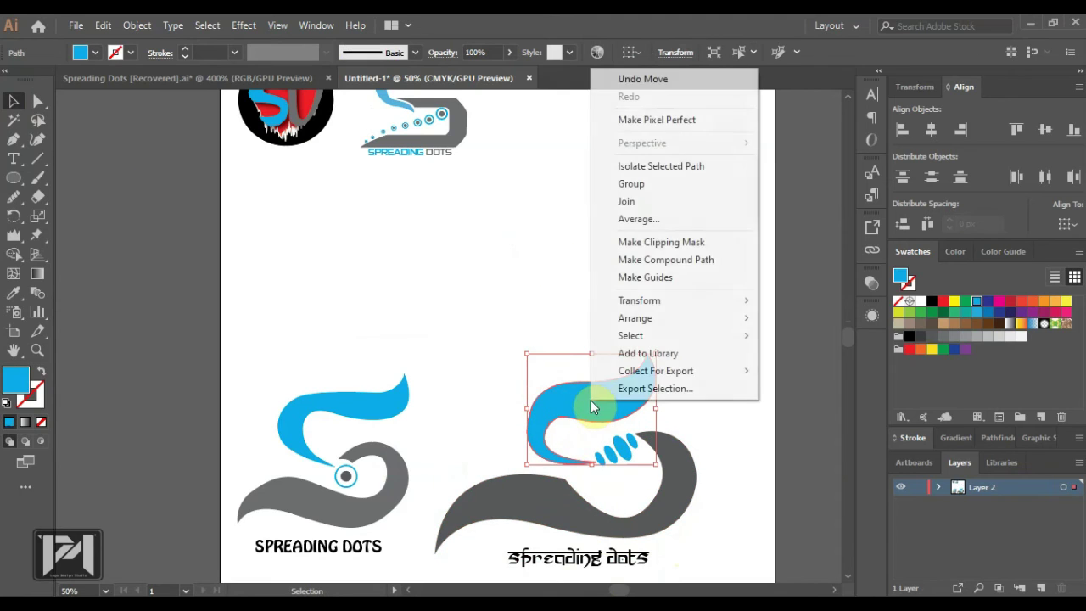
pyautogui.click(513, 317)
pyautogui.press('a')
pyautogui.scroll(3, 521, 447)
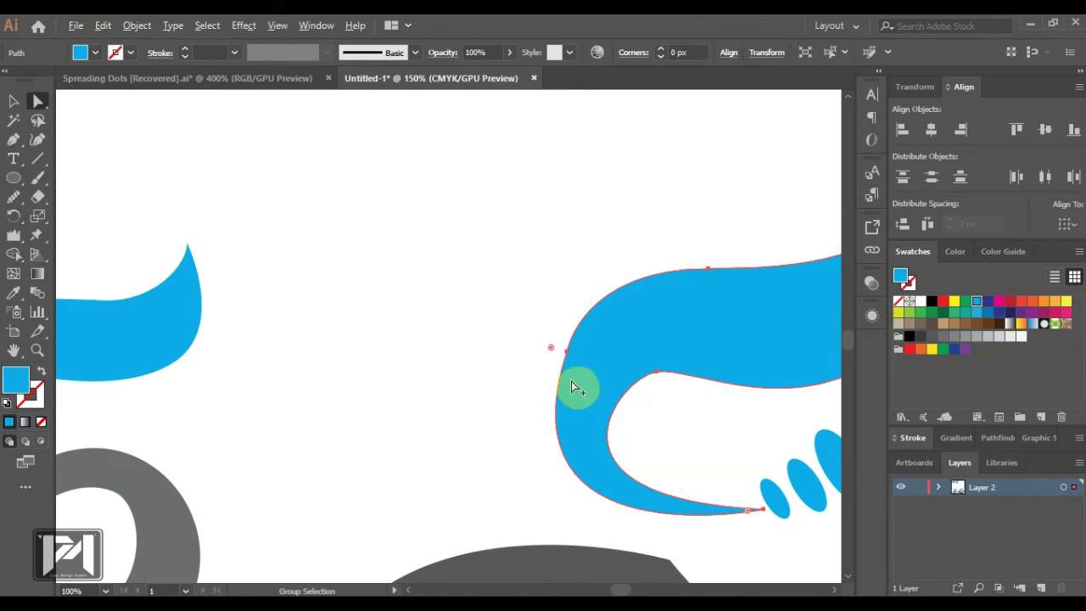
pyautogui.click(566, 356)
pyautogui.moveTo(567, 355)
pyautogui.mouseDown()
pyautogui.moveTo(552, 359)
pyautogui.moveTo(554, 348)
pyautogui.mouseUp()
pyautogui.moveTo(489, 560); pyautogui.dragTo(486, 537)
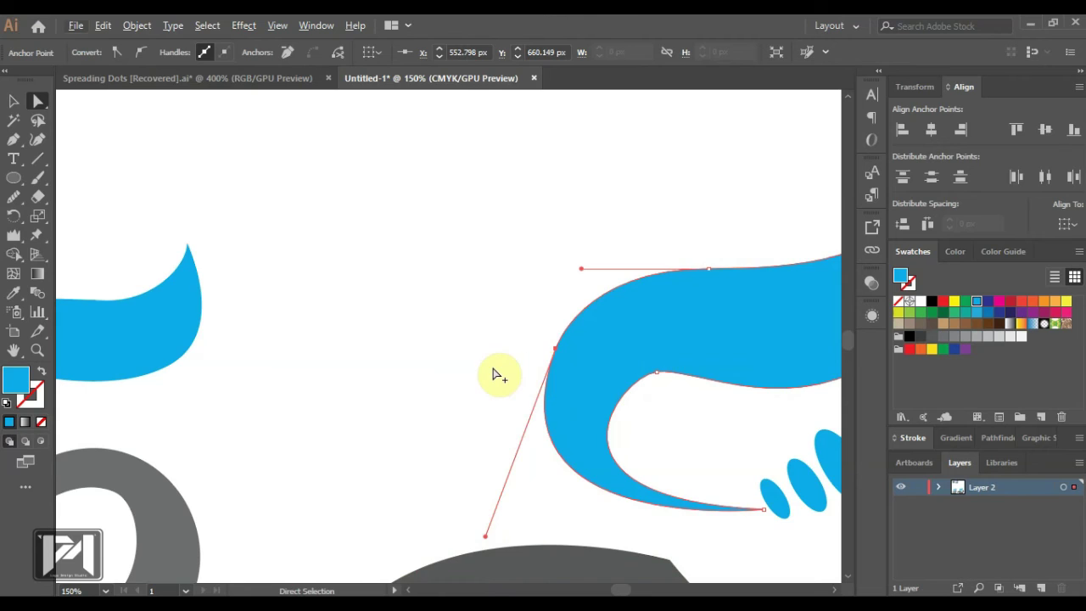
# - Stretch the right end of the large S logo's blue swoosh further right by nudging its tip anchor points, and deselect it
pyautogui.scroll(-3, 494, 374)
pyautogui.click(659, 290)
pyautogui.scroll(1, 594, 337)
pyautogui.scroll(2, 594, 339)
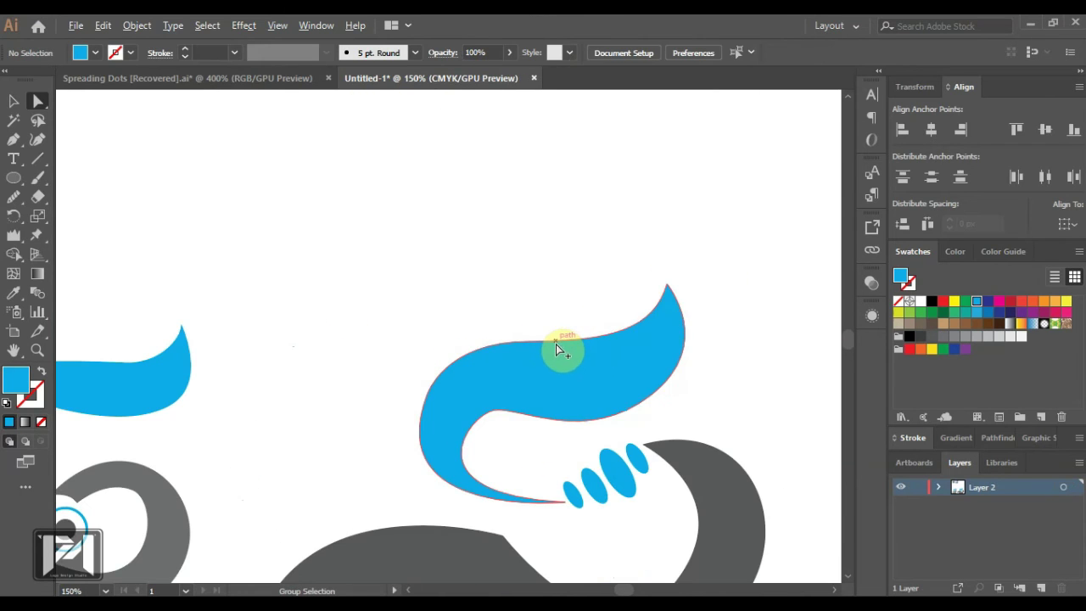
pyautogui.moveTo(708, 371); pyautogui.dragTo(570, 436)
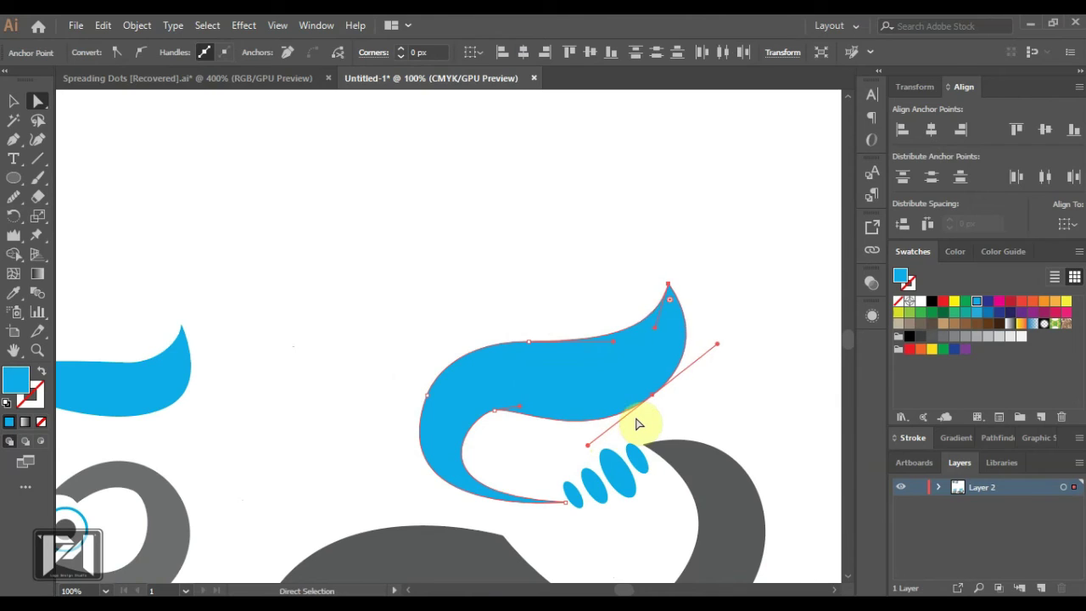
pyautogui.hotkey('shift', 'Right')
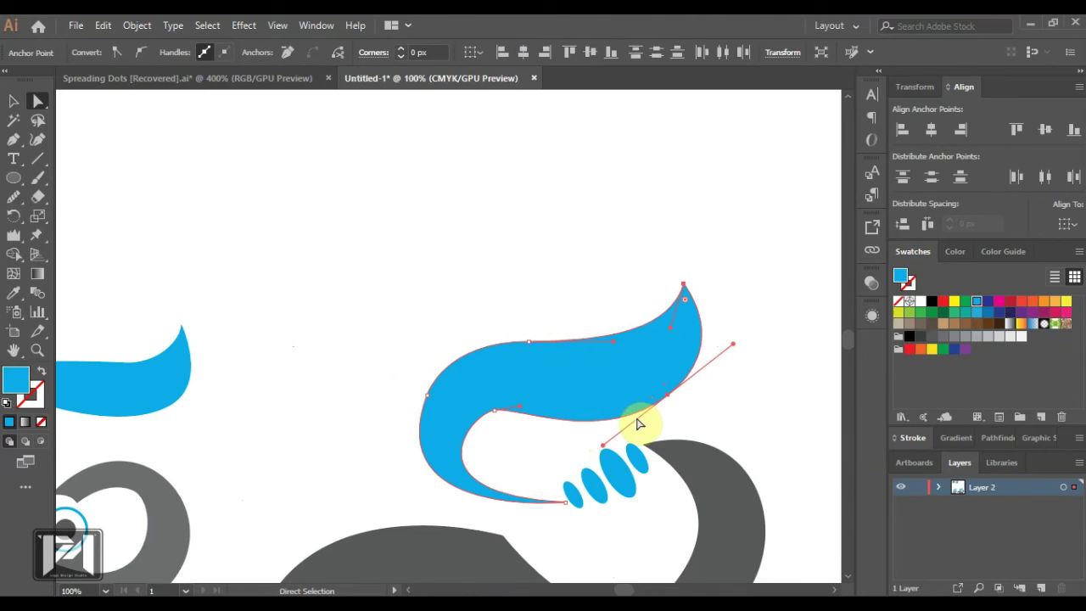
pyautogui.hotkey('shift', 'Right')
pyautogui.hotkey('shift', 'Right')
pyautogui.hotkey('shift', 'Right')
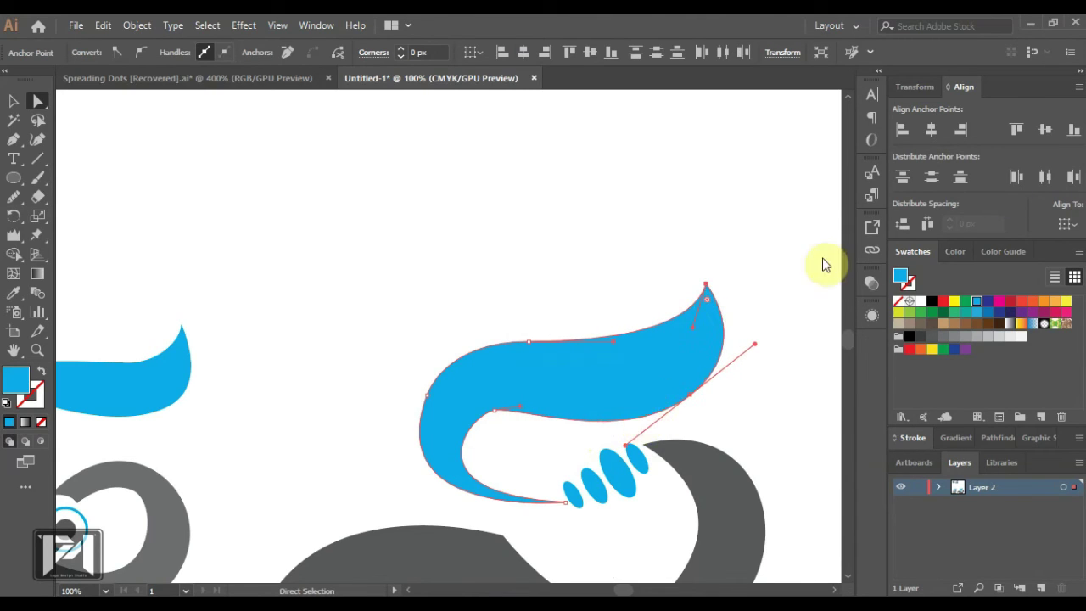
pyautogui.click(572, 252)
# - Select the S logo with the row of dots together with its text, enlarge it greatly and deselect it
pyautogui.scroll(-5, 654, 262)
pyautogui.scroll(4, 519, 287)
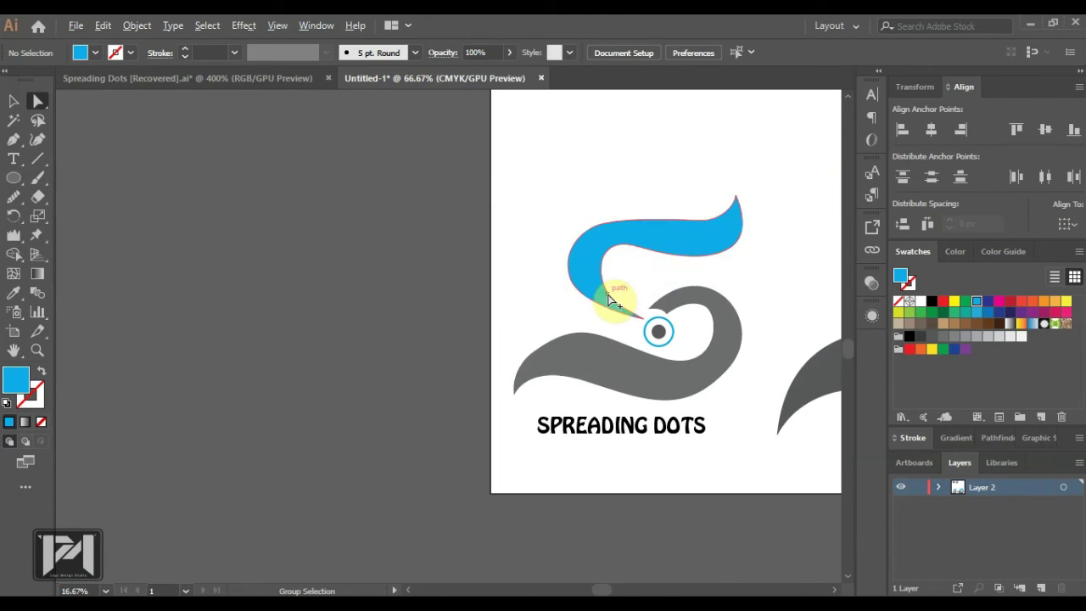
pyautogui.scroll(-3, 674, 245)
pyautogui.scroll(-2, 674, 244)
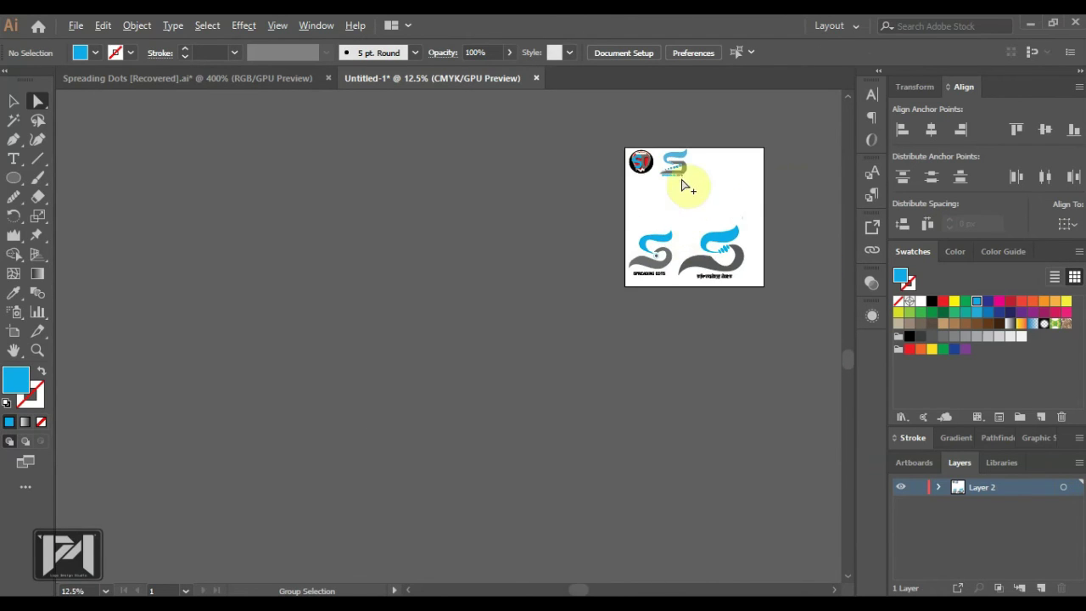
pyautogui.scroll(3, 688, 161)
pyautogui.moveTo(689, 214); pyautogui.dragTo(625, 242)
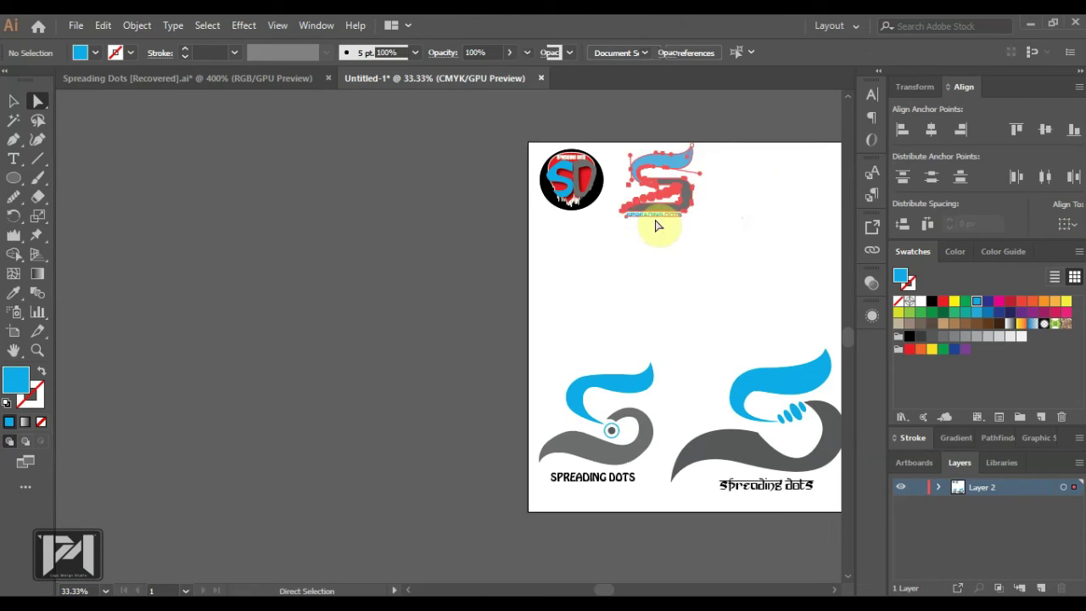
pyautogui.scroll(-3, 625, 208)
pyautogui.scroll(1, 673, 202)
pyautogui.press('a')
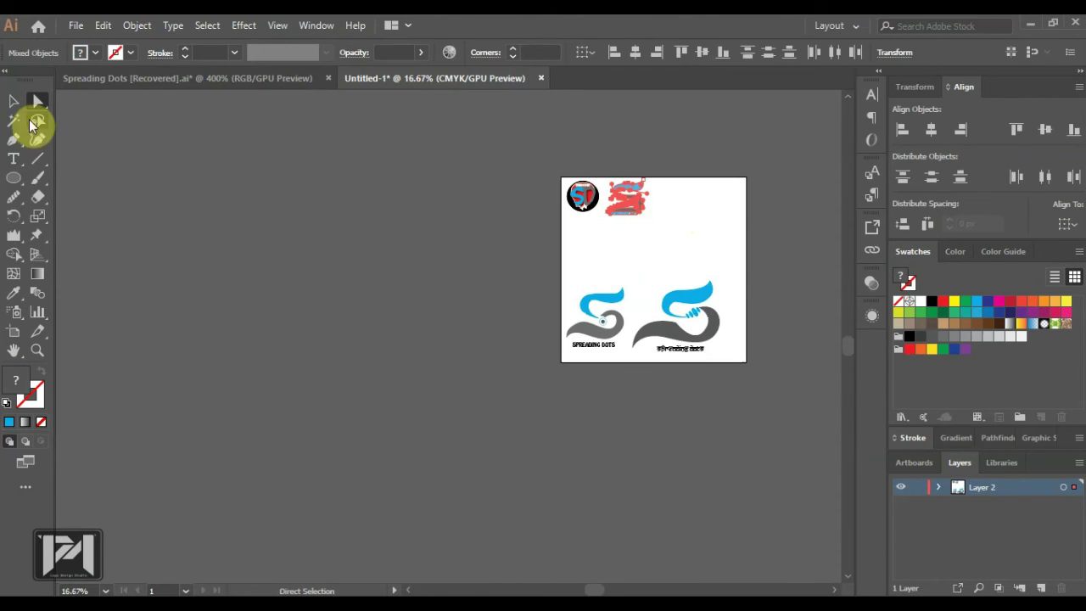
pyautogui.click(17, 102)
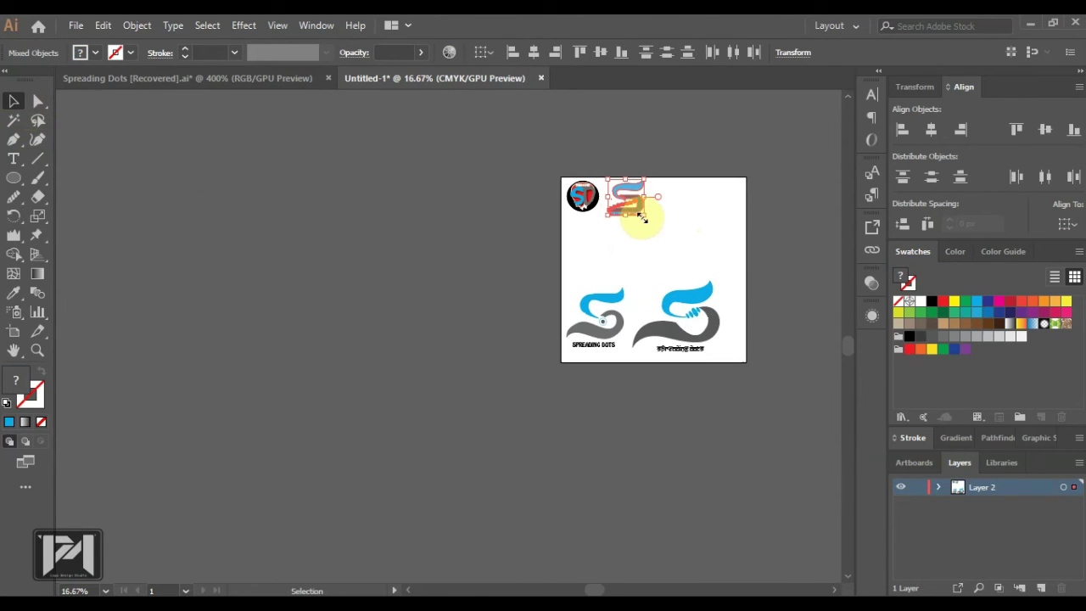
pyautogui.moveTo(643, 218); pyautogui.dragTo(687, 251)
pyautogui.scroll(1, 580, 289)
pyautogui.click(580, 289)
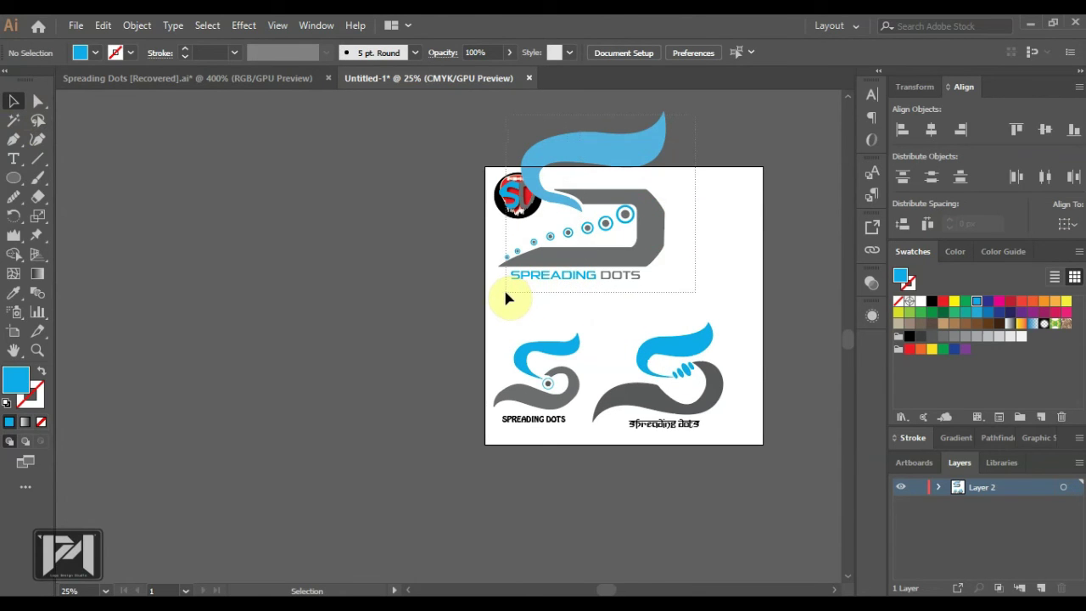
# - Move the enlarged dotted S logo to the artboard's upper right and shrink it to fit above the large S logo
pyautogui.hotkey('ctrl', 'z')
pyautogui.click(716, 315)
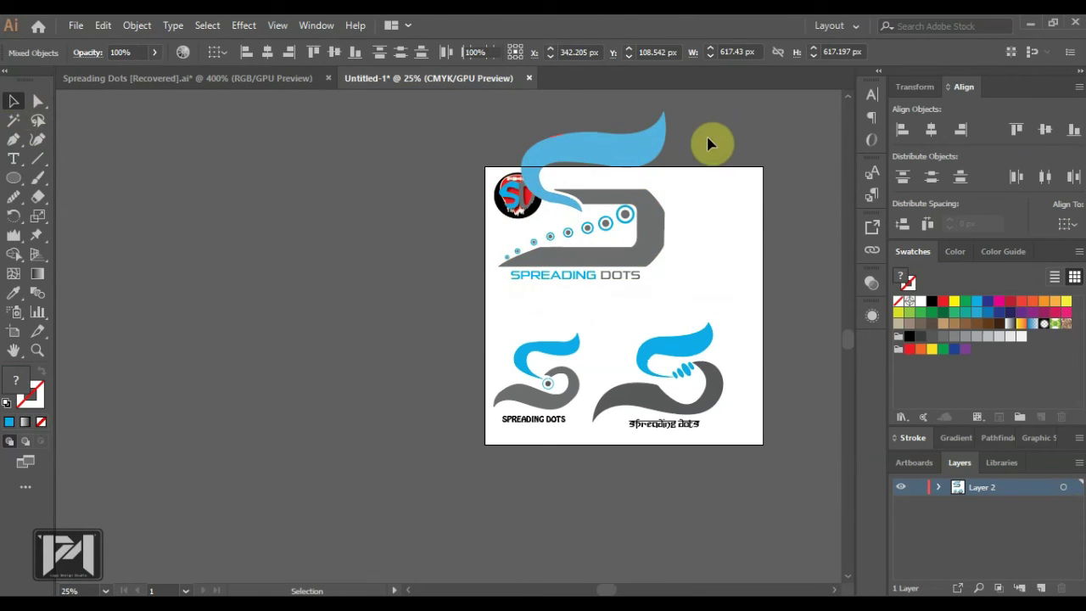
pyautogui.moveTo(711, 112); pyautogui.dragTo(555, 309)
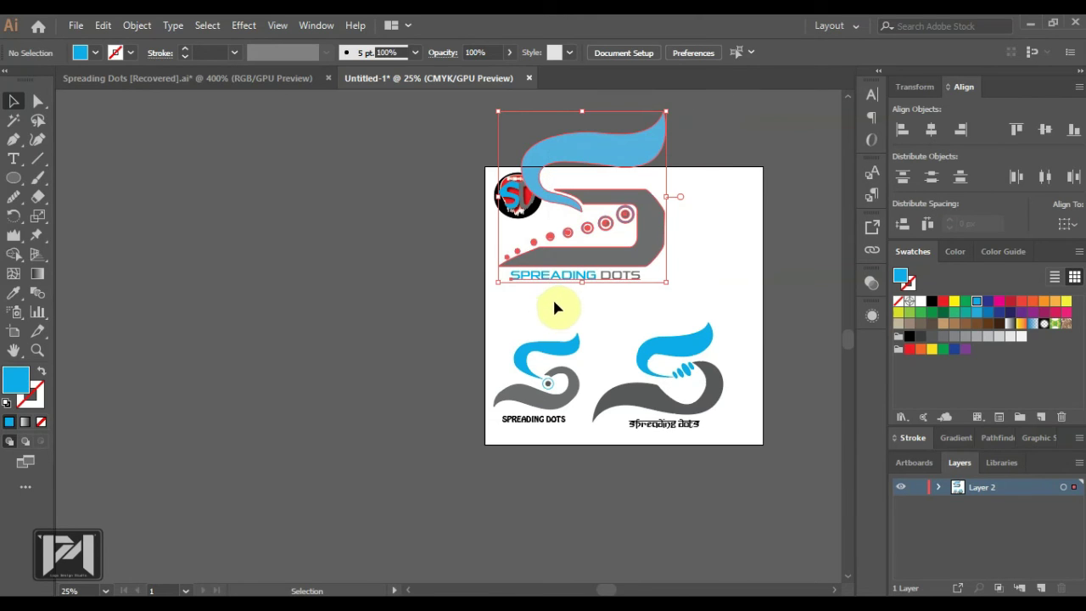
pyautogui.moveTo(636, 272); pyautogui.dragTo(692, 289)
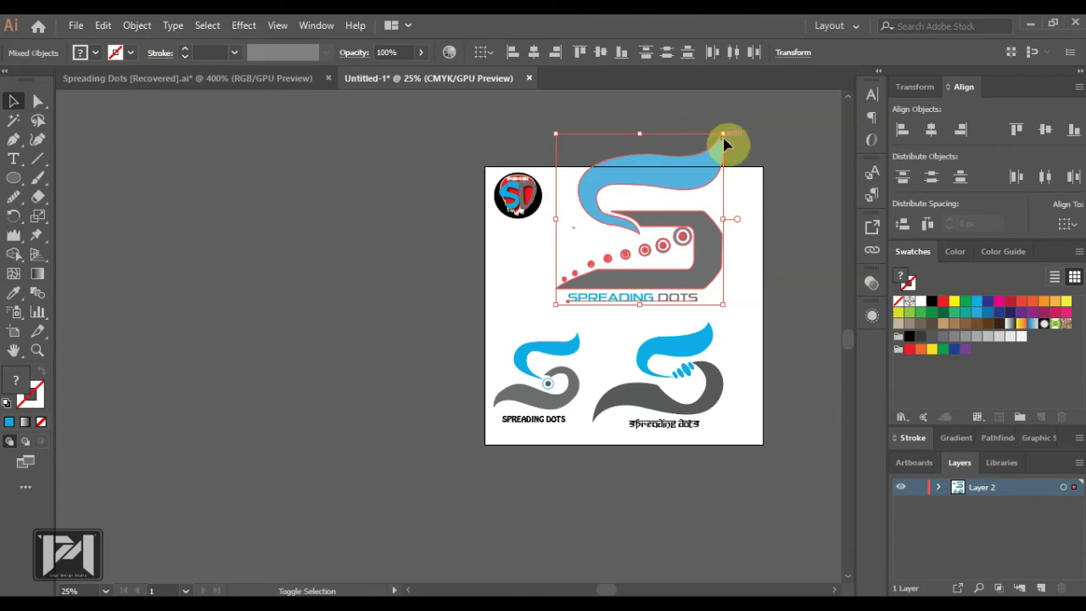
pyautogui.moveTo(724, 144); pyautogui.dragTo(722, 260)
# - Enlarge the round SD emblem to about 407 px wide, position it in the artboard's upper-left area and deselect it
pyautogui.click(527, 210)
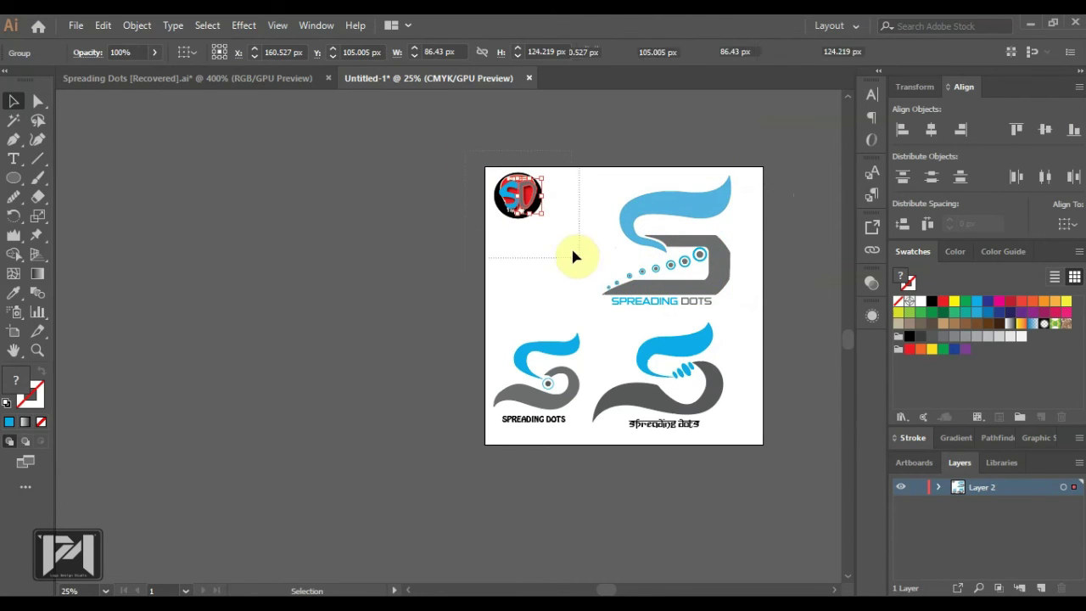
pyautogui.moveTo(550, 219); pyautogui.dragTo(607, 322)
pyautogui.moveTo(592, 268); pyautogui.dragTo(587, 283)
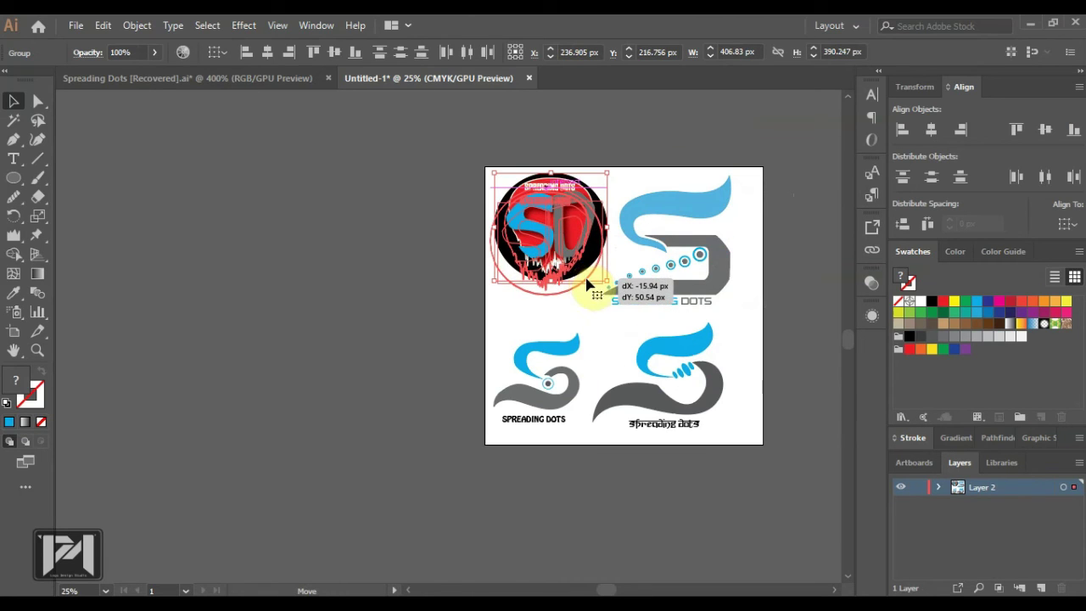
pyautogui.click(749, 342)
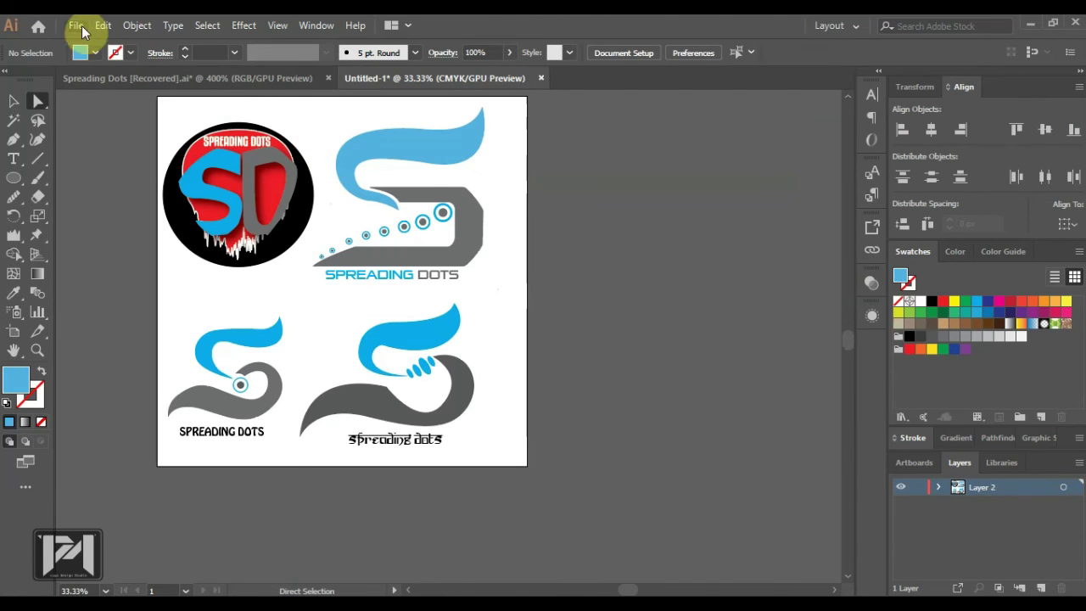
# - Export the logo sheet to the Desktop as a PNG named SDS, at High (300 ppi) resolution with a transparent background
pyautogui.click(80, 28)
pyautogui.moveTo(180, 304)
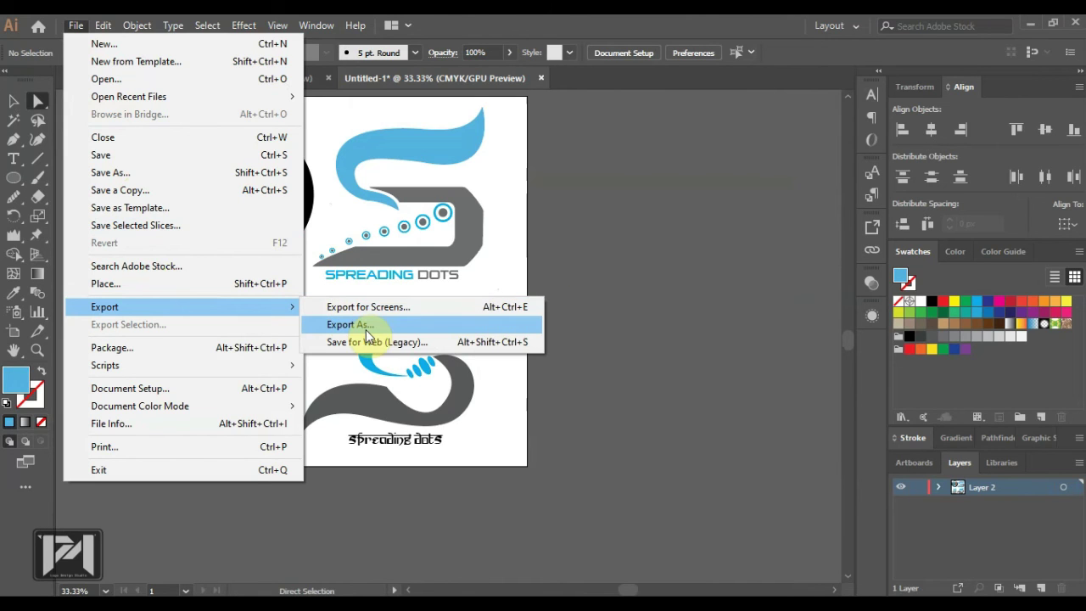
pyautogui.click(367, 329)
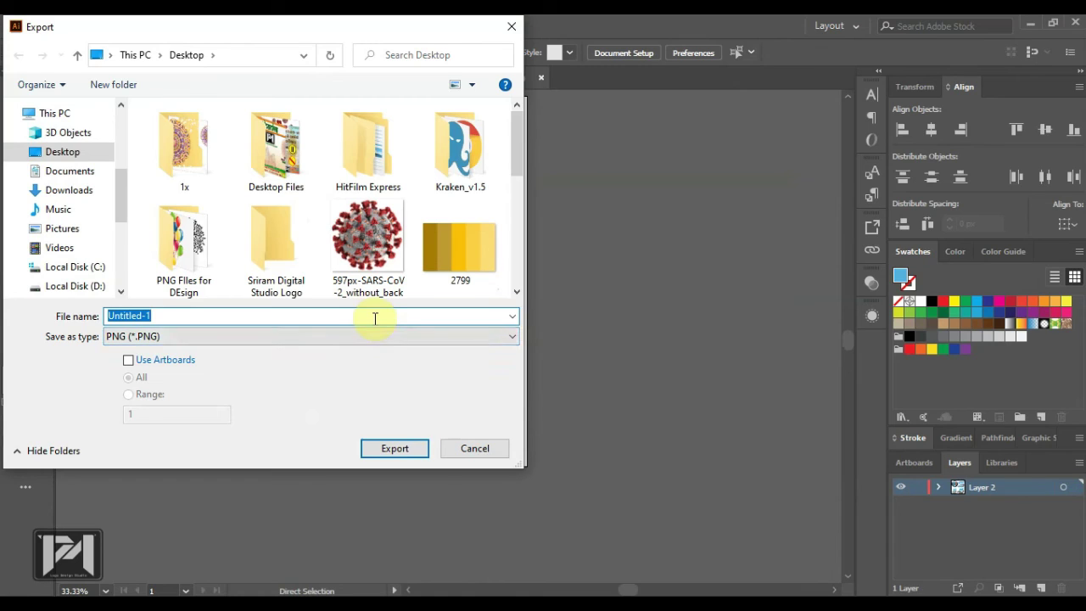
pyautogui.write('sd')
pyautogui.press('Return')
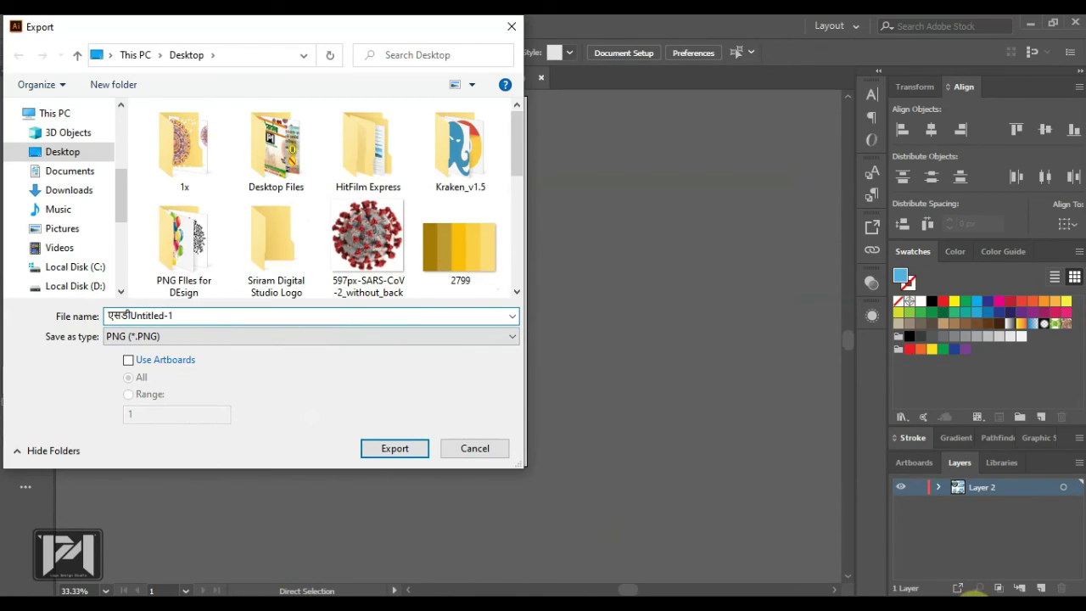
pyautogui.click(978, 594)
pyautogui.click(917, 421)
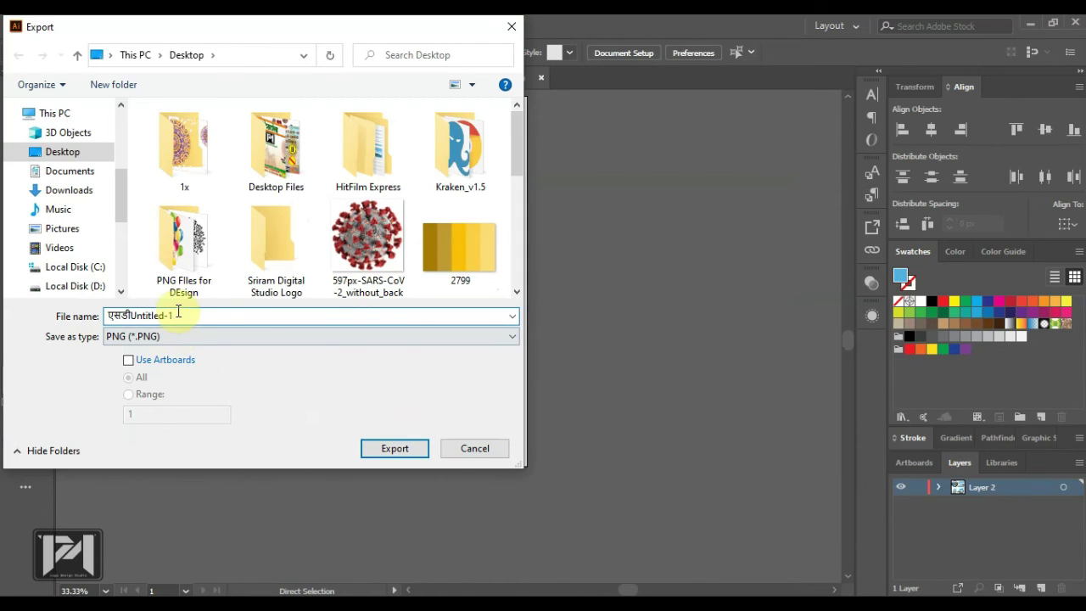
pyautogui.write('SD')
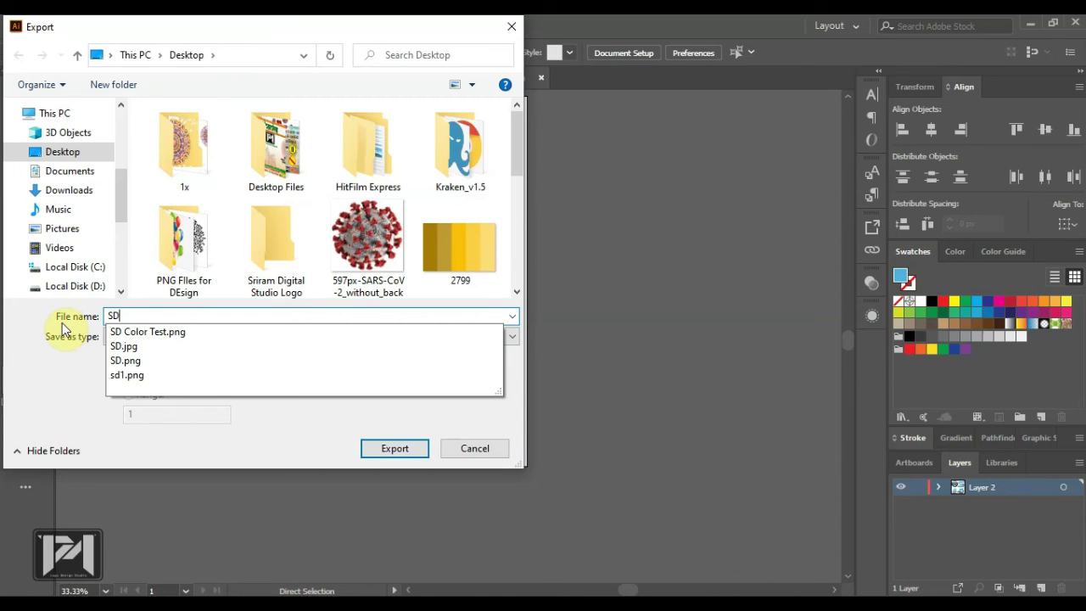
pyautogui.write('S')
pyautogui.press('Return')
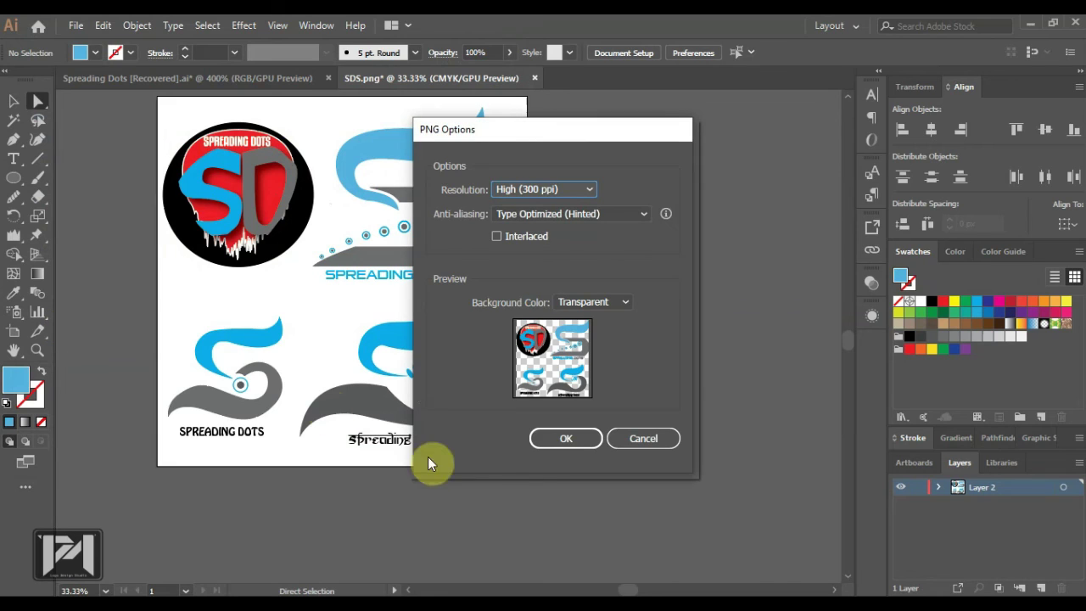
pyautogui.click(562, 438)
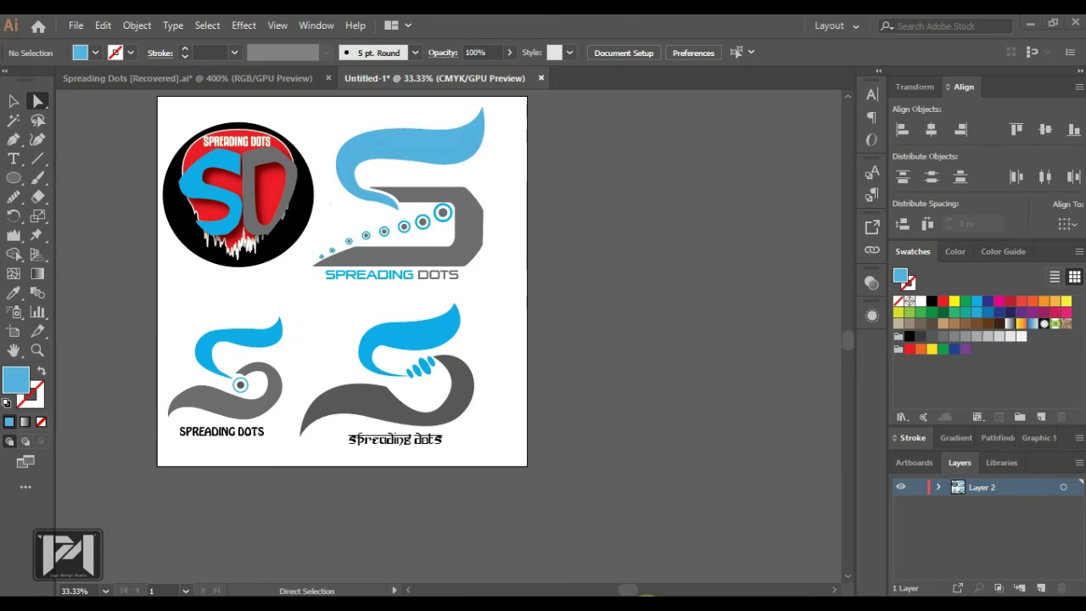
# - Switch to Photoshop, open the recent file 3d glass window logo mockup.psd and open its Your Logo smart object for editing
pyautogui.click(648, 607)
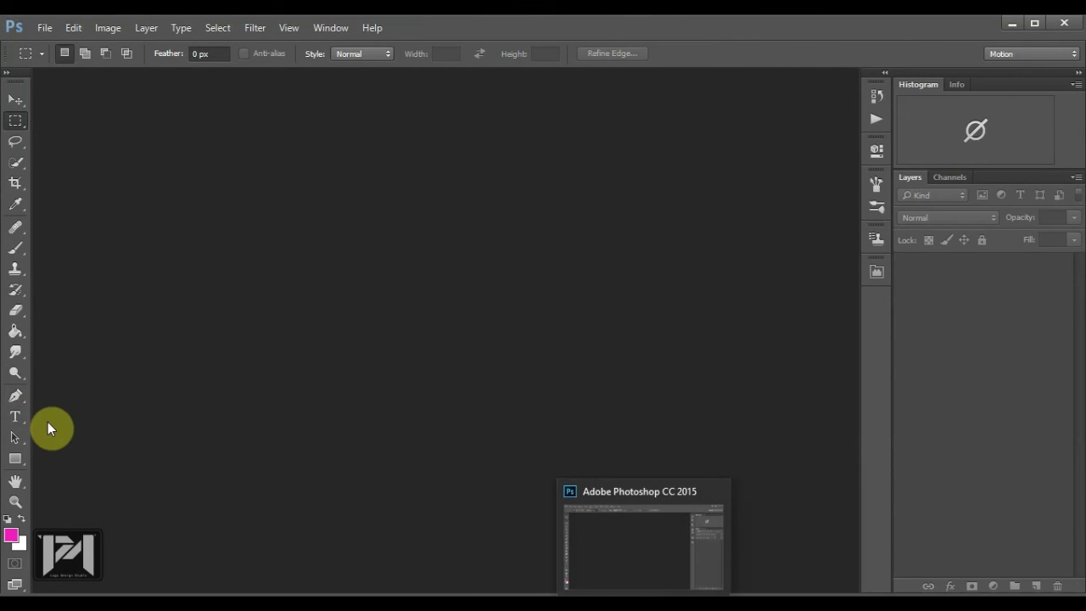
pyautogui.click(43, 28)
pyautogui.moveTo(167, 127)
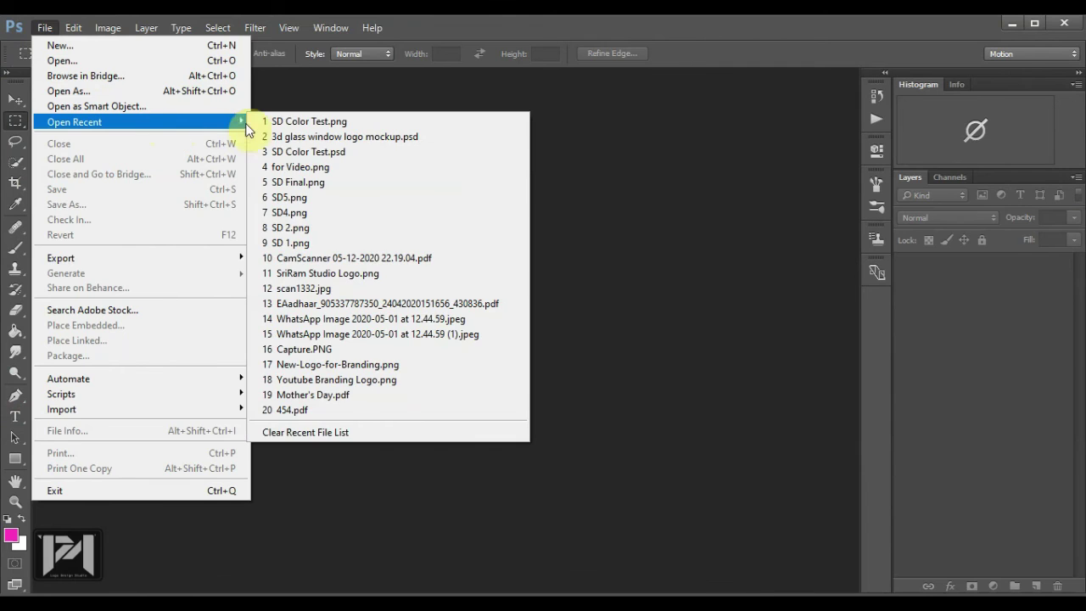
pyautogui.click(309, 138)
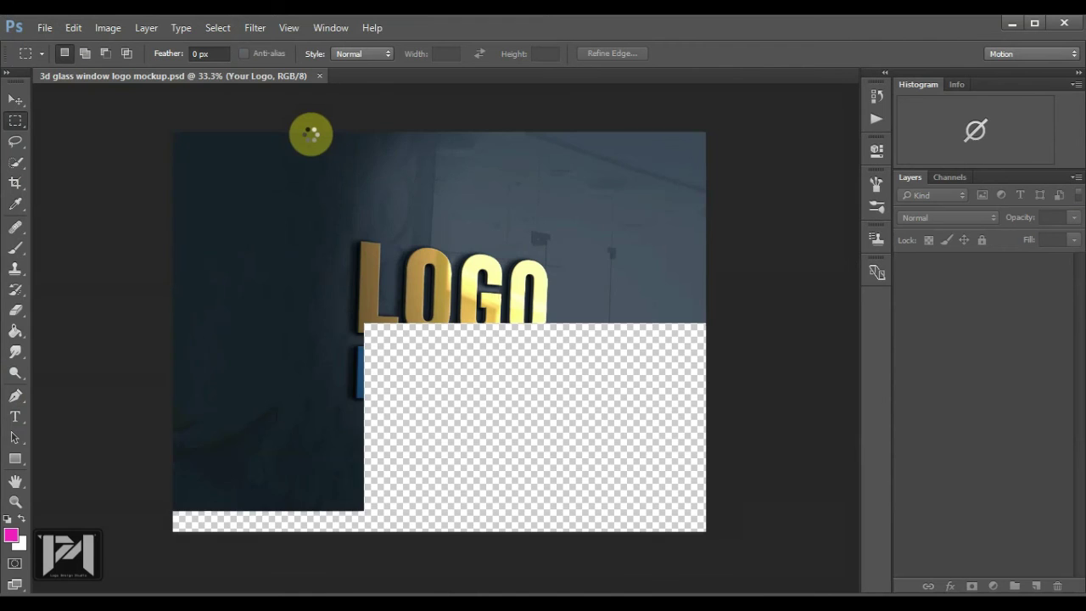
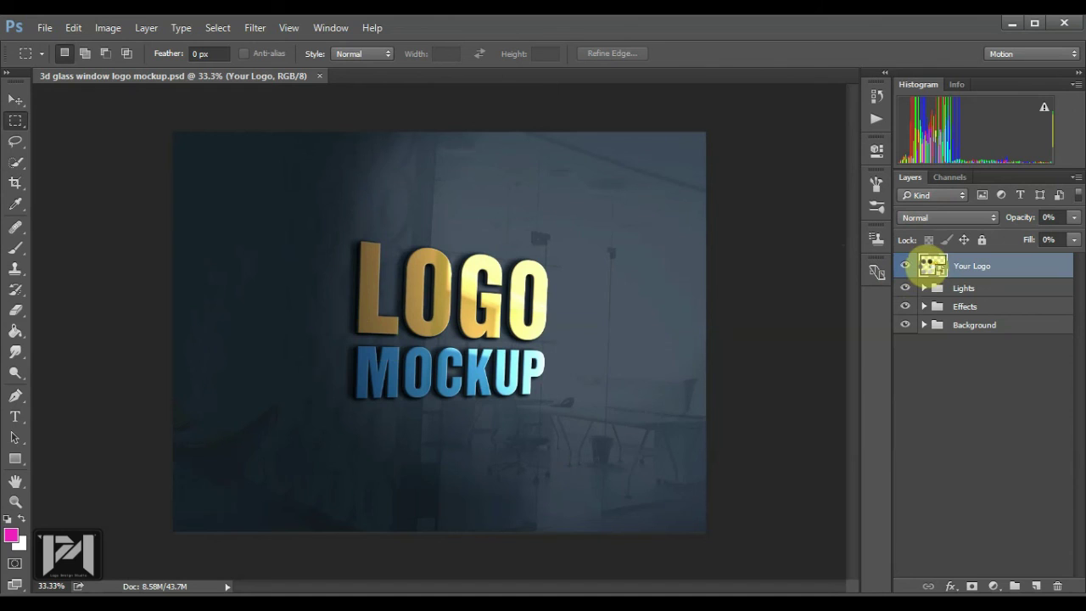
pyautogui.doubleClick(932, 265)
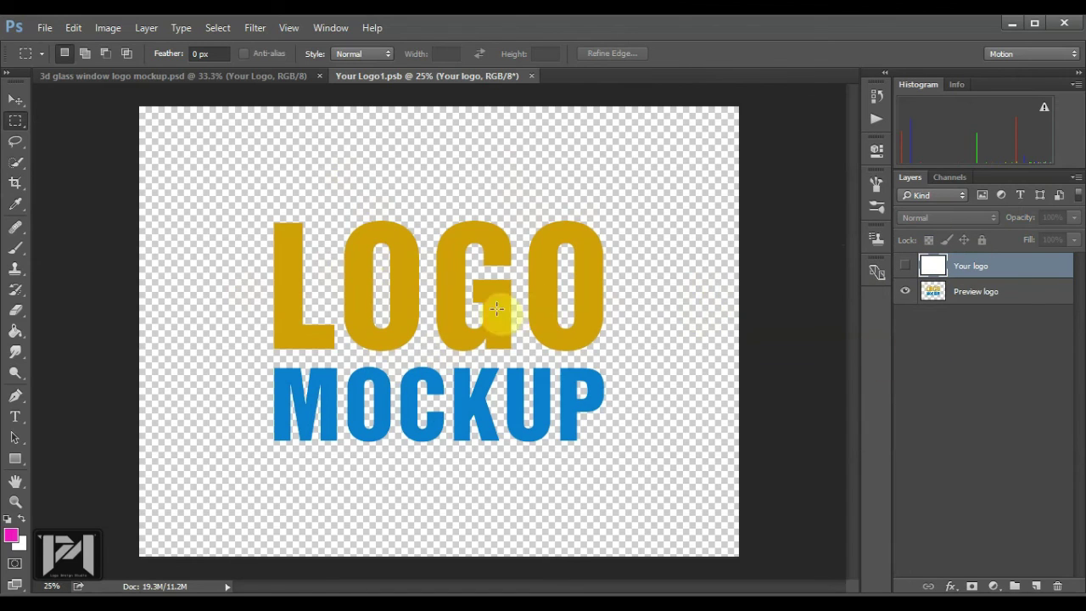
# - Hide the placeholder logo layers, then open SDS.png and copy its logo sheet into Your Logo1.psb
pyautogui.keyDown('alt'); pyautogui.click(905, 265); pyautogui.keyUp('alt')
pyautogui.click(44, 27)
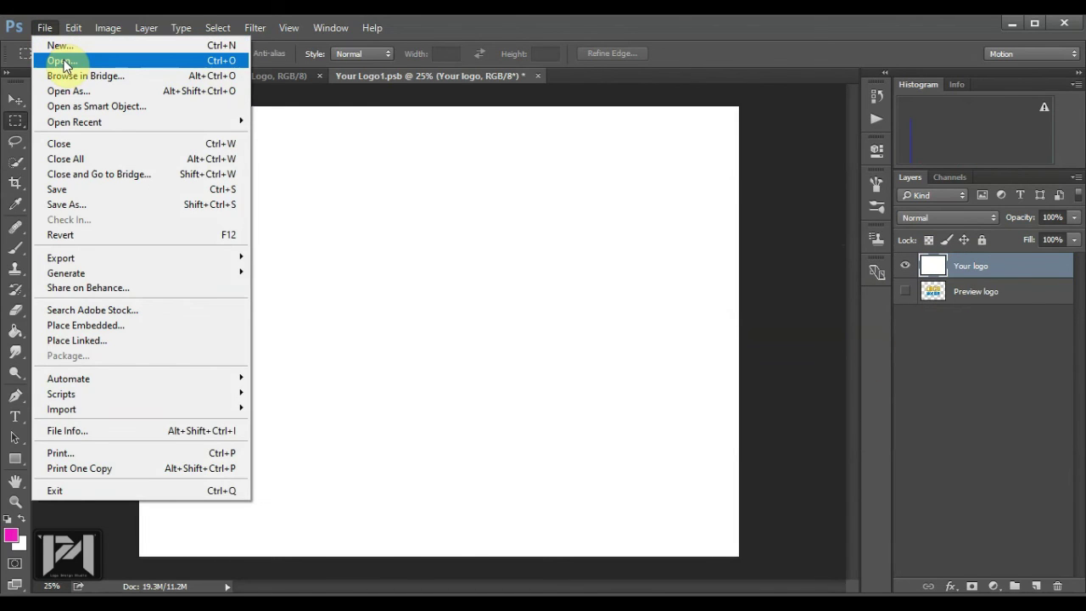
pyautogui.click(65, 60)
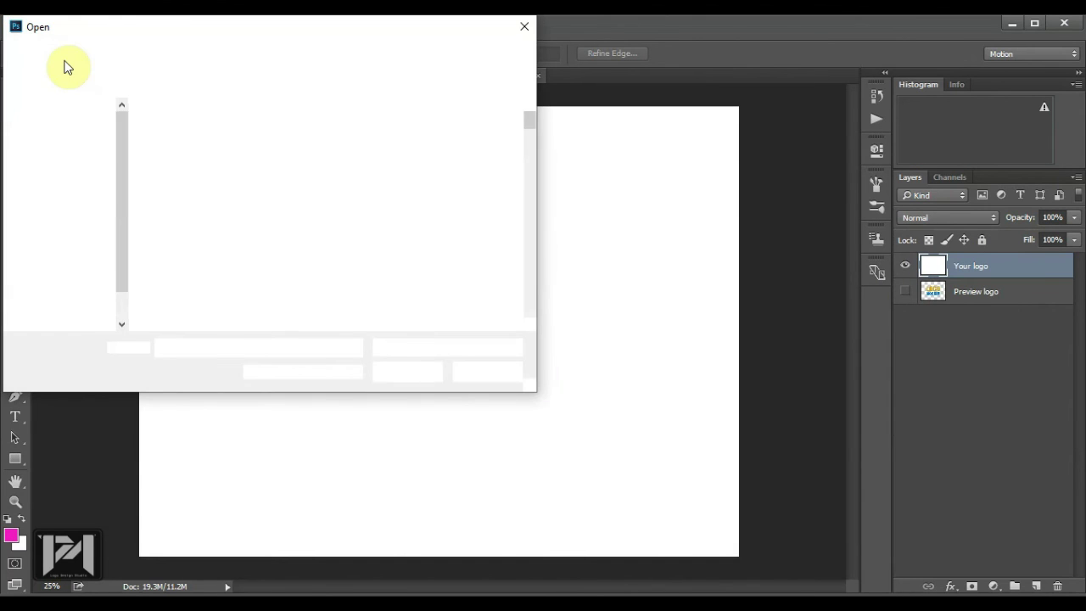
pyautogui.click(407, 372)
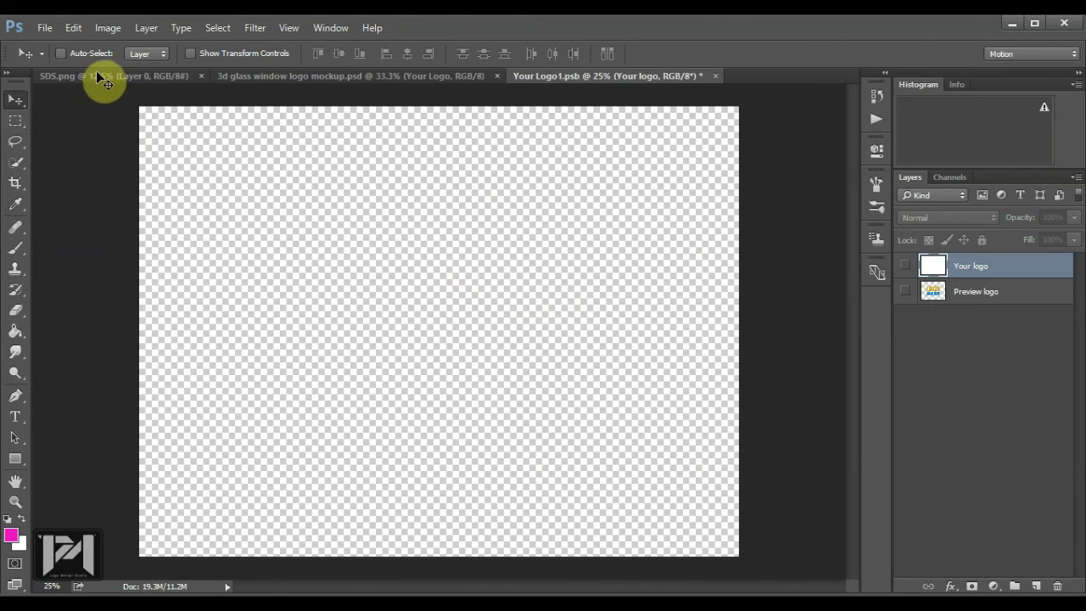
pyautogui.click(97, 75)
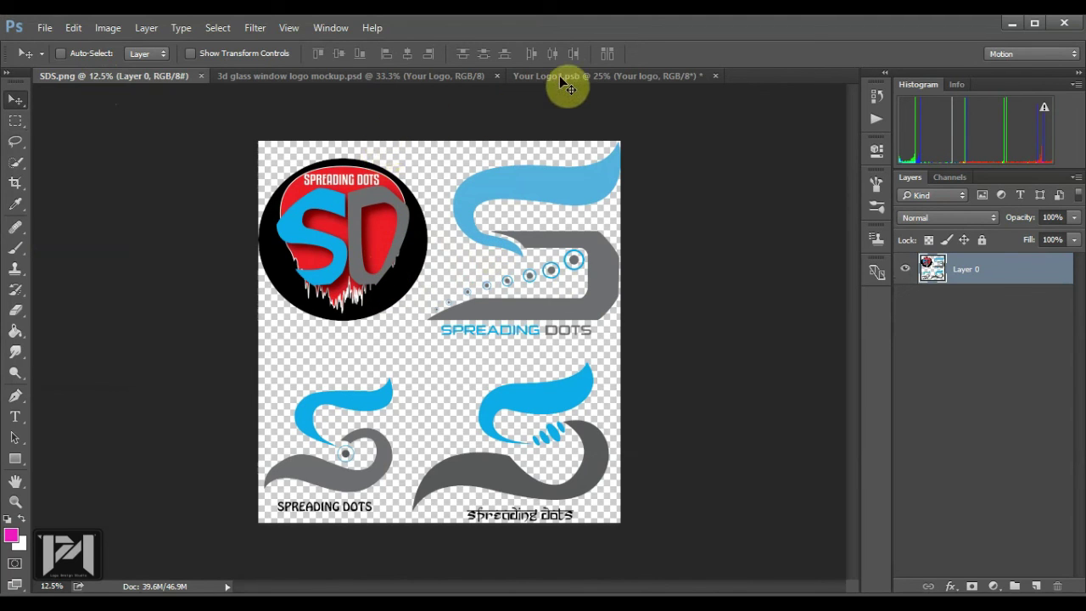
pyautogui.moveTo(561, 79); pyautogui.dragTo(274, 340)
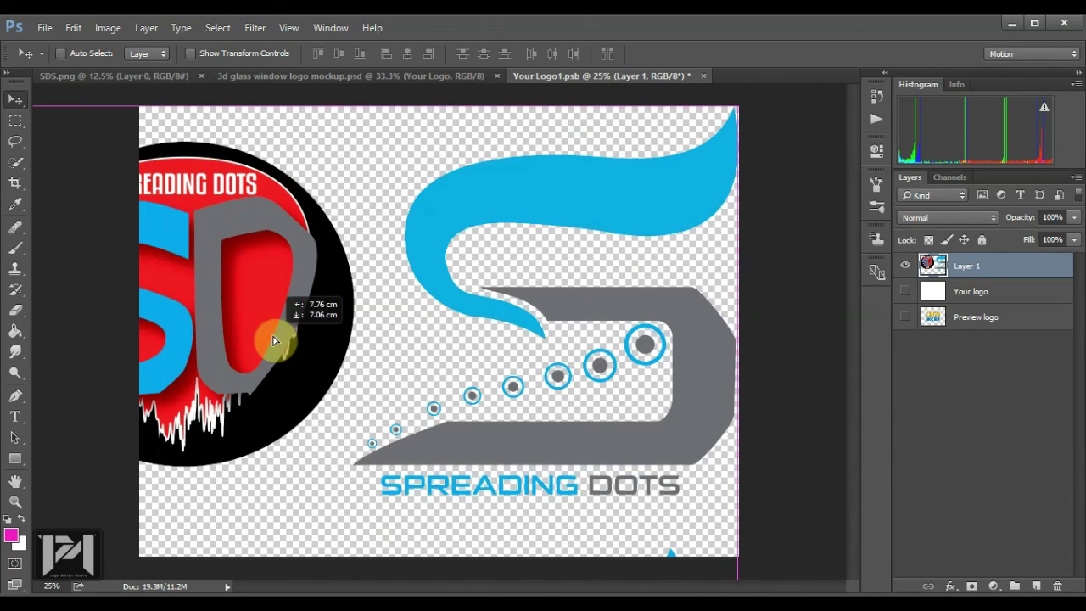
# - Scale the copied logo sheet to about 36% with Free Transform and place it in the canvas's upper-left corner
pyautogui.click(19, 122)
pyautogui.rightClick(212, 206)
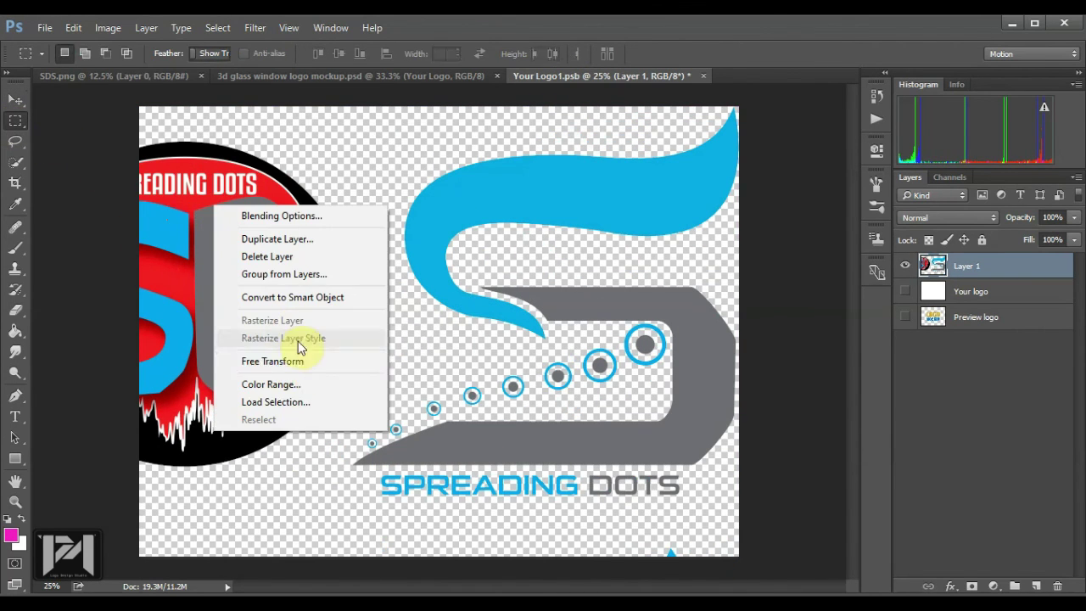
pyautogui.click(307, 365)
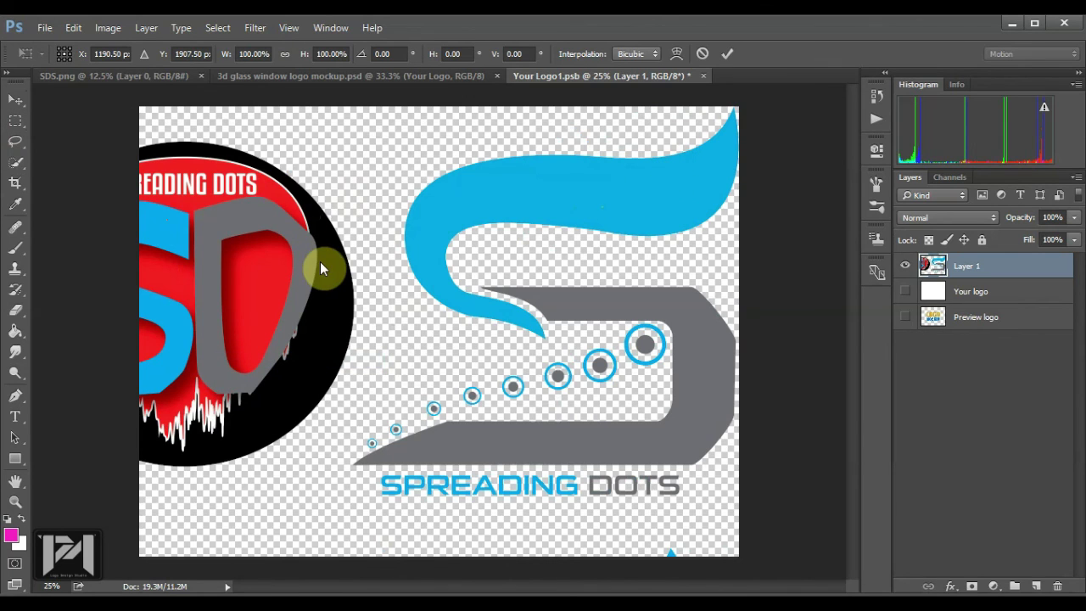
pyautogui.scroll(-1, 320, 261)
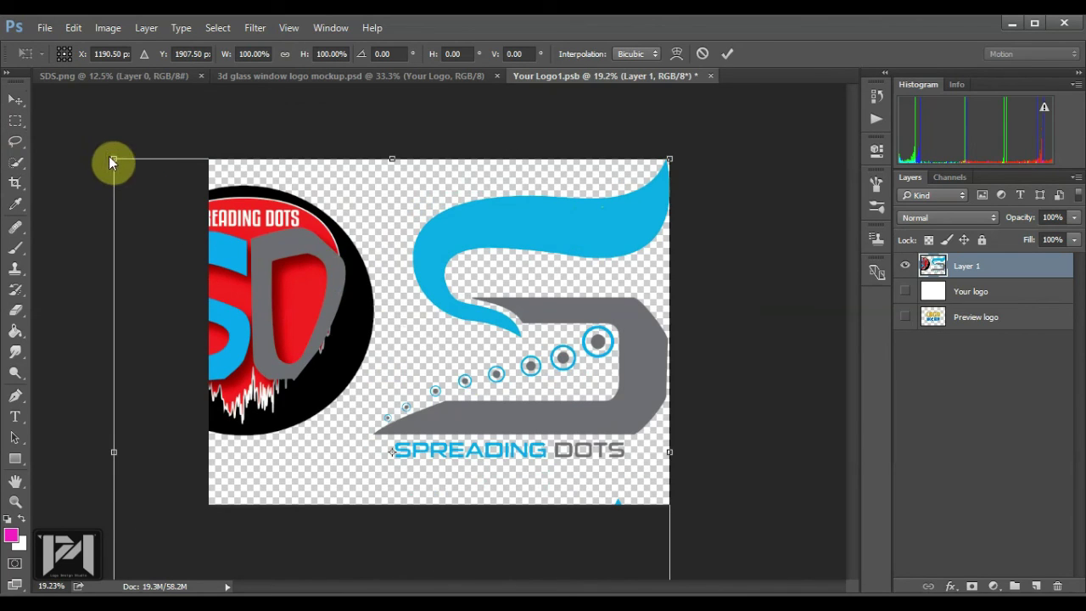
pyautogui.moveTo(114, 159); pyautogui.dragTo(314, 367)
pyautogui.moveTo(366, 411); pyautogui.dragTo(273, 239)
pyautogui.click(15, 120)
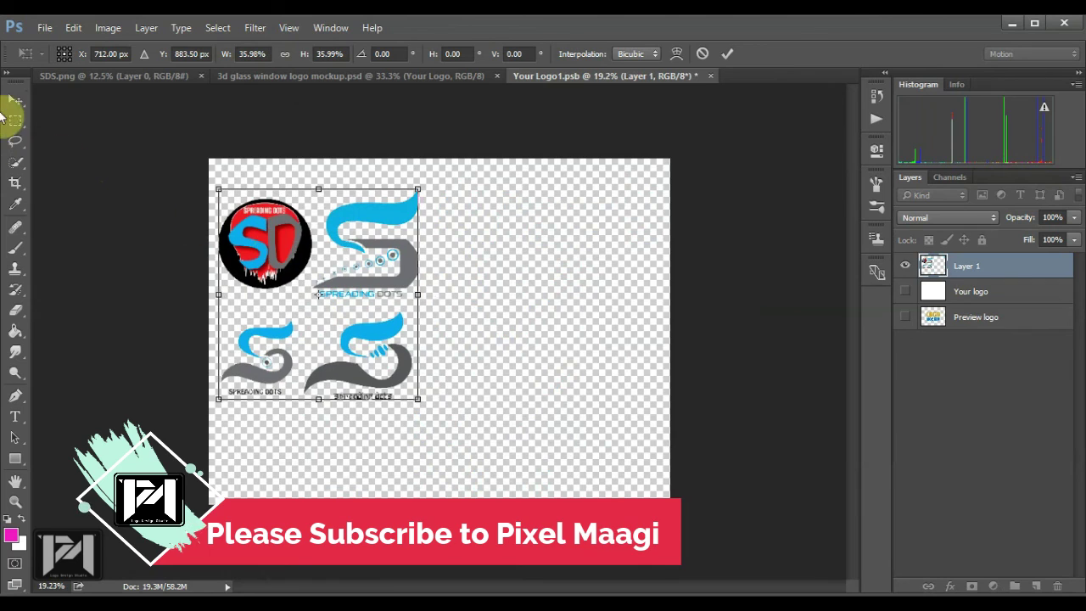
pyautogui.click(450, 254)
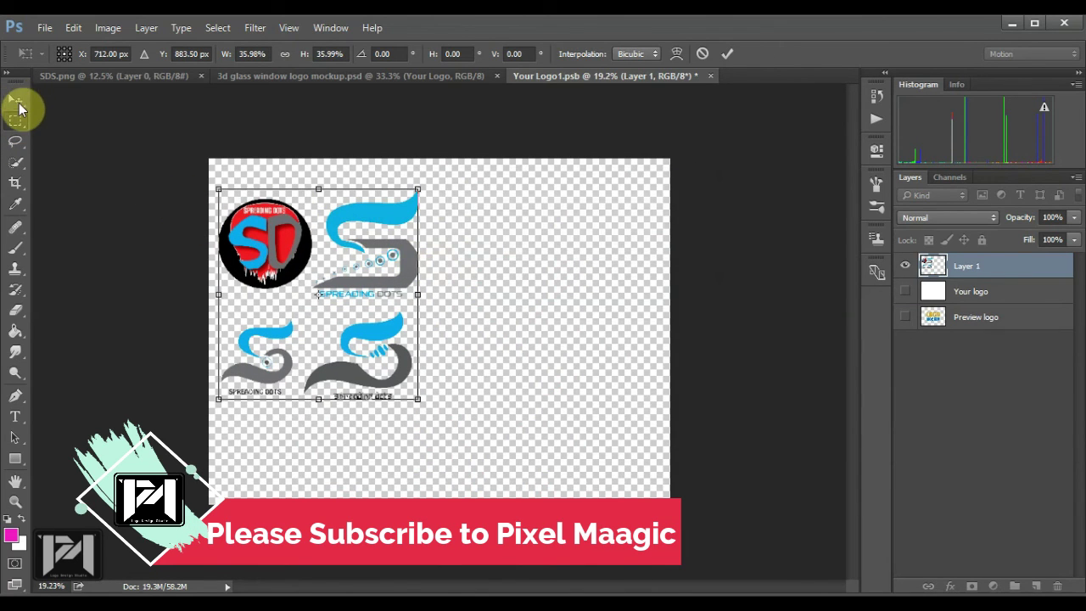
pyautogui.click(15, 100)
pyautogui.scroll(2, 274, 241)
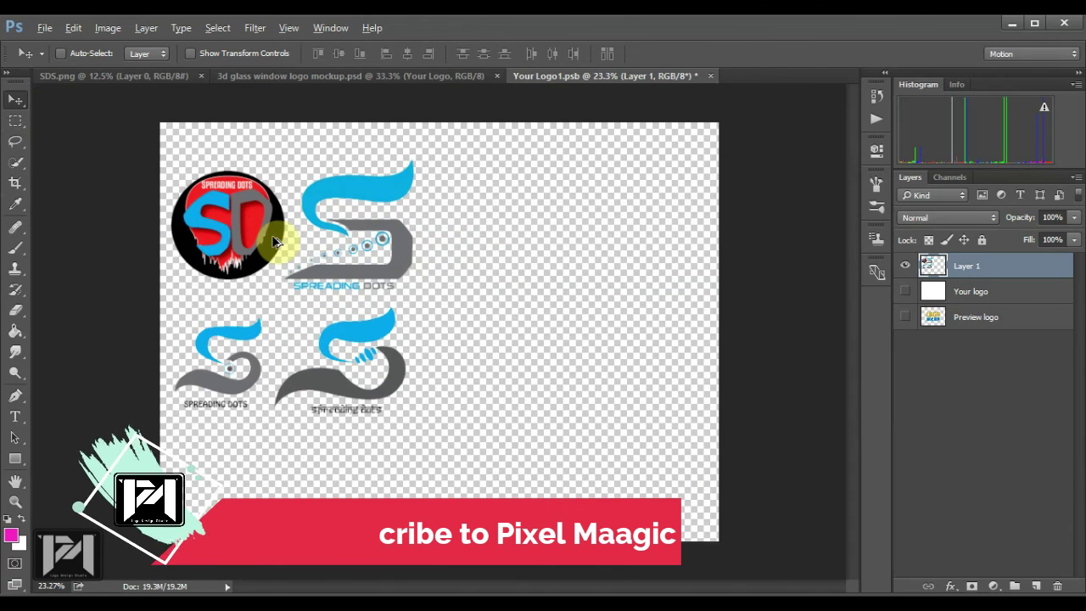
pyautogui.scroll(2, 274, 241)
pyautogui.moveTo(207, 218); pyautogui.dragTo(205, 181)
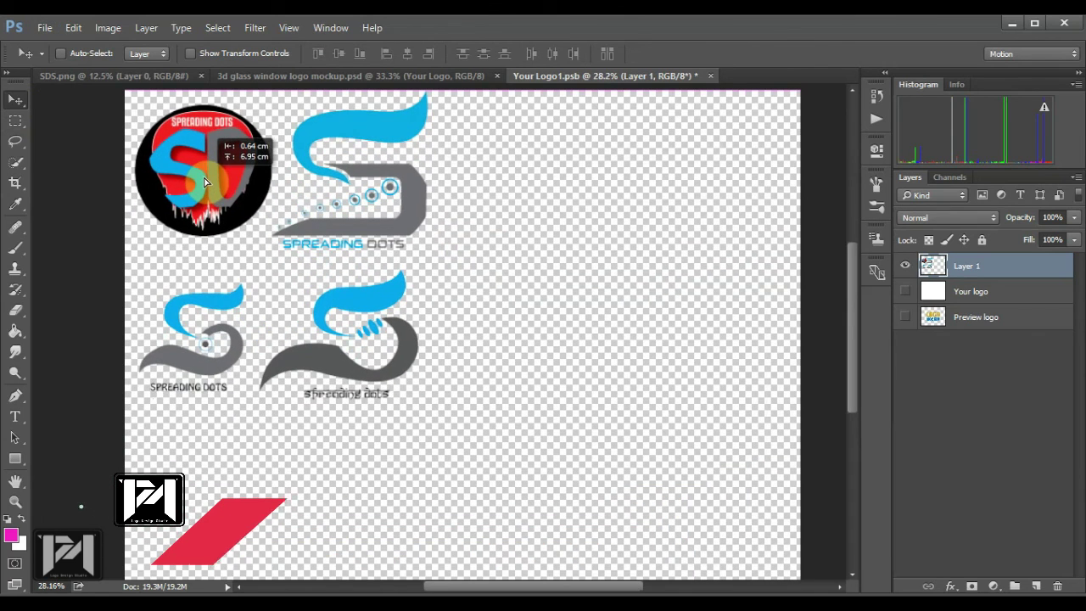
# - Select the dotted S logo with a rectangular marquee and move it below the small S logo at the canvas's left
pyautogui.click(16, 120)
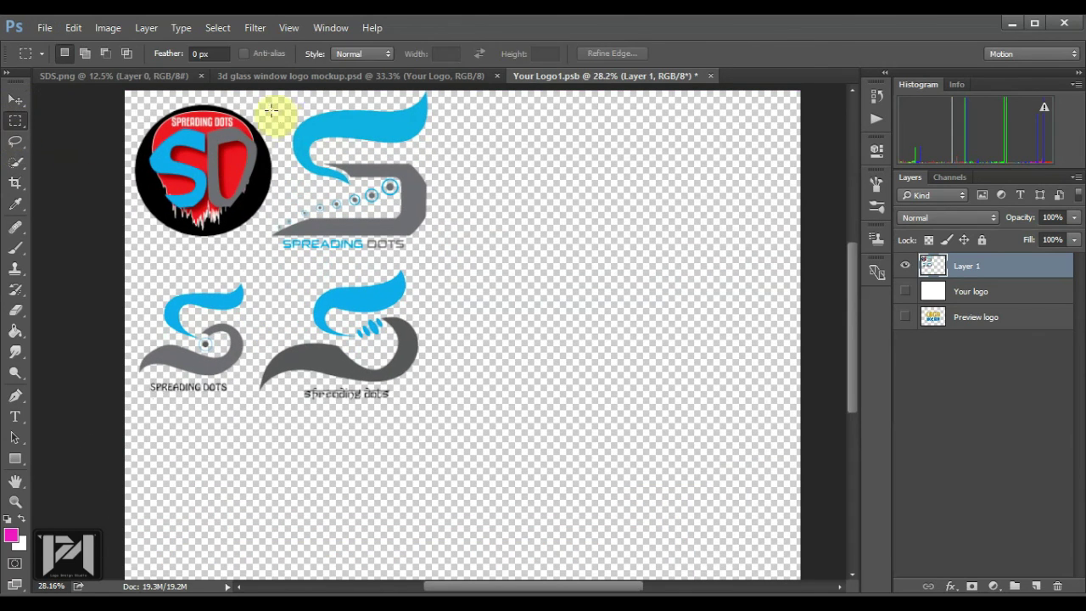
pyautogui.moveTo(271, 93); pyautogui.dragTo(470, 265)
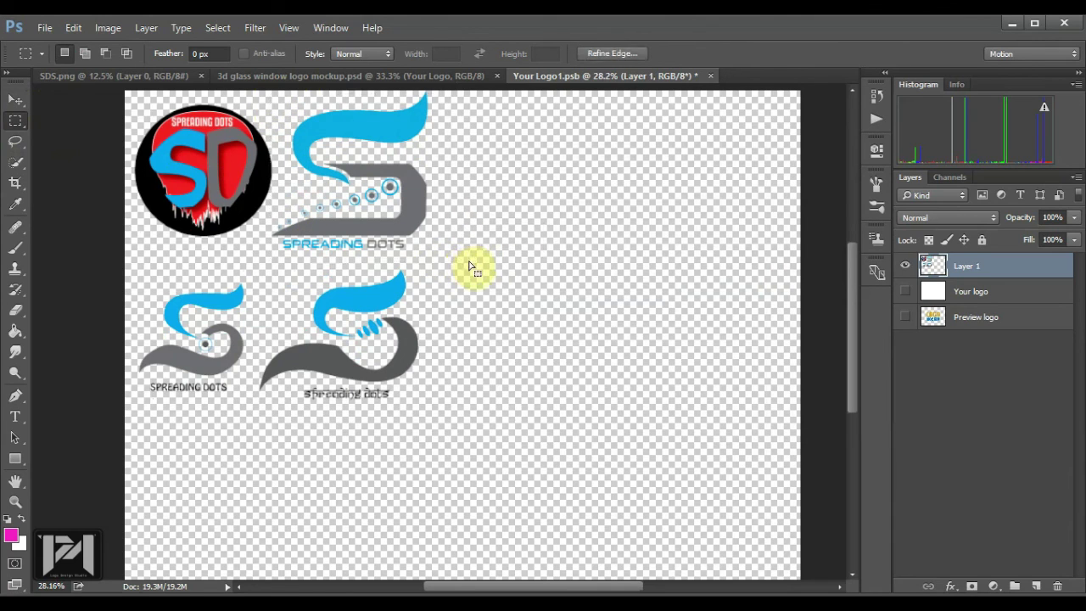
pyautogui.moveTo(272, 94); pyautogui.dragTo(477, 277)
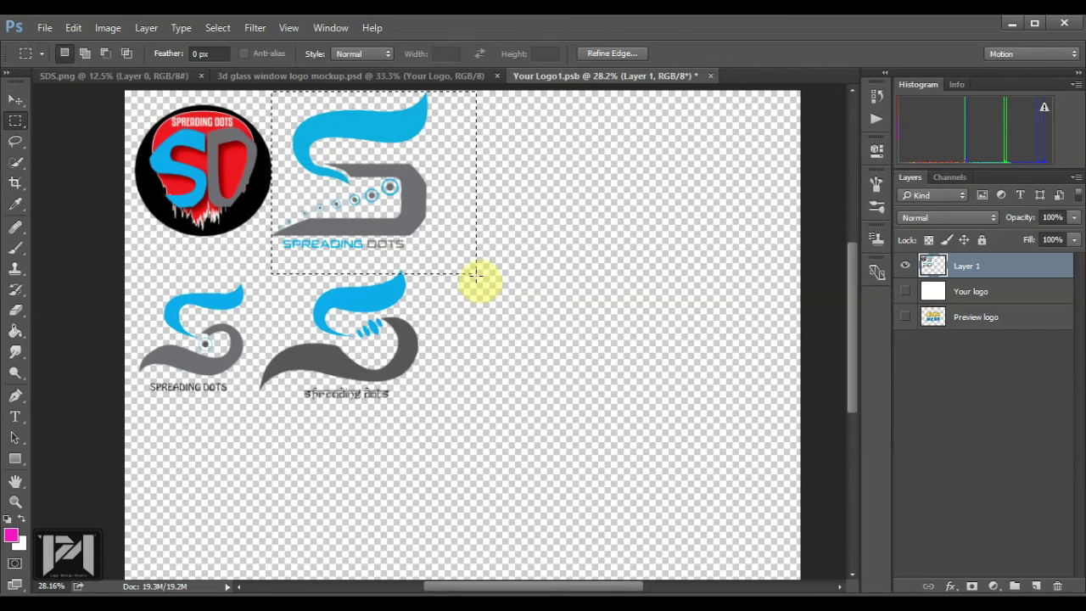
pyautogui.click(12, 102)
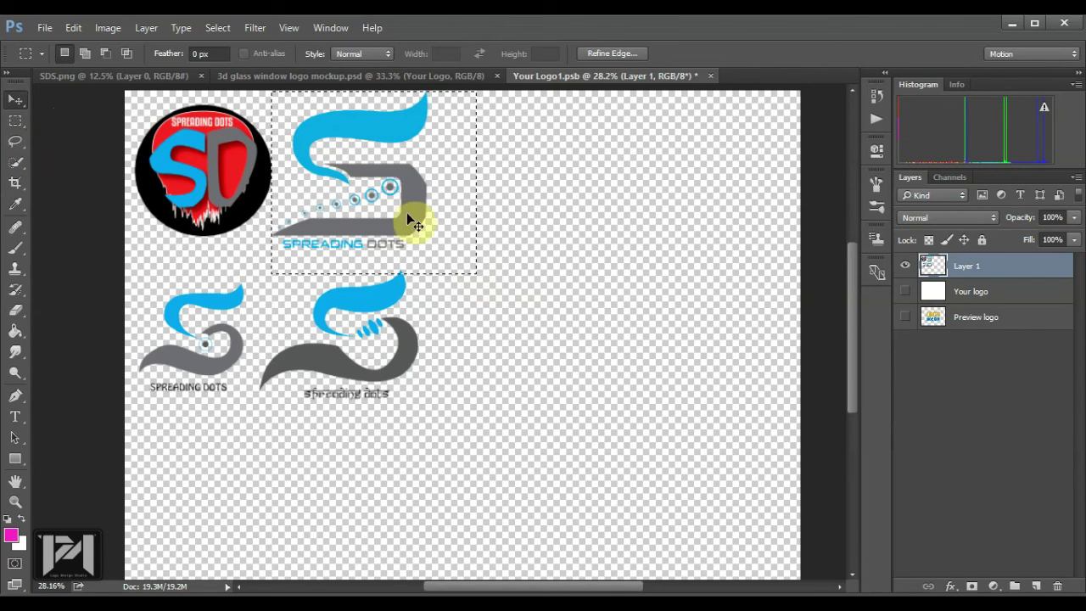
pyautogui.moveTo(565, 303); pyautogui.dragTo(271, 524)
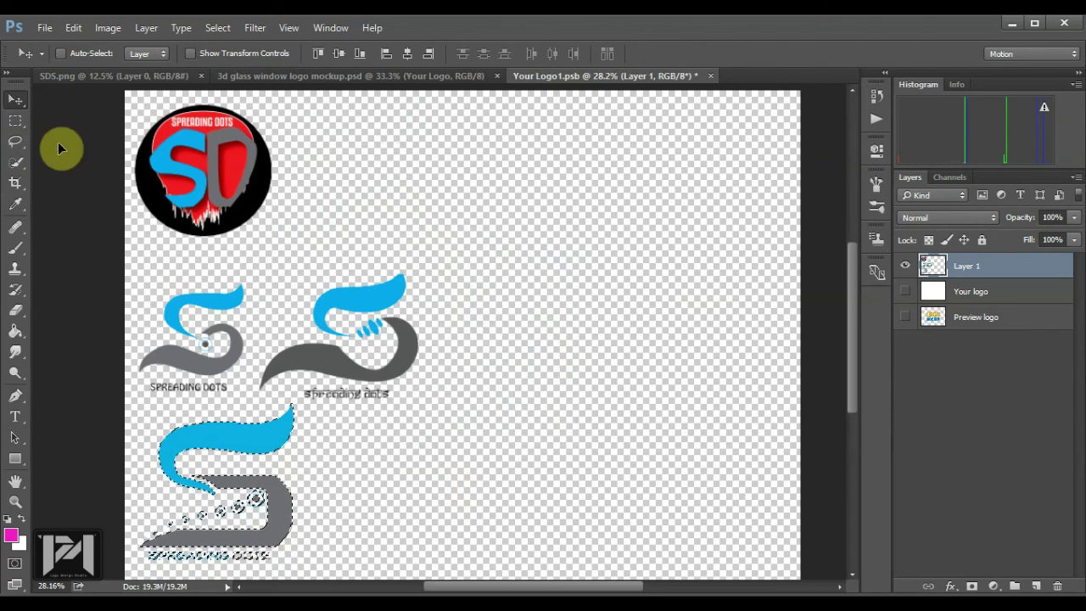
# - Select the S logo with the diagonal stripes and move it to the empty upper-middle area of the canvas
pyautogui.click(15, 124)
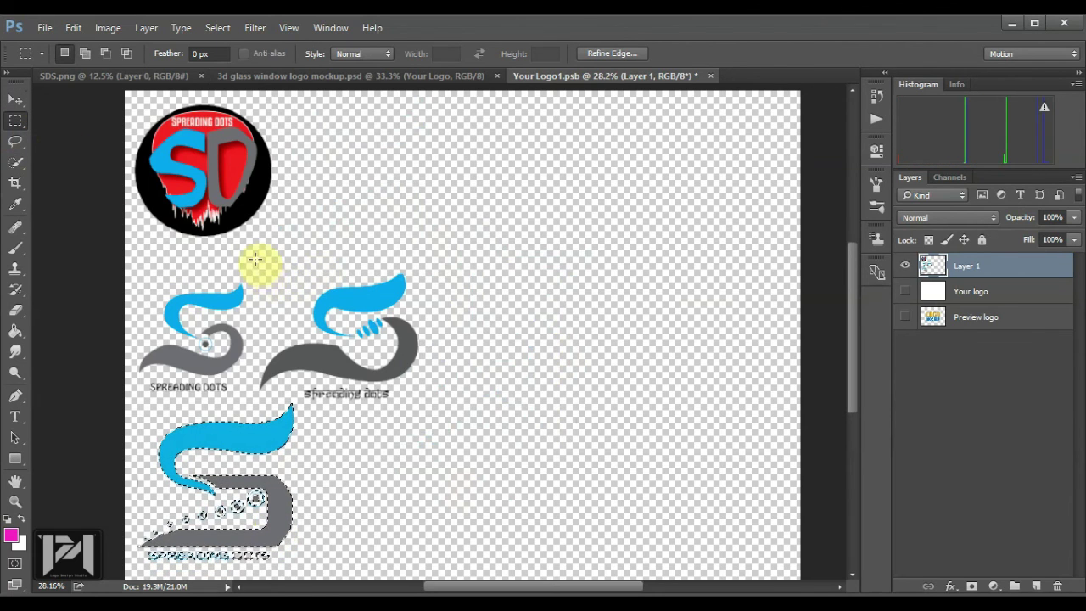
pyautogui.moveTo(257, 259); pyautogui.dragTo(462, 402)
pyautogui.click(15, 99)
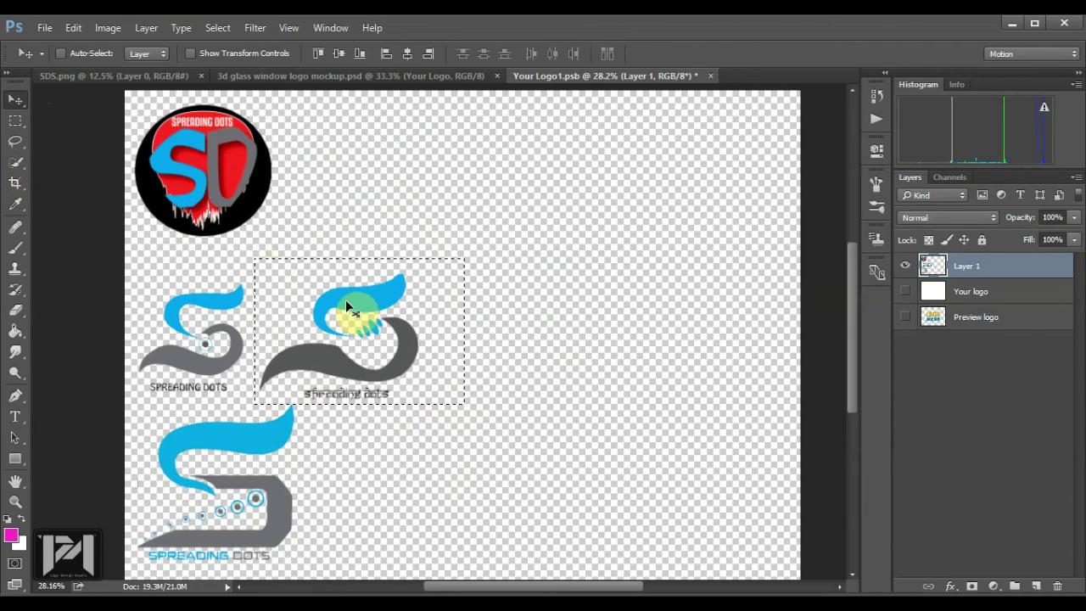
pyautogui.moveTo(345, 300); pyautogui.dragTo(510, 235)
# - Select the small single-dot S logo and move it below the striped S logo in the canvas's middle
pyautogui.click(15, 121)
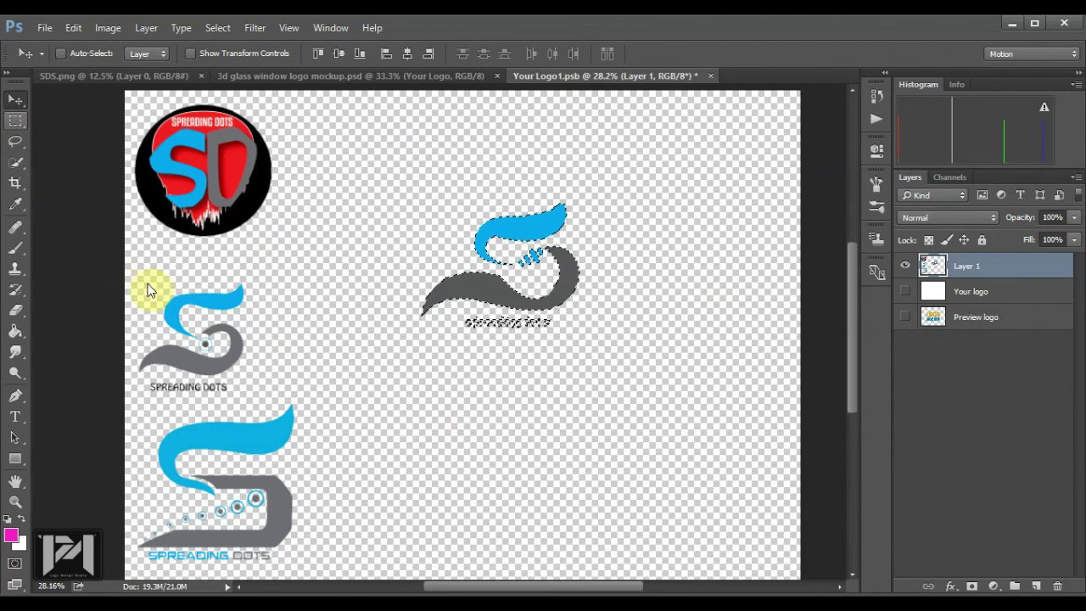
pyautogui.click(112, 272)
pyautogui.moveTo(127, 269); pyautogui.dragTo(282, 406)
pyautogui.click(15, 100)
pyautogui.moveTo(310, 347); pyautogui.dragTo(557, 424)
# - Select the dotted S logo and move it up directly beneath the round SD emblem
pyautogui.click(15, 121)
pyautogui.moveTo(126, 399); pyautogui.dragTo(340, 560)
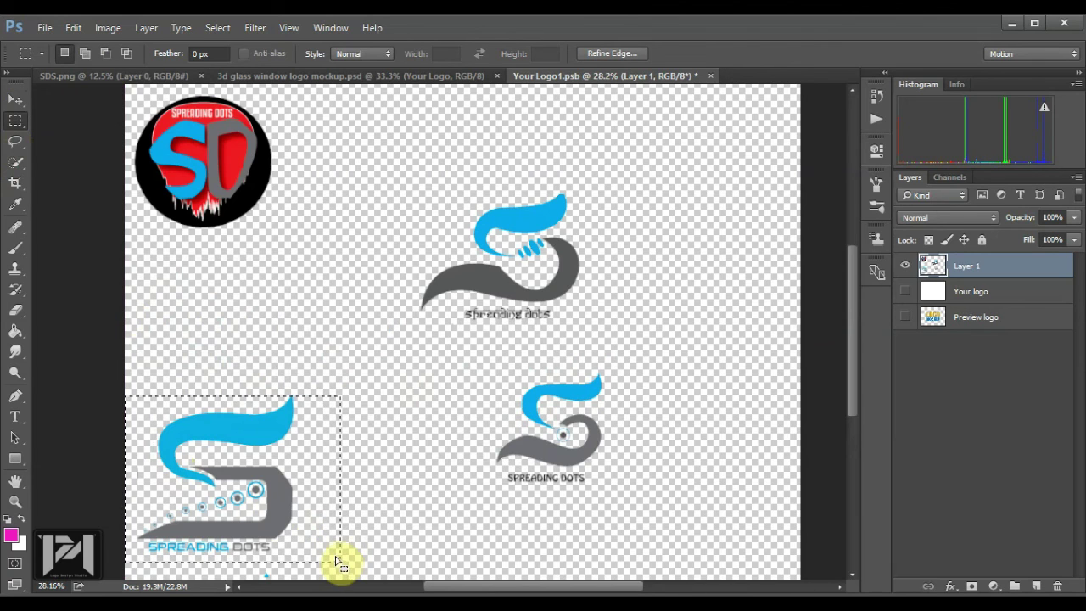
pyautogui.click(15, 99)
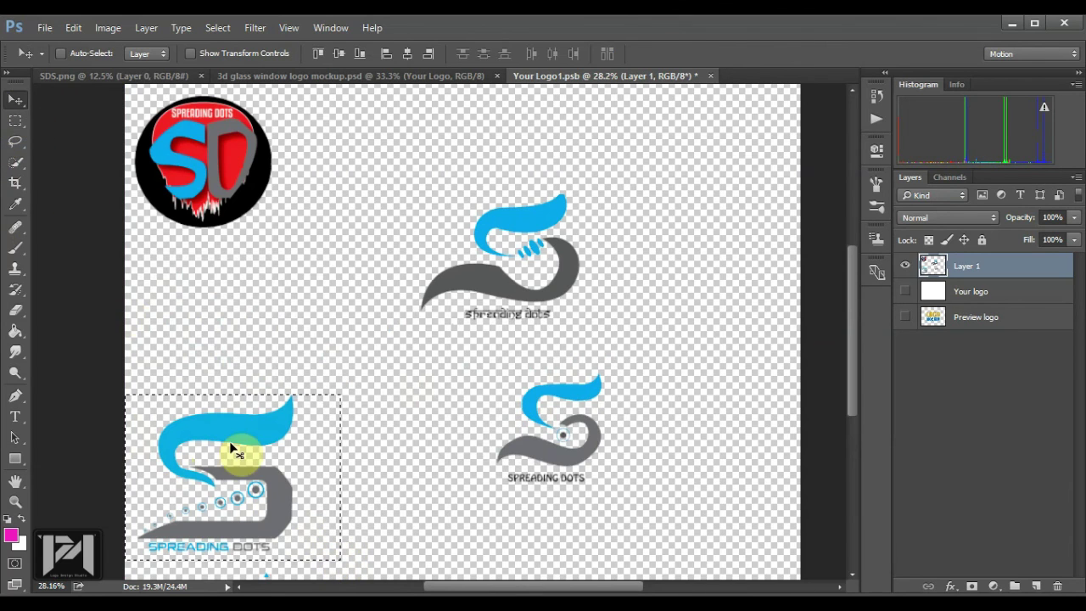
pyautogui.moveTo(236, 450); pyautogui.dragTo(227, 268)
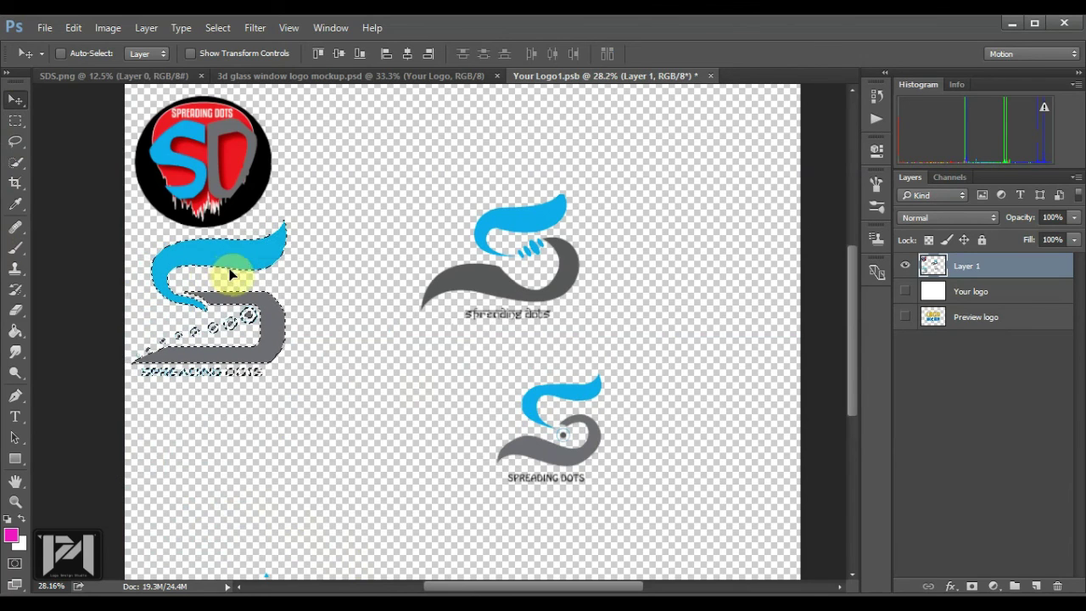
# - Select the striped S logo and move it to the left column, directly beneath the dotted S logo
pyautogui.click(15, 120)
pyautogui.moveTo(403, 187); pyautogui.dragTo(641, 334)
pyautogui.click(16, 100)
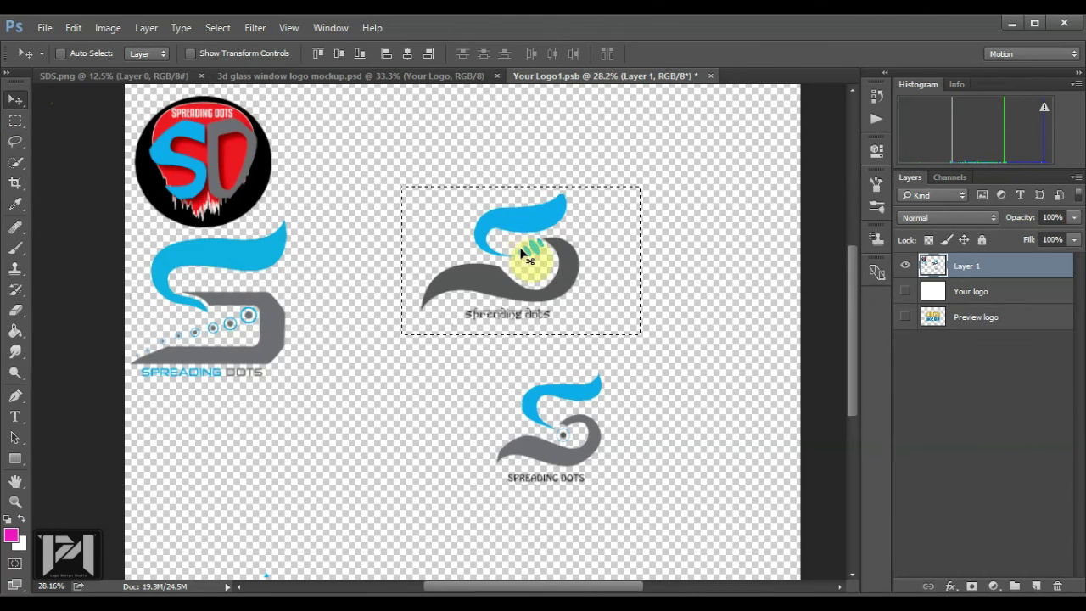
pyautogui.moveTo(486, 266); pyautogui.dragTo(207, 456)
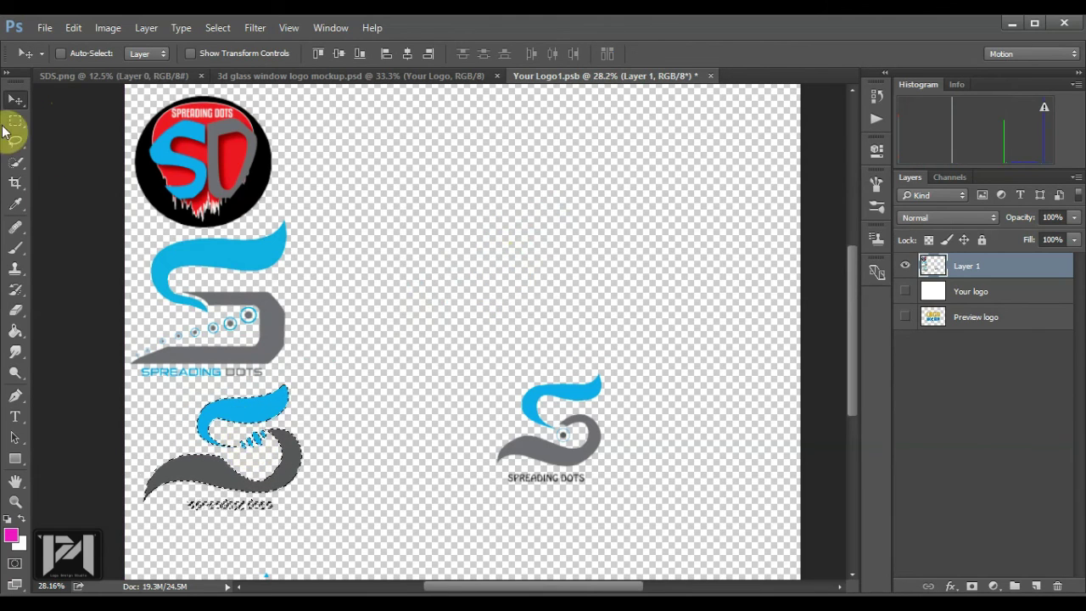
# - Select the small single-dot S logo and place it below and to the right of the striped S logo
pyautogui.click(16, 124)
pyautogui.moveTo(468, 342); pyautogui.dragTo(661, 507)
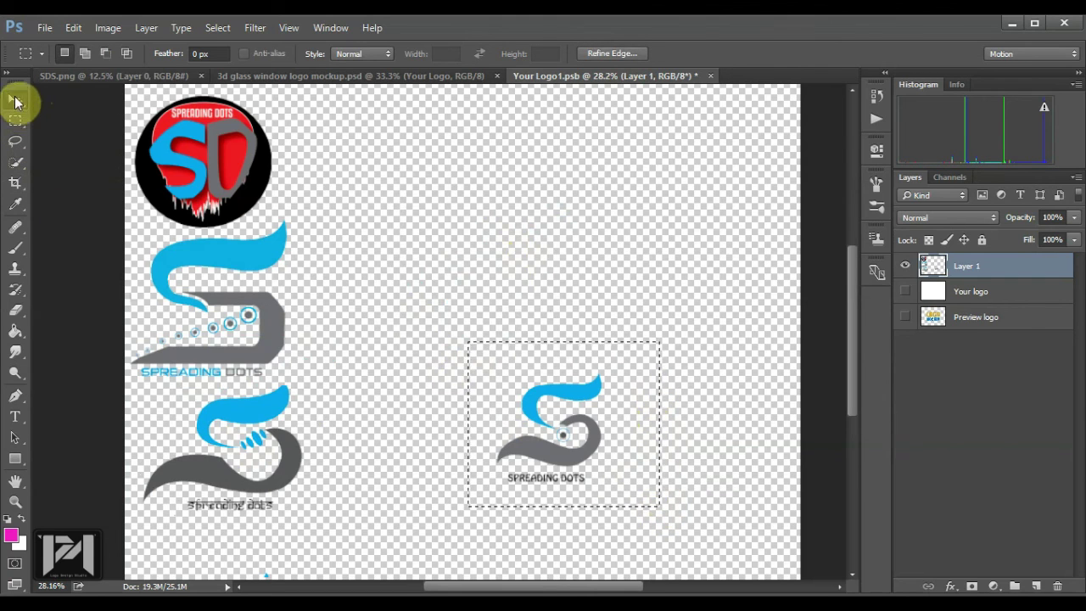
pyautogui.click(15, 100)
pyautogui.moveTo(578, 447); pyautogui.dragTo(379, 567)
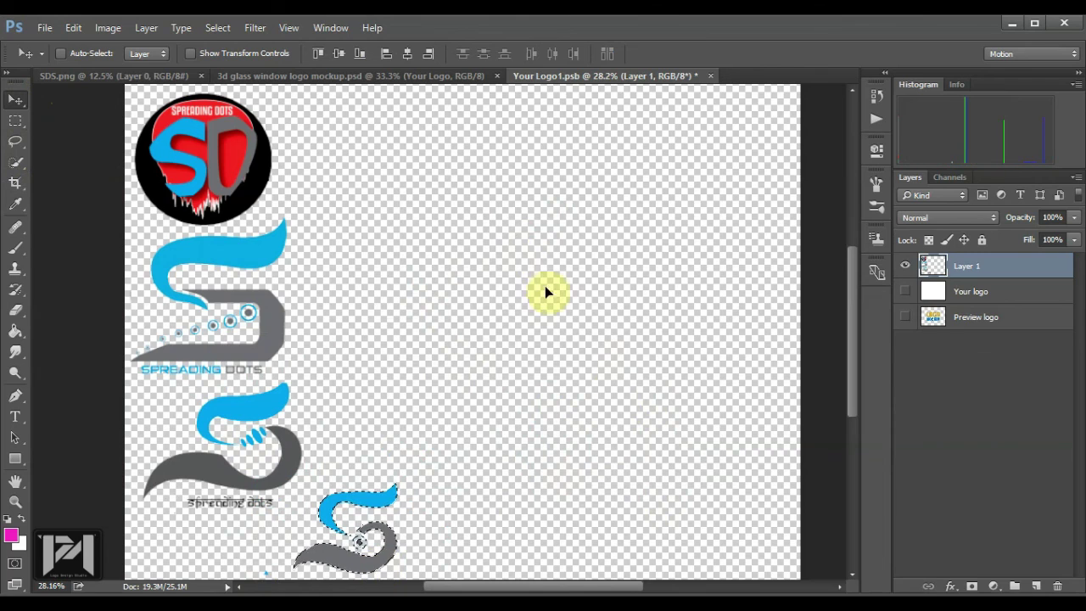
# - Close the smart object, saving its changes, and return to 3d glass window logo mockup.psd
pyautogui.click(708, 80)
pyautogui.click(460, 252)
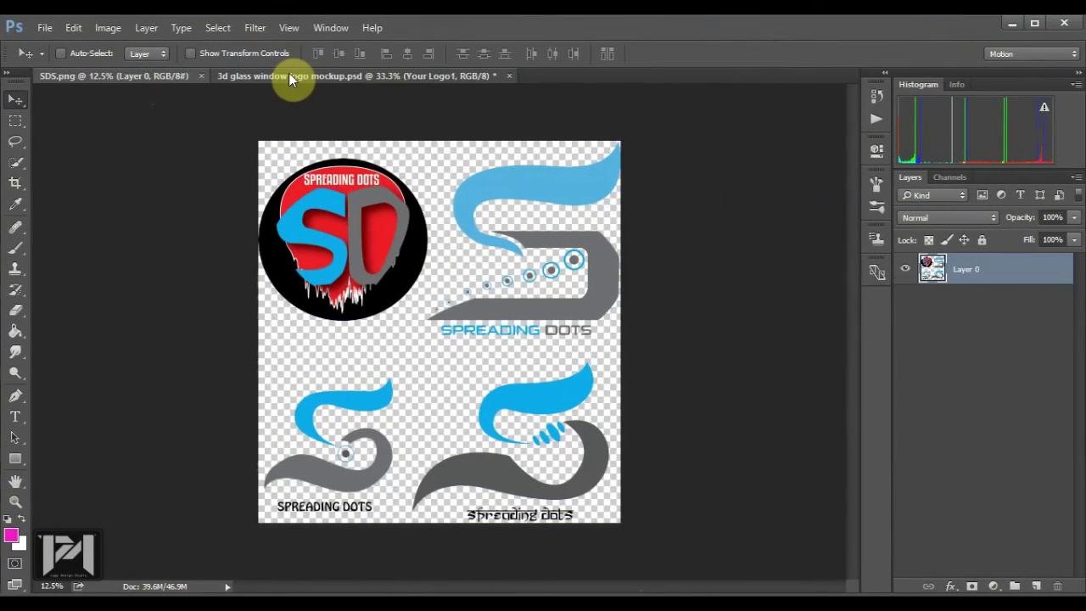
pyautogui.click(289, 76)
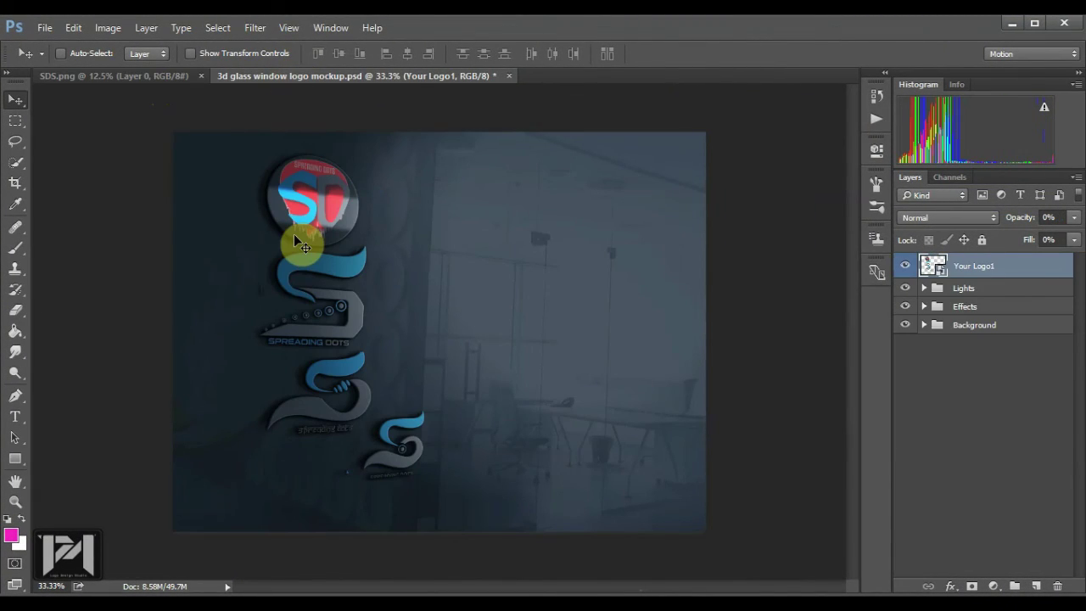
# - Examine the 3D rendering of all four Spreading Dots logos up close in the glass window mockup
pyautogui.scroll(2, 303, 317)
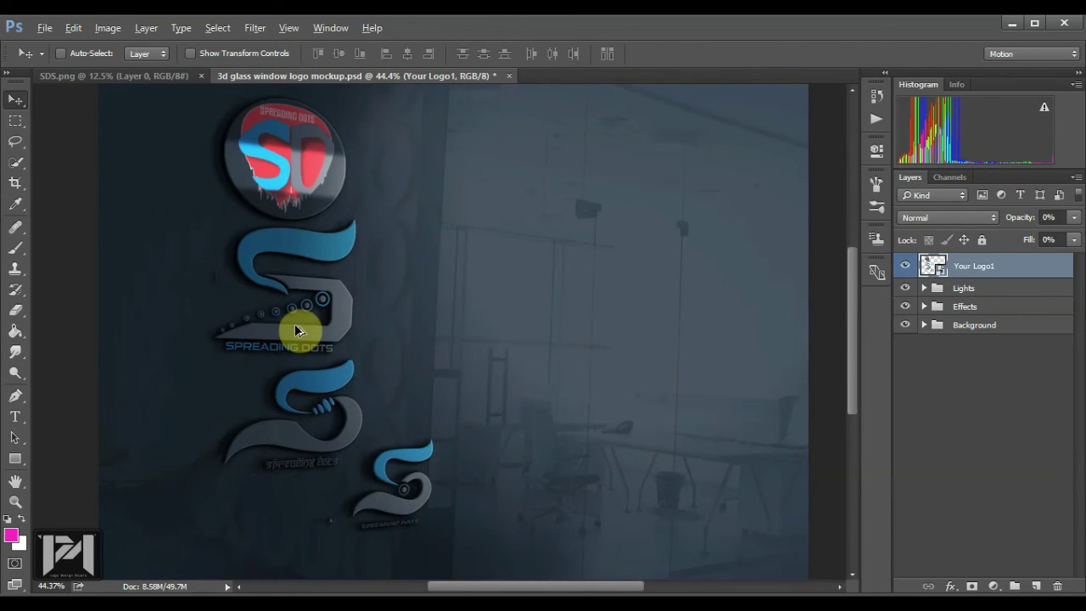
pyautogui.scroll(2, 376, 493)
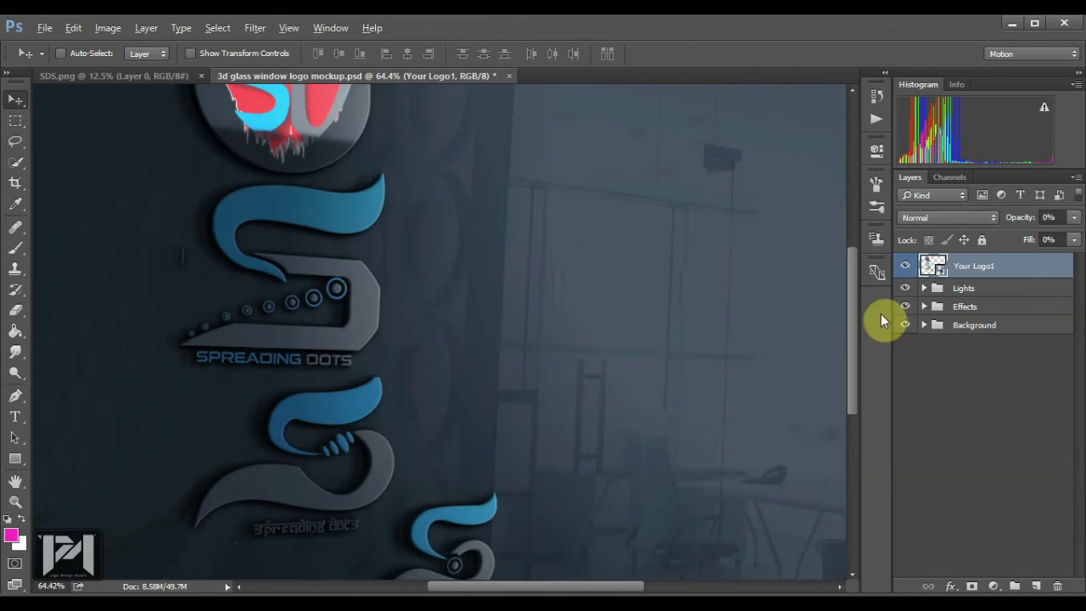
pyautogui.moveTo(857, 340); pyautogui.dragTo(859, 296)
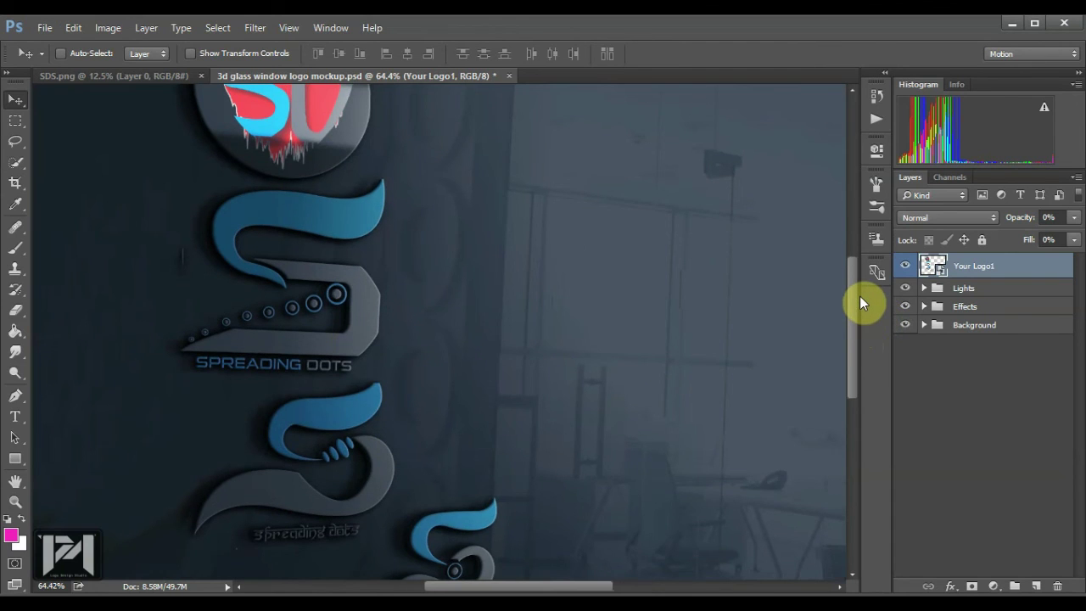
pyautogui.scroll(3, 860, 296)
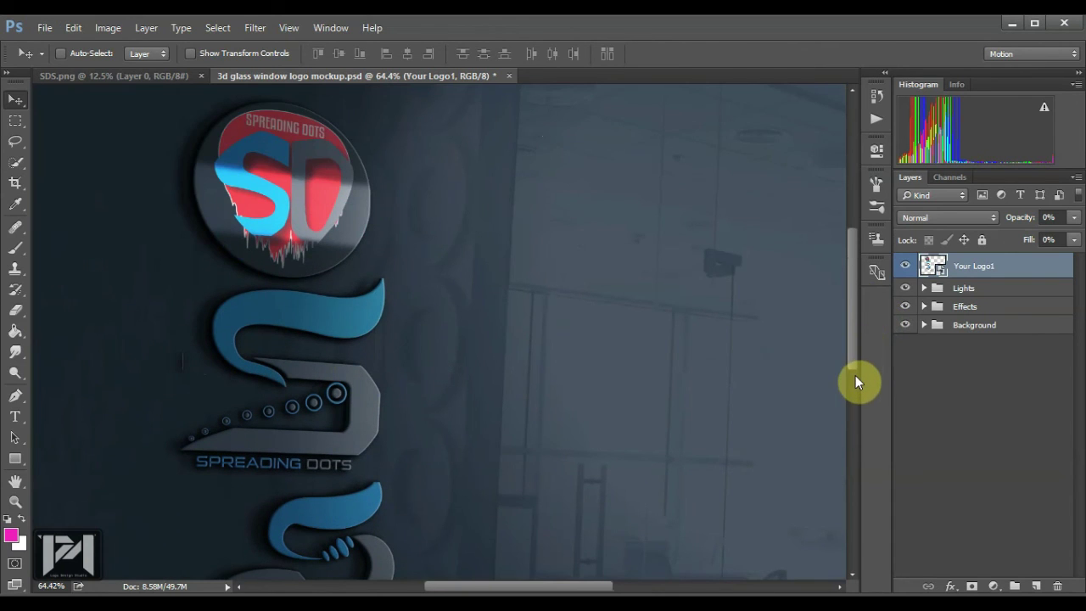
pyautogui.scroll(-7, 855, 376)
pyautogui.scroll(-1, 856, 394)
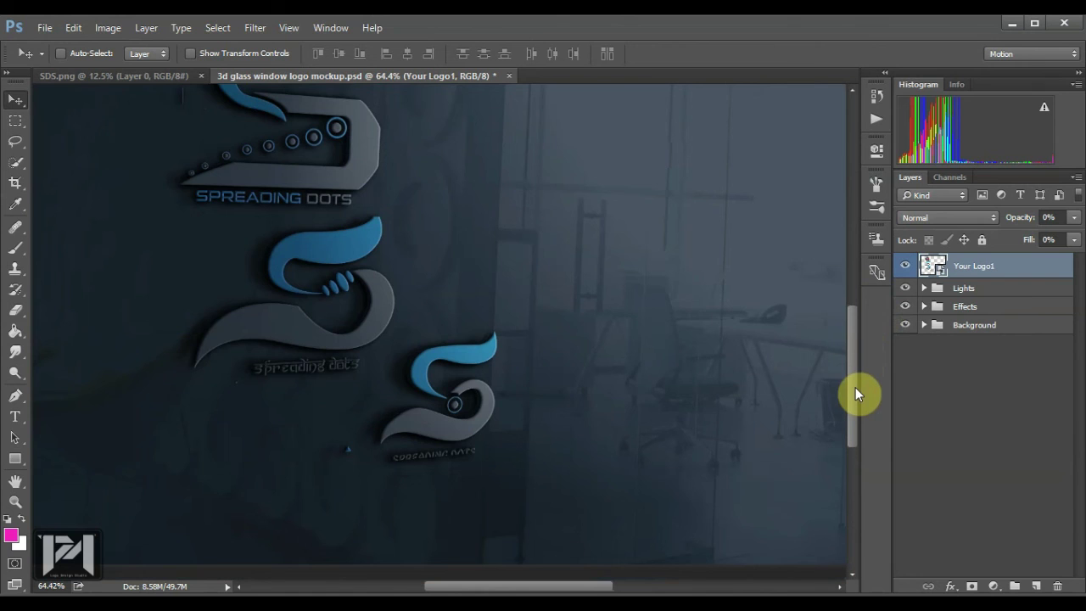